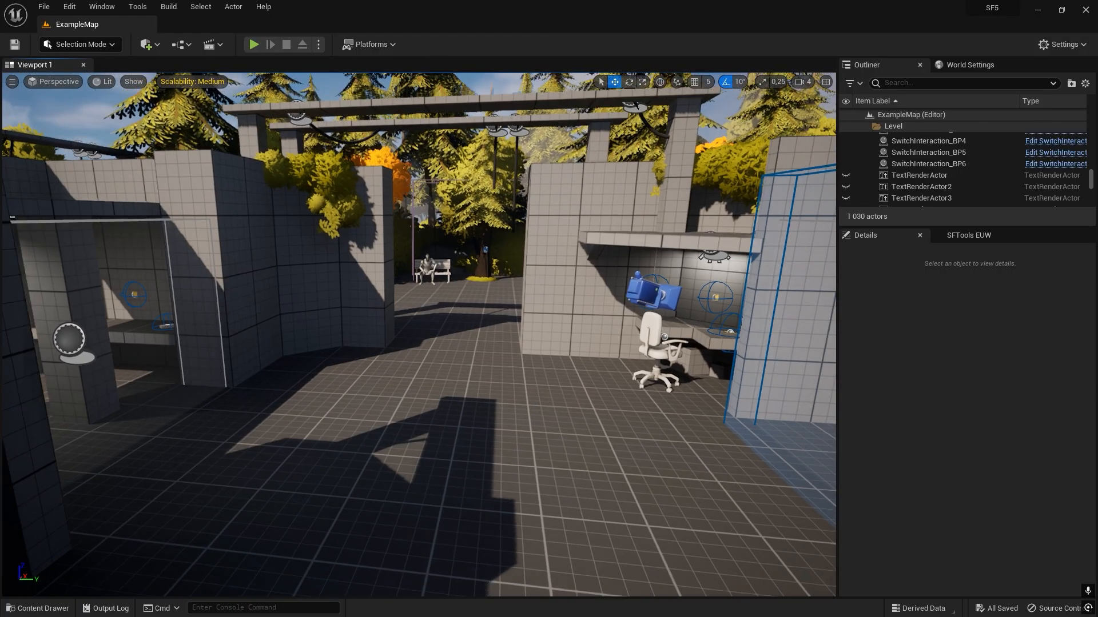
# Create a Character-based Blueprint class in the Content folder and name it ExampleNPC_BP.
pyautogui.moveTo(485, 309); pyautogui.dragTo(486, 309, button='right')
pyautogui.hotkey('ctrl', 'space')
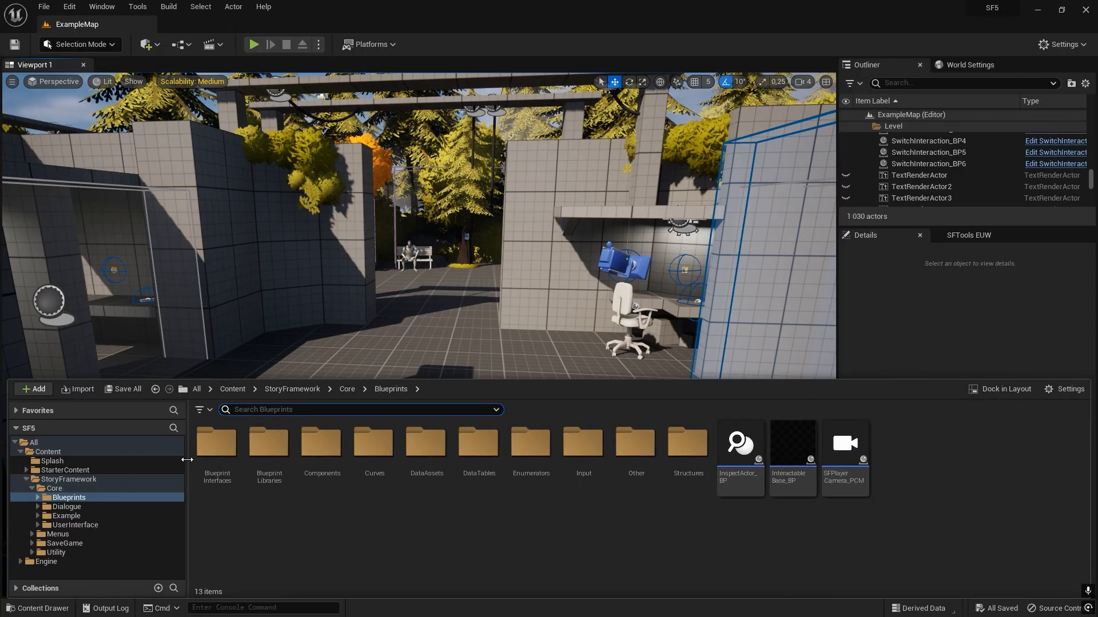
pyautogui.click(107, 453)
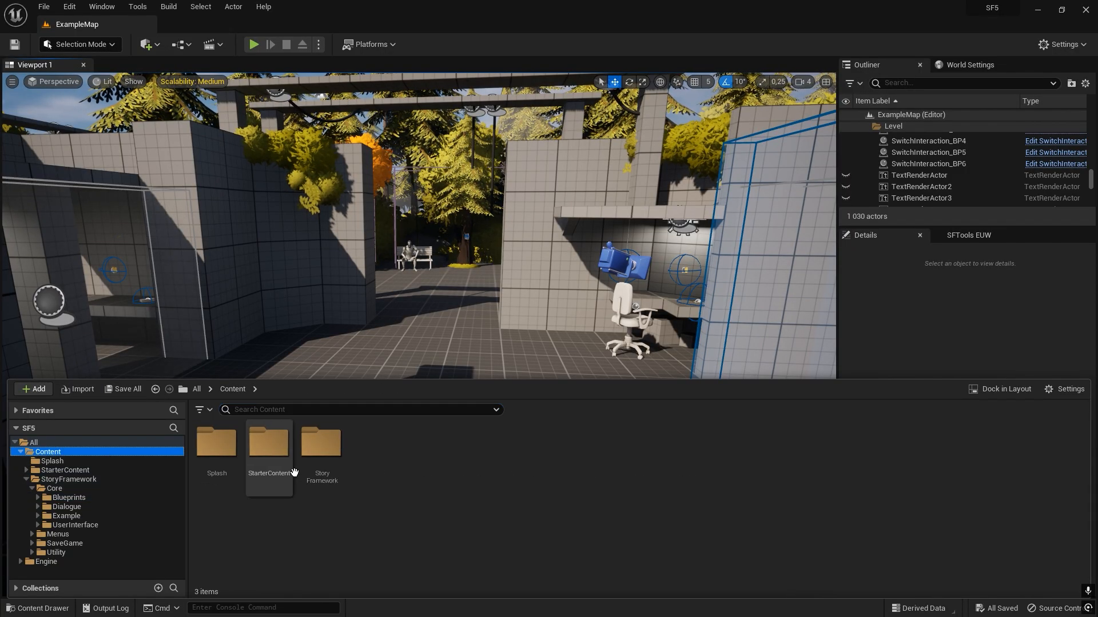
pyautogui.rightClick(377, 449)
pyautogui.moveTo(453, 274)
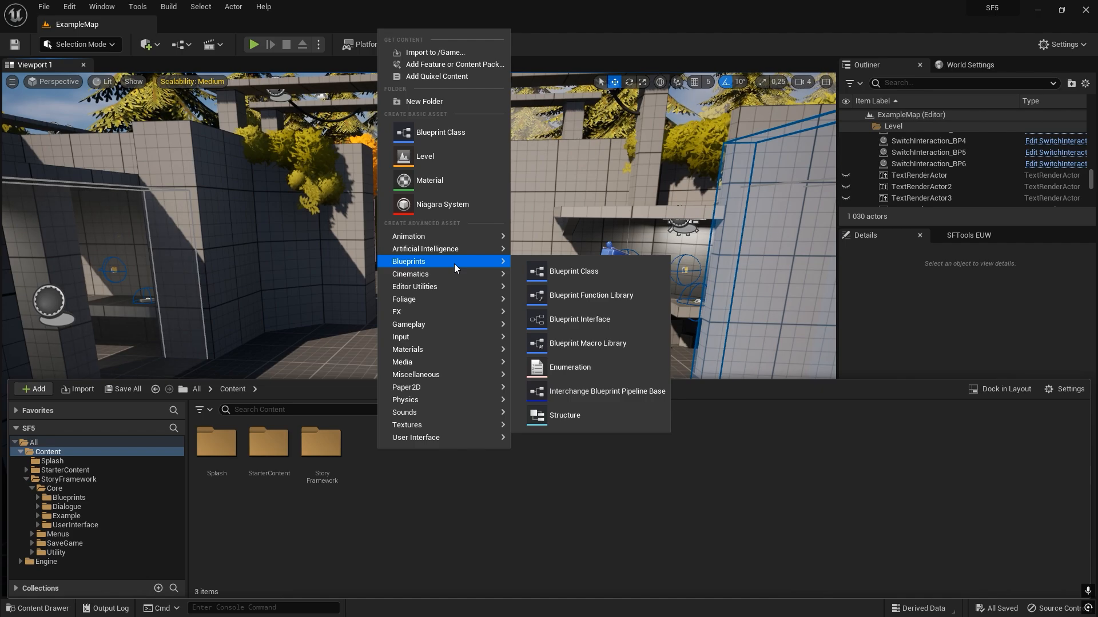
pyautogui.click(461, 141)
pyautogui.click(407, 263)
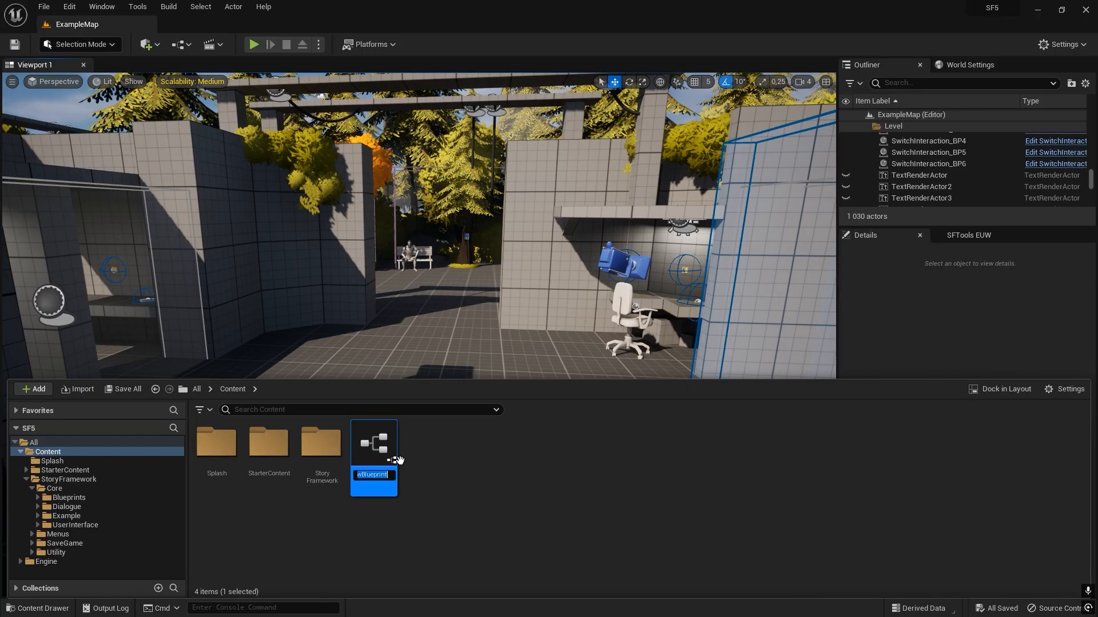
pyautogui.write('E')
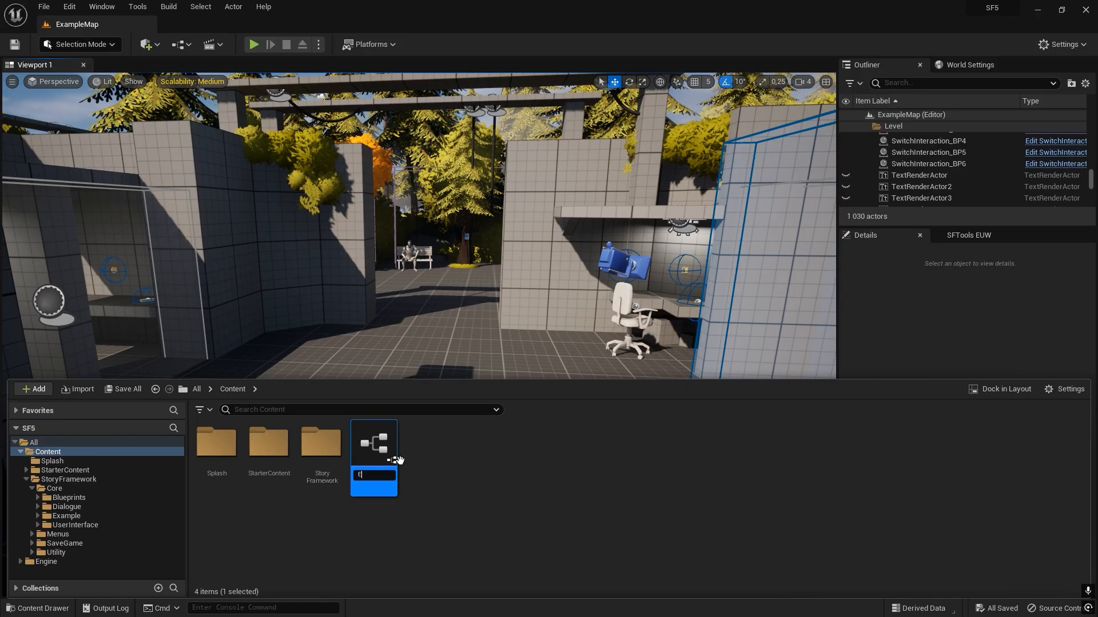
pyautogui.write('xampleNPC_BP')
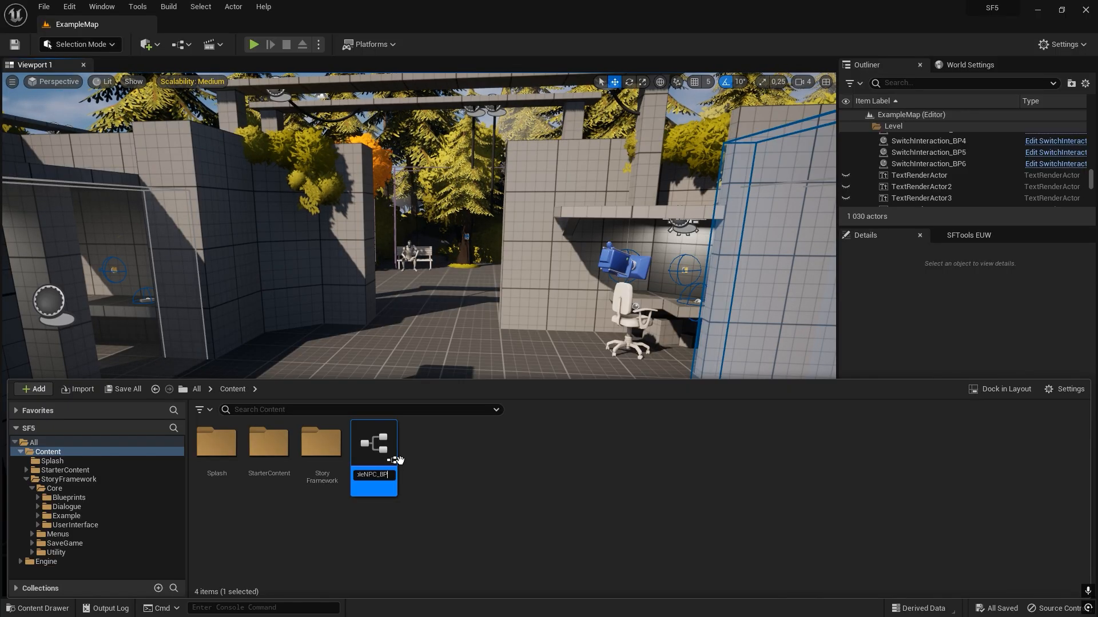
pyautogui.press('Return')
# Place ExampleNPC_BP on the floor of the level and rotate it 180° about the vertical axis.
pyautogui.moveTo(368, 464); pyautogui.dragTo(443, 400)
pyautogui.scroll(3, 466, 343)
pyautogui.press('w')
pyautogui.moveTo(483, 338); pyautogui.dragTo(509, 343, button='right')
pyautogui.press('s')
pyautogui.press('e')
pyautogui.moveTo(483, 339); pyautogui.dragTo(566, 340)
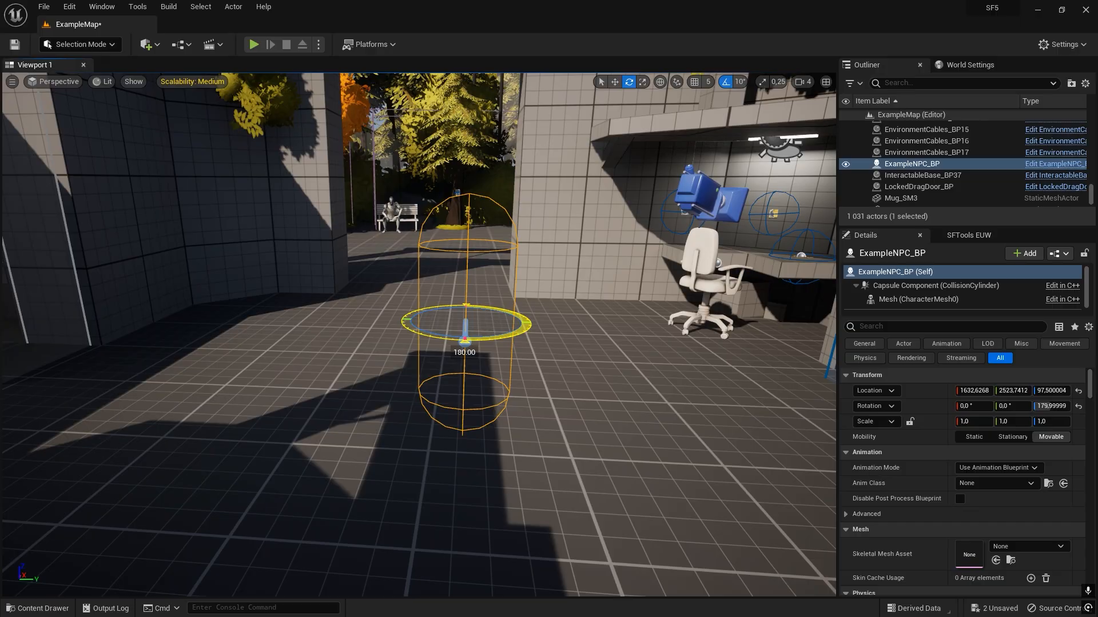
pyautogui.moveTo(620, 361); pyautogui.dragTo(651, 397, button='right')
# Open the ExampleNPC_BP blueprint for editing and maximize its editor window.
pyautogui.hotkey('ctrl', 'space')
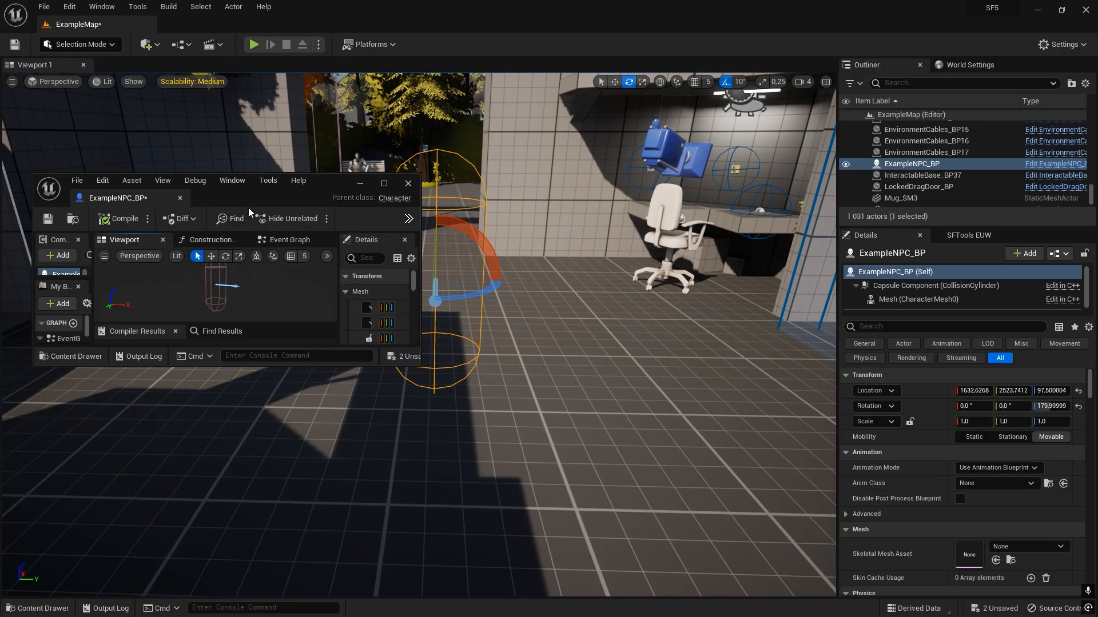
pyautogui.moveTo(249, 207); pyautogui.dragTo(526, 232)
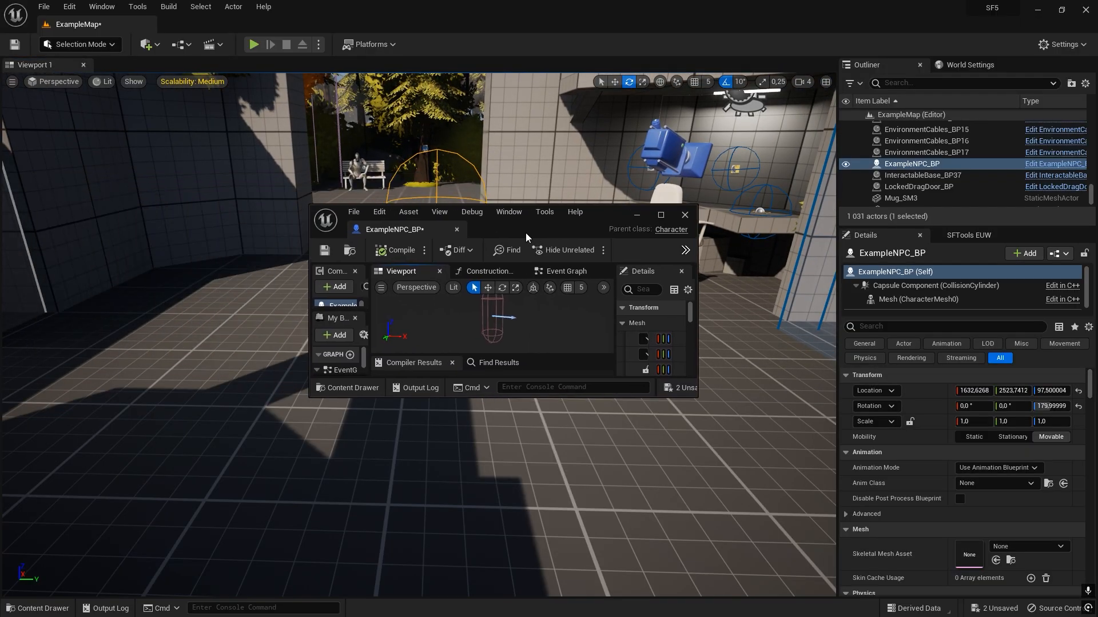
pyautogui.doubleClick(526, 232)
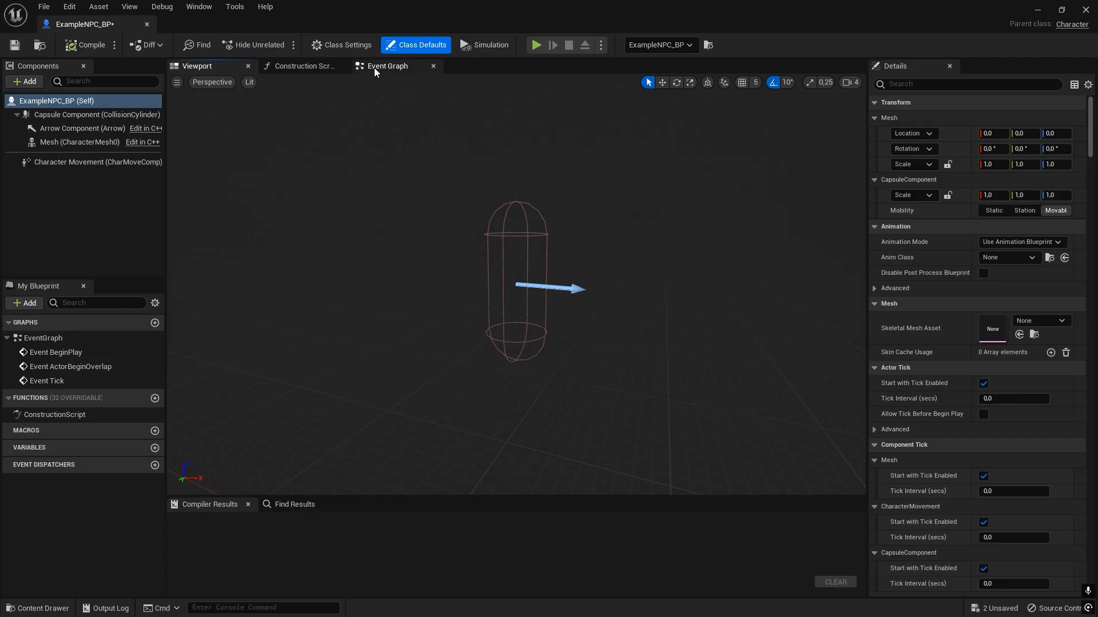
# Delete the default BeginPlay, ActorBeginOverlap and Tick event nodes from the event graph.
pyautogui.click(375, 69)
pyautogui.moveTo(478, 239); pyautogui.dragTo(432, 251, button='right')
pyautogui.moveTo(392, 161); pyautogui.dragTo(555, 443)
pyautogui.moveTo(390, 266); pyautogui.dragTo(400, 245, button='right')
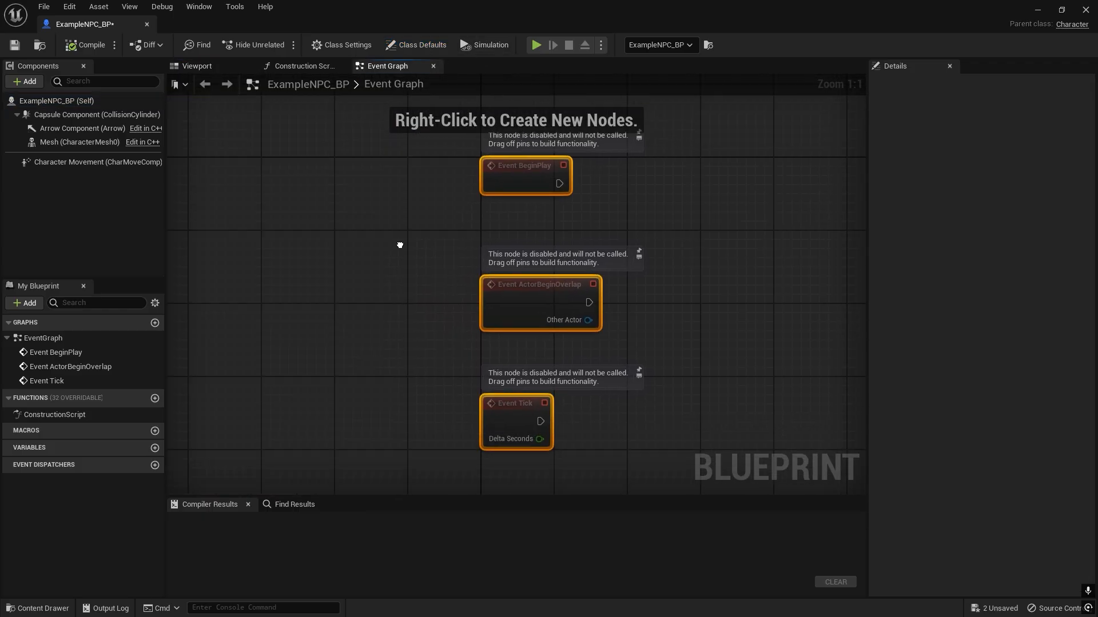
pyautogui.press('Delete')
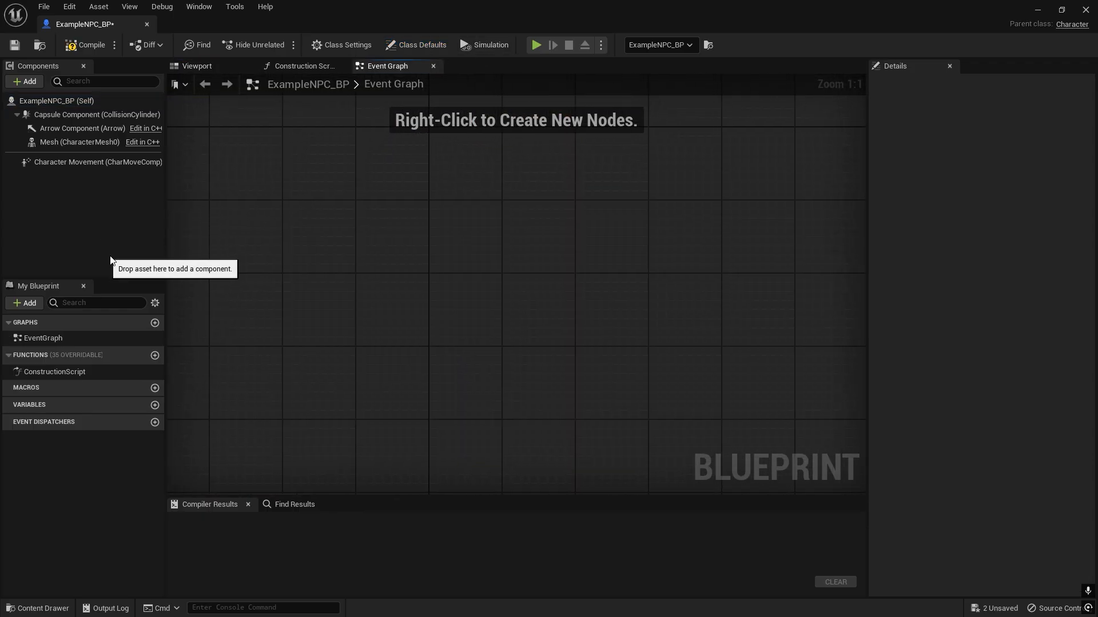
# Add the Dialogue Info BPI interface to the blueprint's implemented interfaces in the class settings.
pyautogui.click(335, 48)
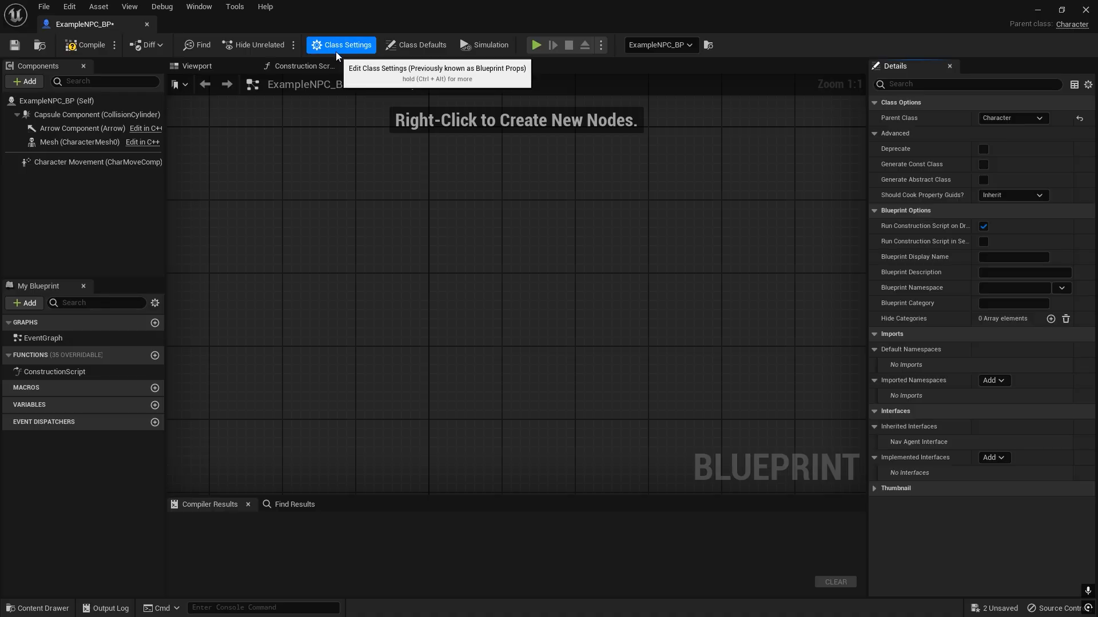
pyautogui.click(1009, 459)
pyautogui.write('dialo')
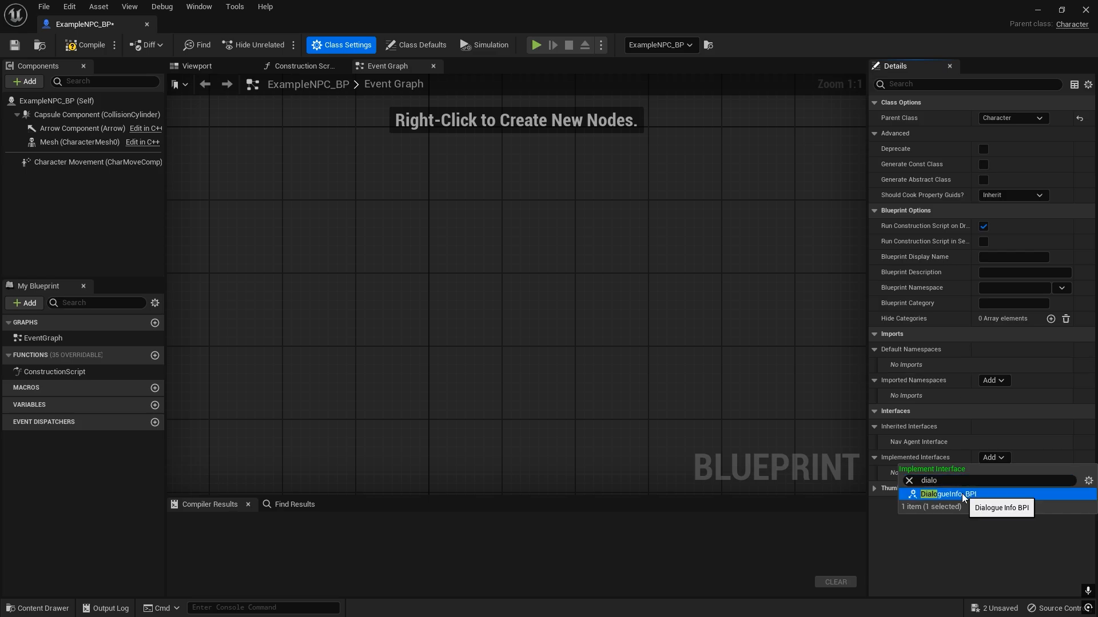
pyautogui.click(961, 494)
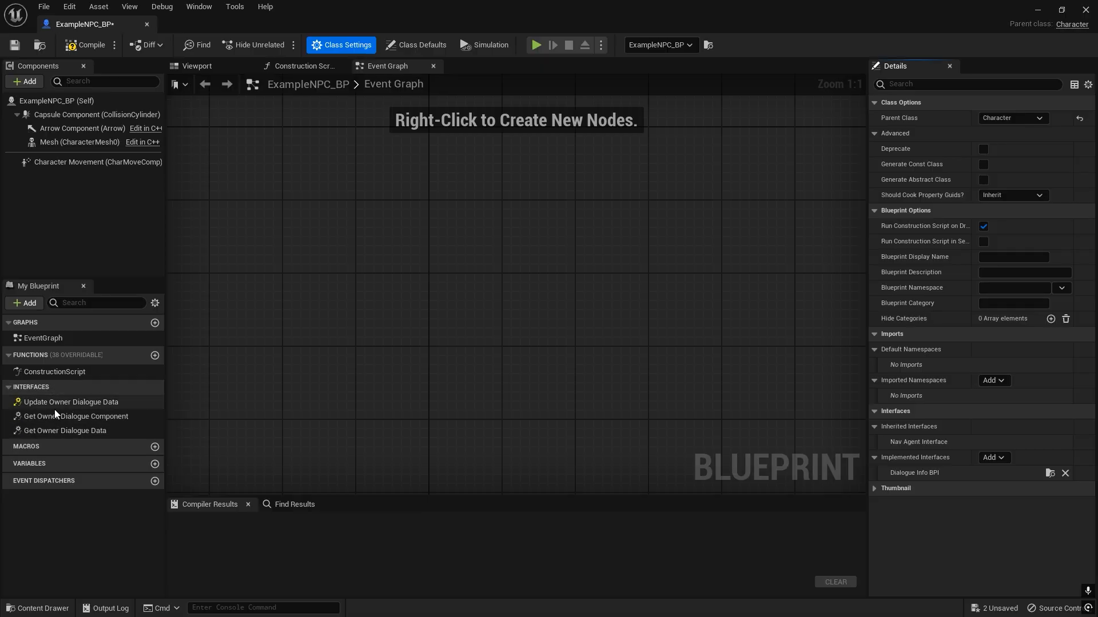
# Implement the Update Owner Dialogue Data interface event in the event graph and reposition its node.
pyautogui.click(86, 402)
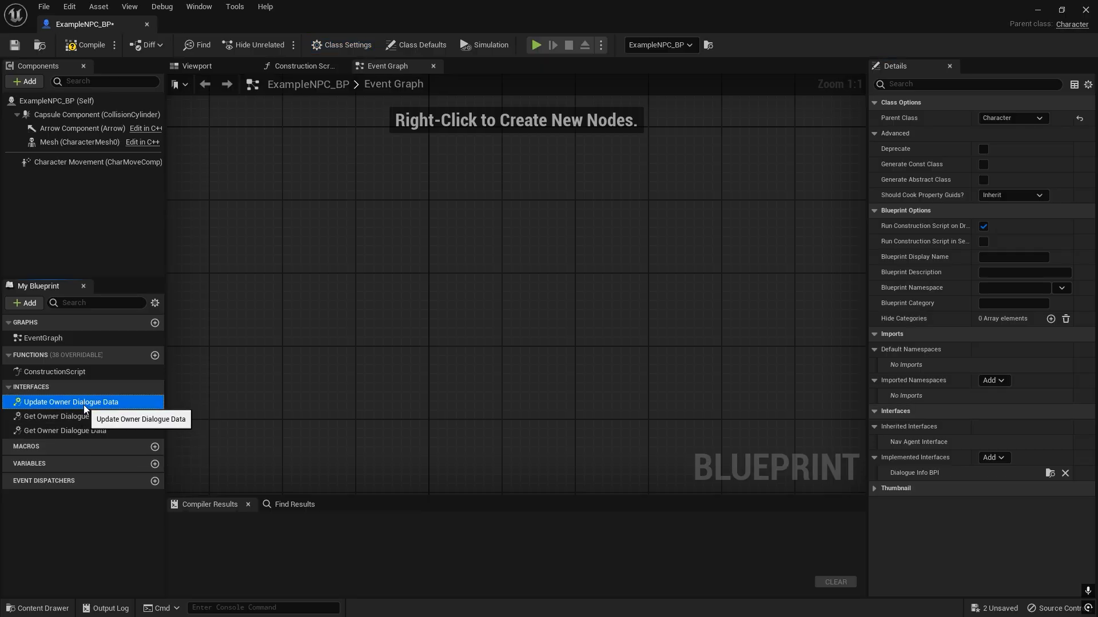
pyautogui.rightClick(83, 405)
pyautogui.click(113, 444)
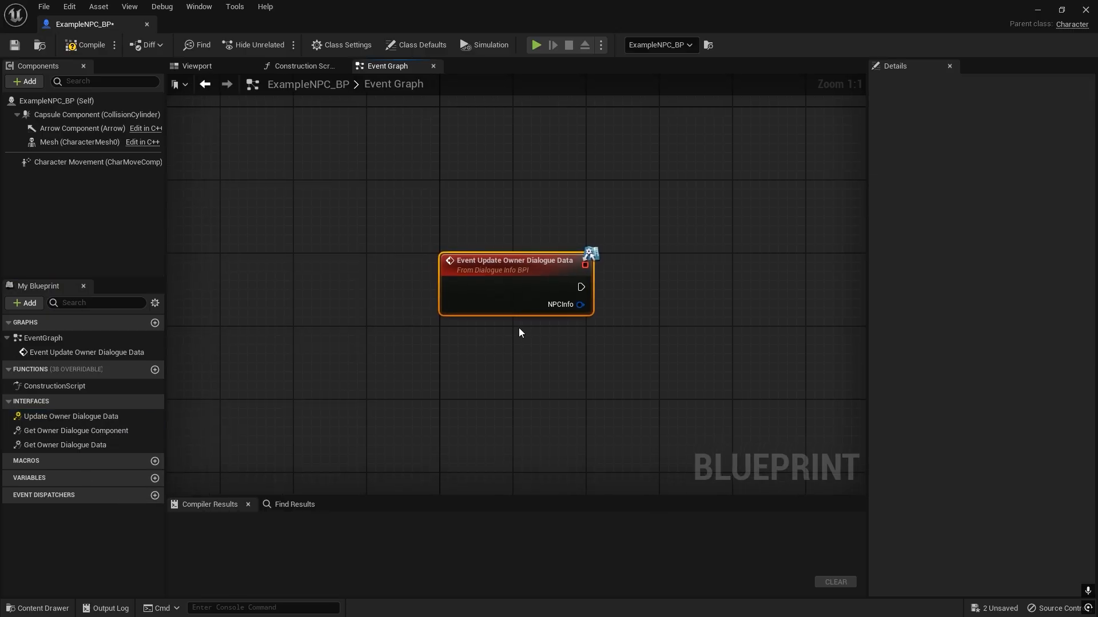
pyautogui.moveTo(520, 332); pyautogui.dragTo(432, 324, button='right')
pyautogui.moveTo(425, 297); pyautogui.dragTo(425, 325)
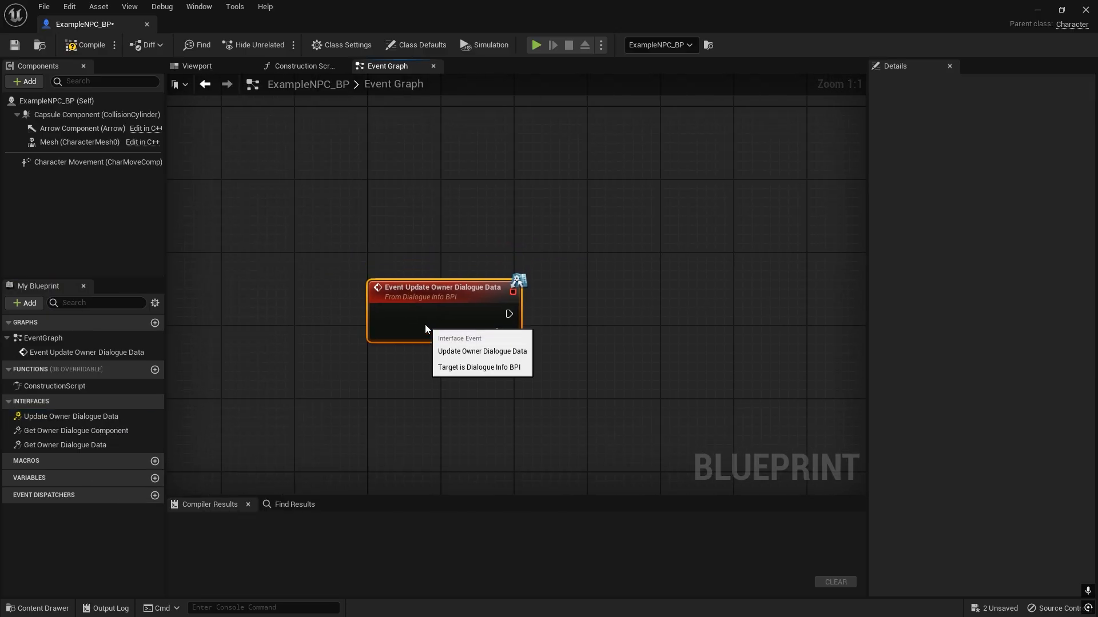
pyautogui.click(425, 265)
pyautogui.moveTo(451, 376); pyautogui.dragTo(381, 316, button='right')
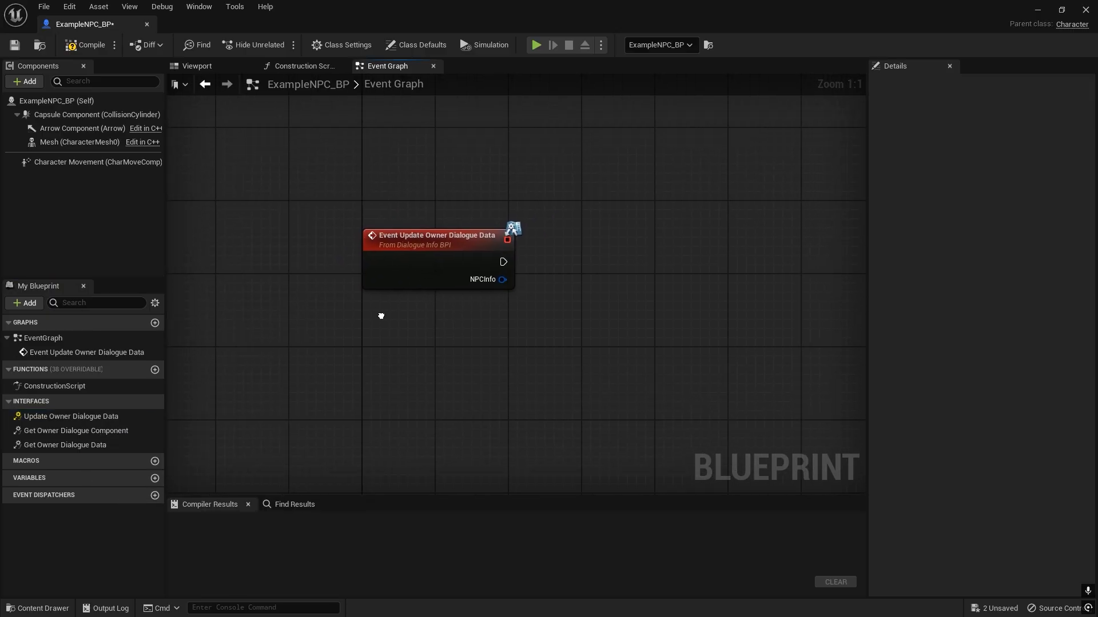
# Open the Get Owner Dialogue Component and Get Owner Dialogue Data functions and move each return node away from its entry node.
pyautogui.doubleClick(99, 434)
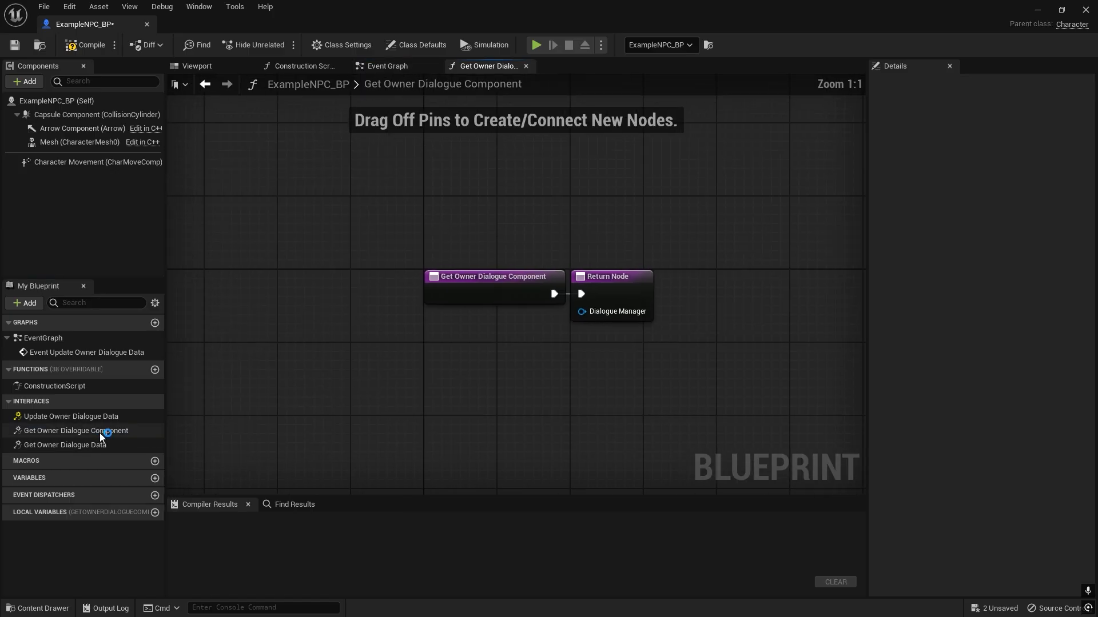
pyautogui.click(504, 333)
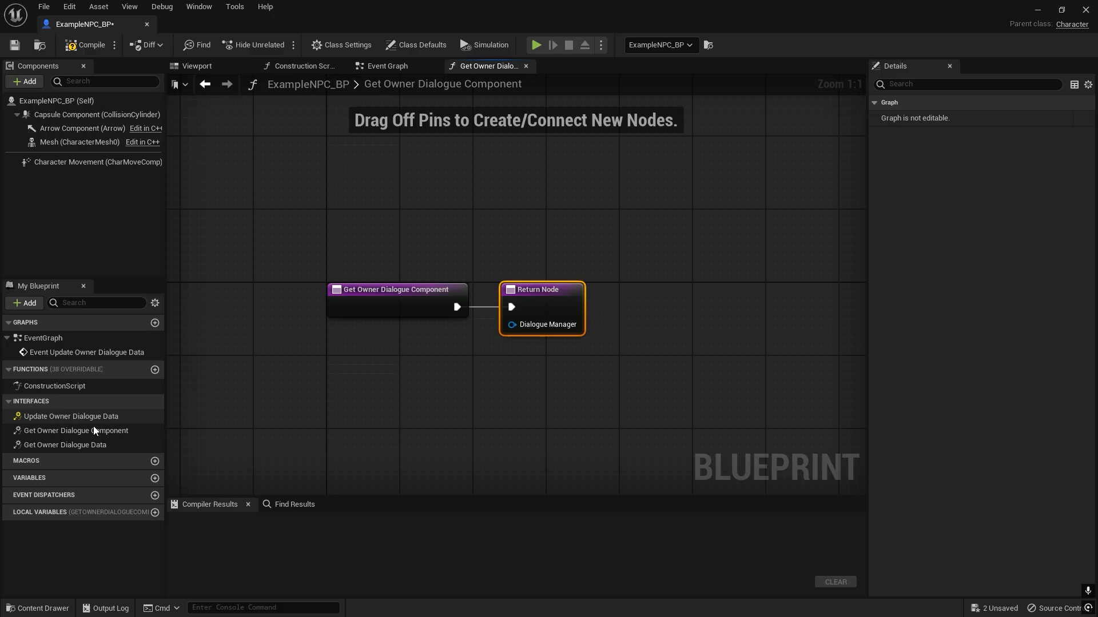
pyautogui.doubleClick(81, 444)
pyautogui.moveTo(626, 291); pyautogui.dragTo(654, 292)
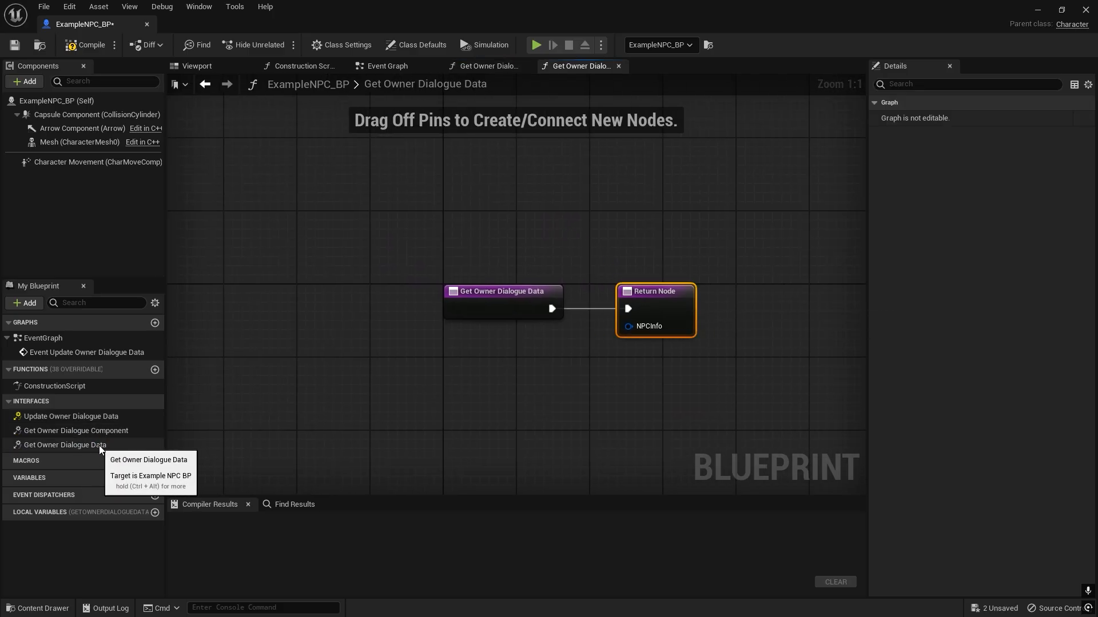
# Promote the NPCInfo return input of Get Owner Dialogue Data to a variable and place its getter beneath the entry node.
pyautogui.moveTo(628, 328); pyautogui.dragTo(507, 366)
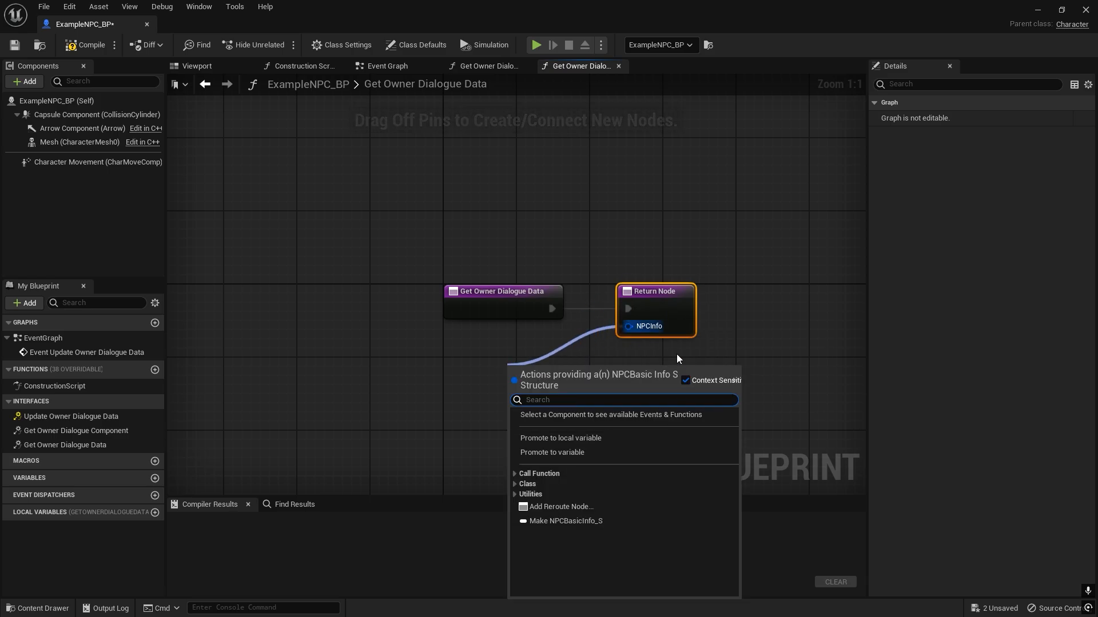
pyautogui.click(566, 452)
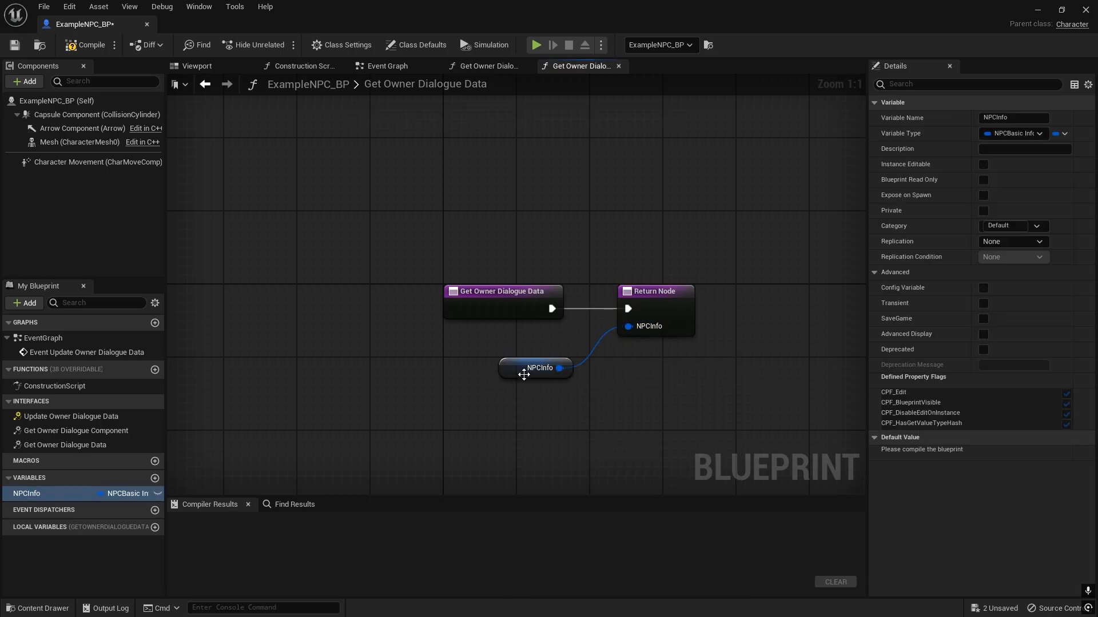
pyautogui.moveTo(522, 371); pyautogui.dragTo(522, 352)
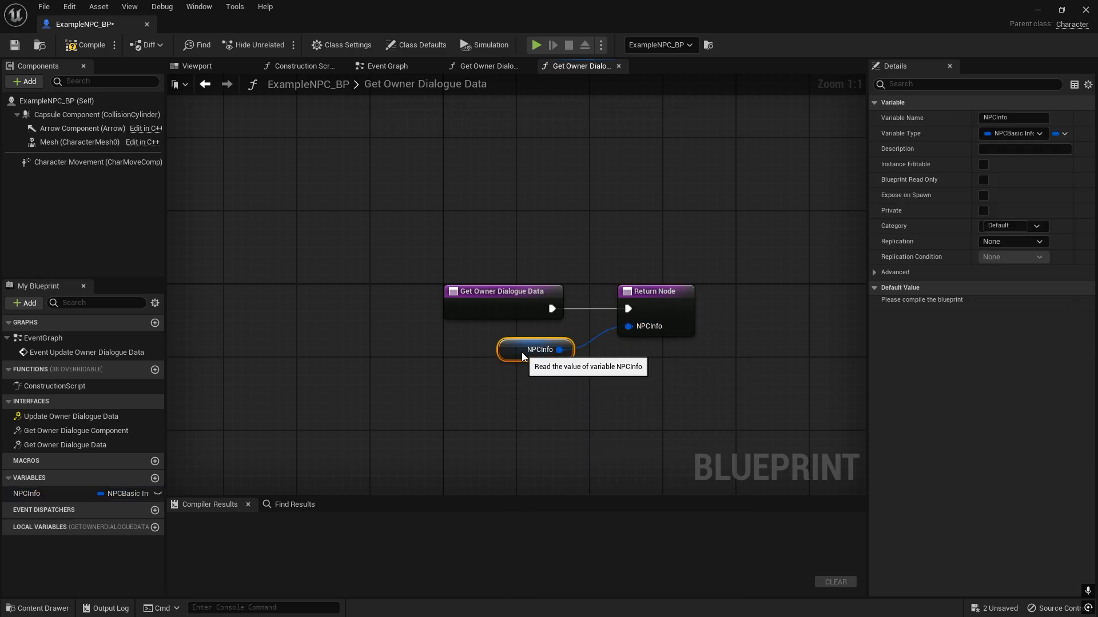
# Make the NPCInfo variable instance editable, and compile the blueprint to expand the variable's default value fields.
pyautogui.click(156, 492)
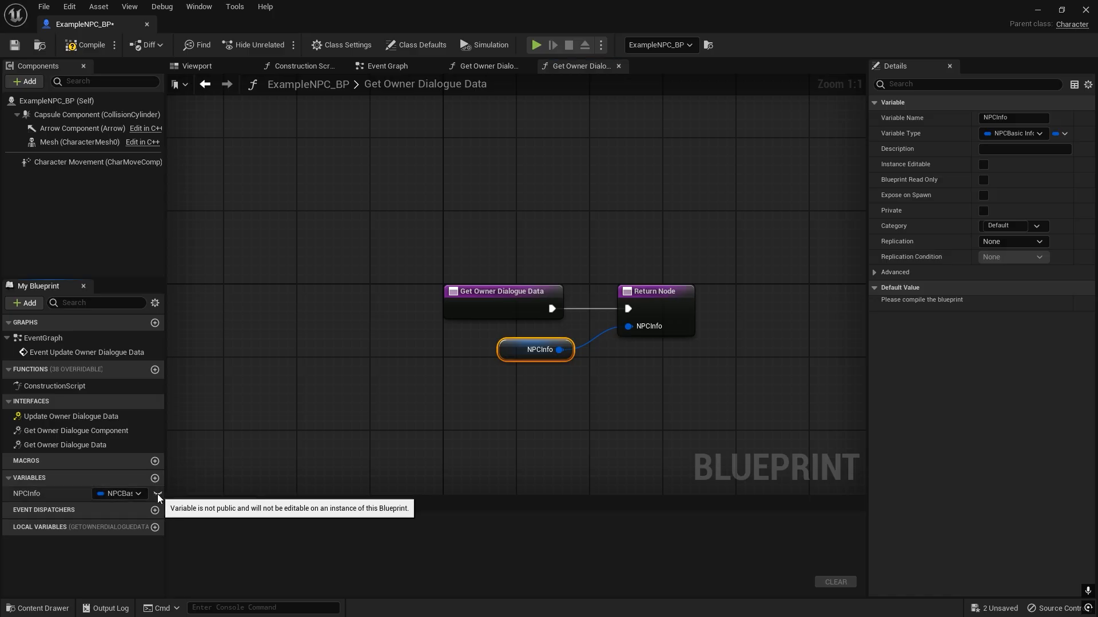
pyautogui.click(83, 46)
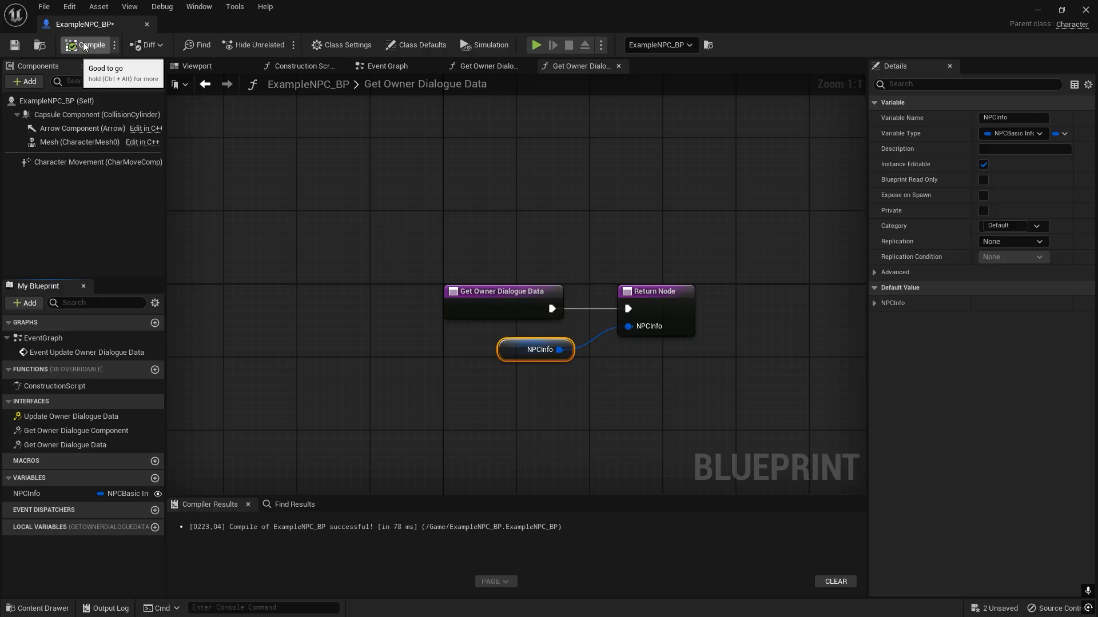
pyautogui.click(874, 303)
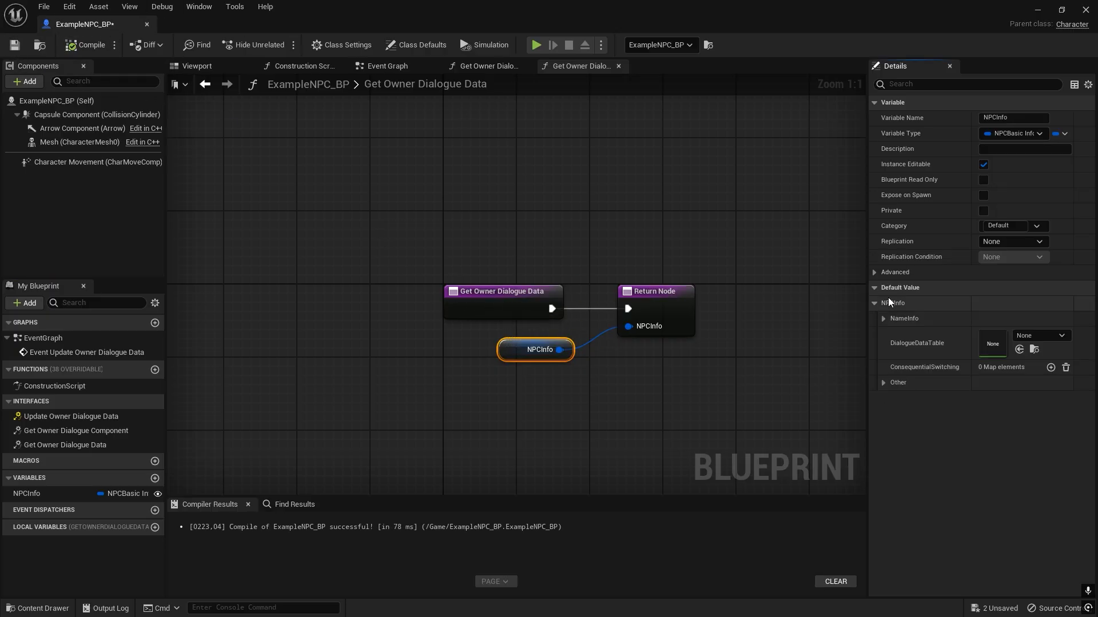
pyautogui.moveTo(385, 230); pyautogui.dragTo(375, 176, button='right')
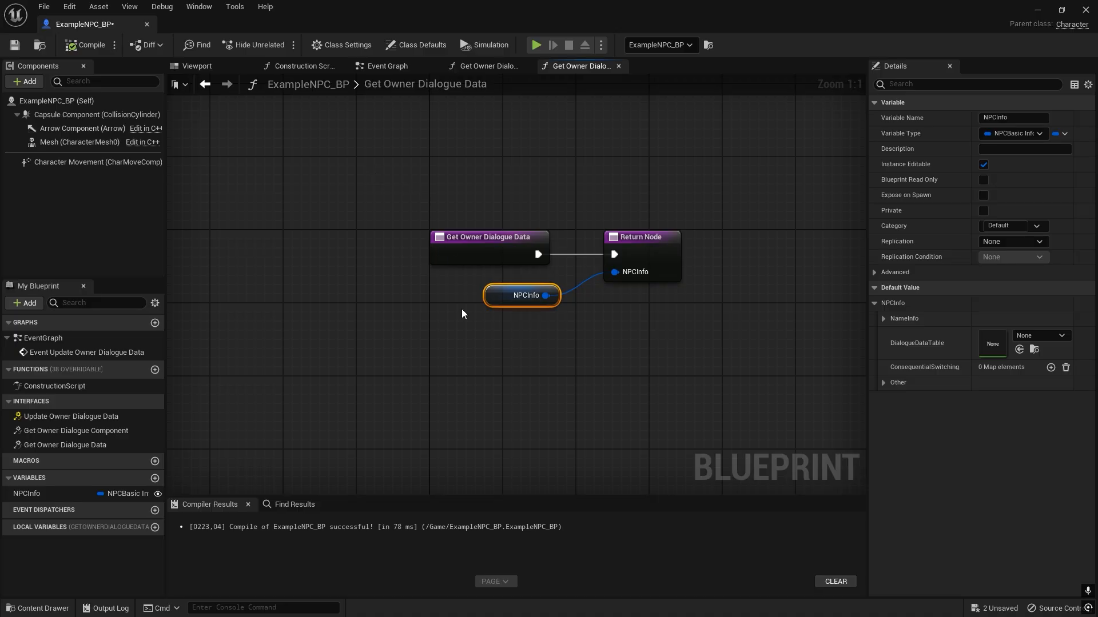
pyautogui.moveTo(462, 309); pyautogui.dragTo(442, 271, button='right')
pyautogui.click(443, 271)
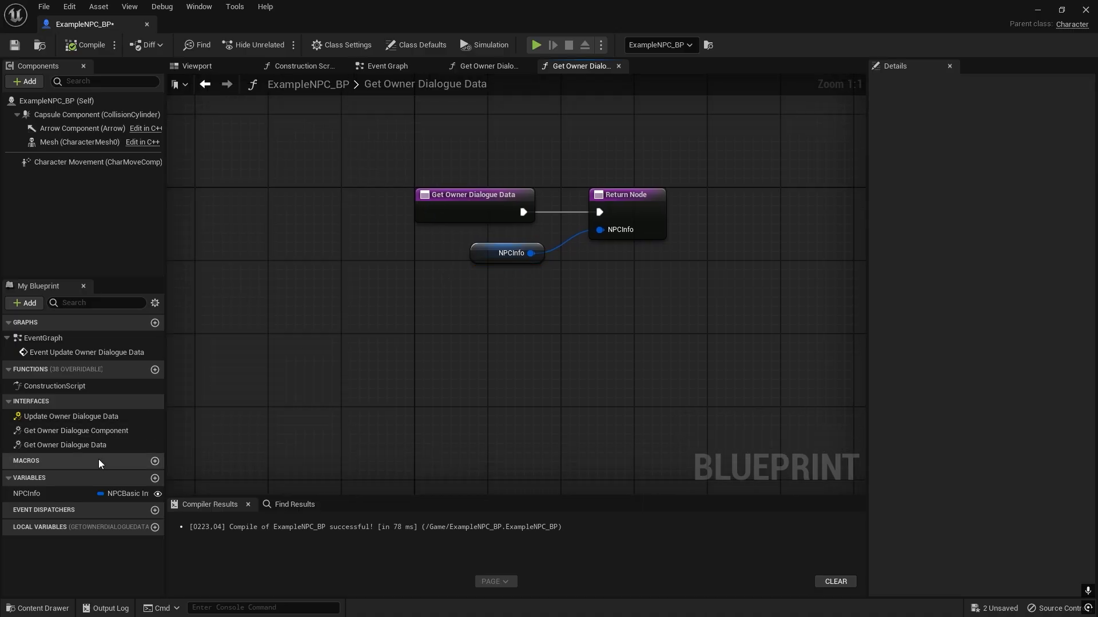
# Reopen the Get Owner Dialogue Component function and space its return node farther from the entry node.
pyautogui.click(80, 433)
pyautogui.doubleClick(78, 433)
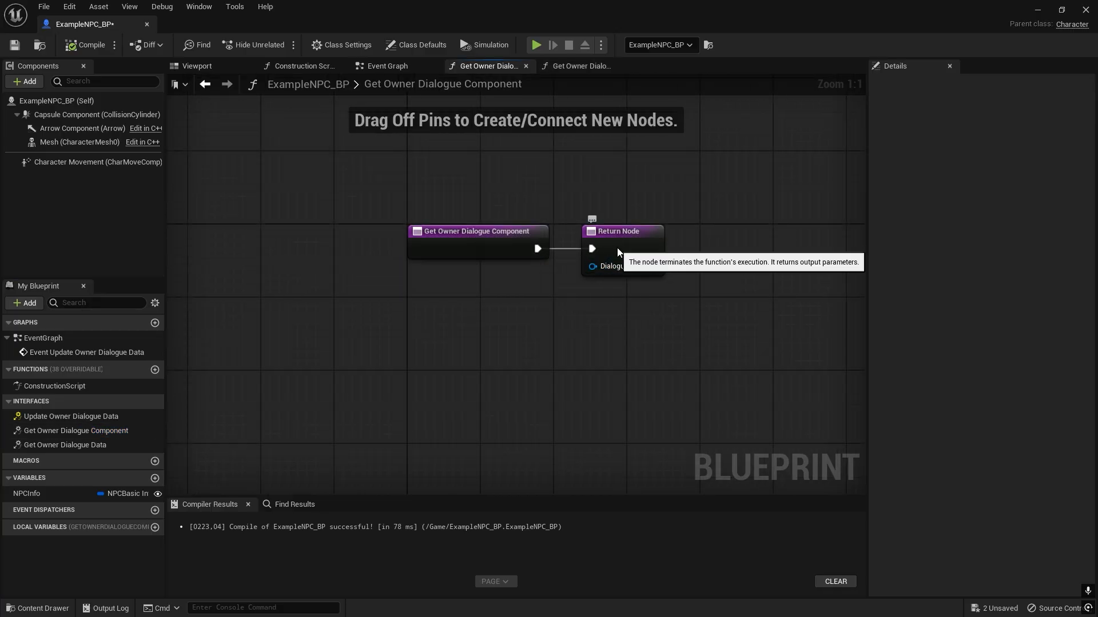
pyautogui.moveTo(616, 249); pyautogui.dragTo(635, 249)
pyautogui.moveTo(534, 203); pyautogui.dragTo(472, 230, button='right')
pyautogui.click(514, 190)
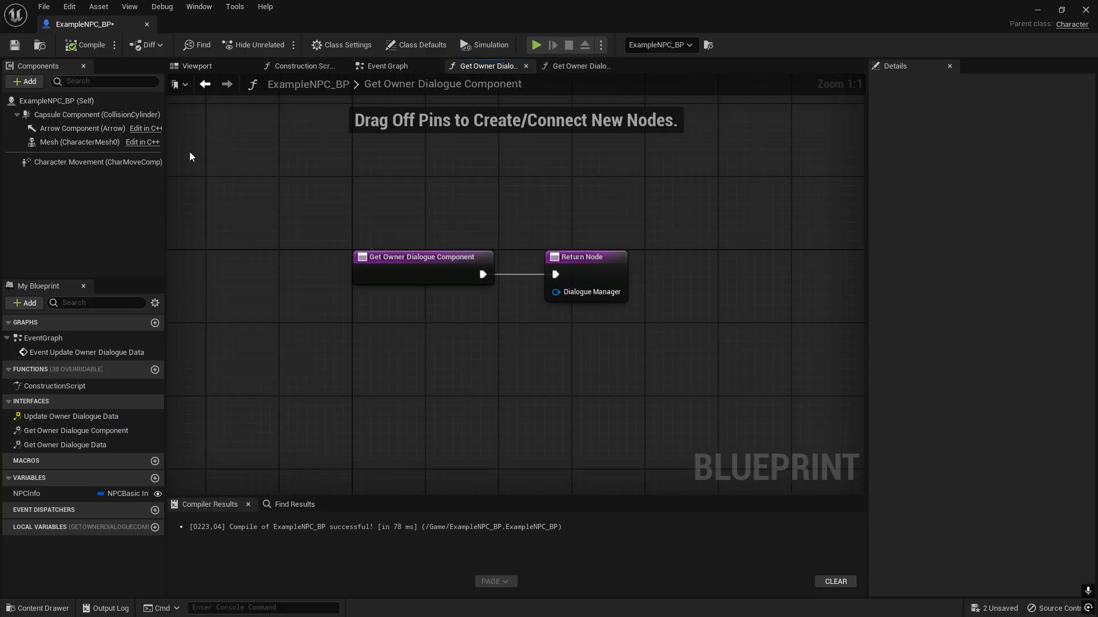
# Add a Dialogue Manager AC component to the NPC blueprint.
pyautogui.click(27, 83)
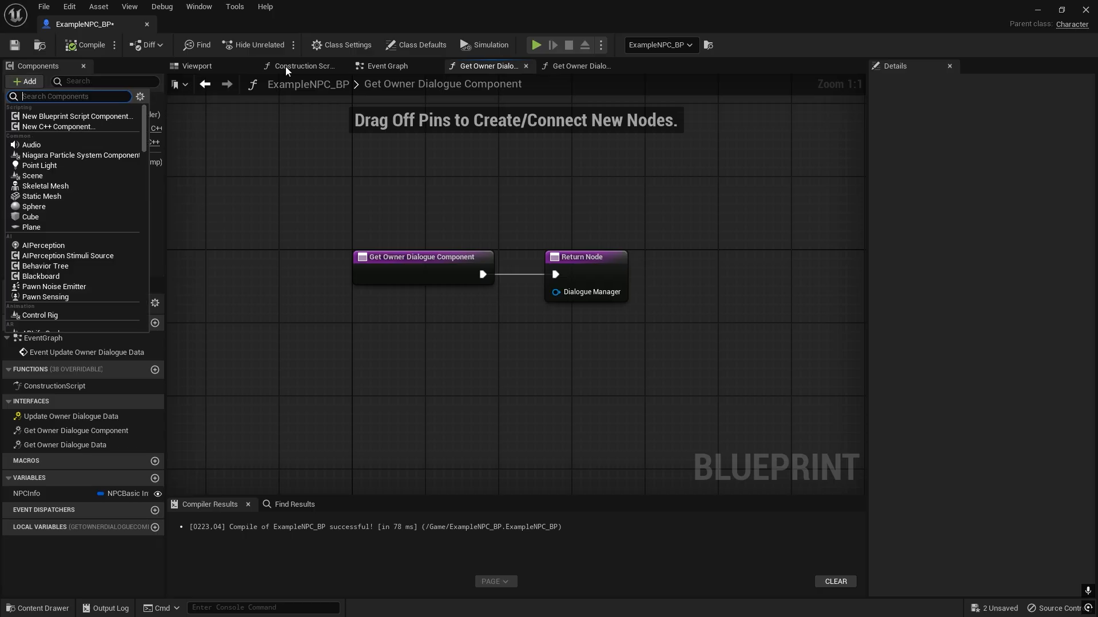
pyautogui.write('dialogue')
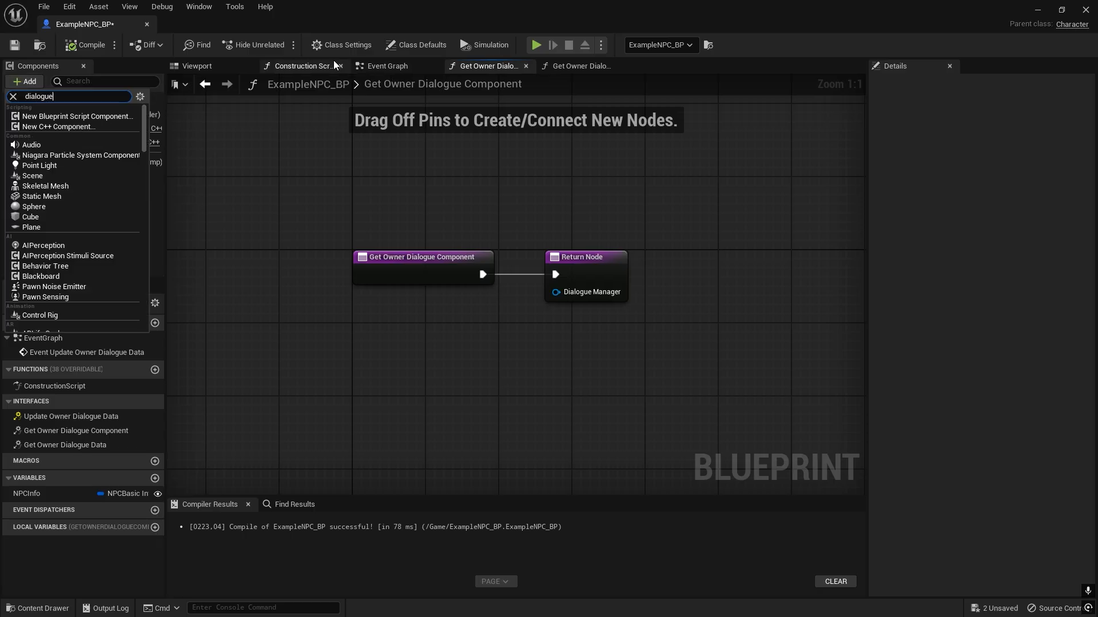
pyautogui.write('ma')
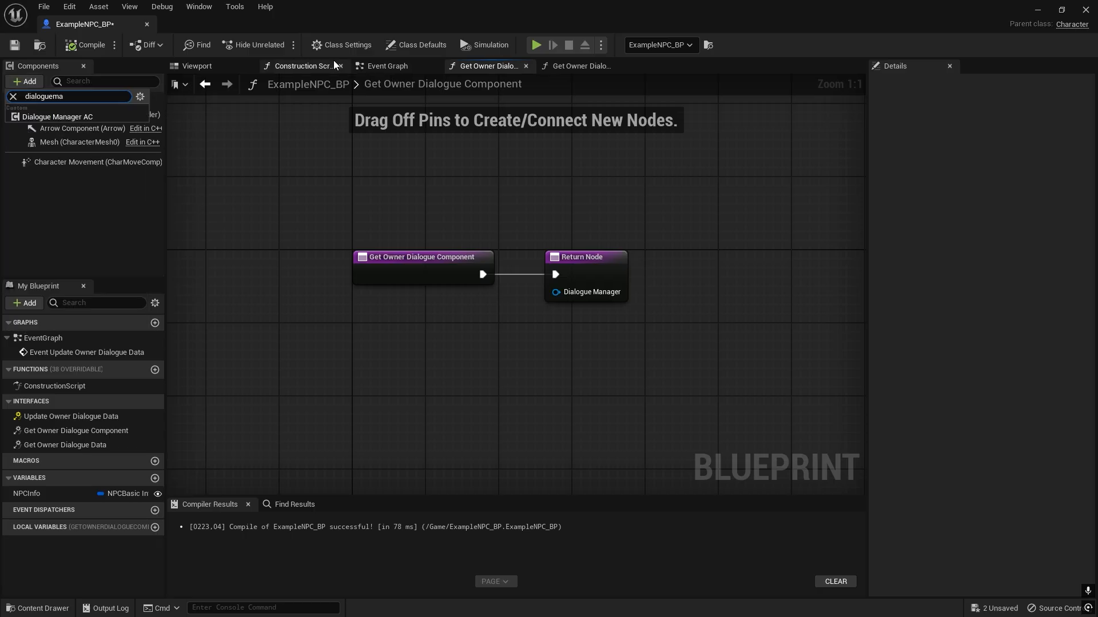
pyautogui.click(55, 117)
# Feed a DialogueManager_AC reference into the return node's Dialogue Manager input and position the getter beneath the entry node.
pyautogui.moveTo(29, 164); pyautogui.dragTo(394, 307)
pyautogui.moveTo(474, 316); pyautogui.dragTo(566, 276)
pyautogui.click(442, 322)
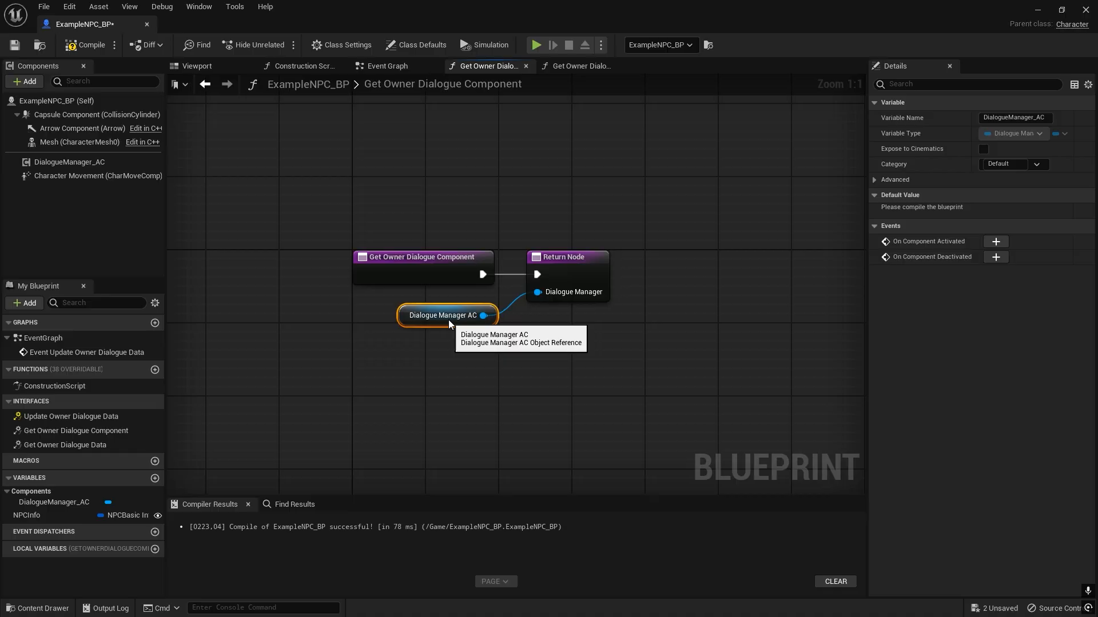
pyautogui.moveTo(449, 322); pyautogui.dragTo(448, 316)
# View the DialogueManager_AC component's properties, and compile and save the blueprint.
pyautogui.click(74, 163)
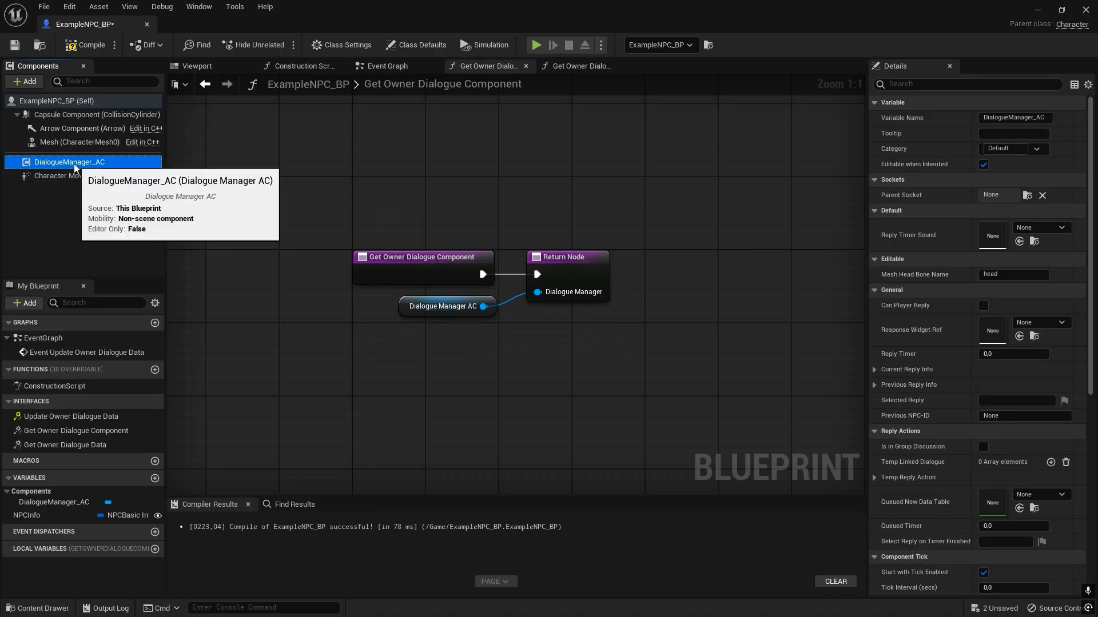
pyautogui.click(76, 213)
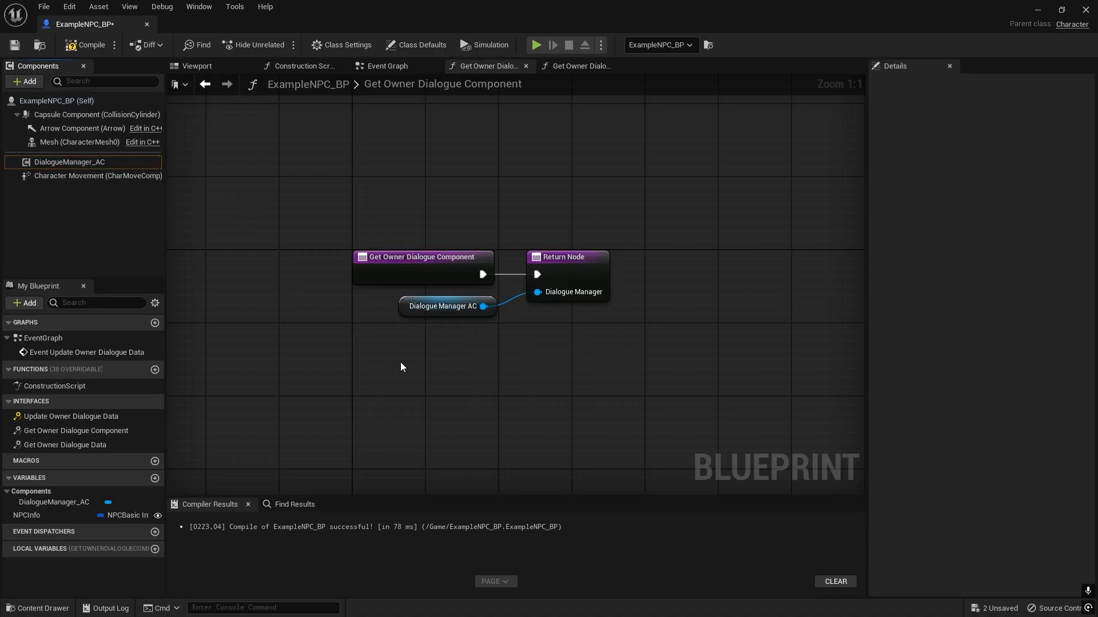
pyautogui.moveTo(417, 341); pyautogui.dragTo(394, 310, button='right')
pyautogui.click(85, 45)
pyautogui.click(16, 48)
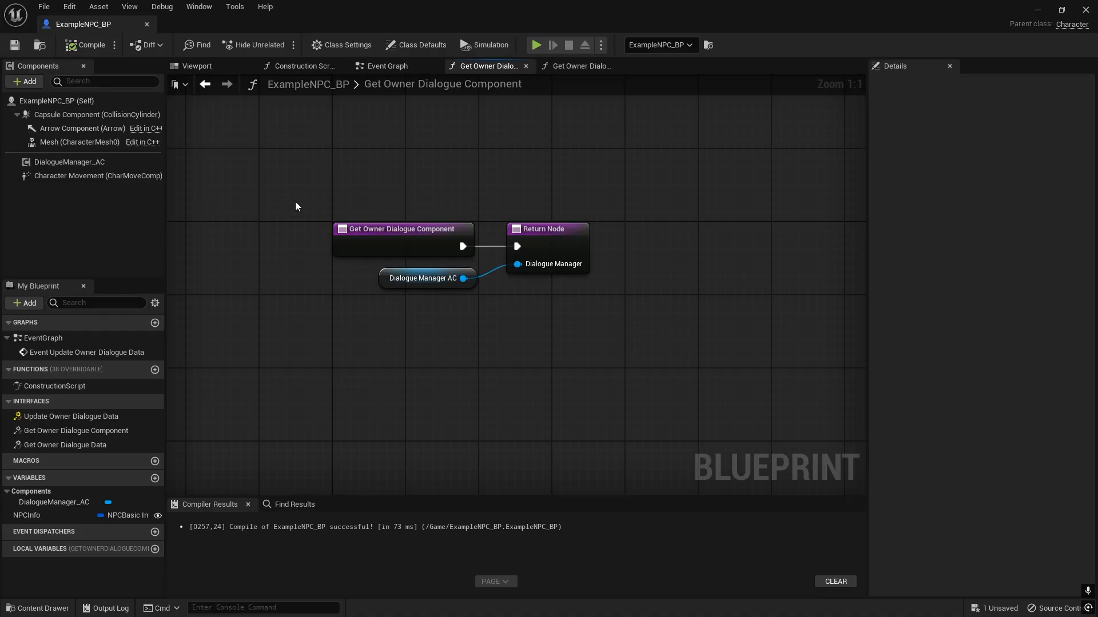
# Assign the SKM_Manny skeletal mesh and the ABP_Manny_C anim class to the character's Mesh component.
pyautogui.moveTo(382, 208); pyautogui.dragTo(421, 150, button='right')
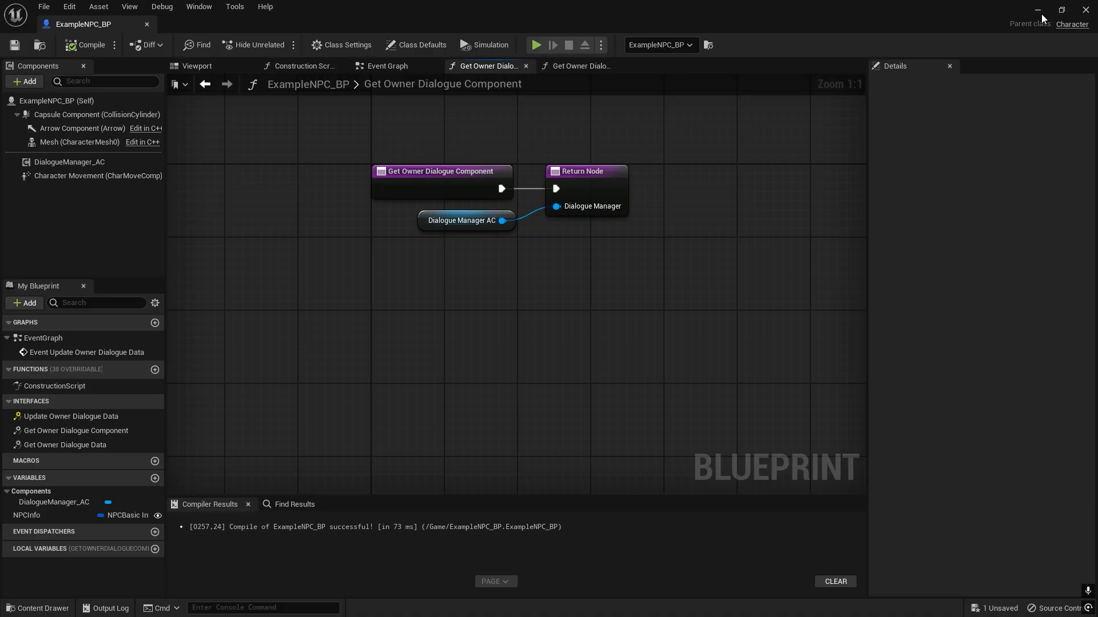
pyautogui.click(80, 142)
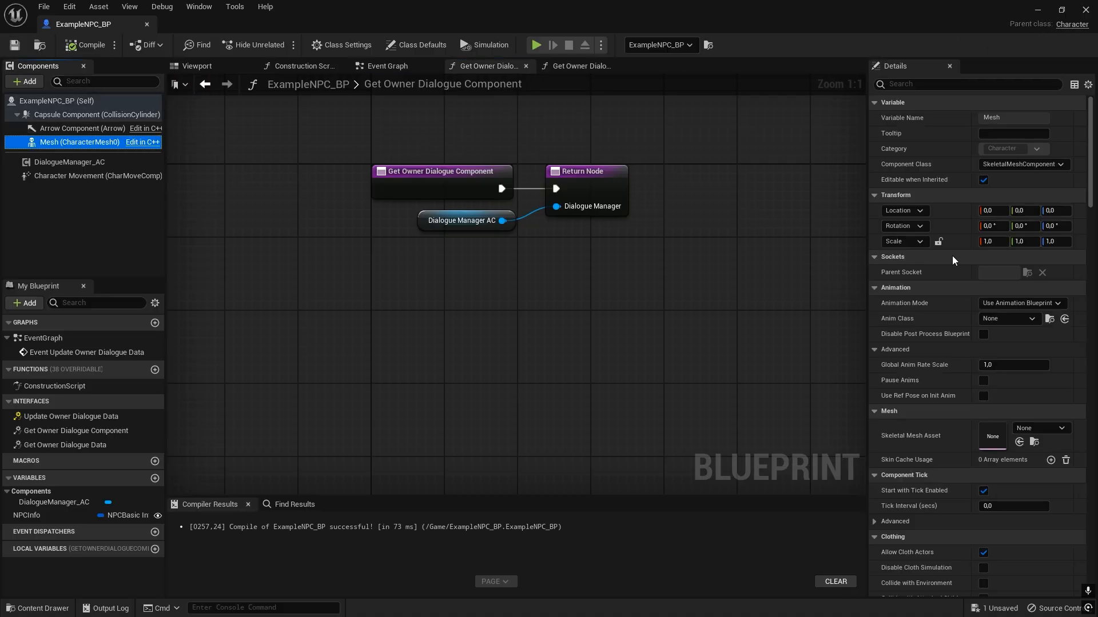
pyautogui.click(1024, 428)
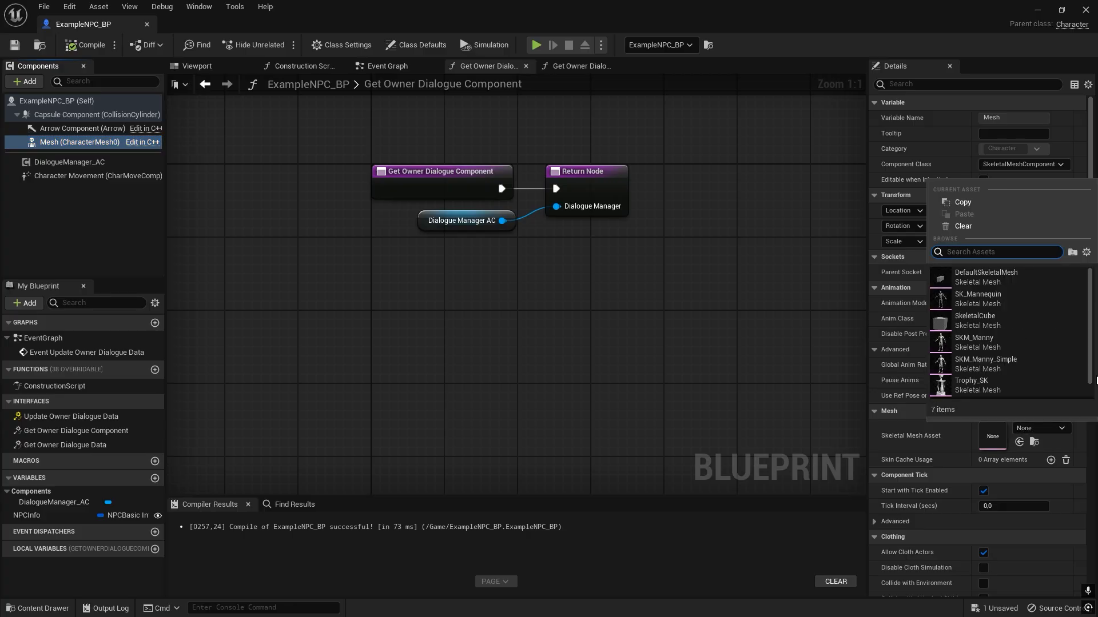
pyautogui.click(1020, 350)
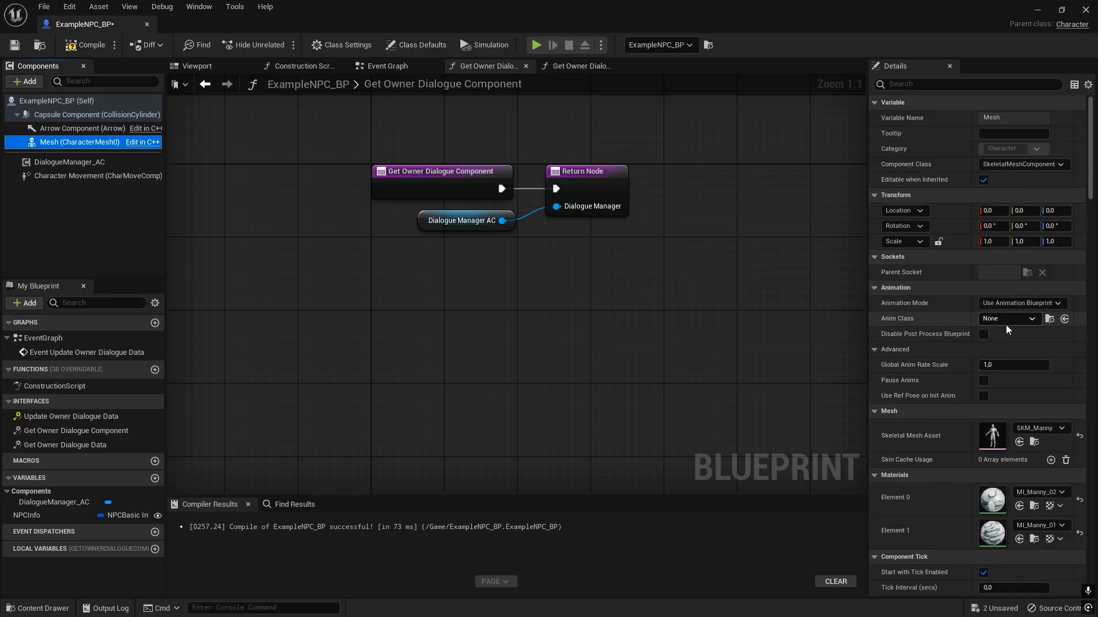
pyautogui.click(1009, 320)
pyautogui.click(1000, 361)
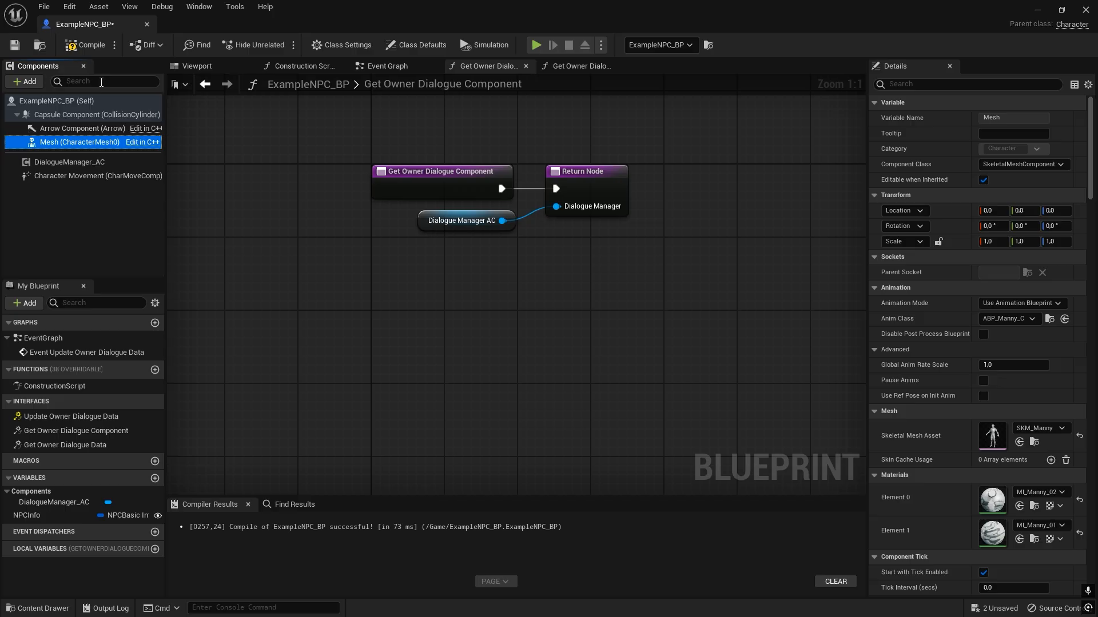
# Lower the character mesh to the base of the capsule and rotate it to face along the forward arrow.
pyautogui.press('super+Down')
pyautogui.doubleClick(108, 25)
pyautogui.click(184, 68)
pyautogui.click(529, 209)
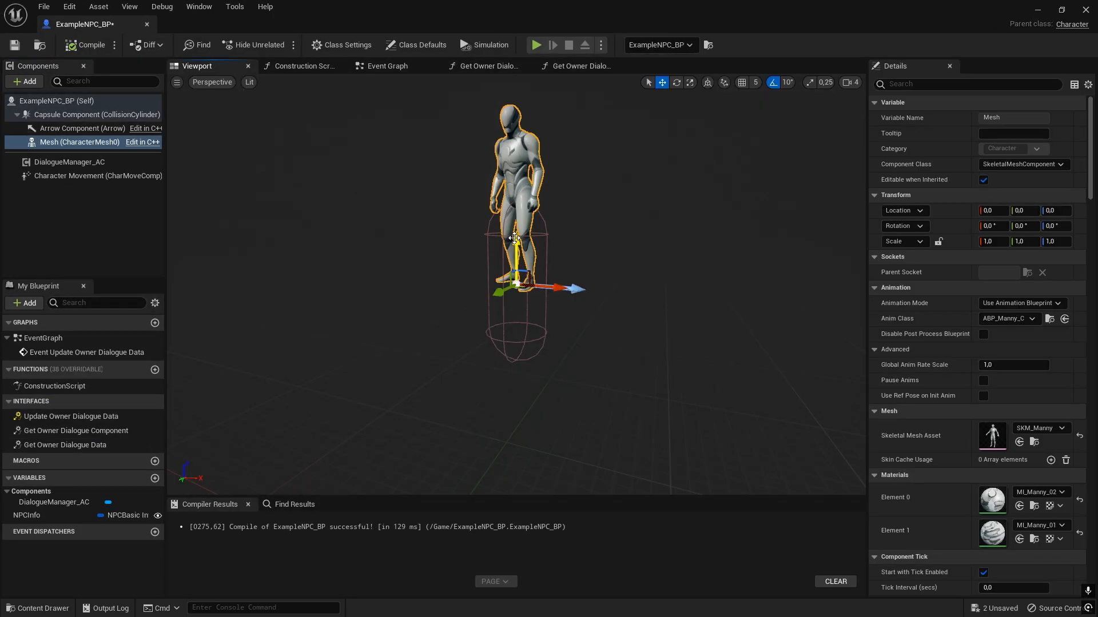
pyautogui.moveTo(518, 254); pyautogui.dragTo(560, 360)
pyautogui.press('e')
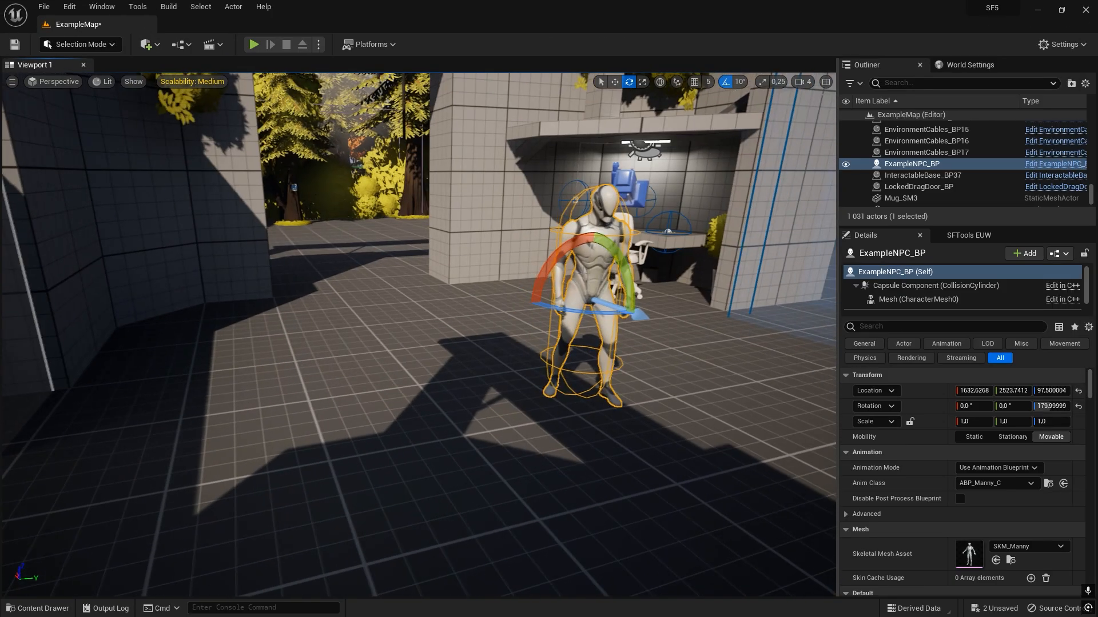
# Inspect the placed NPC from several angles in the level and check its preview in the blueprint.
pyautogui.press('Escape')
pyautogui.press('d')
pyautogui.moveTo(483, 226); pyautogui.dragTo(457, 218, button='right')
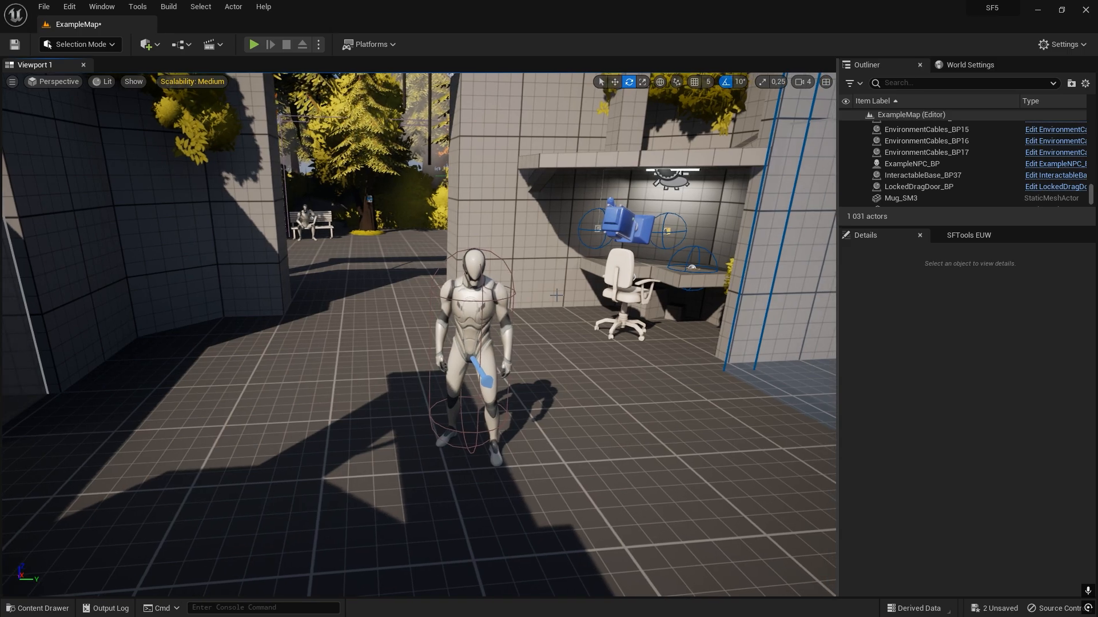
pyautogui.press('w')
pyautogui.moveTo(455, 275); pyautogui.dragTo(433, 289, button='right')
pyautogui.press('d')
pyautogui.press('s')
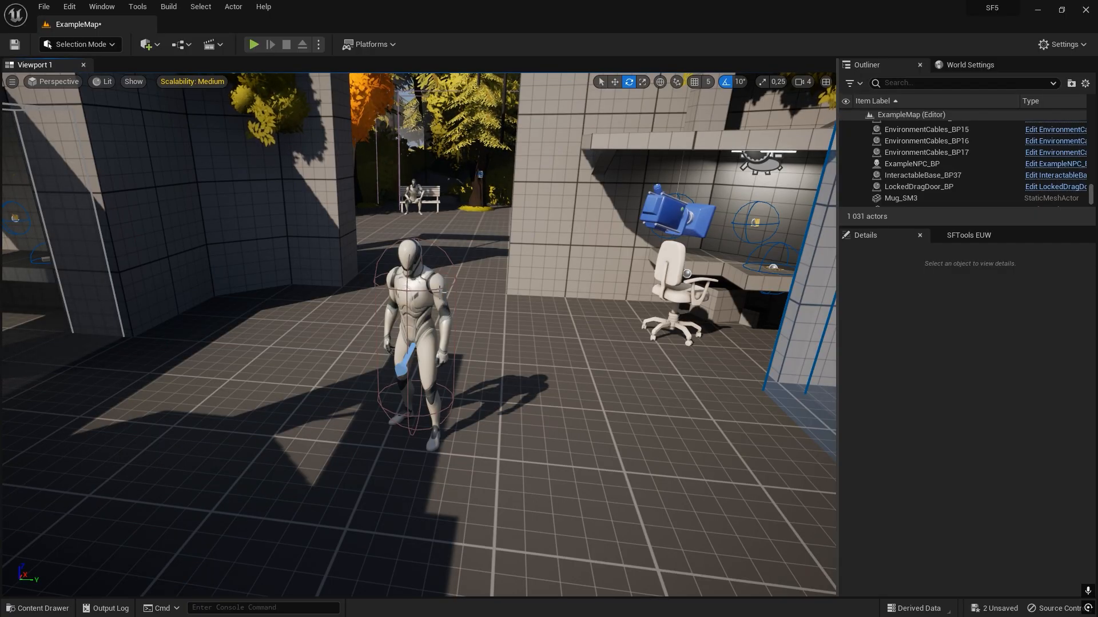
pyautogui.rightClick(427, 286)
pyautogui.click(453, 323)
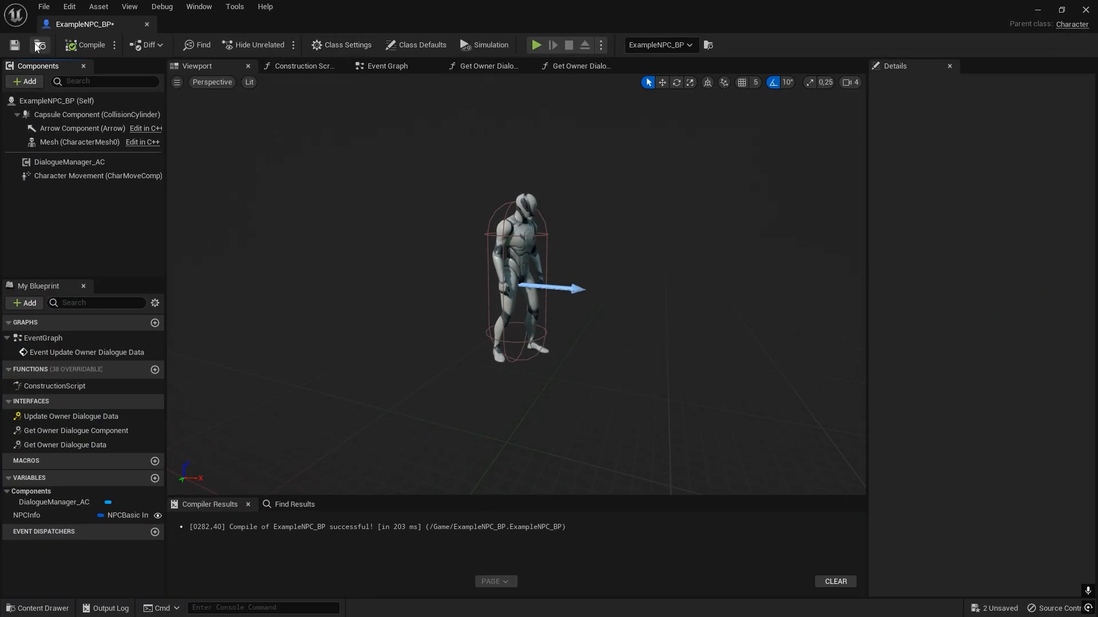
pyautogui.hotkey('ctrl', 'space')
pyautogui.click(1036, 13)
pyautogui.moveTo(515, 263); pyautogui.dragTo(545, 283, button='right')
pyautogui.press('Escape')
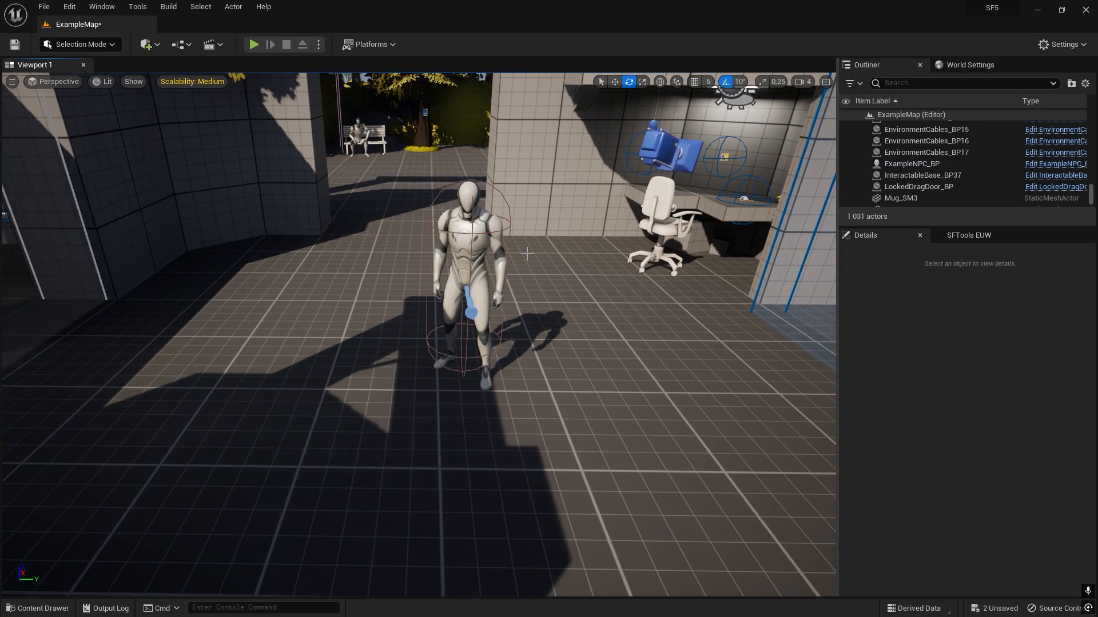
# Open the placed NPC's blueprint and wire Event Update Owner Dialogue Data's execution and NPCInfo outputs into a Set NPCInfo node.
pyautogui.click(467, 237)
pyautogui.hotkey('ctrl', 'e')
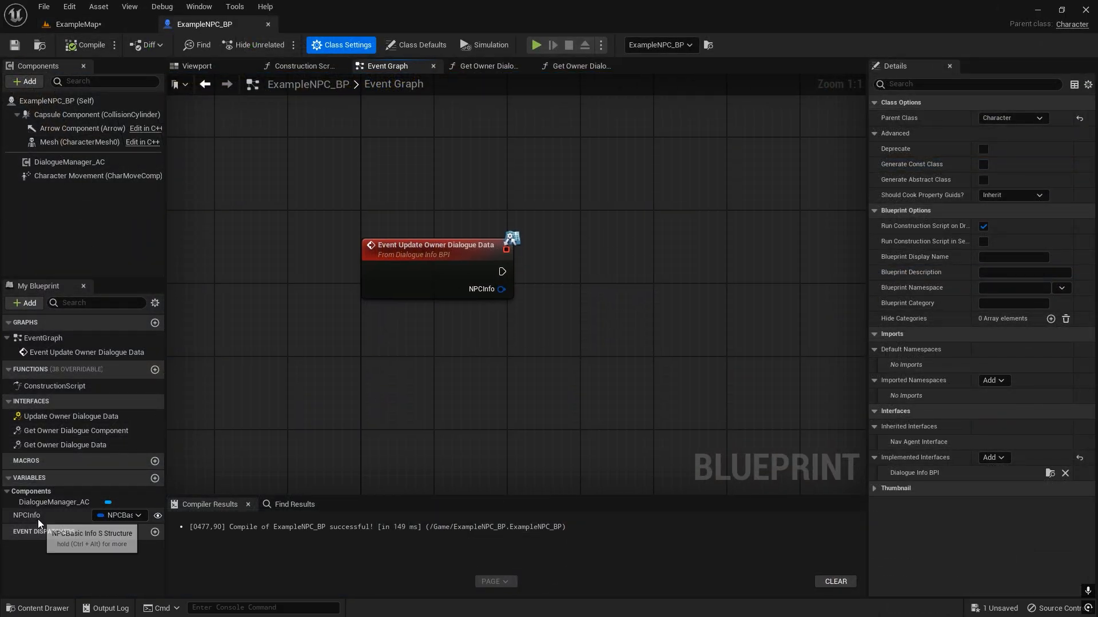
pyautogui.keyDown('ctrl'); pyautogui.moveTo(37, 519); pyautogui.dragTo(569, 389); pyautogui.keyUp('ctrl')
pyautogui.keyDown('alt'); pyautogui.moveTo(556, 264); pyautogui.dragTo(550, 307); pyautogui.keyUp('alt')
pyautogui.moveTo(596, 279); pyautogui.dragTo(592, 279)
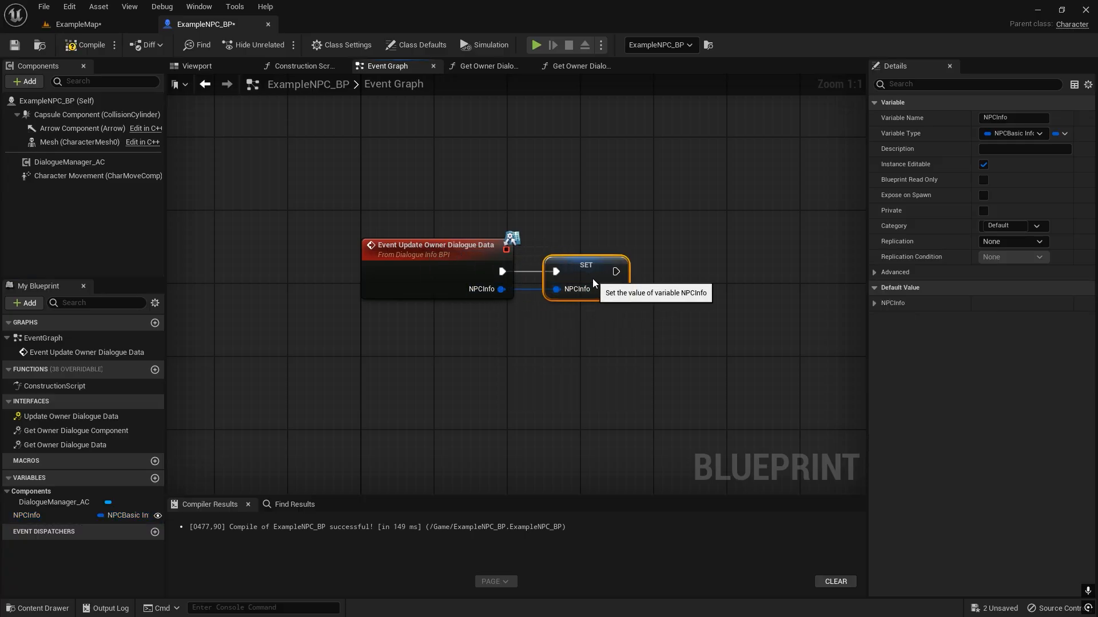
pyautogui.click(526, 224)
# Review the Event Graph, the Get Owner Dialogue Data and Get Owner Dialogue Component functions, and the DialogueManager_AC component.
pyautogui.moveTo(493, 181); pyautogui.dragTo(403, 324)
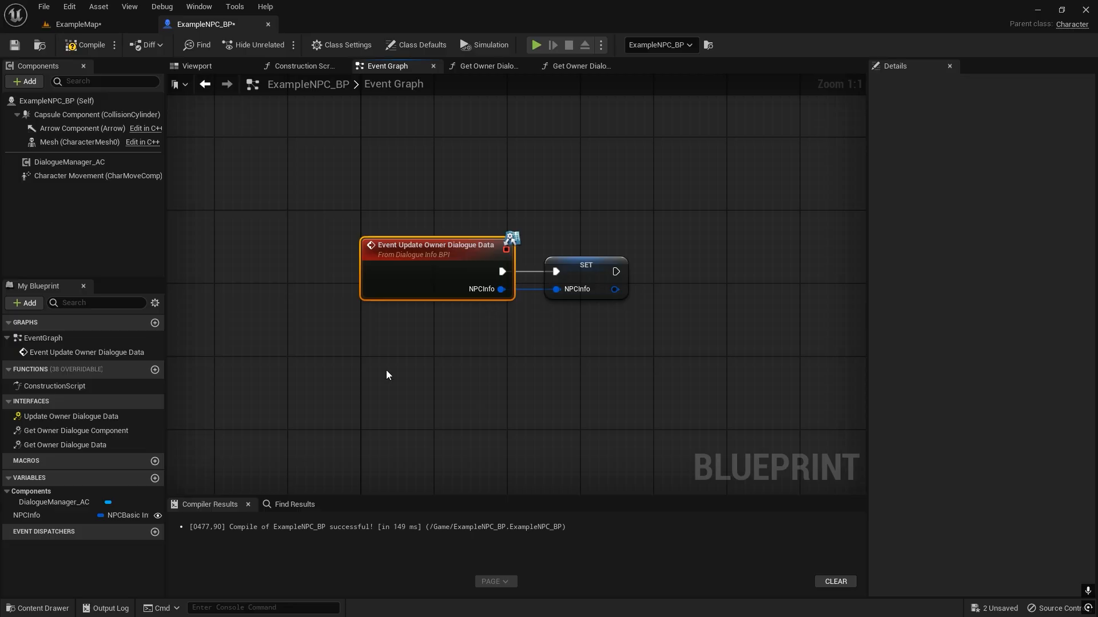
pyautogui.doubleClick(82, 444)
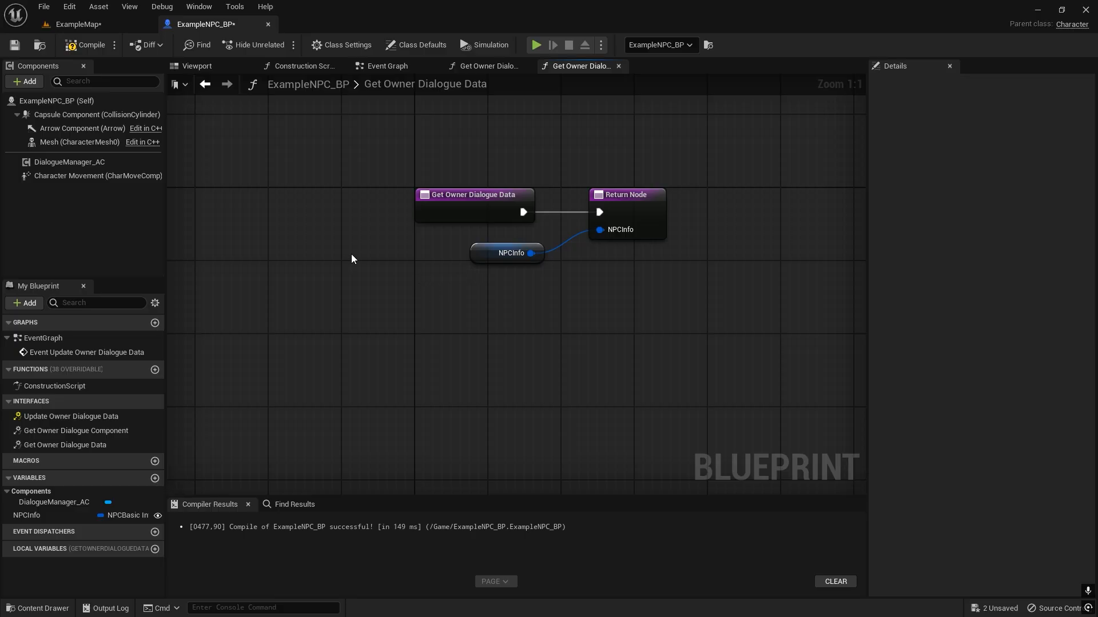
pyautogui.moveTo(453, 215); pyautogui.dragTo(462, 214)
pyautogui.click(449, 280)
pyautogui.click(480, 66)
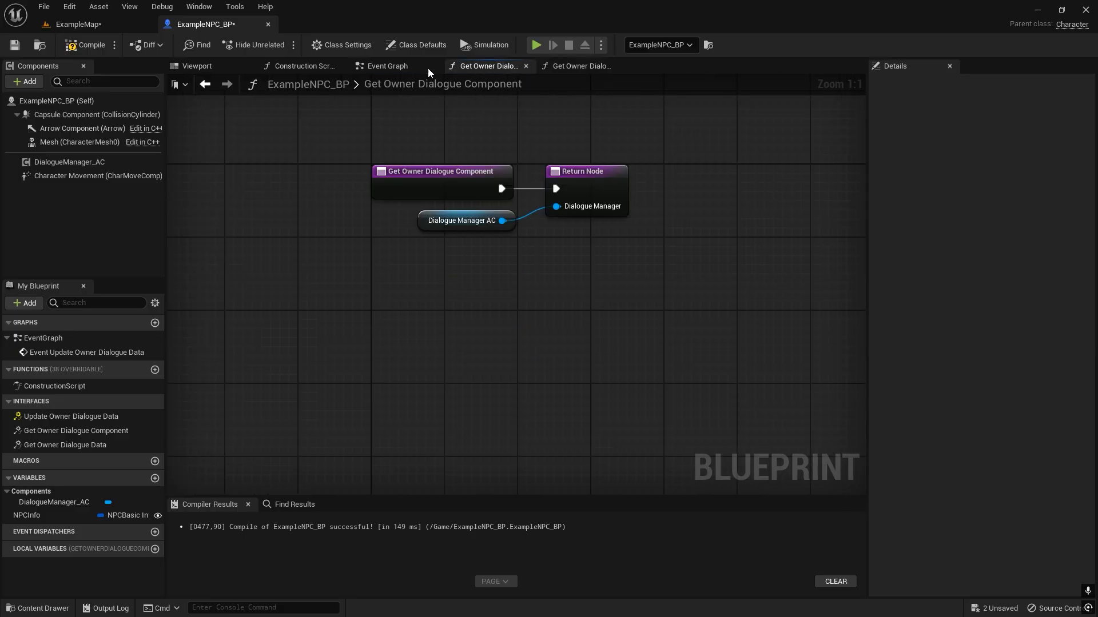
pyautogui.click(380, 65)
pyautogui.moveTo(478, 215); pyautogui.dragTo(541, 319)
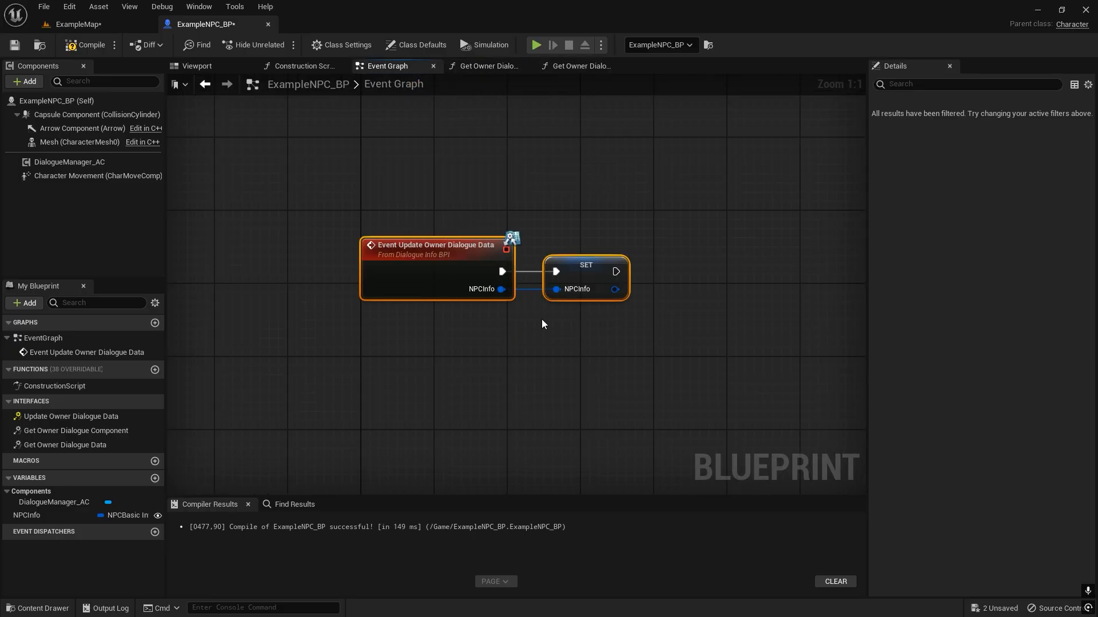
pyautogui.click(379, 318)
pyautogui.moveTo(378, 317); pyautogui.dragTo(382, 294, button='right')
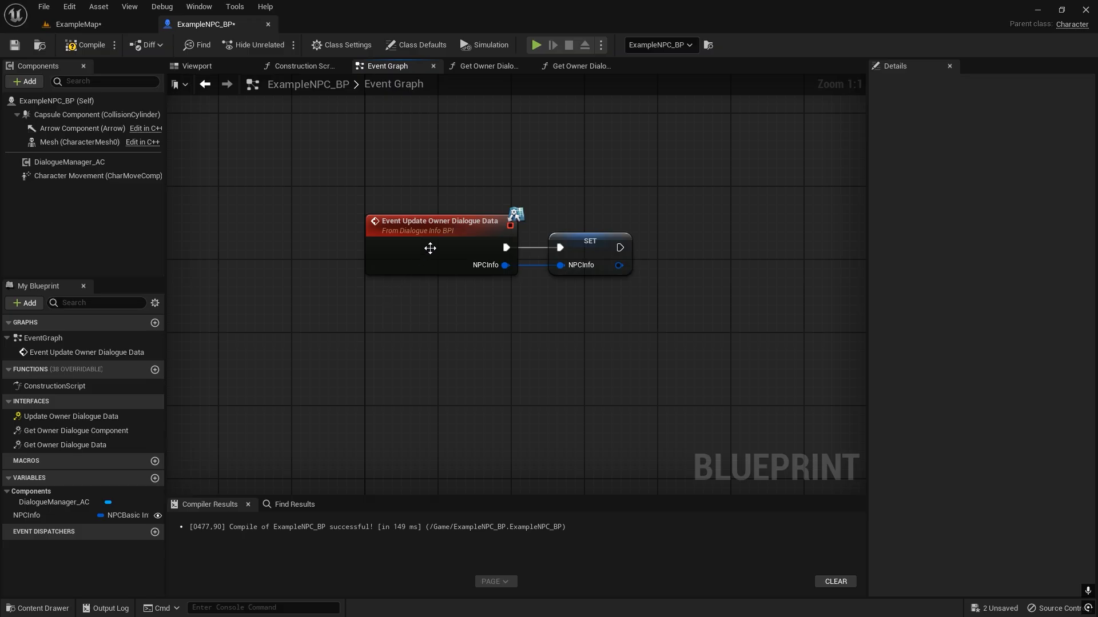
pyautogui.click(85, 162)
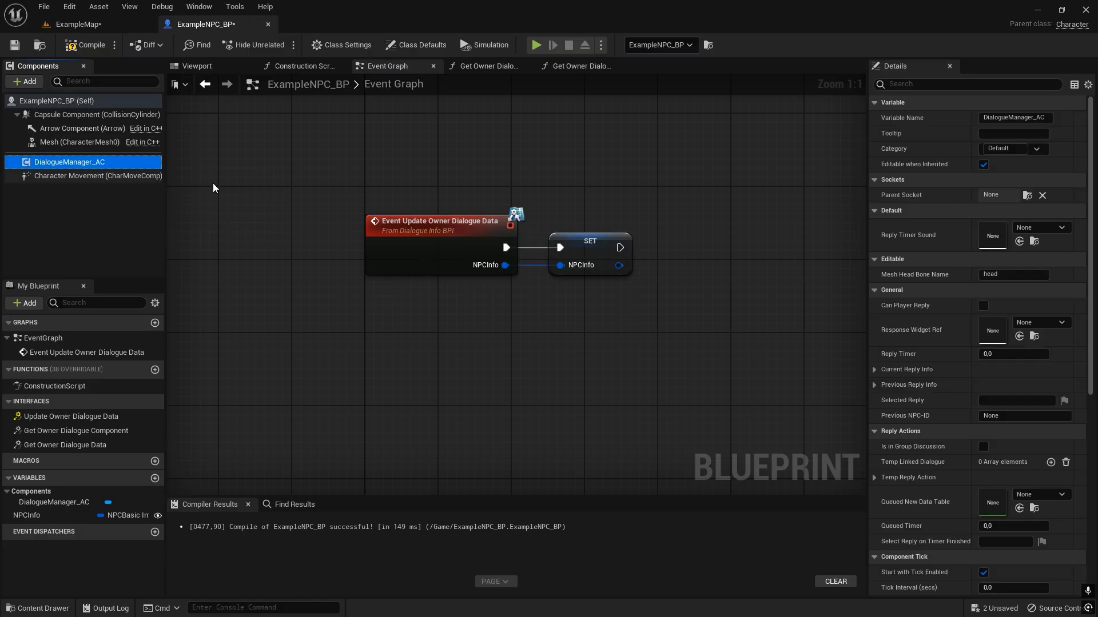
# Compile and save the blueprint, and check the placed NPC in ExampleMap.
pyautogui.click(86, 45)
pyautogui.moveTo(392, 171); pyautogui.dragTo(497, 229, button='right')
pyautogui.click(79, 24)
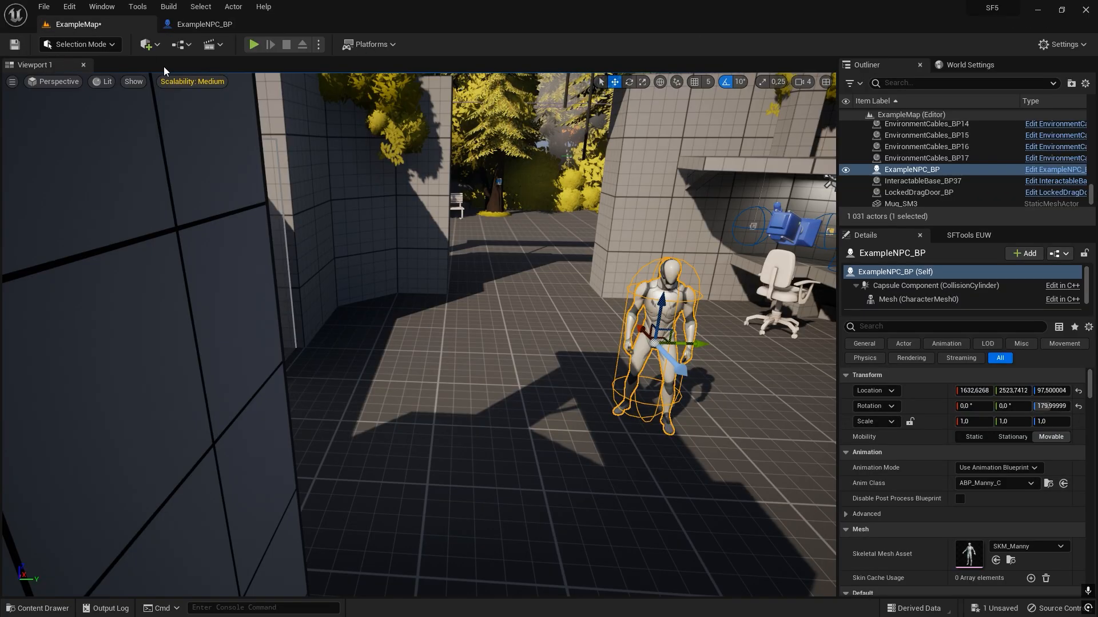
pyautogui.press('f')
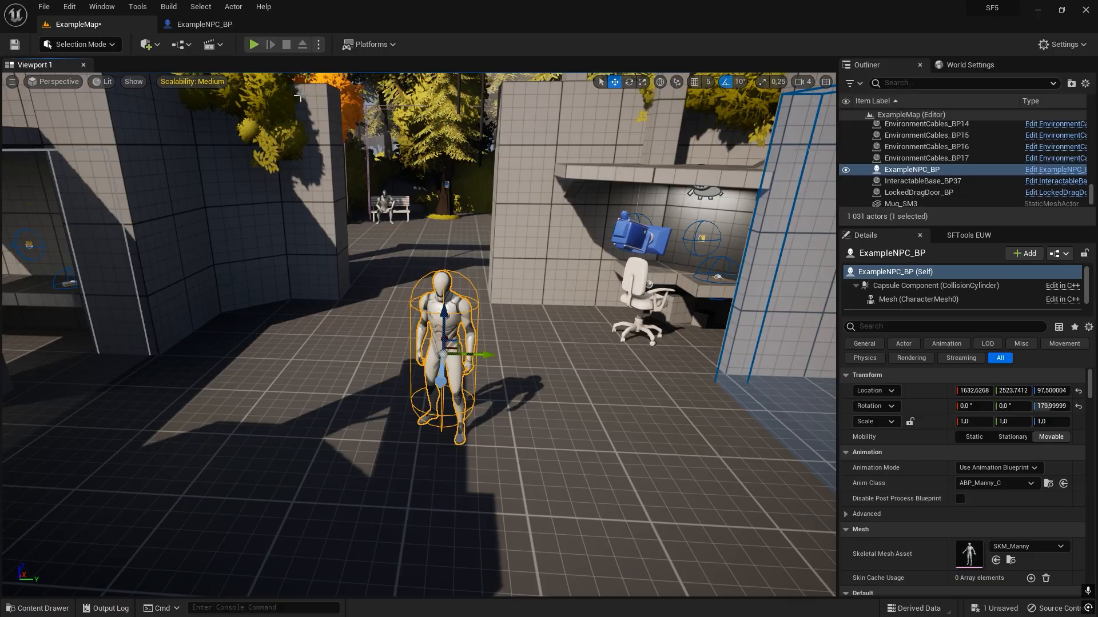
# Add an Event BeginPlay node to the NPC blueprint's event graph and connect a Delay node to it.
pyautogui.click(223, 25)
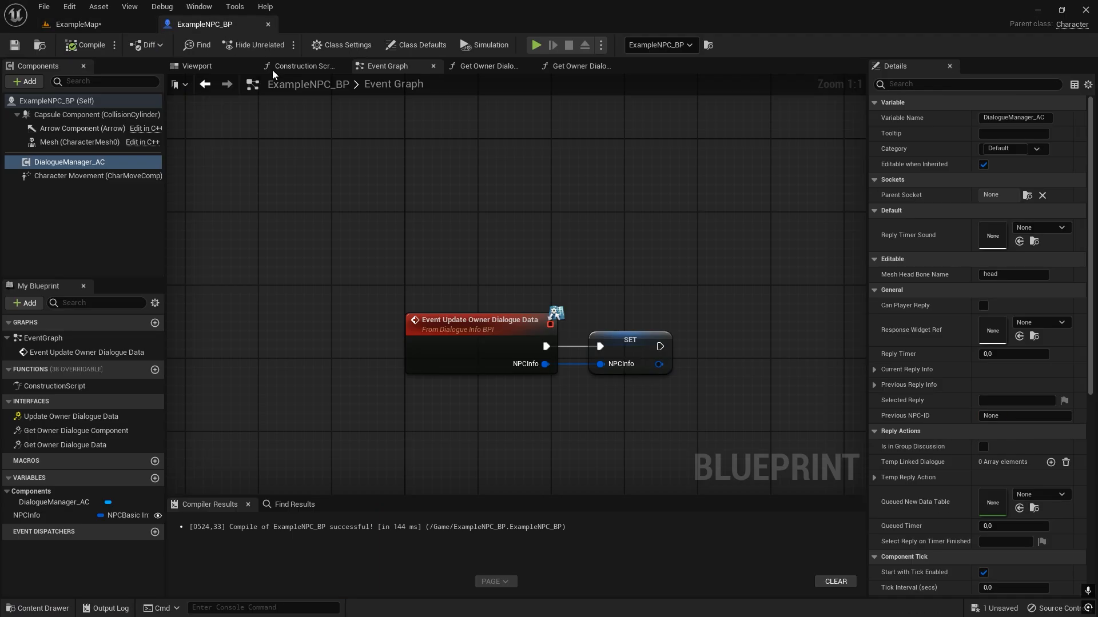
pyautogui.rightClick(414, 205)
pyautogui.write('begin')
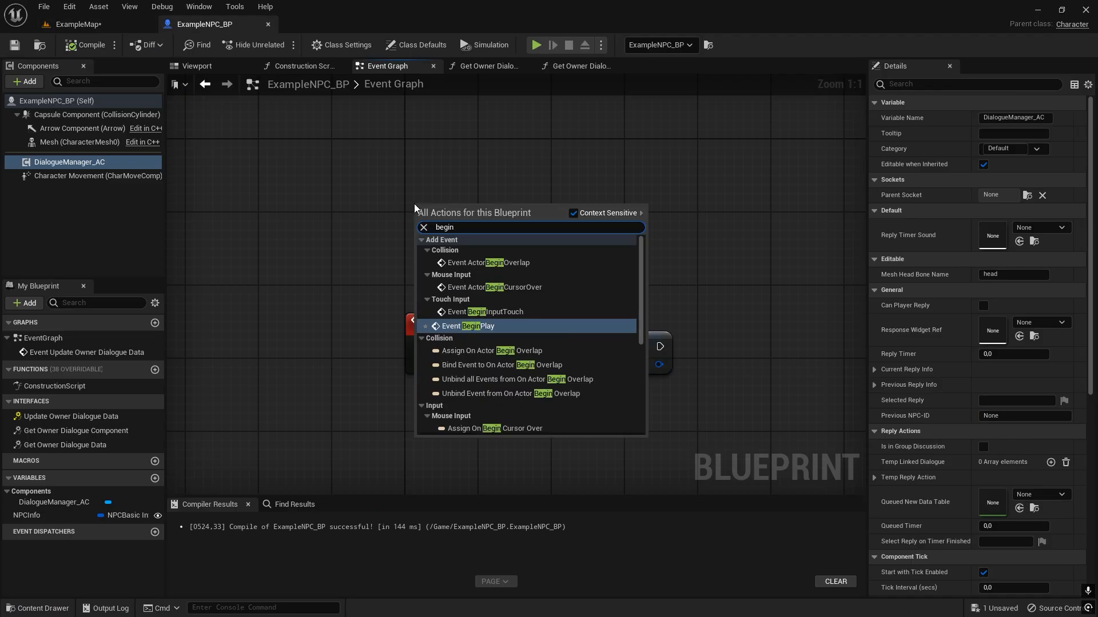
pyautogui.press('Return')
pyautogui.moveTo(492, 229); pyautogui.dragTo(576, 170)
pyautogui.write('delay')
pyautogui.press('Return')
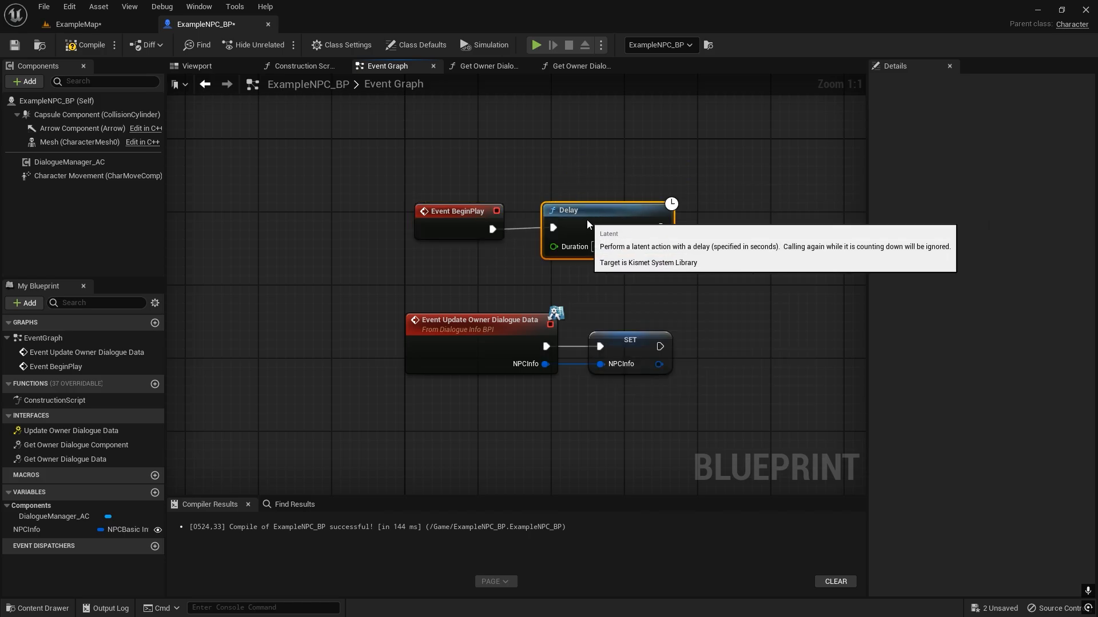
# Straighten the connection between Event BeginPlay and Delay, and set the delay duration to 2.0 seconds.
pyautogui.keyDown('ctrl'); pyautogui.click(449, 231); pyautogui.keyUp('ctrl')
pyautogui.press('q')
pyautogui.click(554, 179)
pyautogui.moveTo(554, 179); pyautogui.dragTo(434, 159, button='right')
pyautogui.click(474, 229)
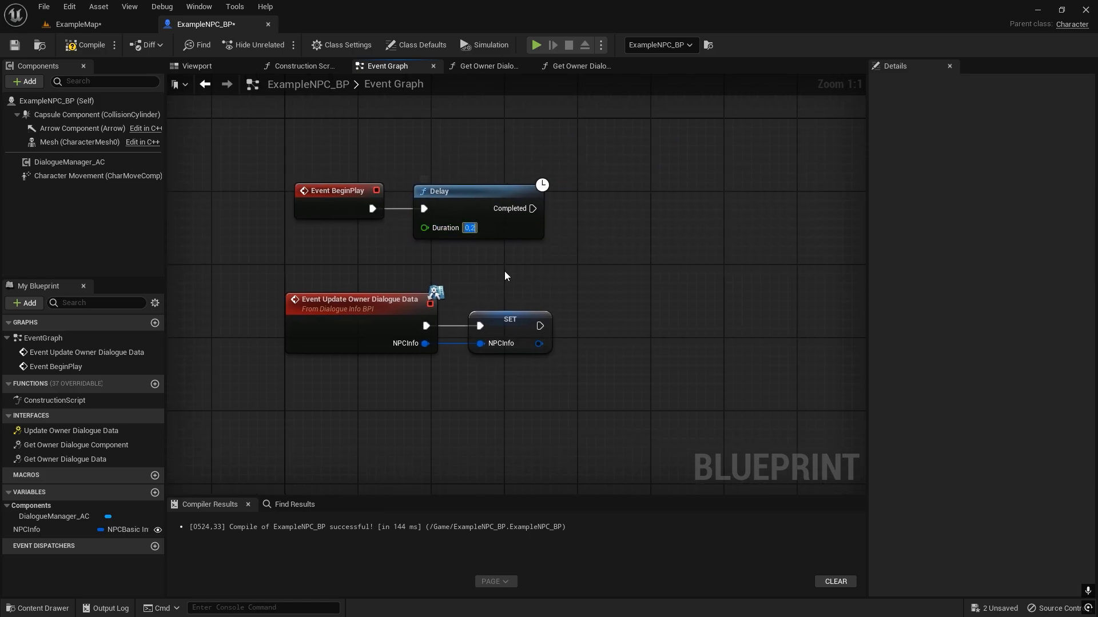
# Call Start Conversation on a DialogueManager_AC reference from the delay's Completed output, and line the node up beside the delay.
pyautogui.moveTo(68, 162); pyautogui.dragTo(581, 201)
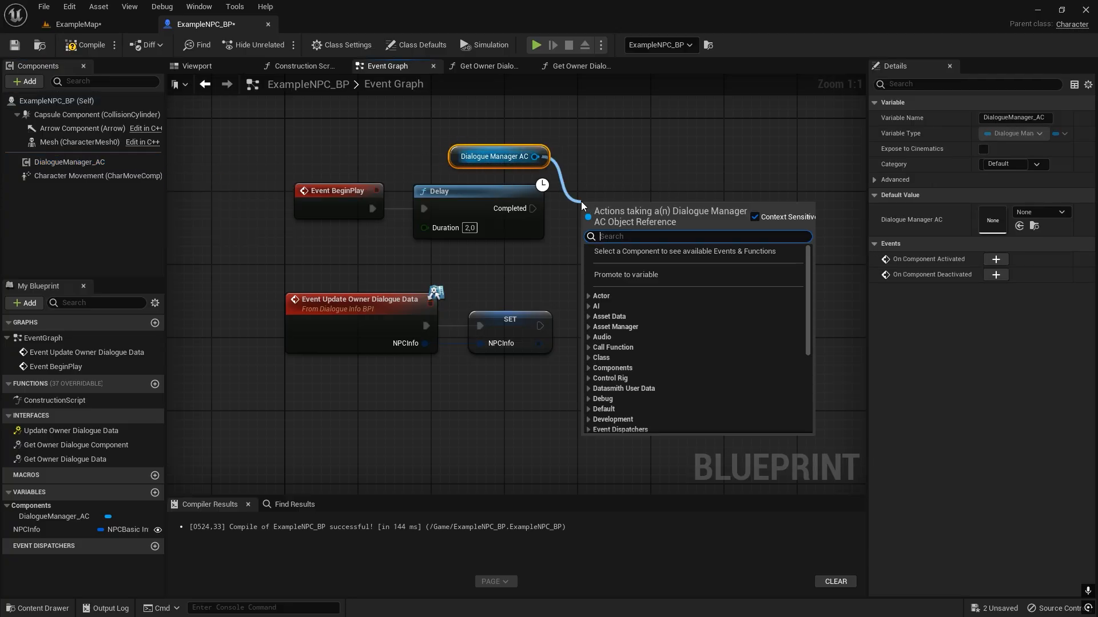
pyautogui.write('start')
pyautogui.press('Return')
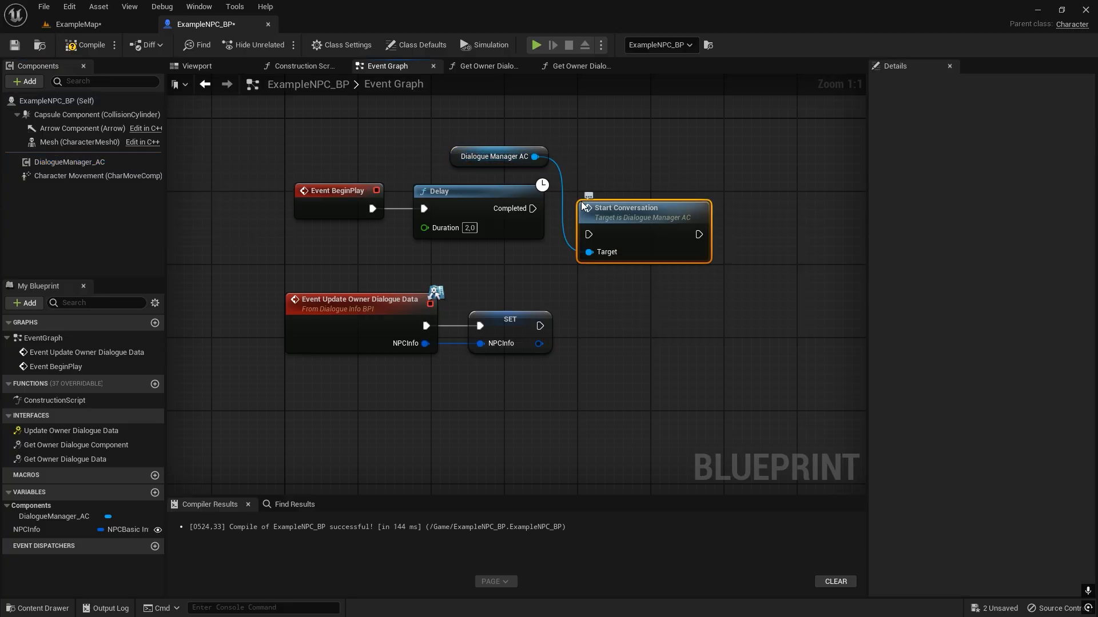
pyautogui.moveTo(595, 233); pyautogui.dragTo(532, 209)
pyautogui.moveTo(629, 229); pyautogui.dragTo(631, 197)
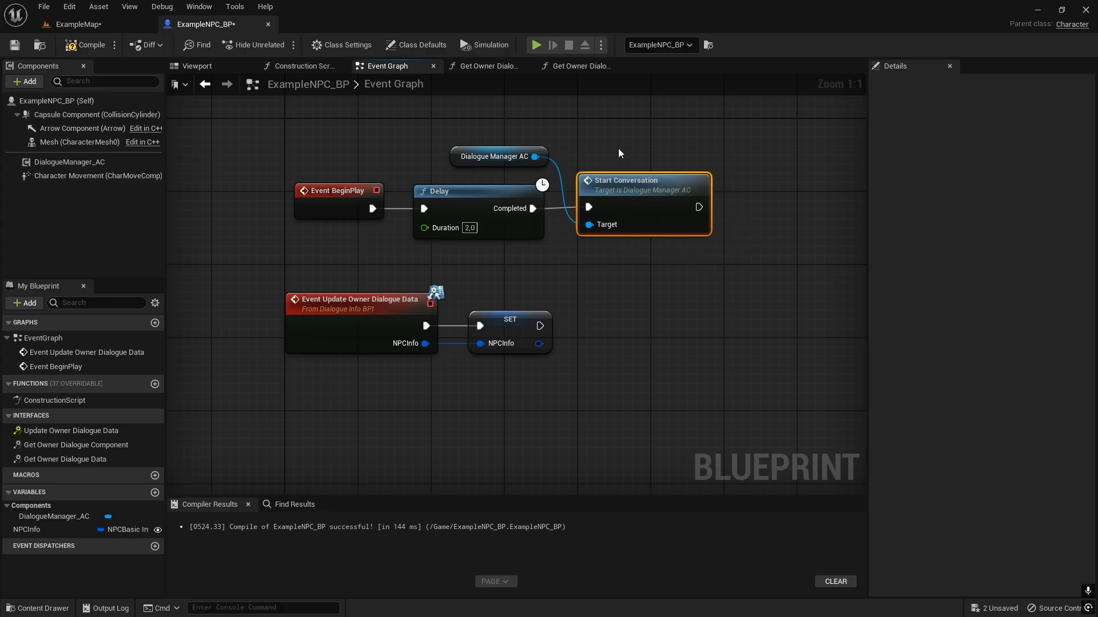
# Straighten the connection between the Delay and Start Conversation nodes, and compile the blueprint.
pyautogui.moveTo(615, 265); pyautogui.dragTo(508, 215)
pyautogui.press('q')
pyautogui.click(547, 282)
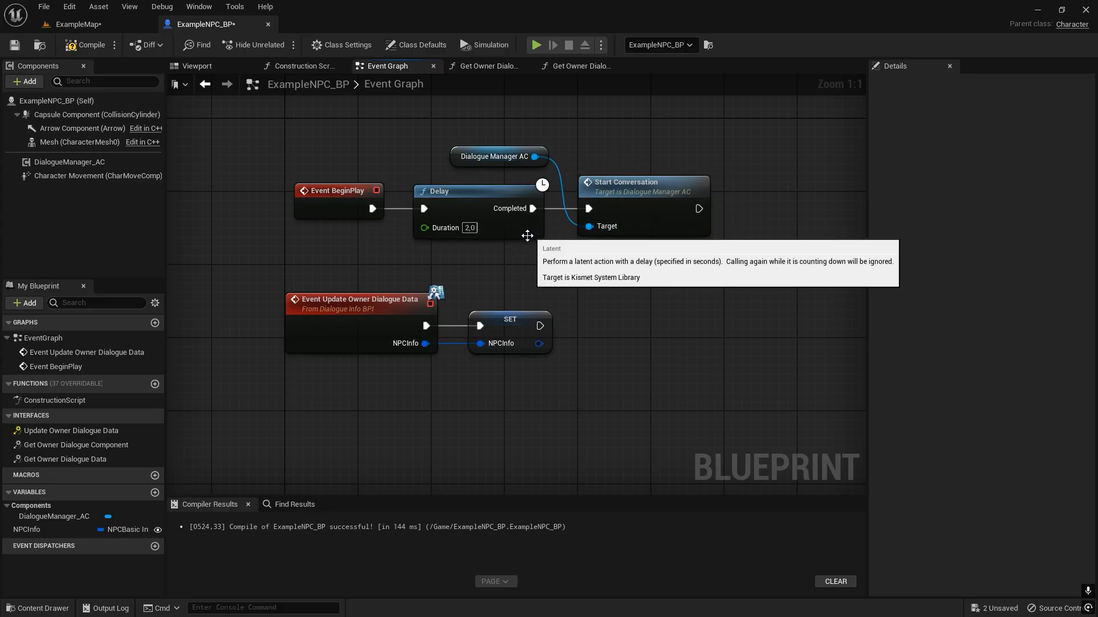
pyautogui.click(84, 44)
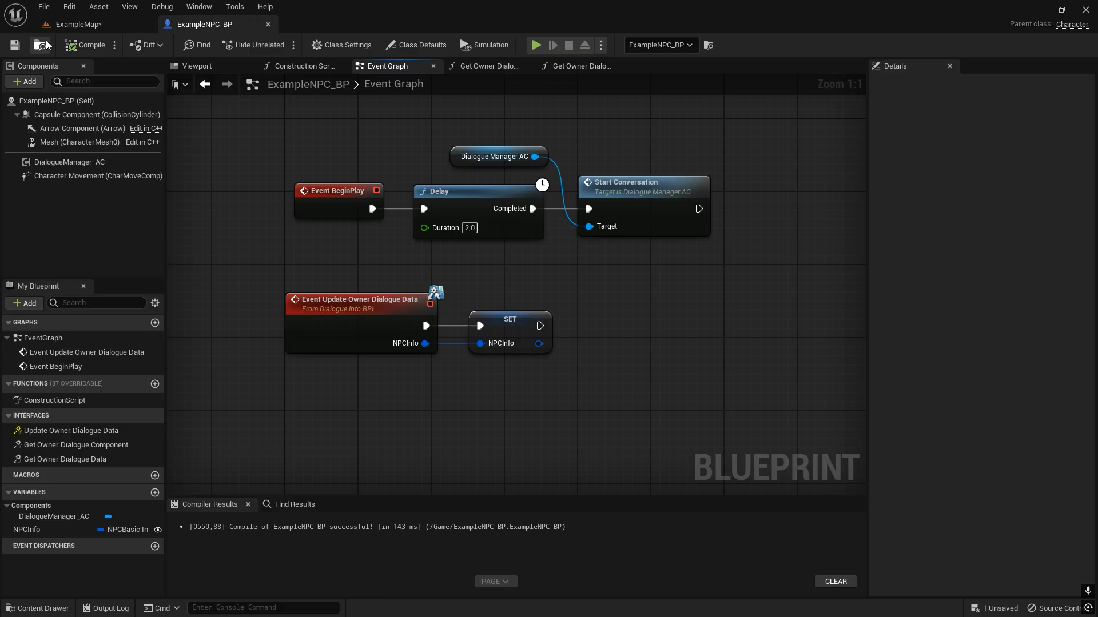
# Focus on the placed NPC in ExampleMap and set the NameColor in its NPCInfo name settings to near-white.
pyautogui.click(103, 25)
pyautogui.press('f')
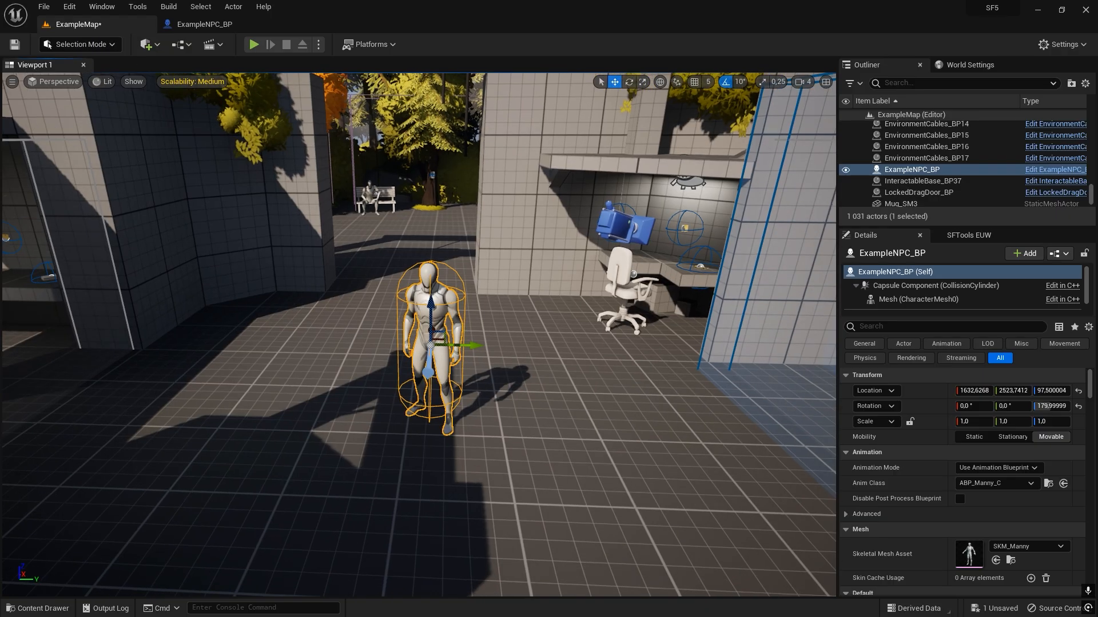
pyautogui.scroll(-4, 959, 491)
pyautogui.scroll(-2, 913, 486)
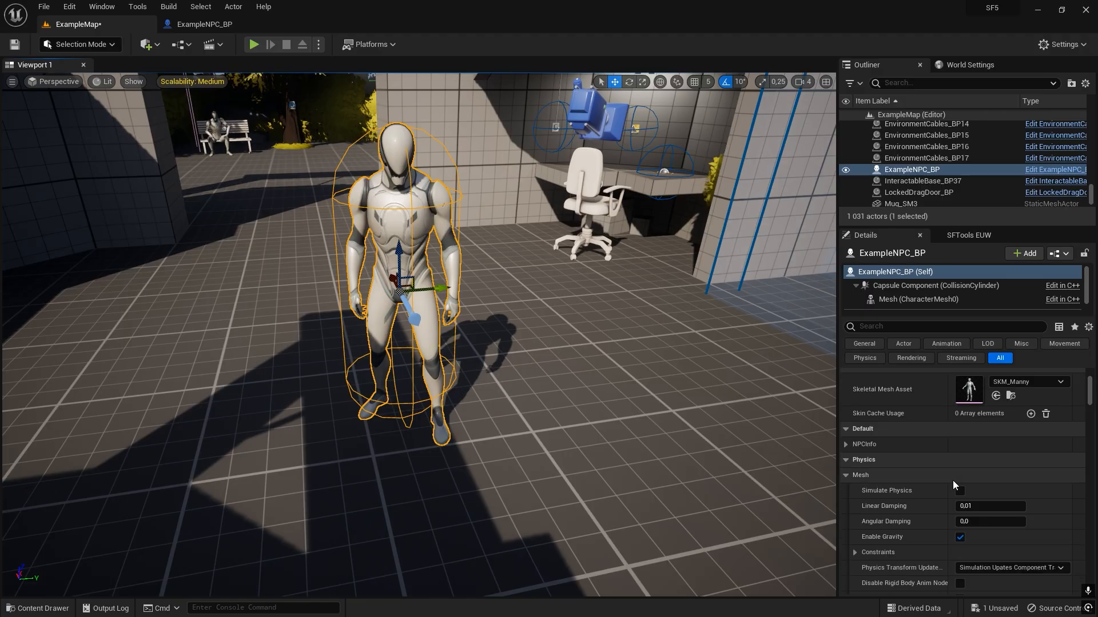
pyautogui.click(846, 445)
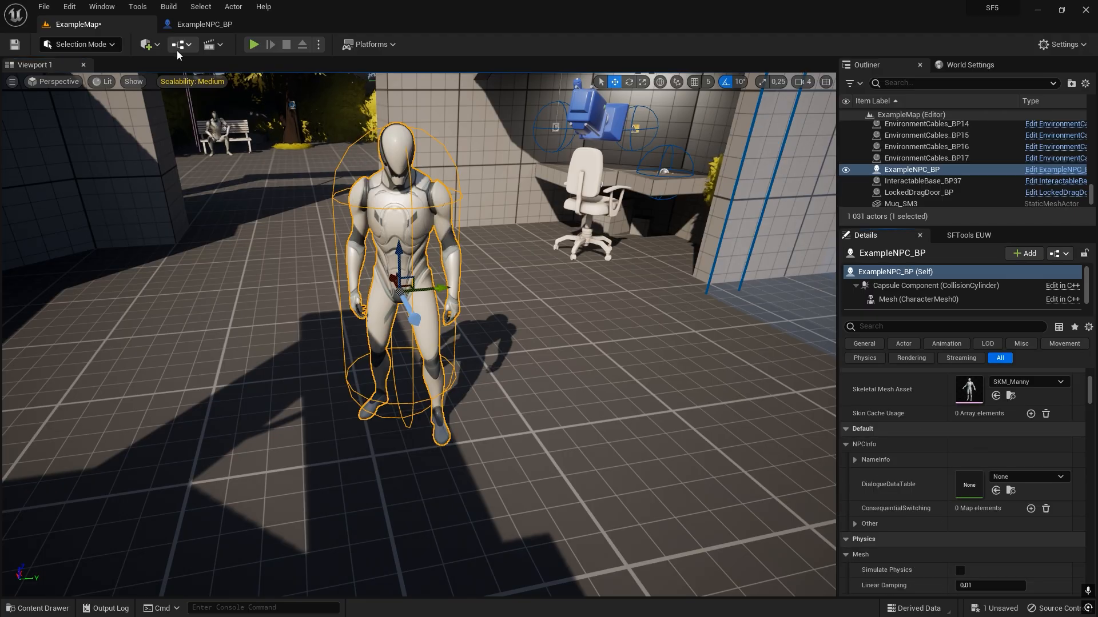
pyautogui.click(192, 25)
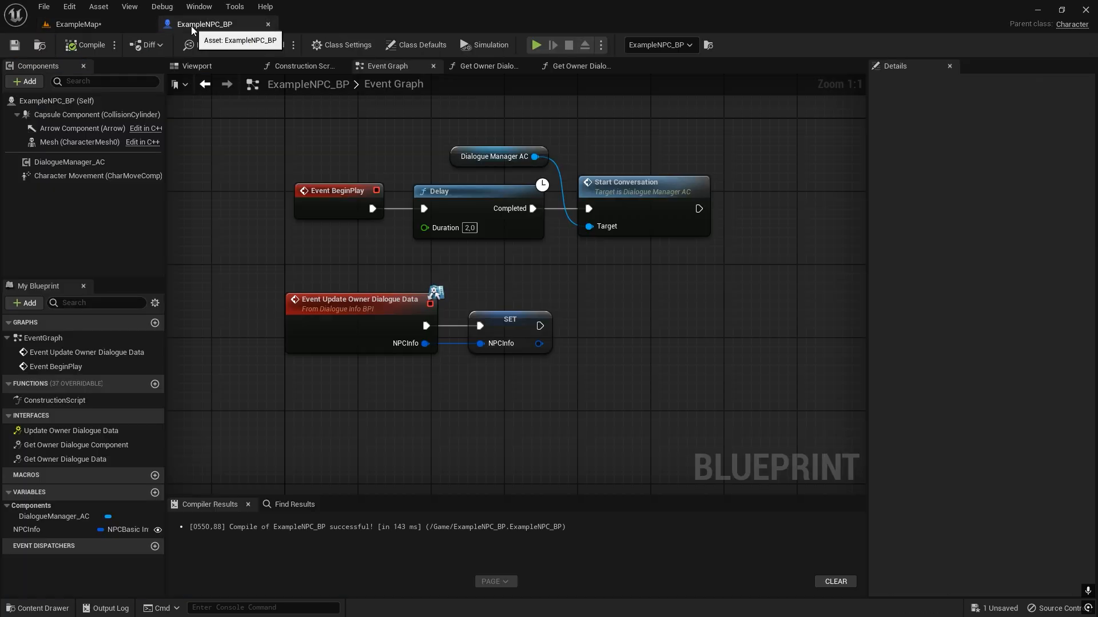
pyautogui.click(77, 24)
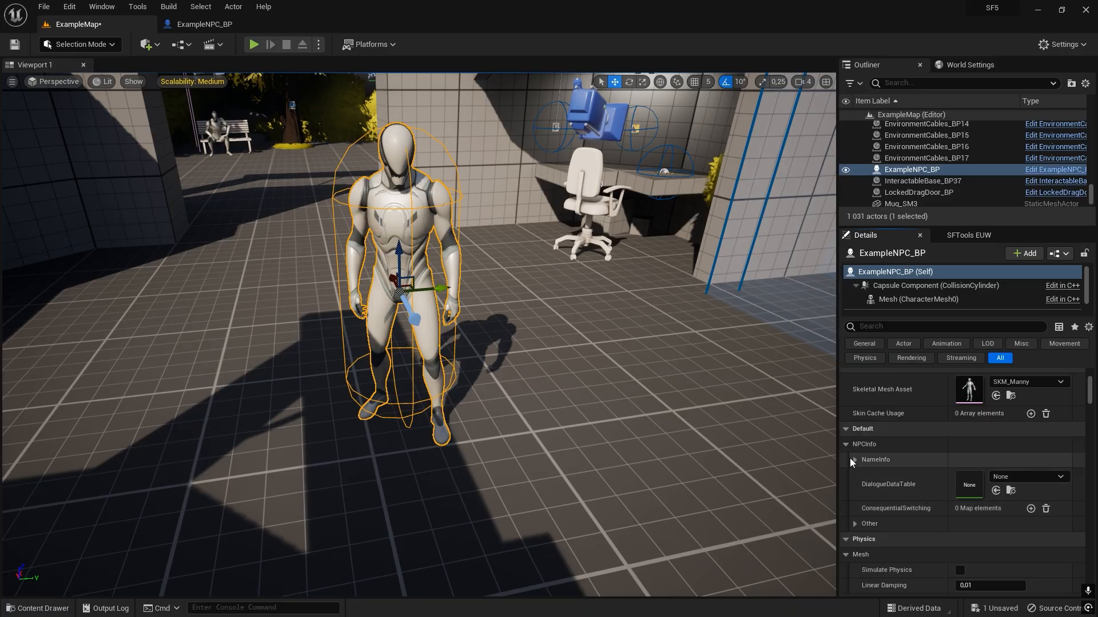
pyautogui.click(853, 460)
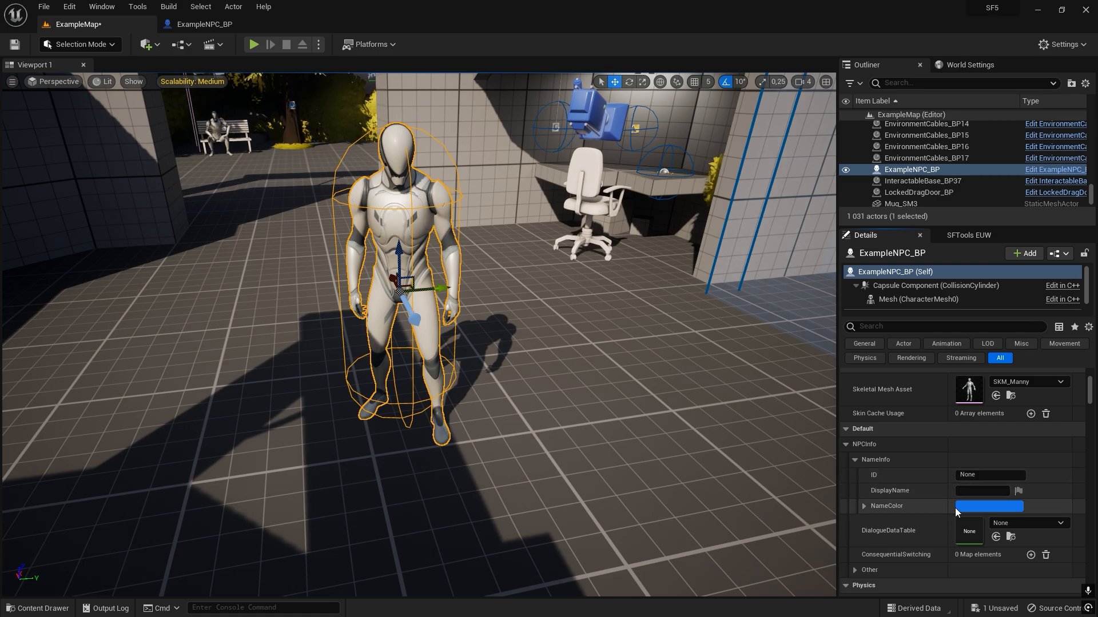
pyautogui.click(956, 511)
pyautogui.moveTo(862, 366); pyautogui.dragTo(864, 480)
pyautogui.click(901, 600)
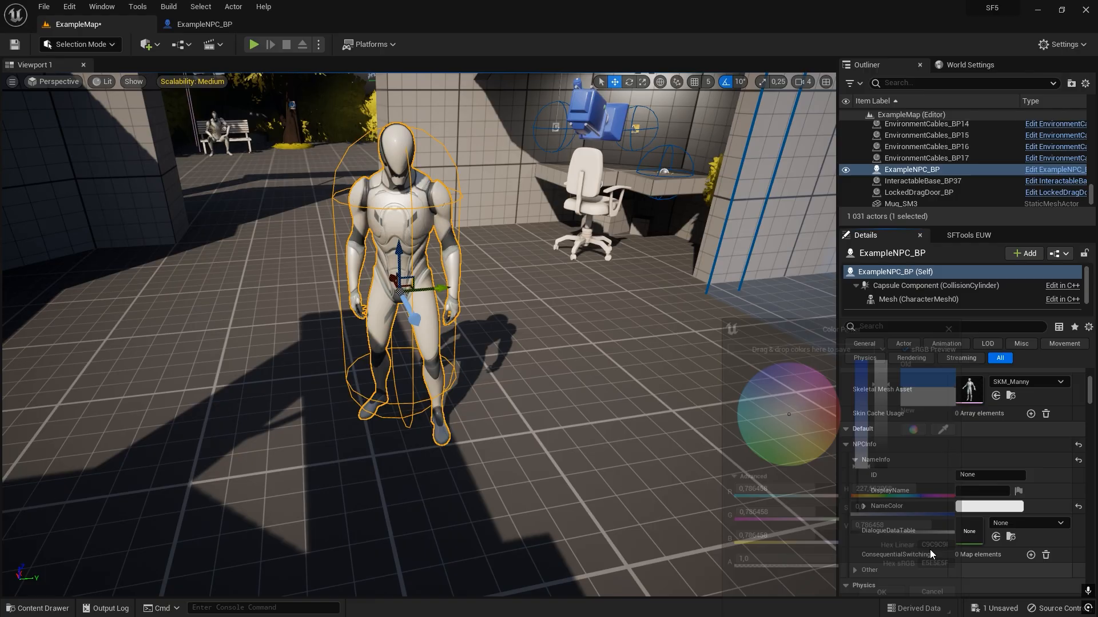
# Set the placed NPC's ID and DisplayName to Billy.
pyautogui.click(980, 475)
pyautogui.hotkey('ctrl', 'a')
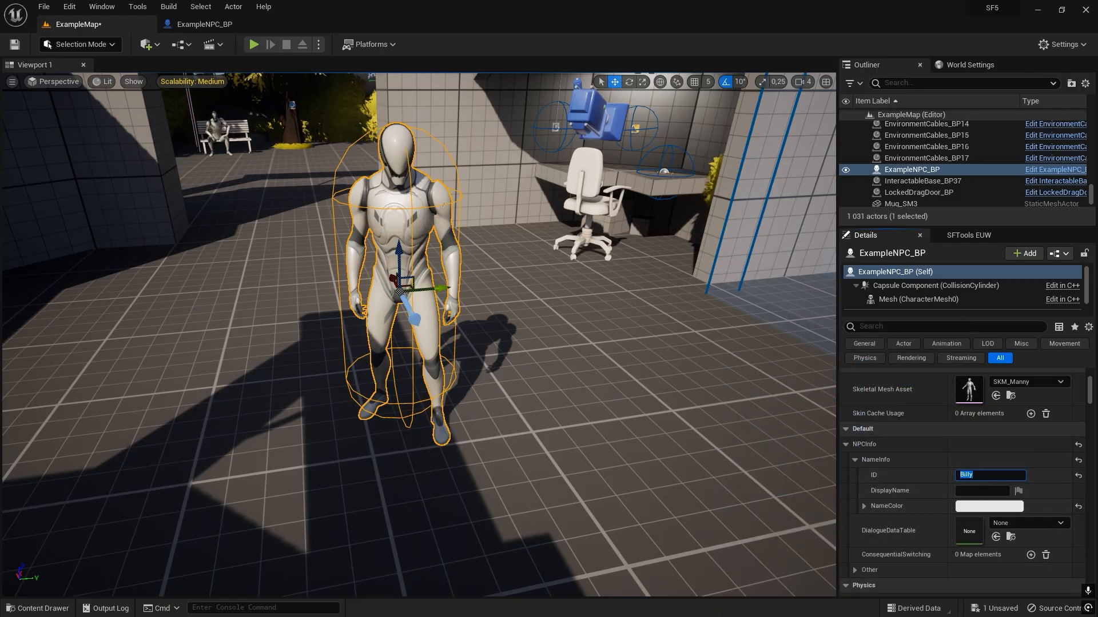
pyautogui.press('Tab')
pyautogui.click(894, 527)
# Browse the project content to the StoryFramework > Core > Dialogue > DialogueTables folder to check the existing NPC folders.
pyautogui.press('s')
pyautogui.moveTo(630, 436)
pyautogui.mouseDown(button='right')
pyautogui.moveTo(595, 407)
pyautogui.moveTo(640, 423)
pyautogui.moveTo(635, 442)
pyautogui.mouseUp(button='right')
pyautogui.press('w')
pyautogui.press('w')
pyautogui.hotkey('ctrl', 'space')
pyautogui.click(410, 479)
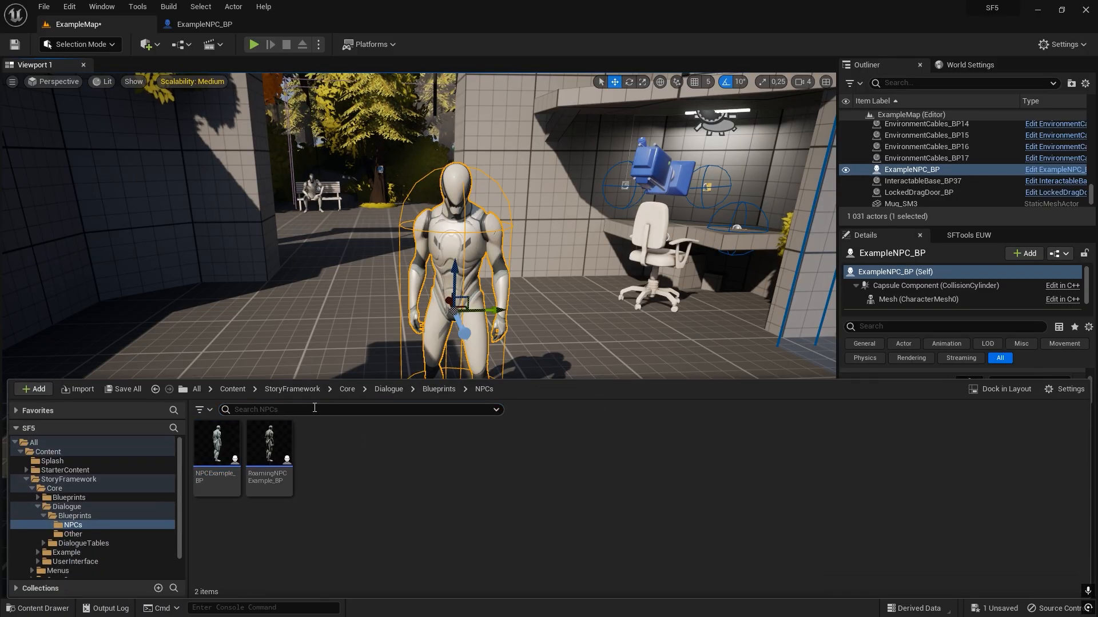
pyautogui.click(291, 390)
pyautogui.doubleClick(220, 486)
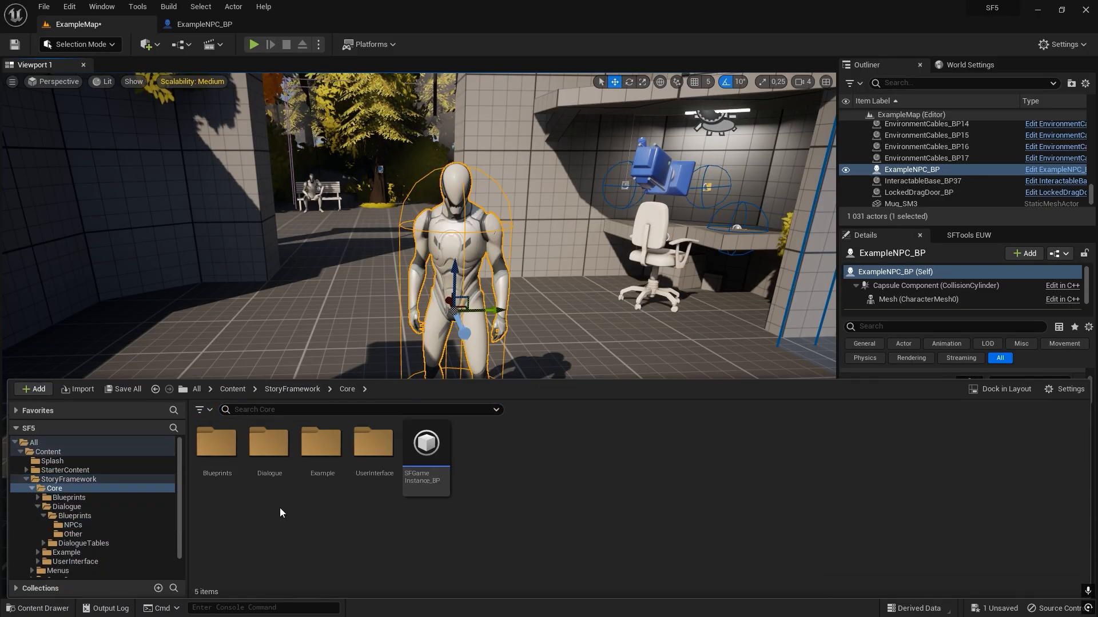
pyautogui.doubleClick(273, 503)
pyautogui.doubleClick(271, 483)
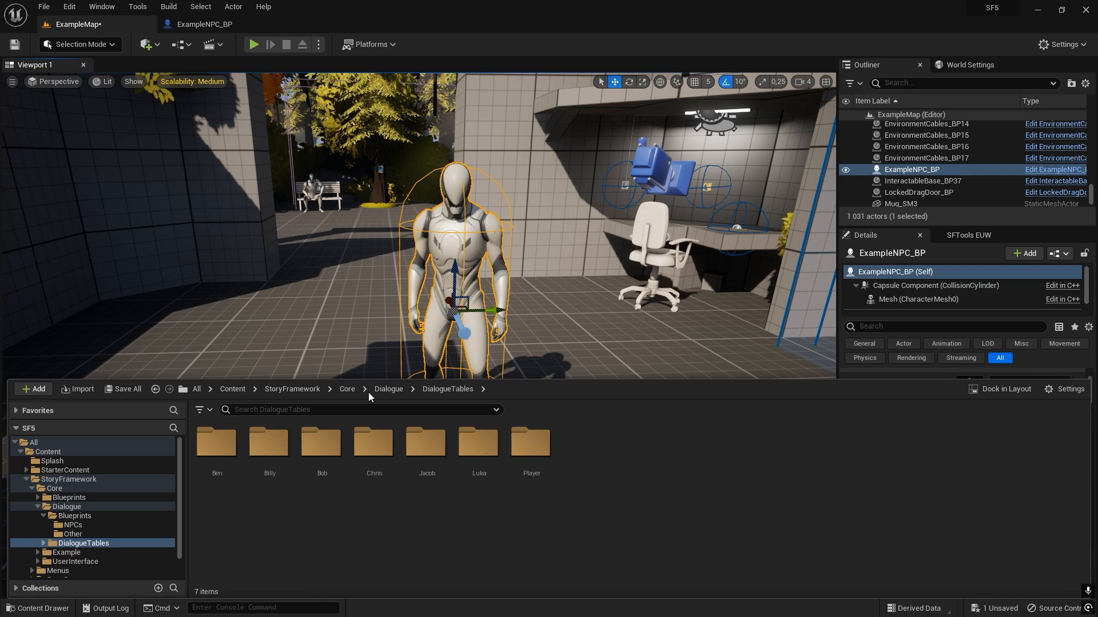
# Set the placed NPC's ID and DisplayName to Yuri, and save the map.
pyautogui.moveTo(297, 312); pyautogui.dragTo(294, 304, button='right')
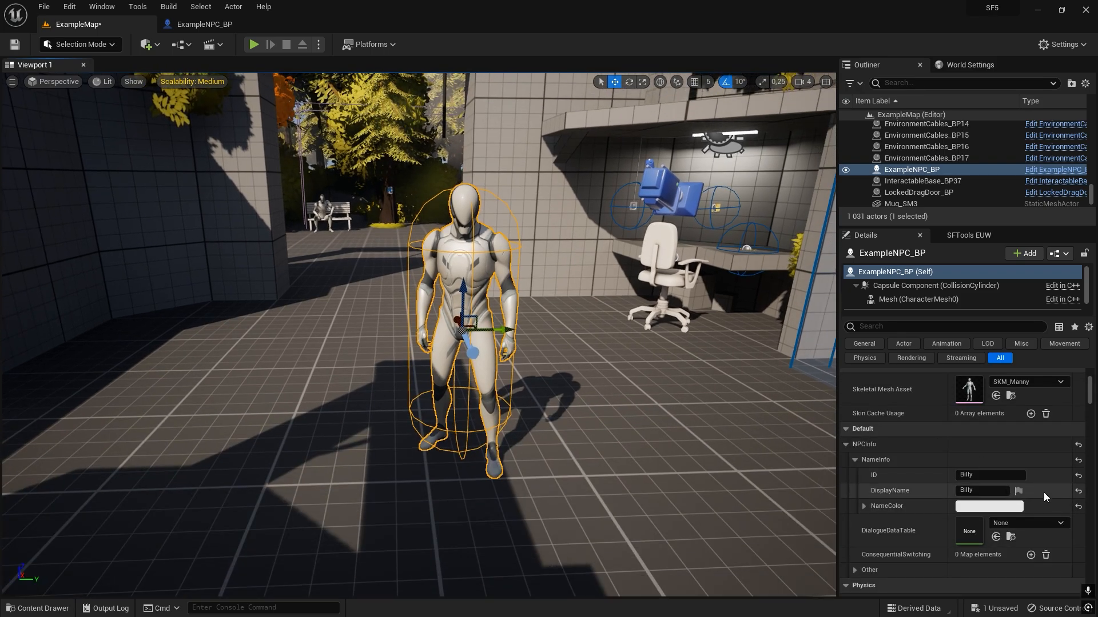
pyautogui.click(989, 474)
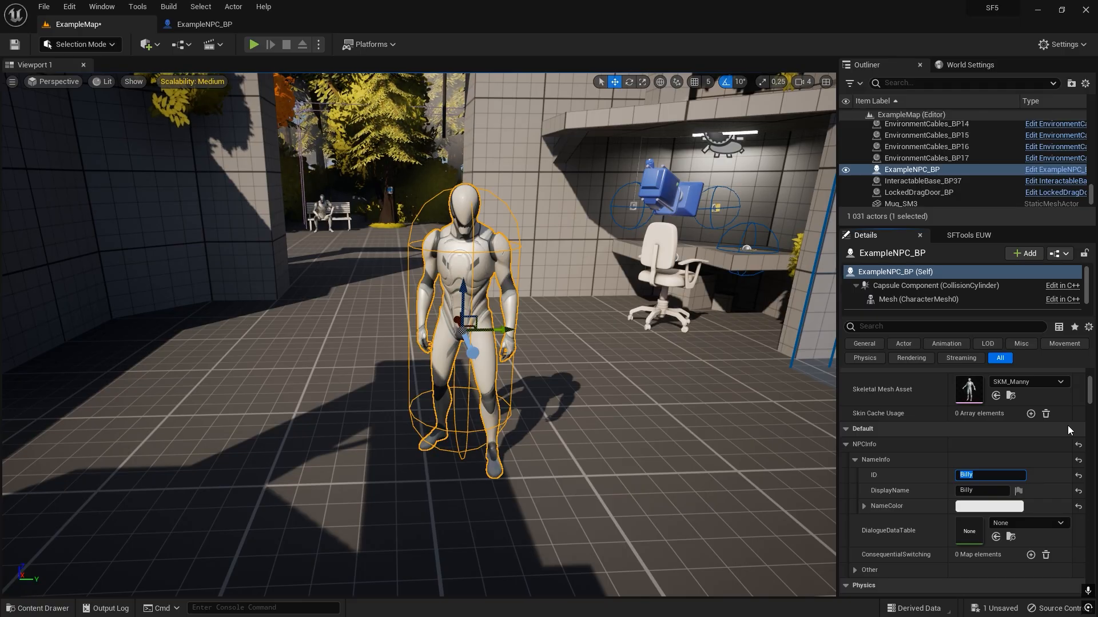
pyautogui.write('Yuri')
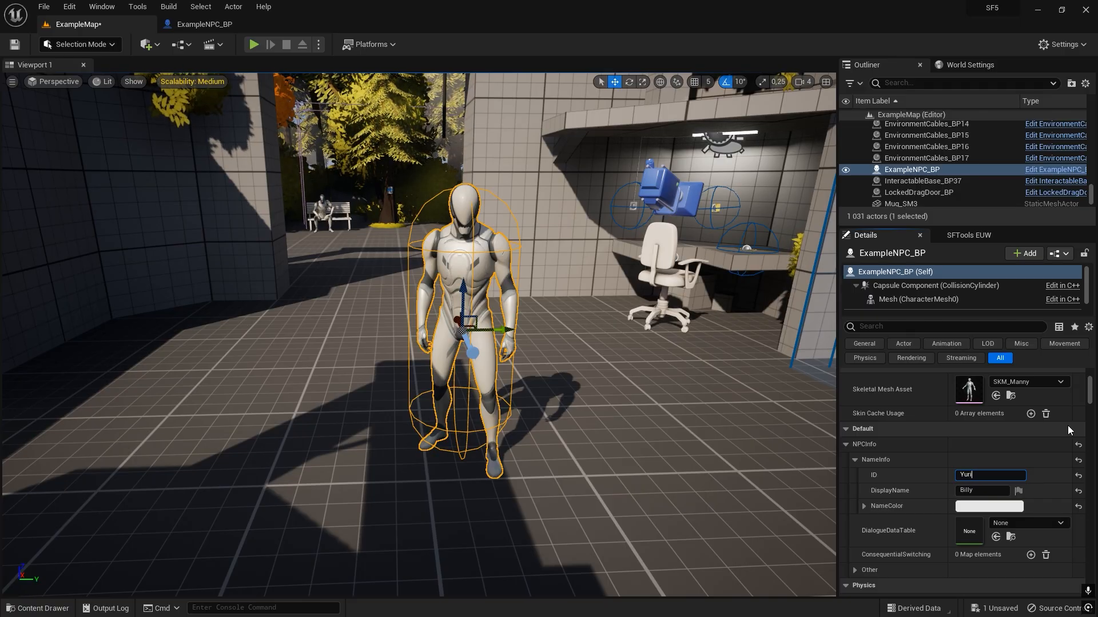
pyautogui.press('Return')
pyautogui.click(960, 490)
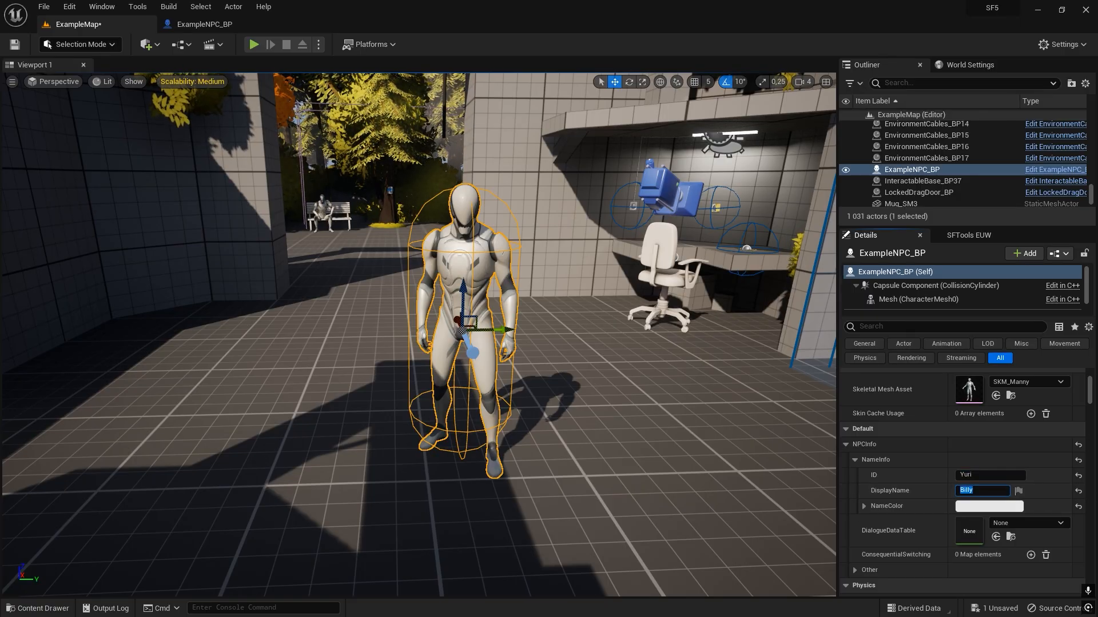
pyautogui.write('U')
# Create a folder named Yuri inside DialogueTables and open it.
pyautogui.hotkey('ctrl', 'space')
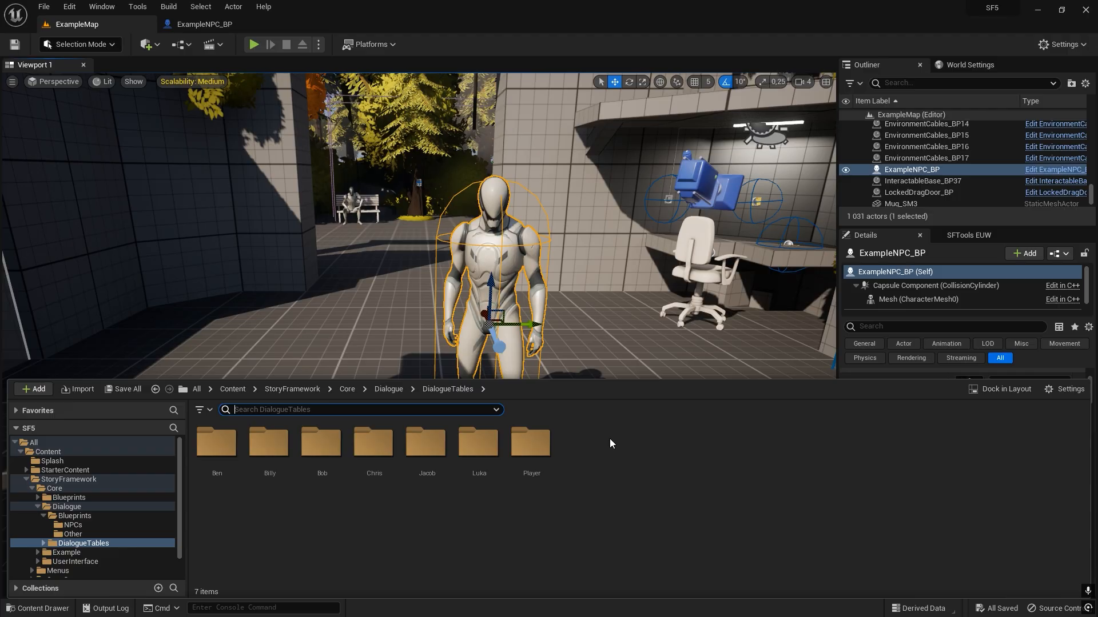
pyautogui.rightClick(582, 456)
pyautogui.click(627, 110)
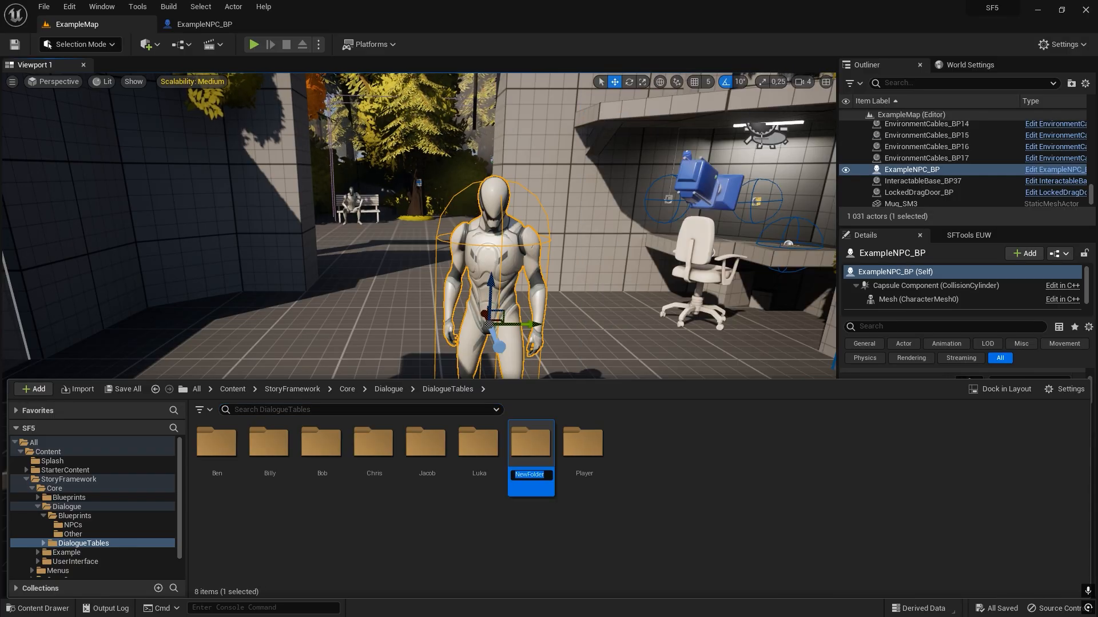
pyautogui.write('Yuri')
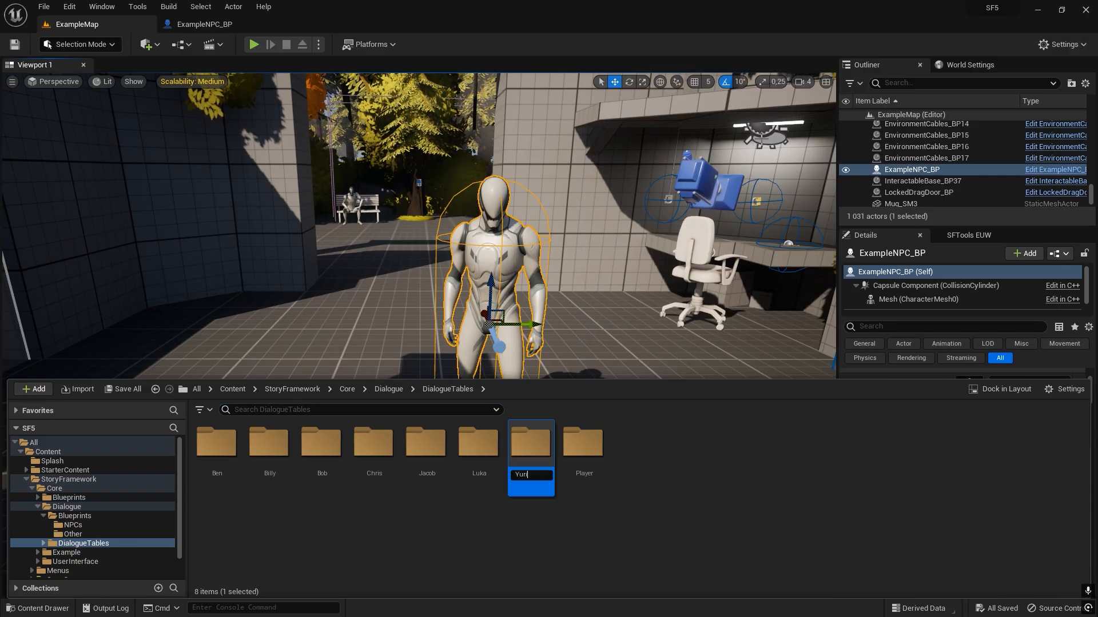
pyautogui.press('Return')
pyautogui.press('Return')
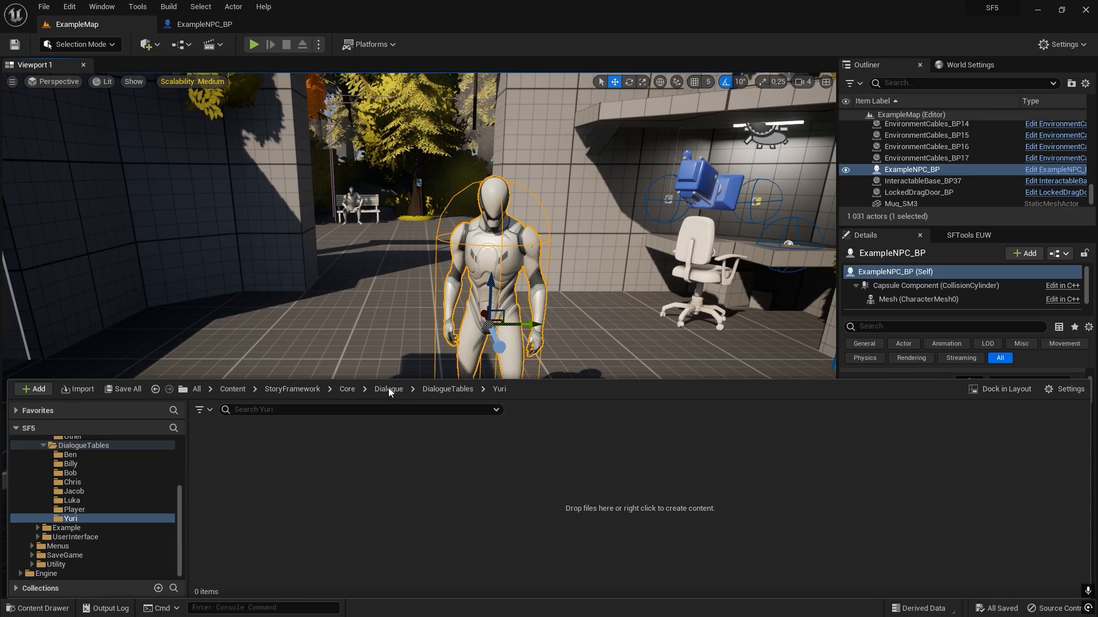
# Create a Data Table in the Yuri folder using ReplyInfo_S as its row structure.
pyautogui.rightClick(311, 479)
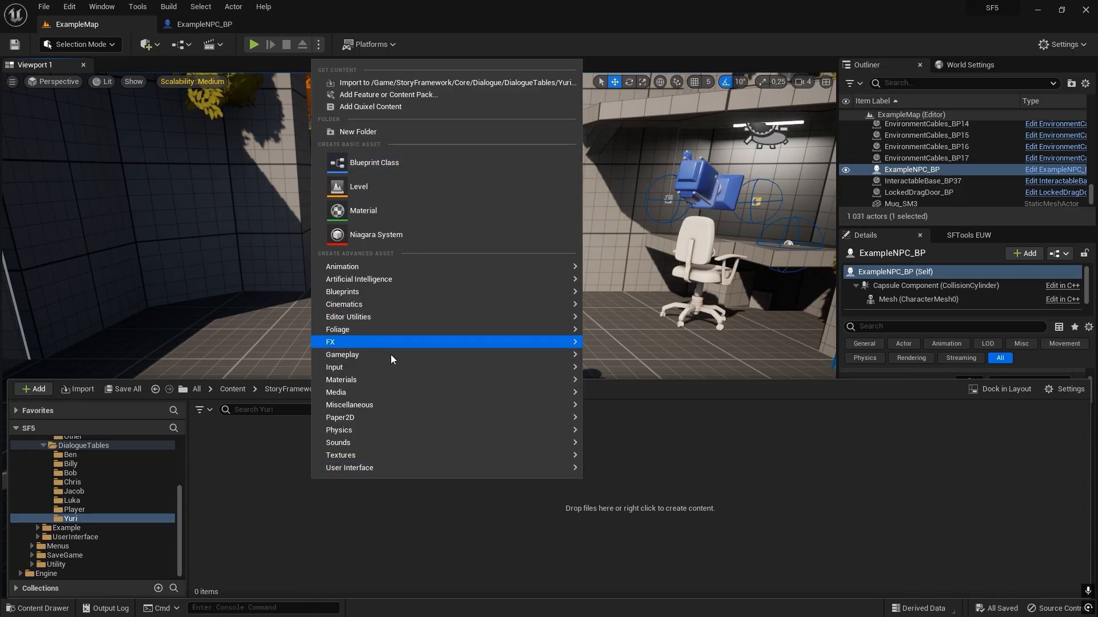
pyautogui.moveTo(382, 406)
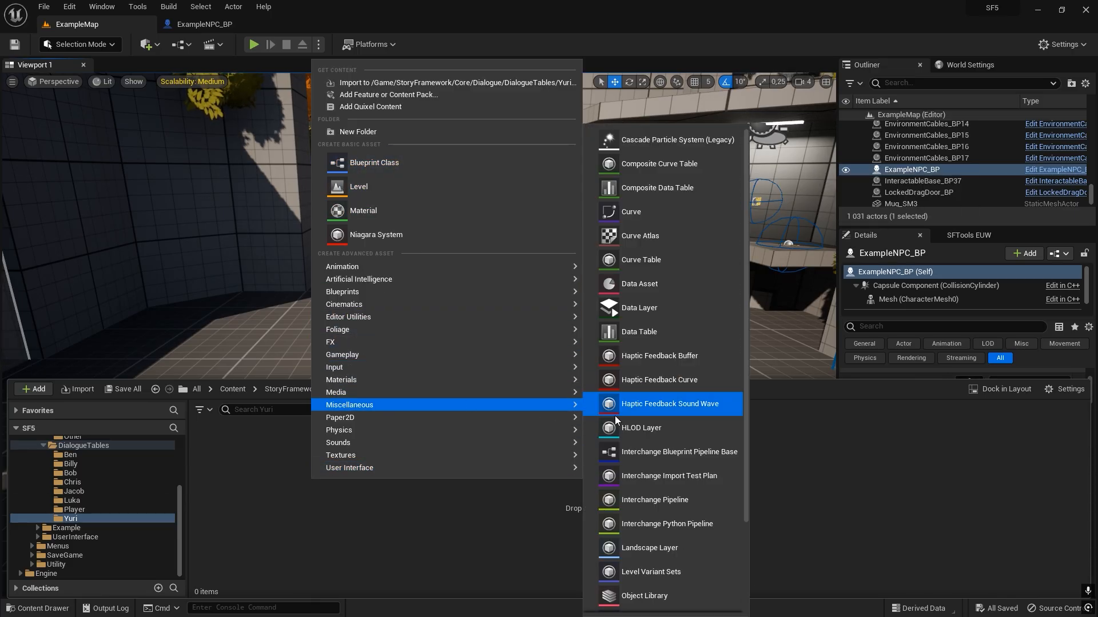
pyautogui.click(633, 336)
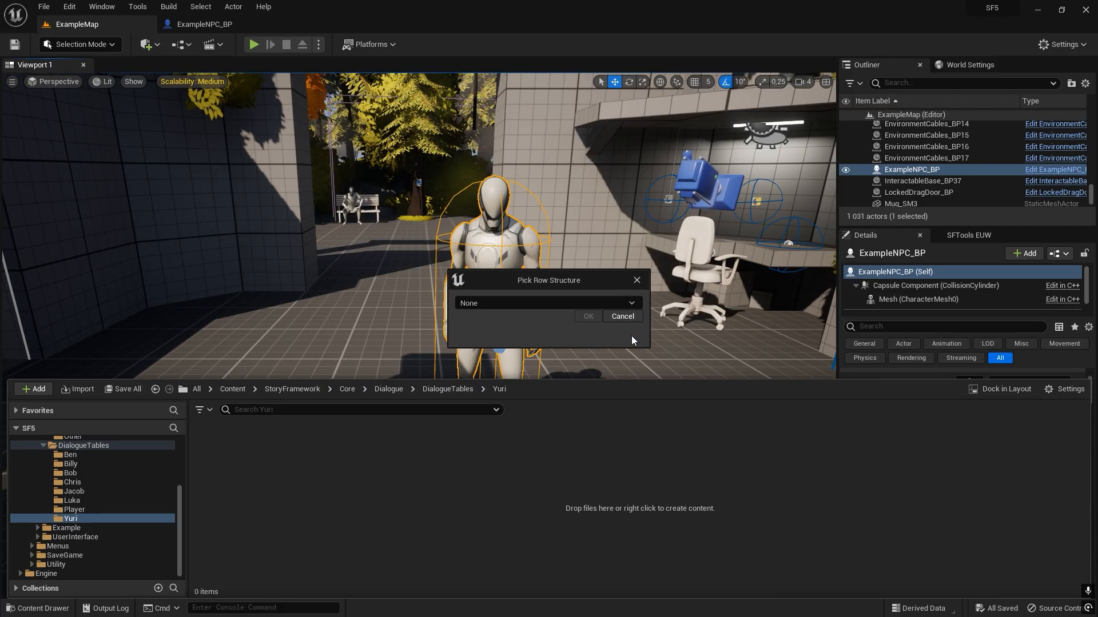
pyautogui.click(506, 304)
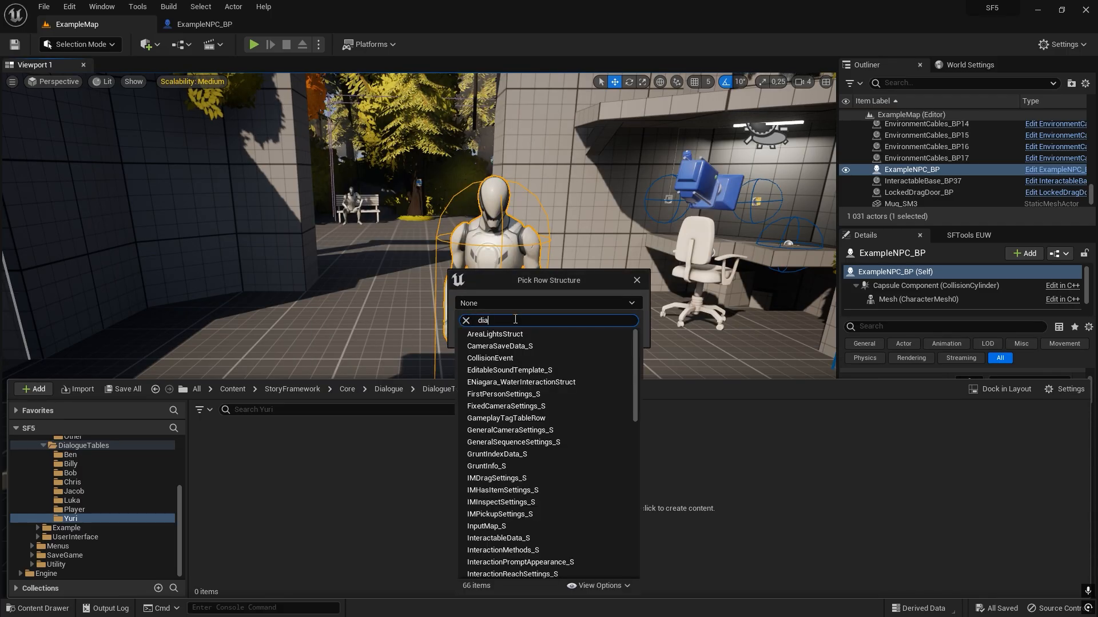
pyautogui.write('dialog')
pyautogui.press('BackSpace')
pyautogui.press('BackSpace')
pyautogui.press('BackSpace')
pyautogui.press('BackSpace')
pyautogui.press('BackSpace')
pyautogui.press('BackSpace')
pyautogui.write('repl')
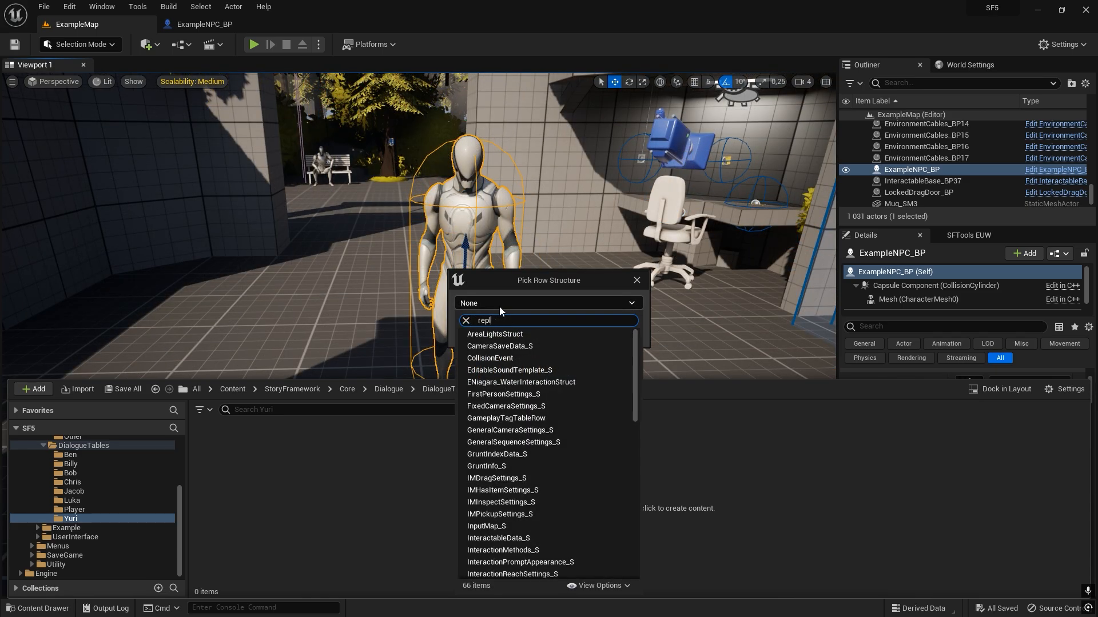
pyautogui.write('yinfo_S')
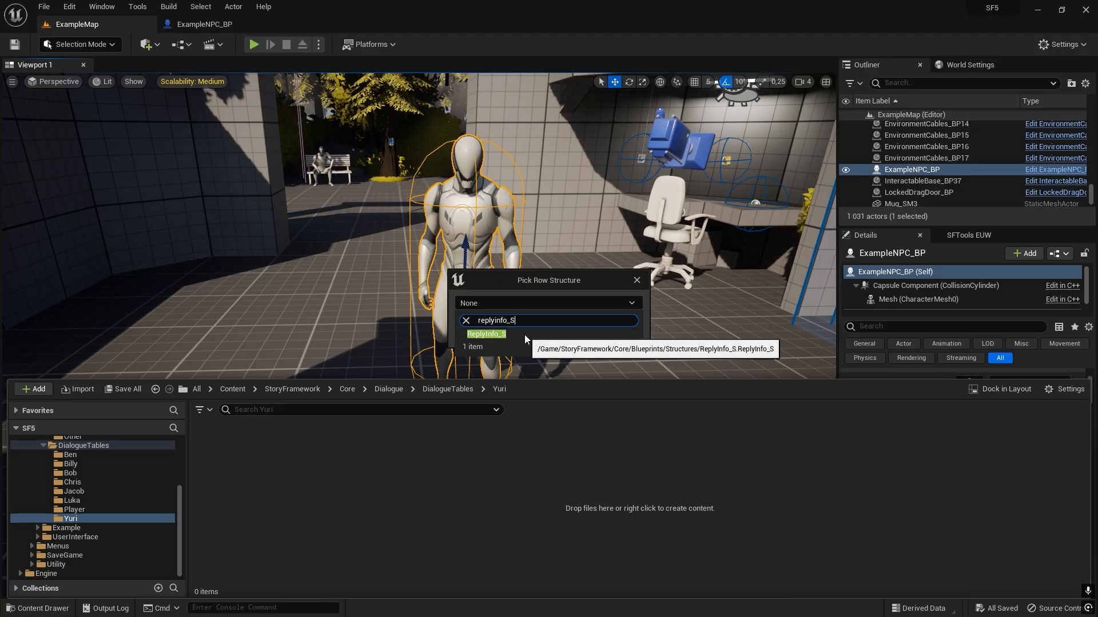
pyautogui.click(486, 334)
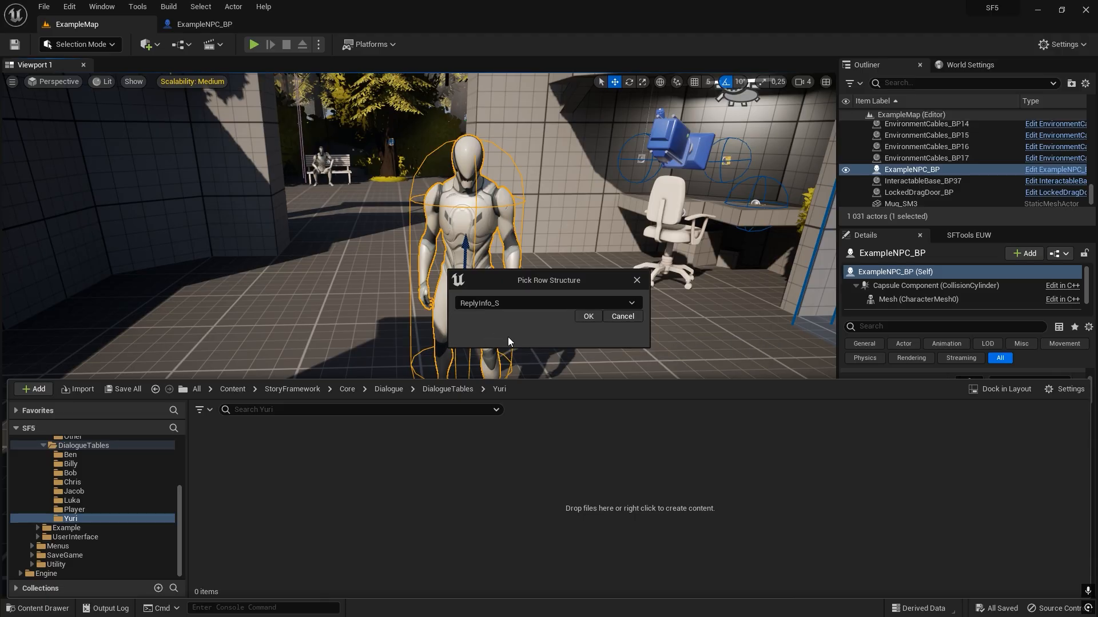
pyautogui.click(587, 316)
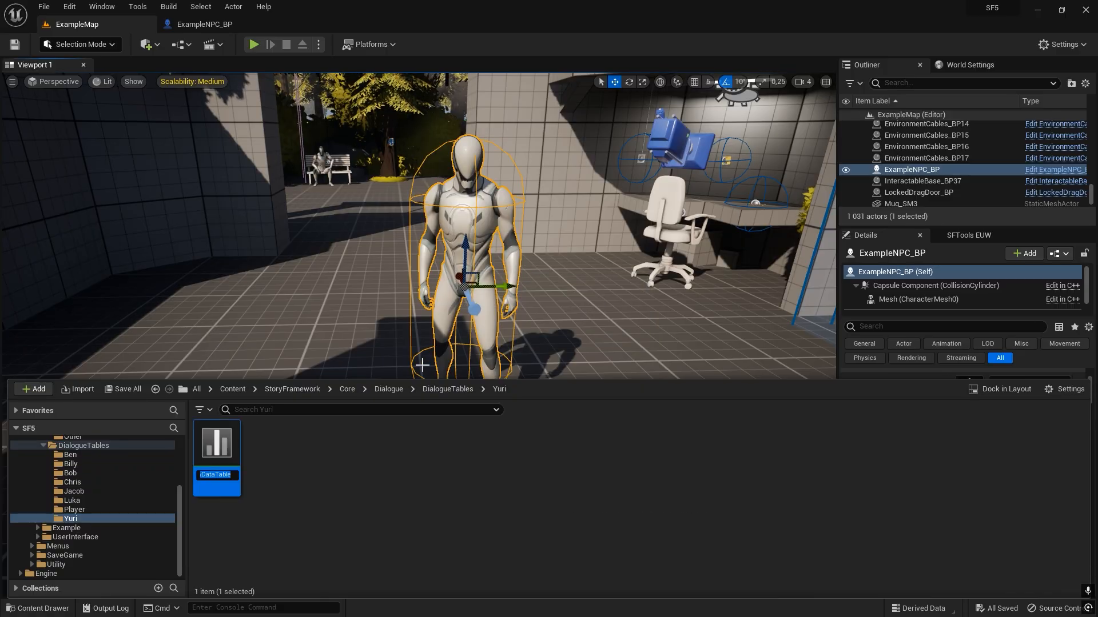
# Name the new data table YuriDialogue_DT and save it.
pyautogui.write('YuriDialog')
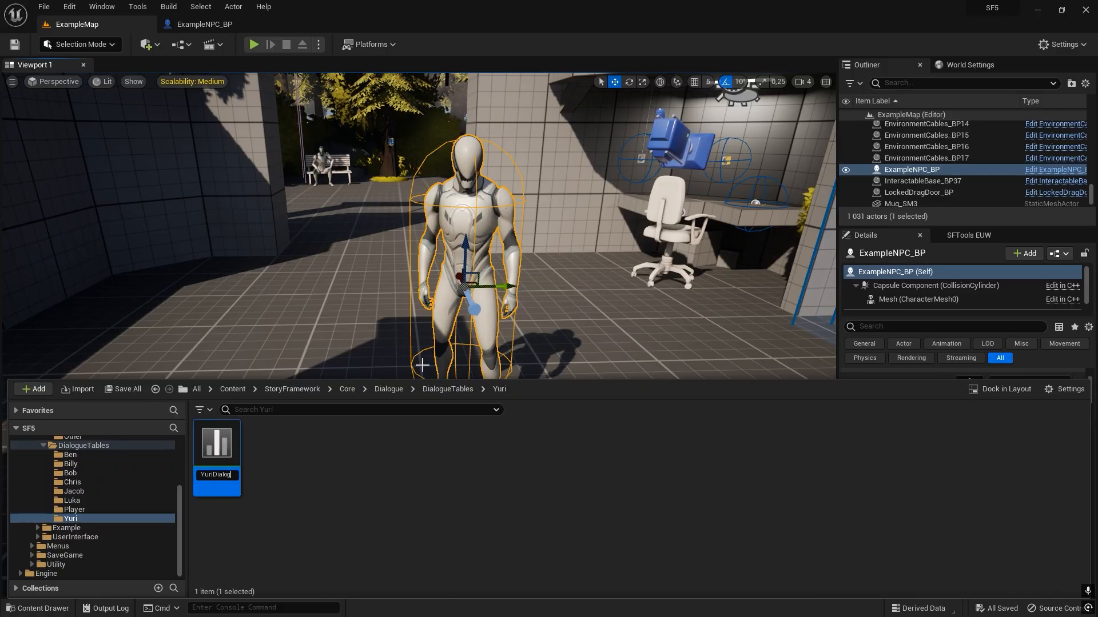
pyautogui.write('ue_DT')
pyautogui.press('Return')
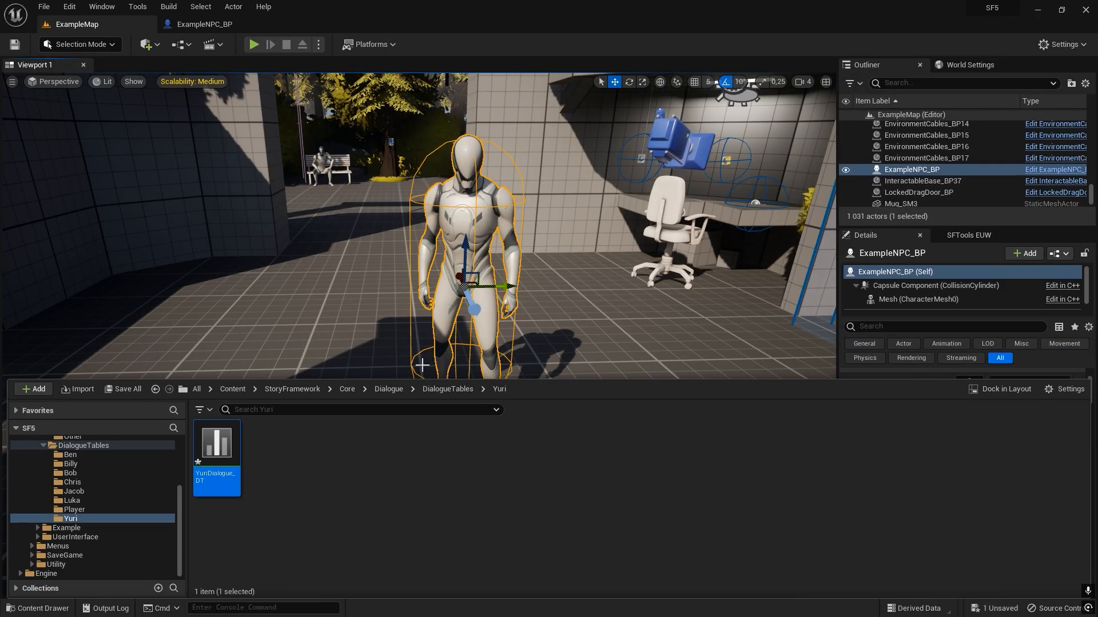
pyautogui.hotkey('ctrl', 's')
# Assign YuriDialogue_DT as the placed NPC's DialogueDataTable, and open the table for editing.
pyautogui.moveTo(600, 338); pyautogui.dragTo(593, 315, button='right')
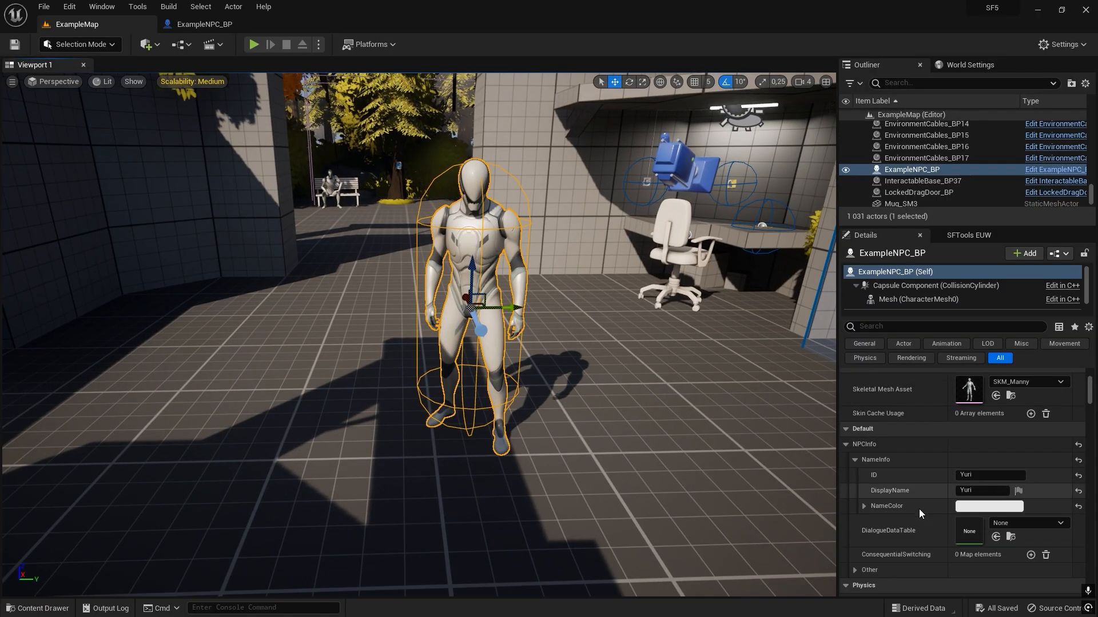
pyautogui.click(996, 536)
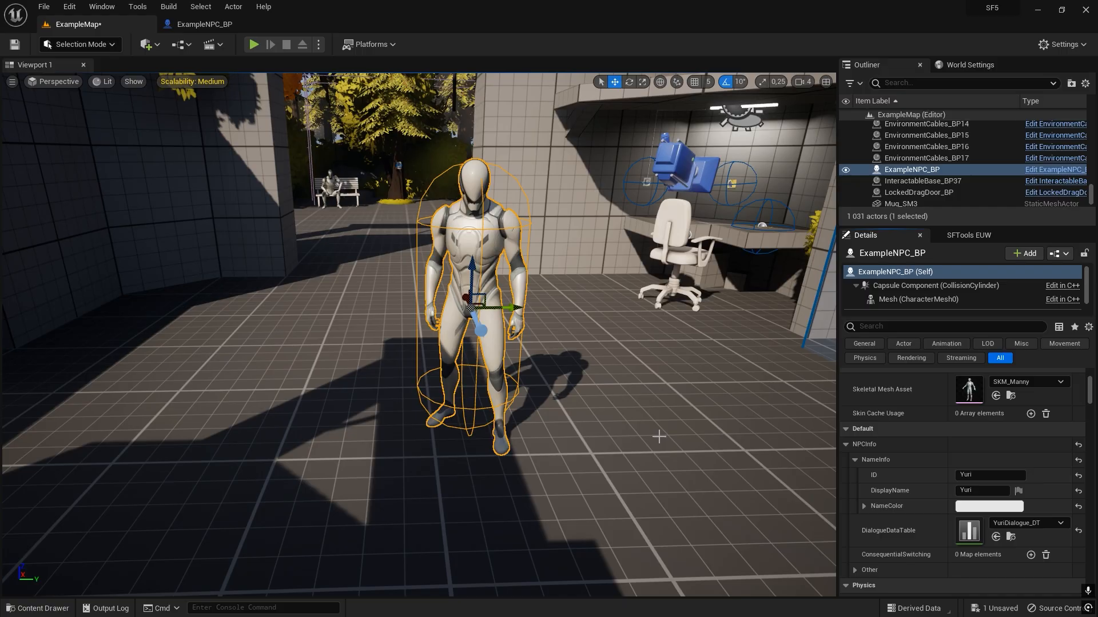
pyautogui.hotkey('ctrl', 'space')
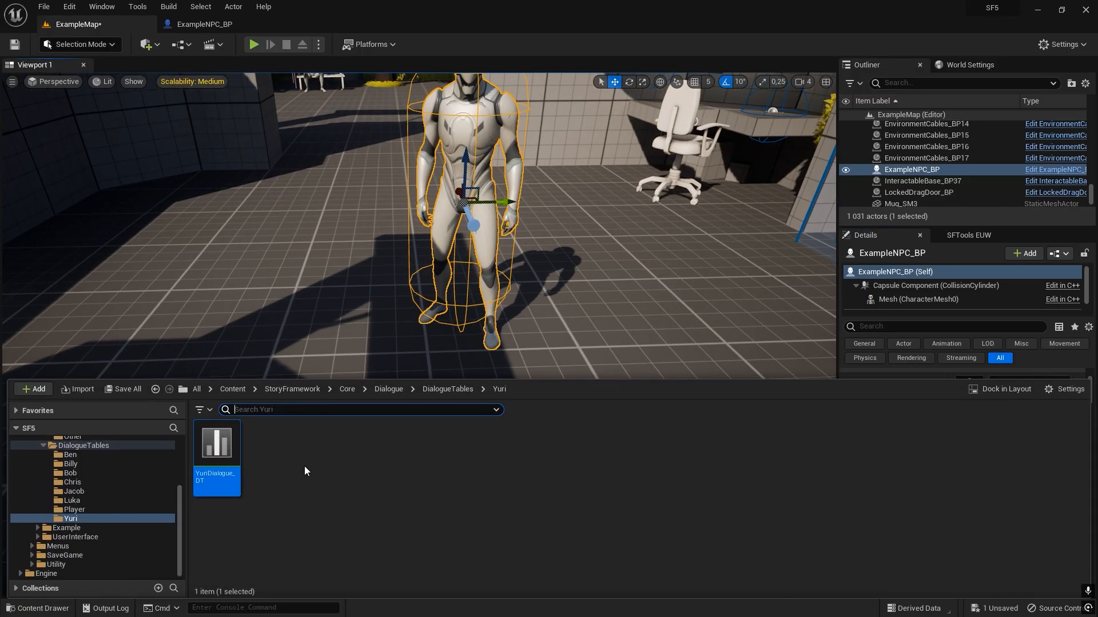
pyautogui.doubleClick(207, 447)
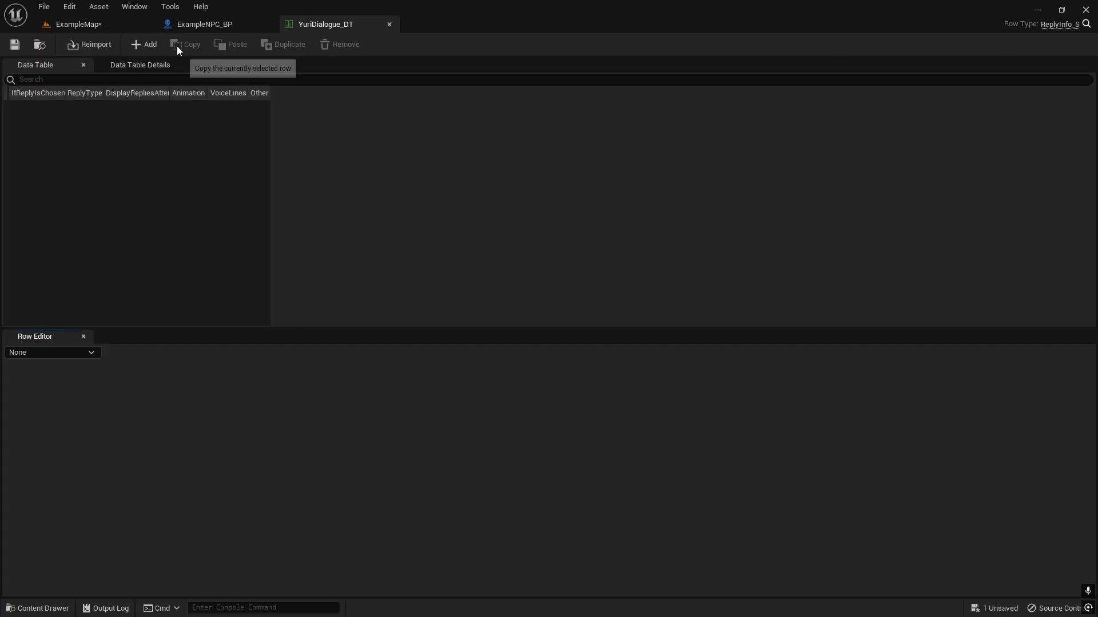
# Add a first row to the dialogue table and set its ReplyType to Start Conversation.
pyautogui.click(138, 48)
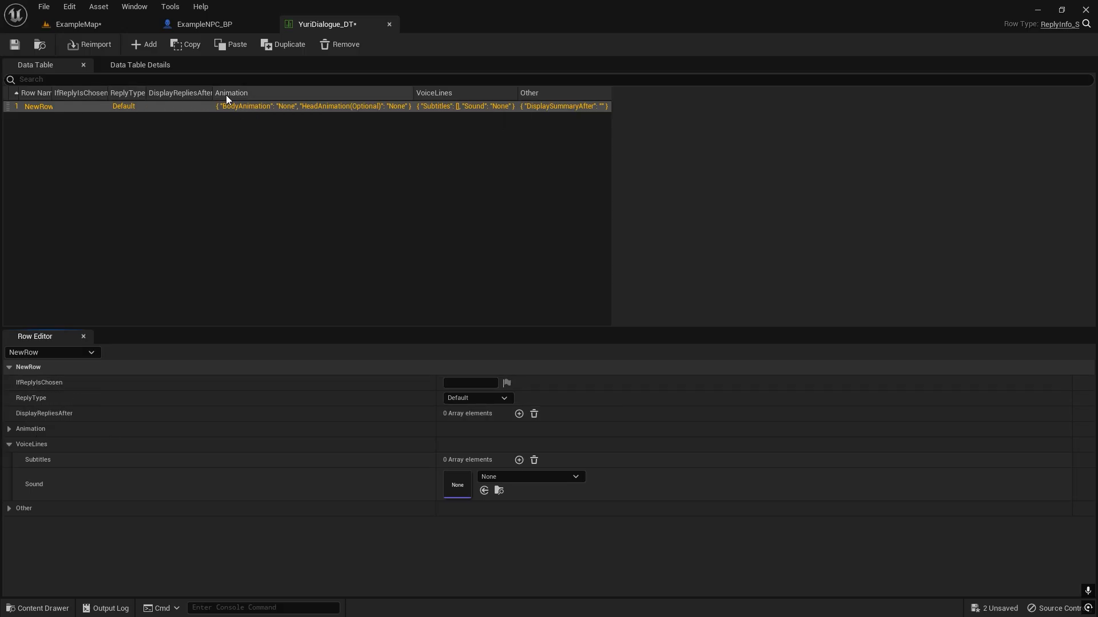
pyautogui.click(464, 401)
pyautogui.click(478, 421)
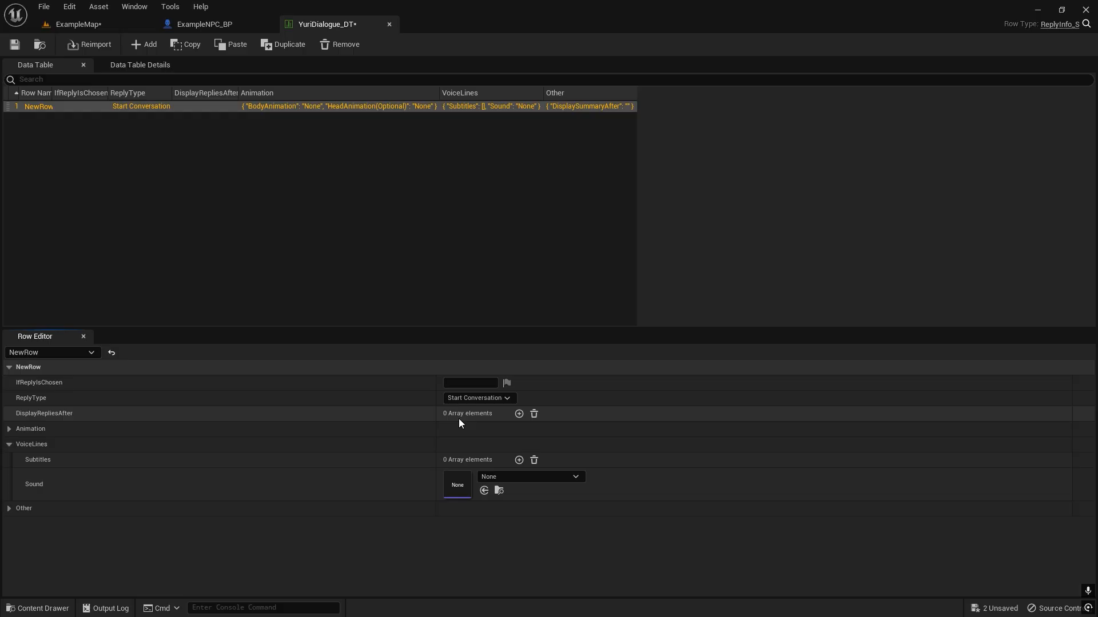
# Add one DisplayRepliesAfter entry to the first row with the reply text "Hey there".
pyautogui.click(518, 413)
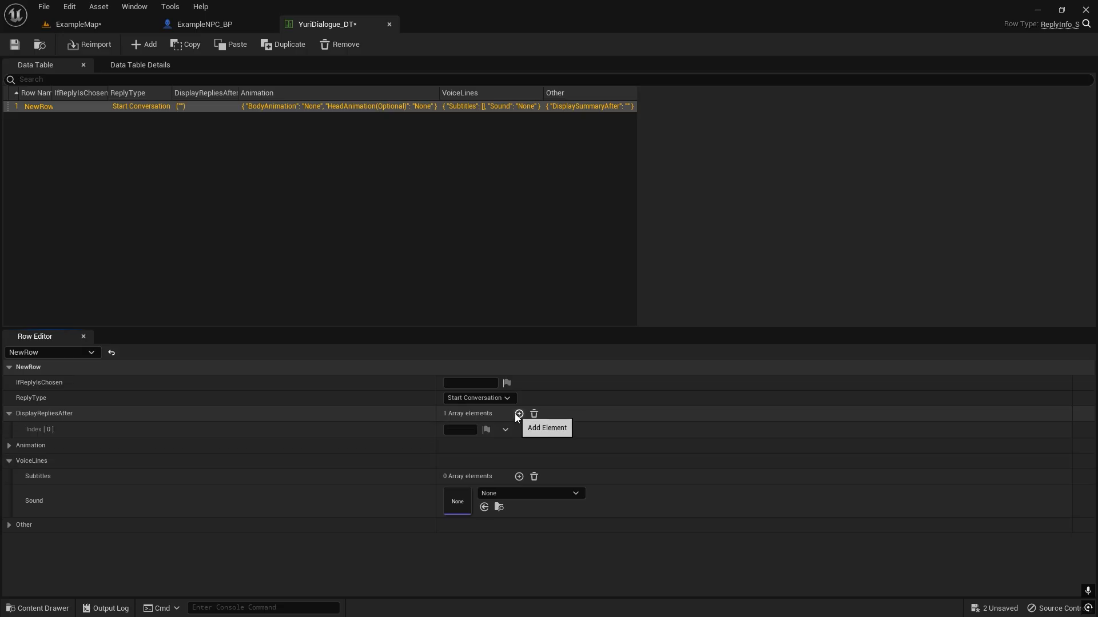
pyautogui.click(469, 429)
pyautogui.write('Test')
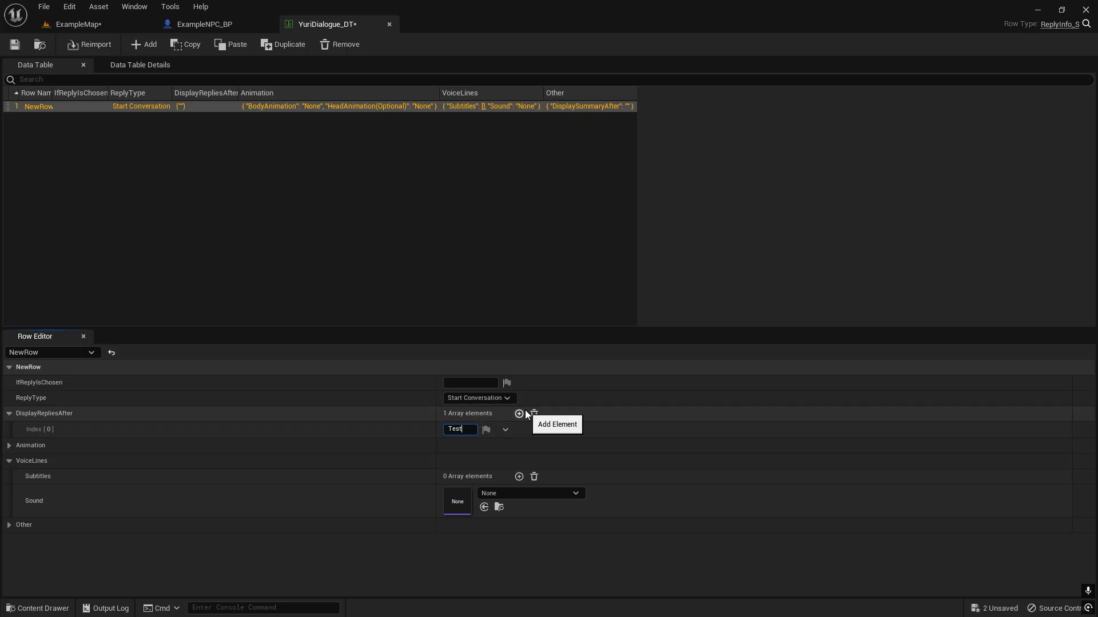
pyautogui.click(84, 433)
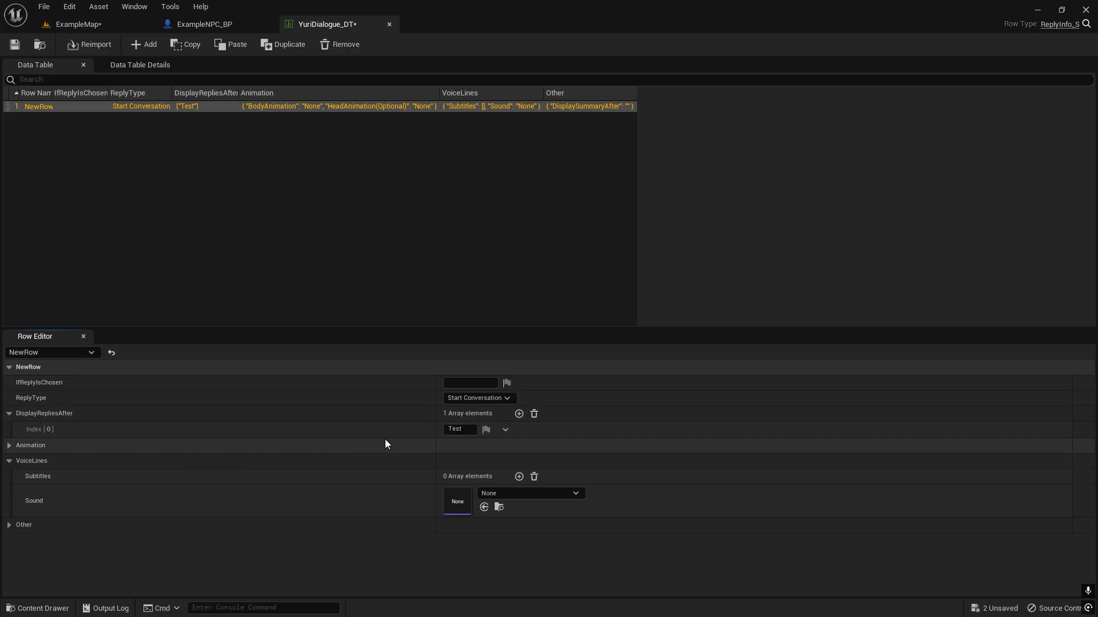
pyautogui.click(449, 430)
pyautogui.write('He')
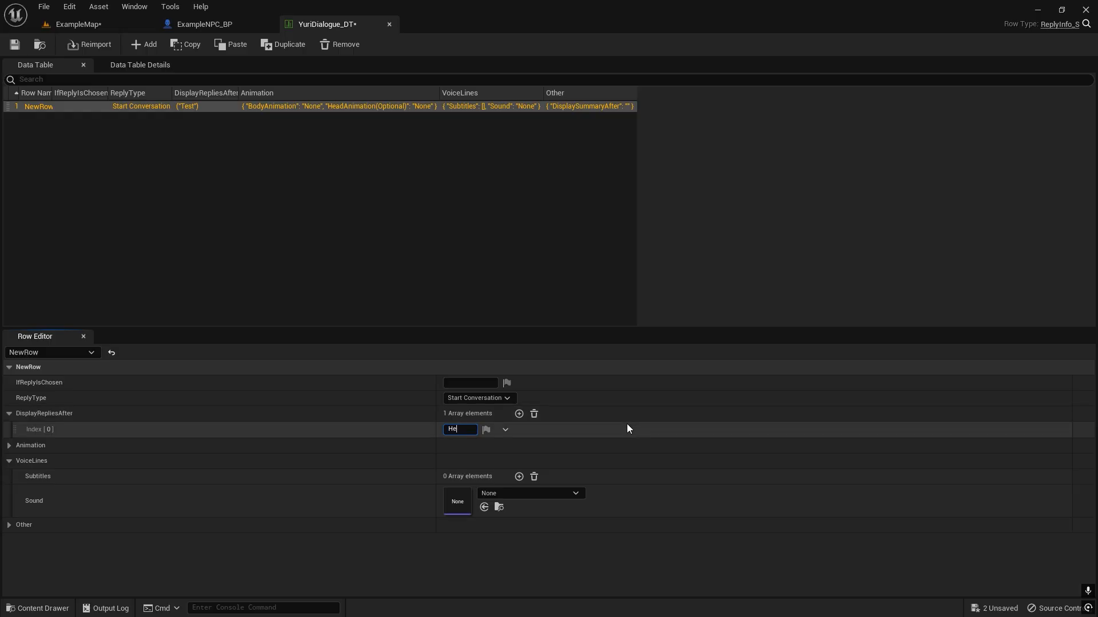
pyautogui.write('y there')
pyautogui.press('Return')
pyautogui.click(25, 436)
pyautogui.click(9, 445)
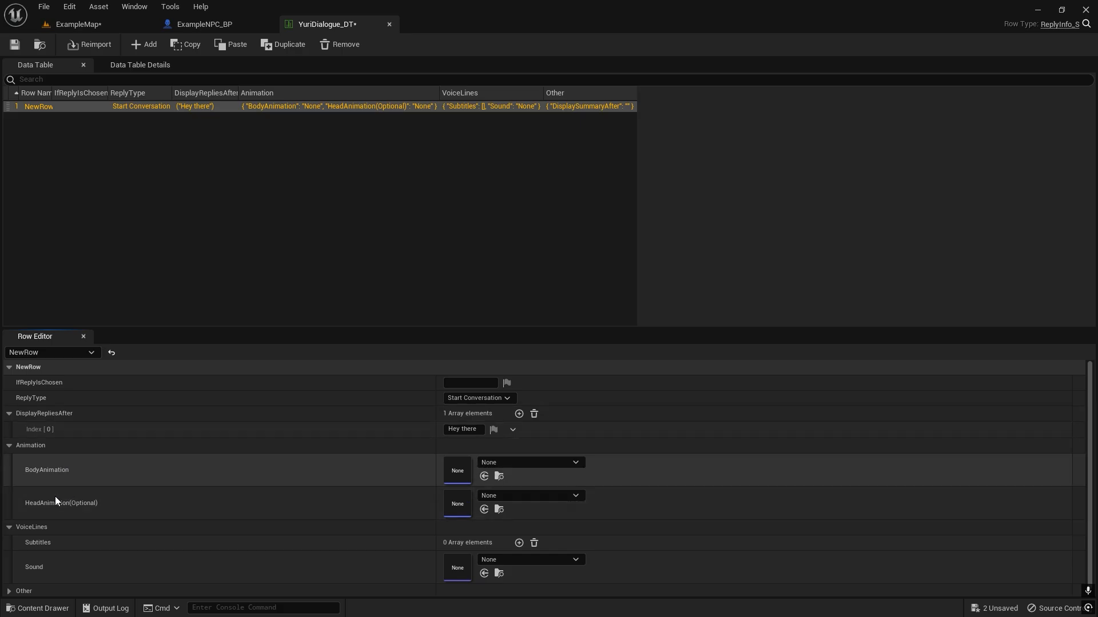
pyautogui.click(9, 445)
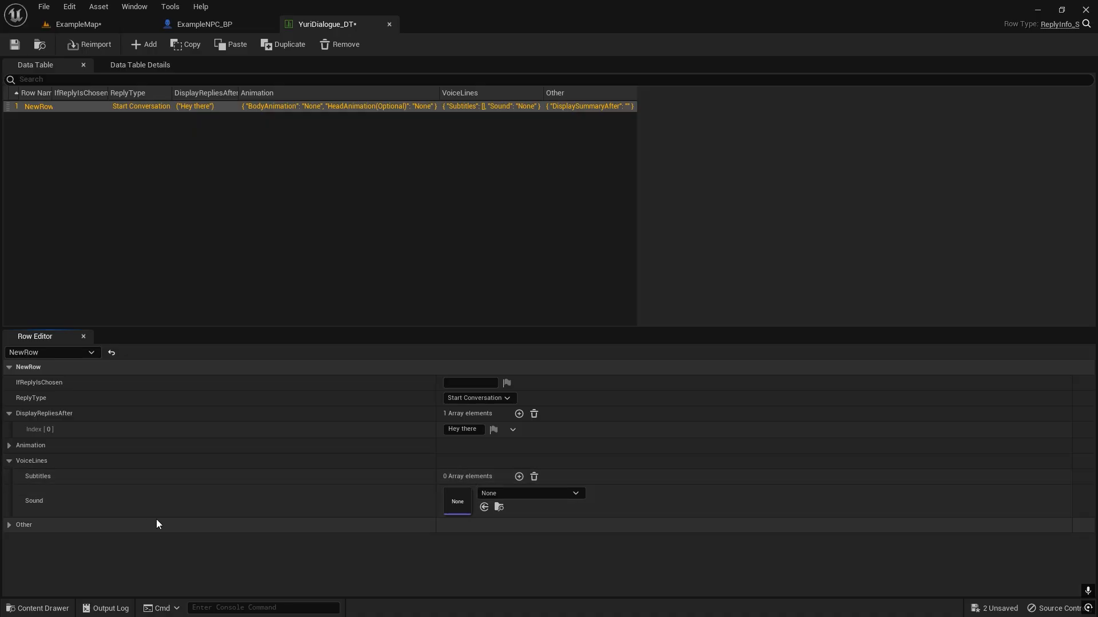
# Add a subtitle element to the first row's VoiceLines and assign DemoSpeech_Cue as the sound.
pyautogui.click(518, 476)
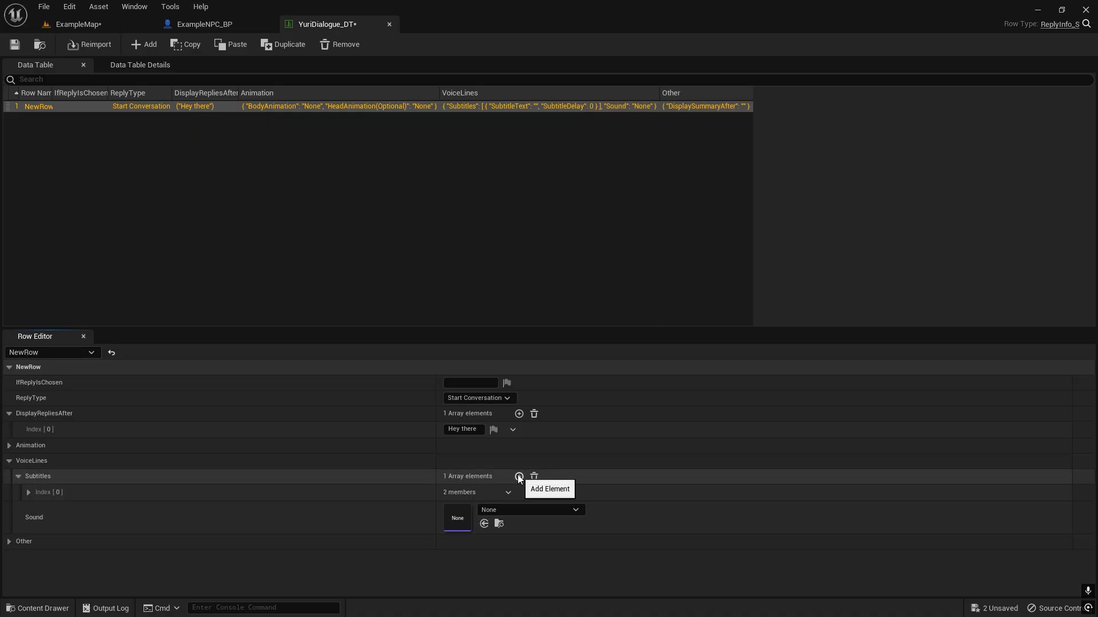
pyautogui.click(512, 509)
pyautogui.write('demospee')
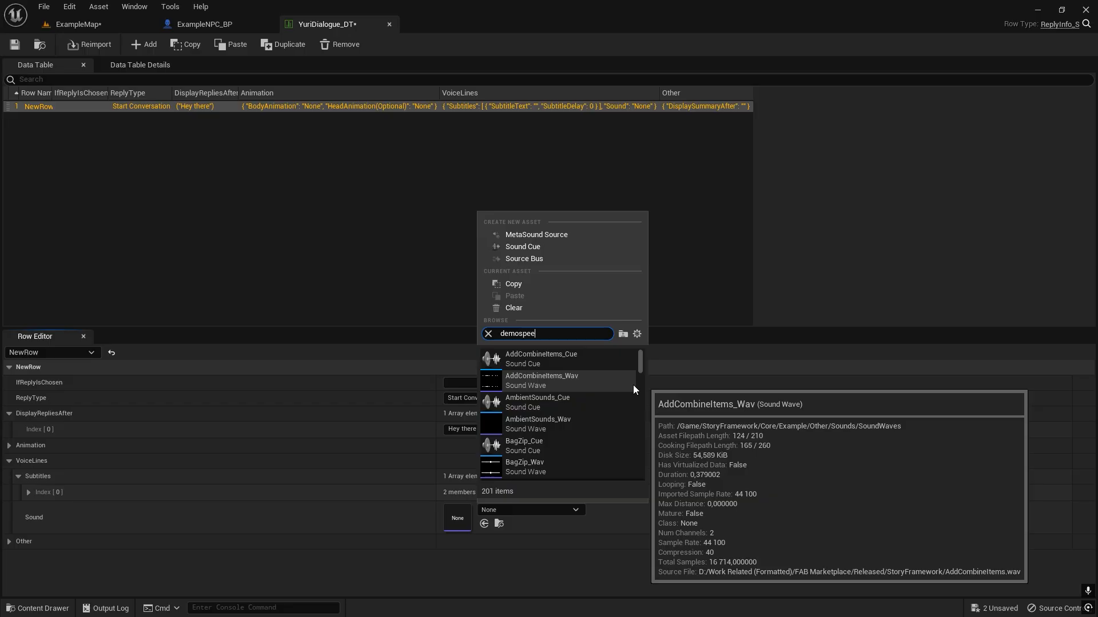
pyautogui.click(561, 367)
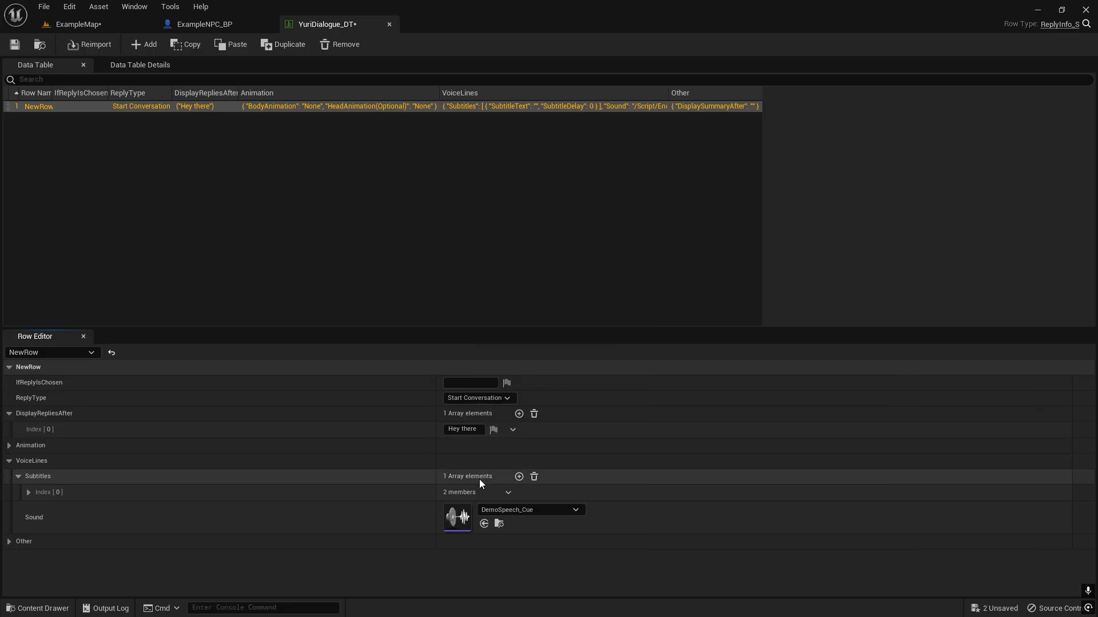
# Set the new subtitle's text to "Hey there stranger" and its SubtitleDelay to 2.0.
pyautogui.click(40, 494)
pyautogui.click(457, 509)
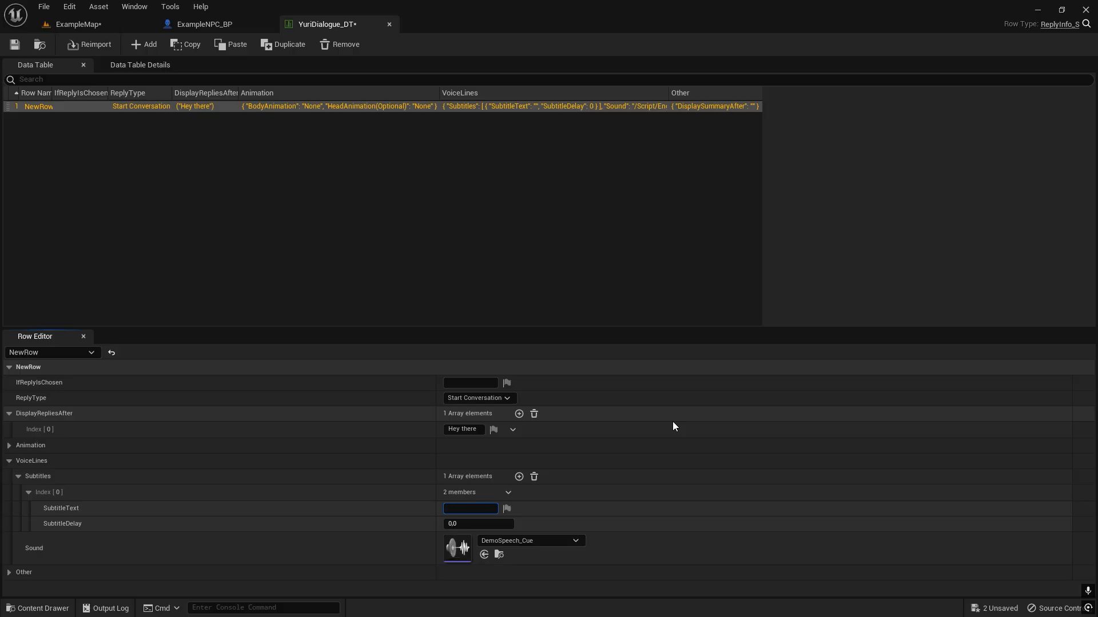
pyautogui.write('Hey there stranger')
pyautogui.press('Tab')
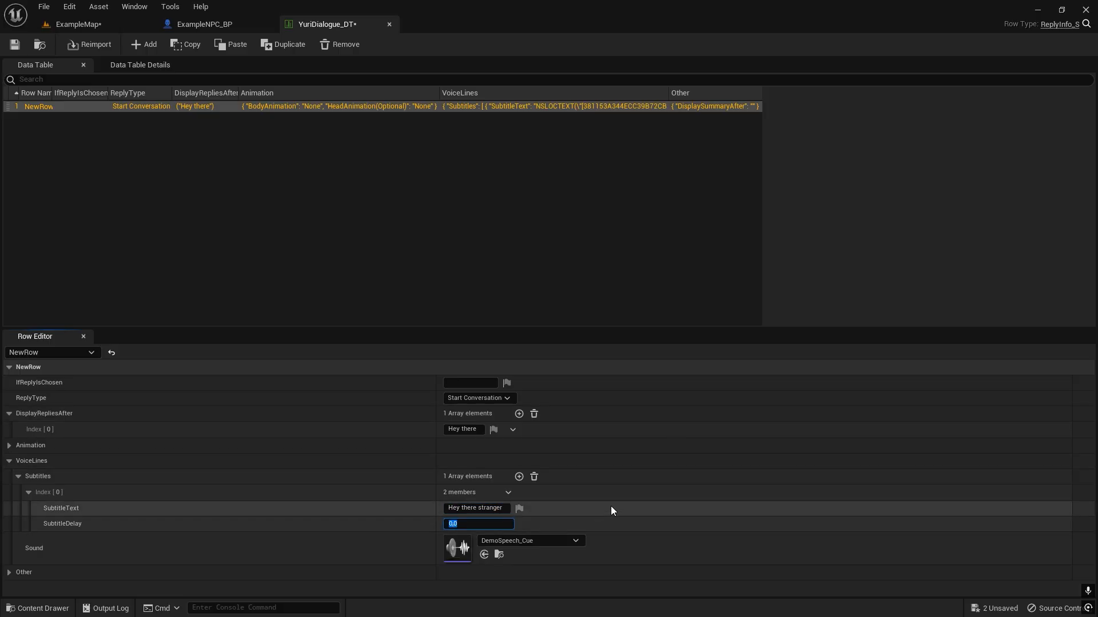
pyautogui.click(131, 516)
# Set the first row's DisplaySummaryAfter to "Yuri said hi." and save the data table.
pyautogui.click(10, 572)
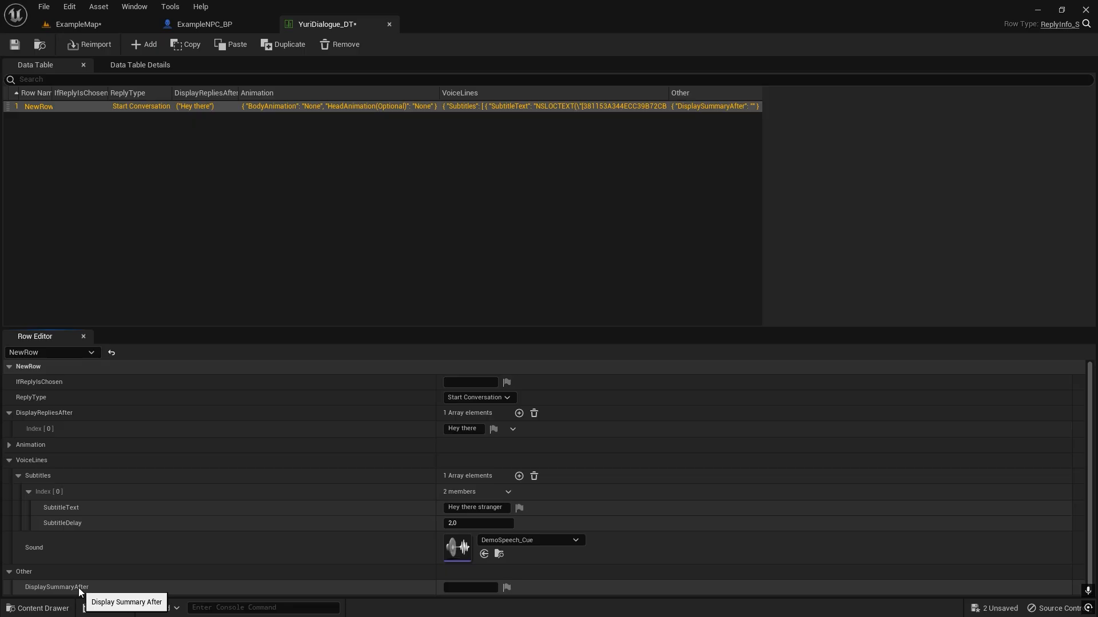
pyautogui.click(460, 588)
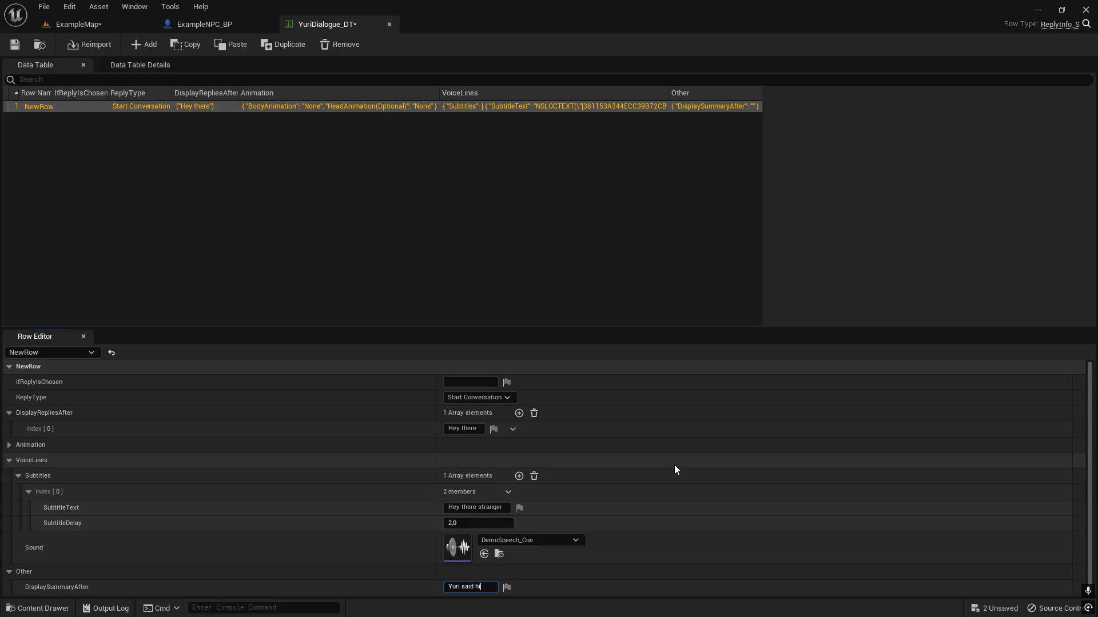
pyautogui.write('Yuri said hi.')
pyautogui.press('Return')
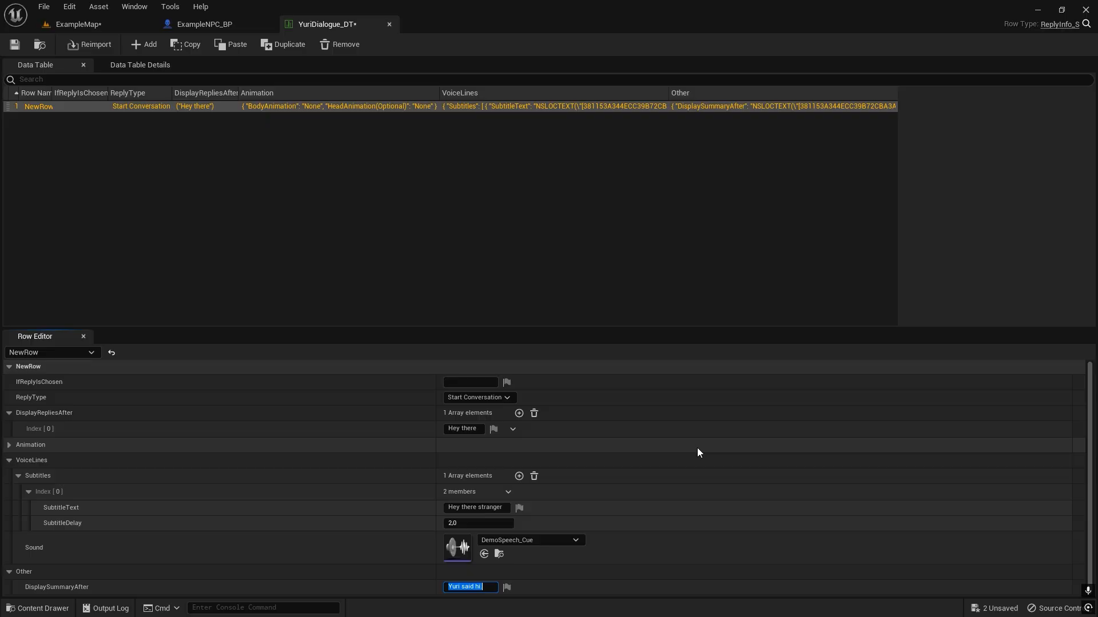
pyautogui.click(415, 518)
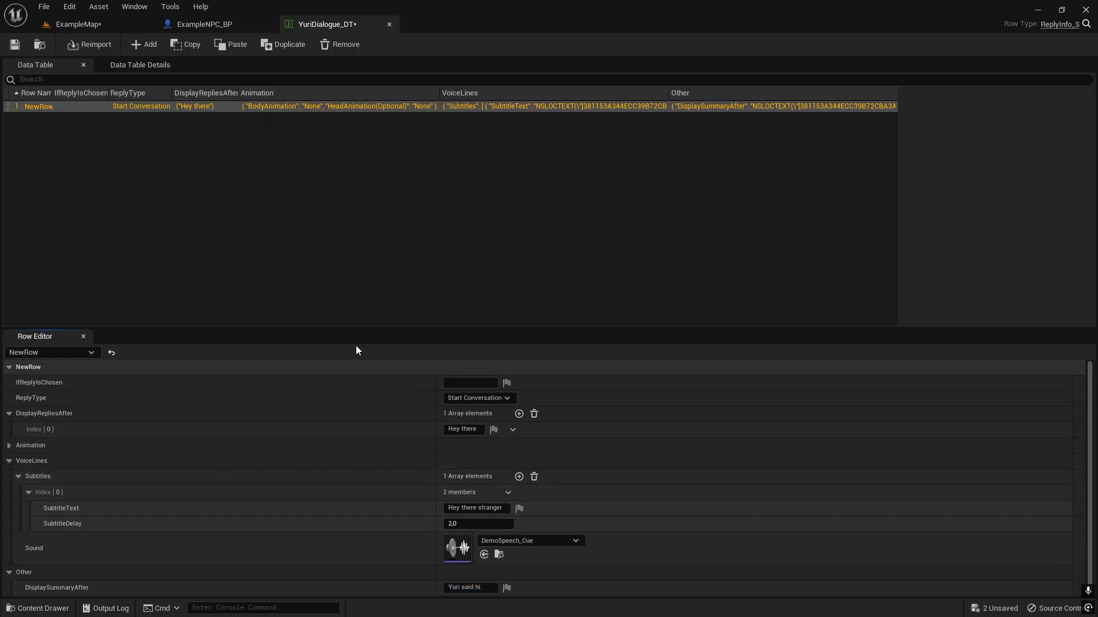
pyautogui.click(15, 44)
# Play-test ExampleMap by talking to the NPC and choosing the "Hey there" reply, and end the play session.
pyautogui.click(98, 27)
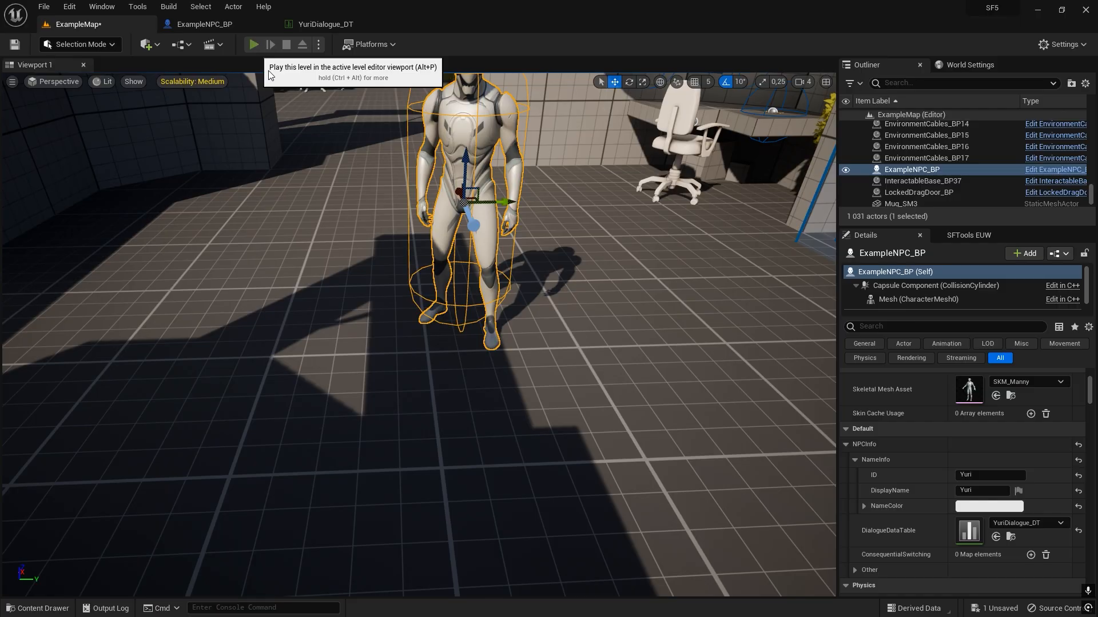
pyautogui.click(255, 44)
pyautogui.press('f')
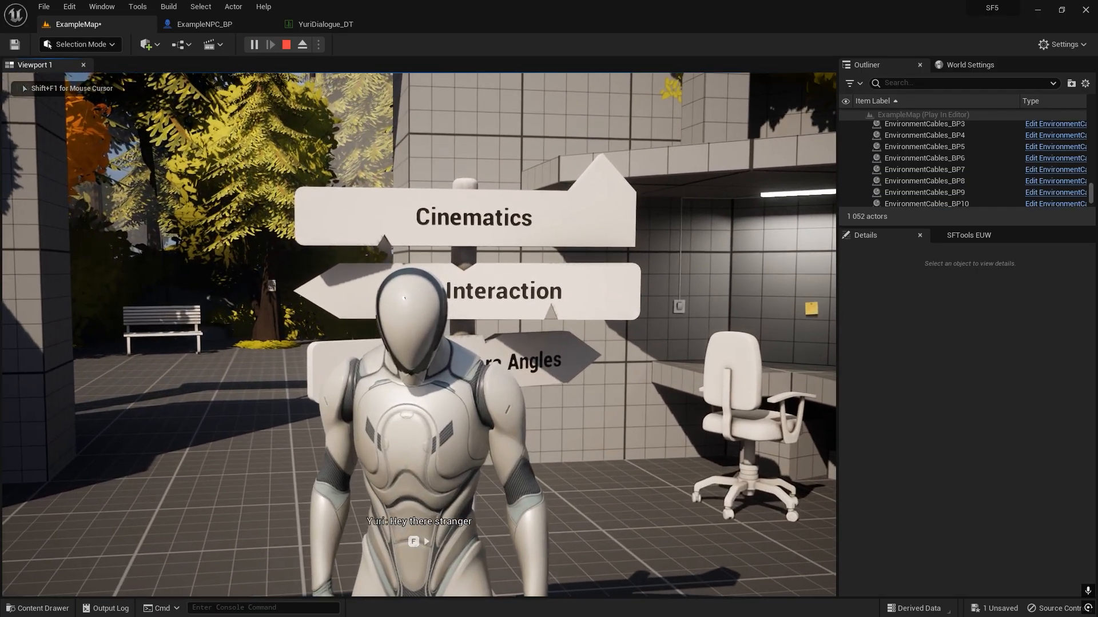
pyautogui.press('f')
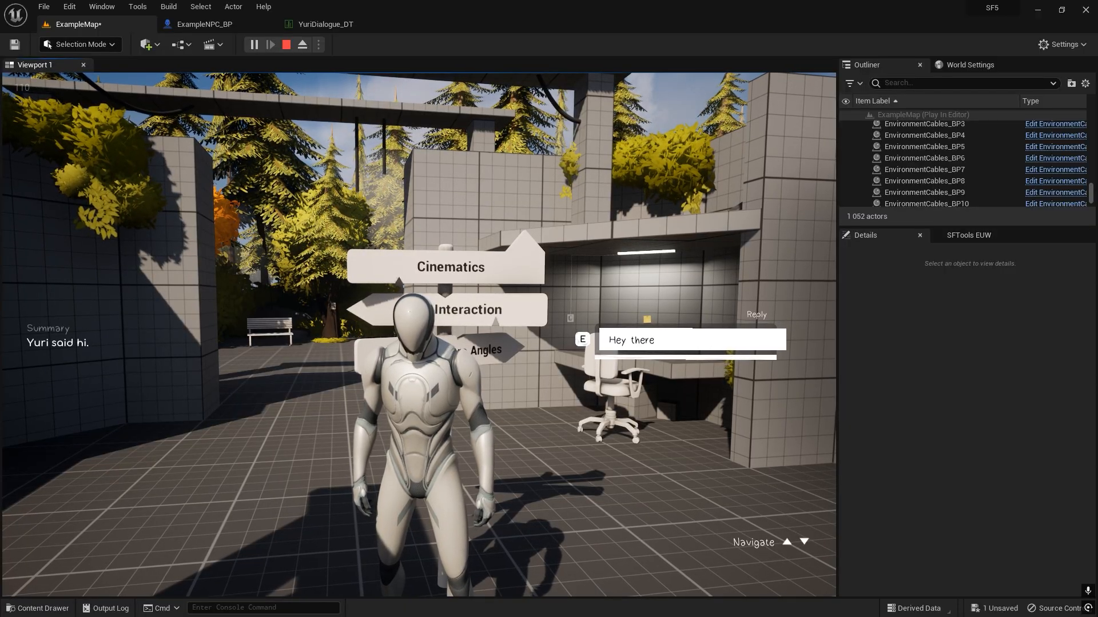
pyautogui.press('e')
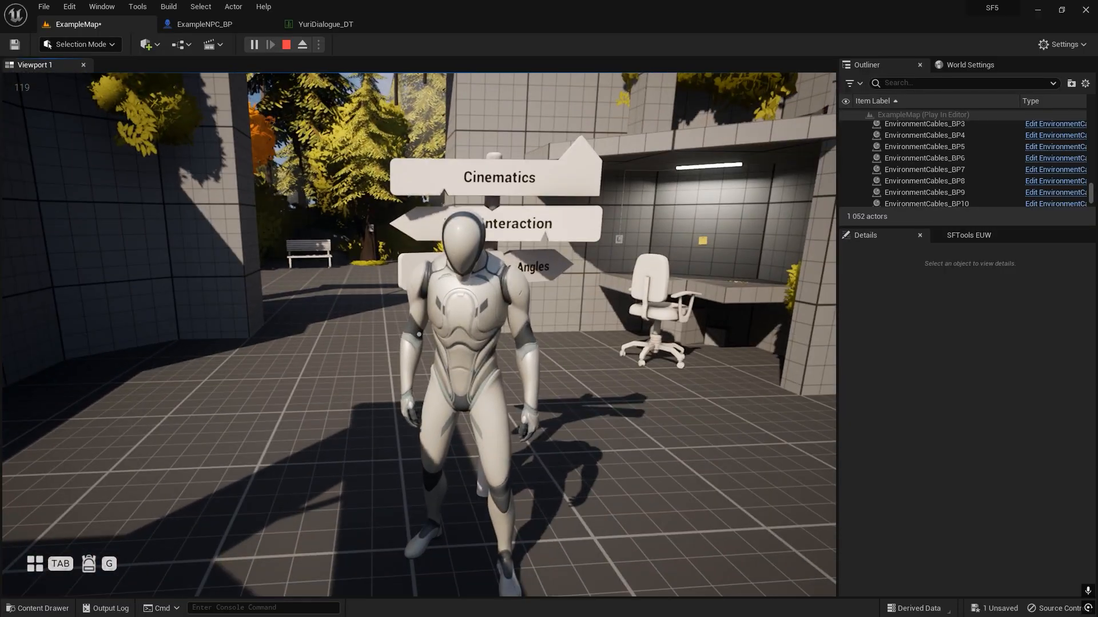
pyautogui.hotkey('shift', 'F1')
pyautogui.press('Escape')
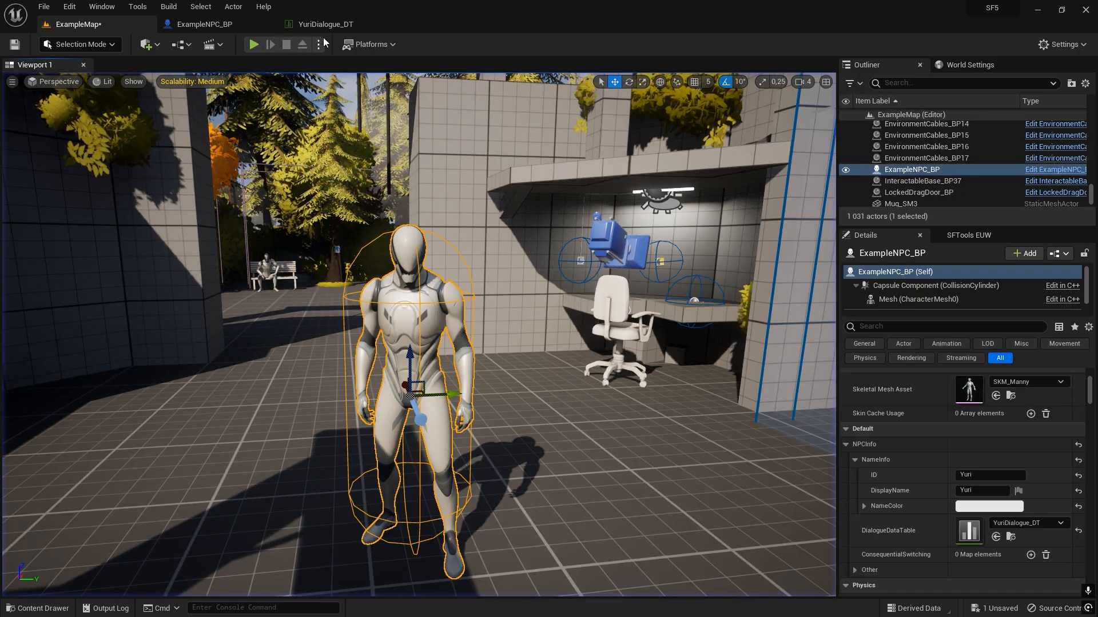
# Add a second row to YuriDialogue_DT with IfReplyIsChosen set to "Hey there", matching the first row's reply text.
pyautogui.click(326, 24)
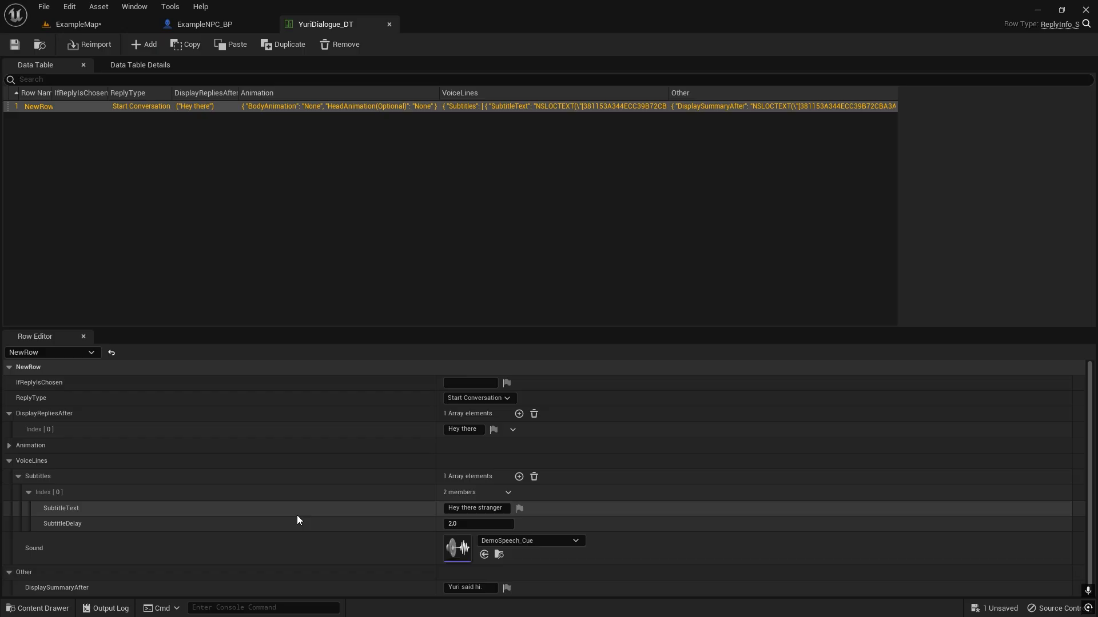
pyautogui.click(135, 49)
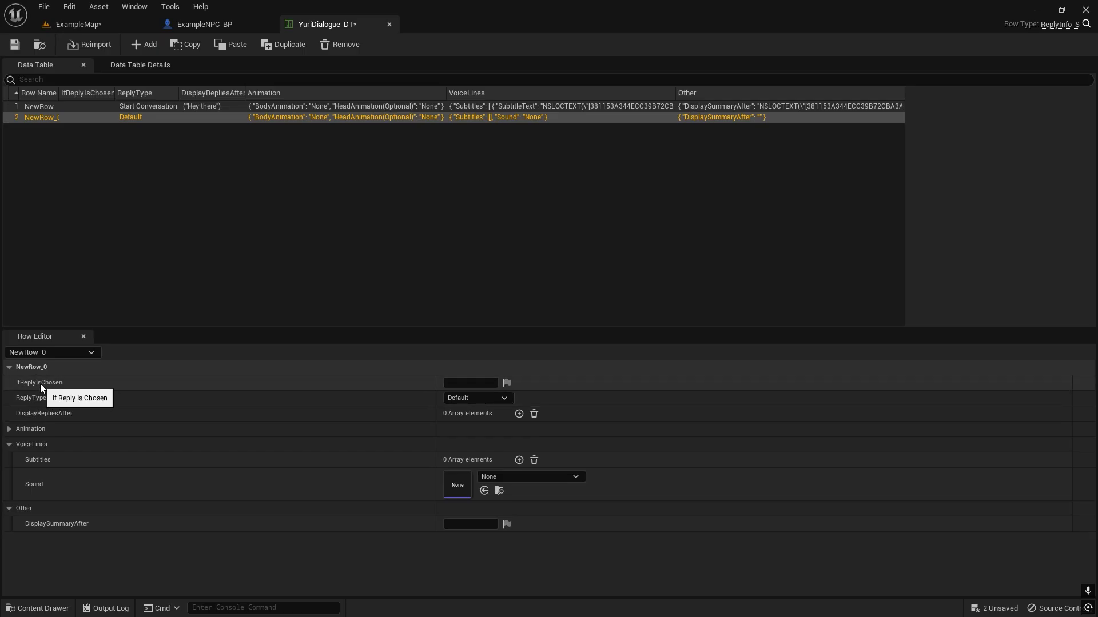
pyautogui.click(470, 383)
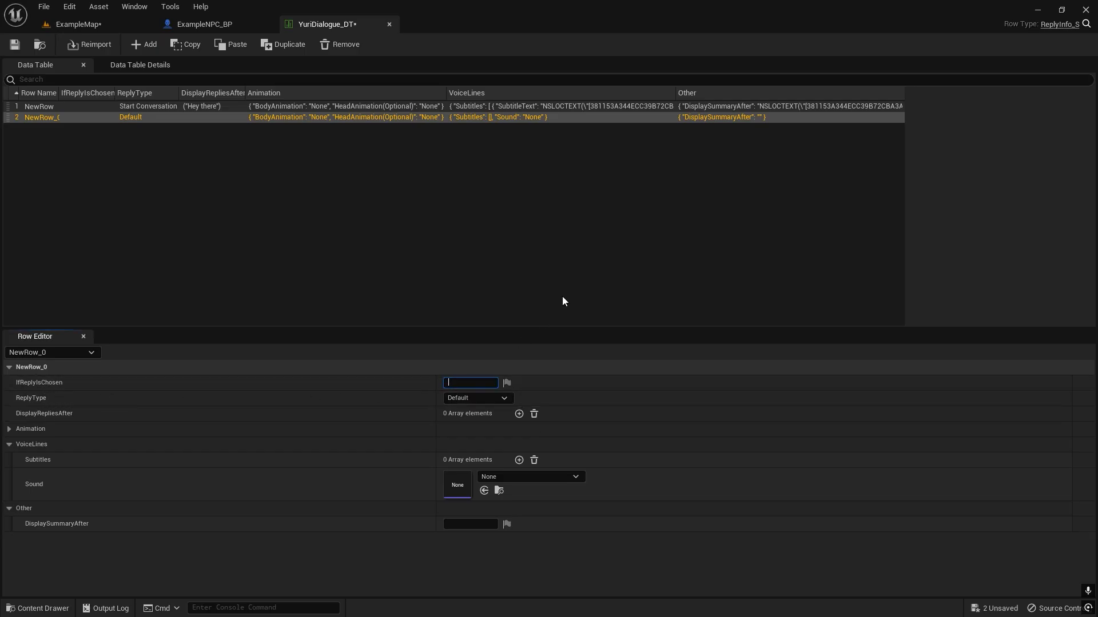
pyautogui.write('Hi there')
pyautogui.press('Return')
pyautogui.click(455, 383)
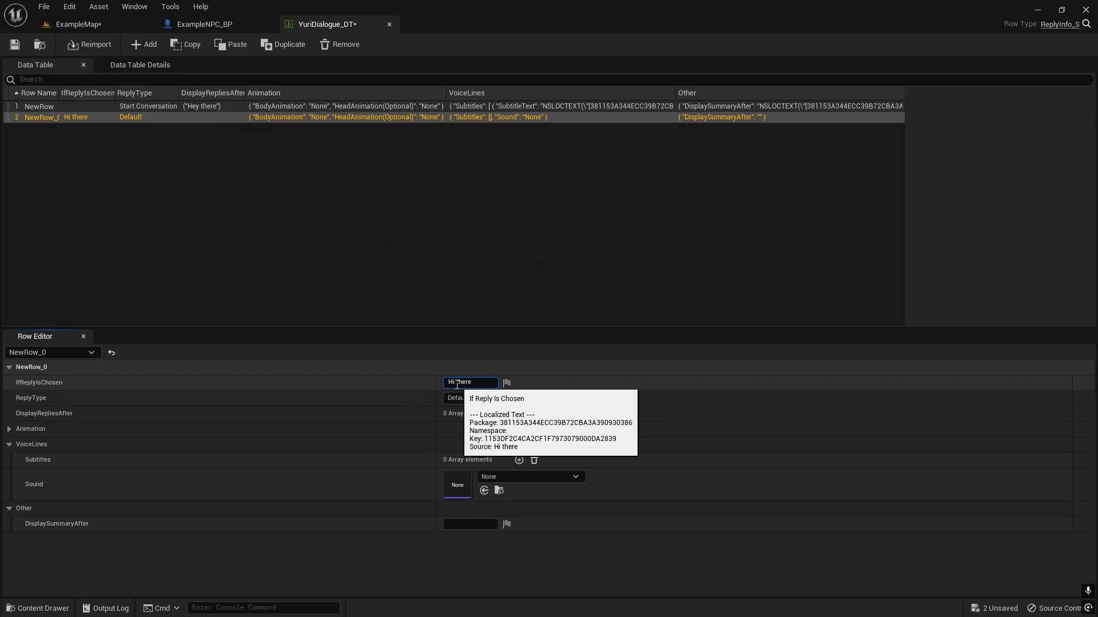
pyautogui.press('BackSpace')
pyautogui.write('ey')
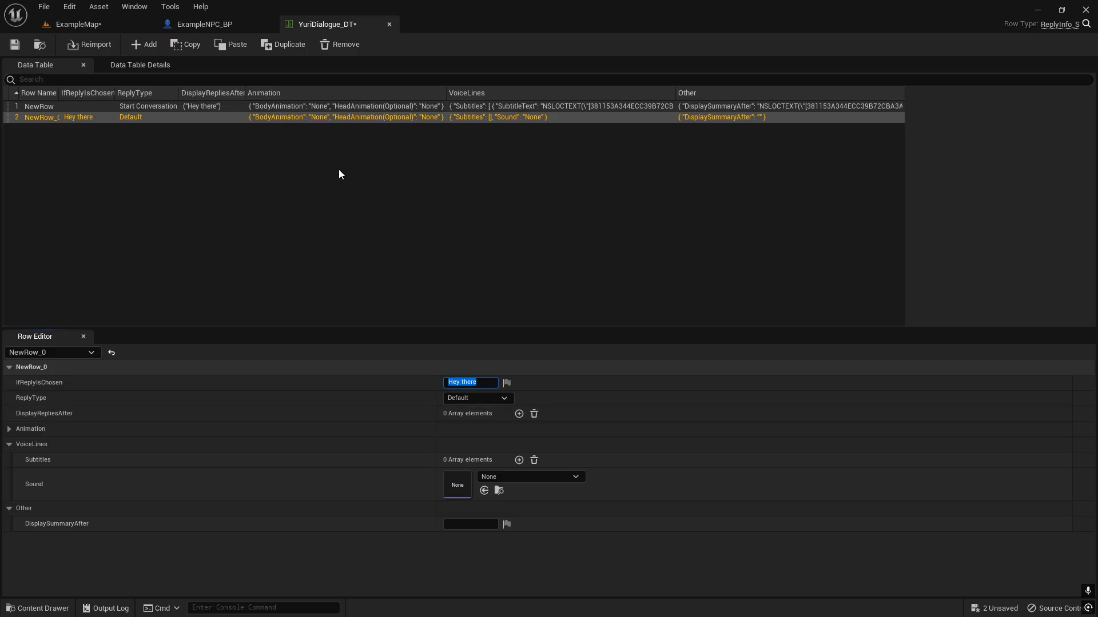
pyautogui.click(160, 107)
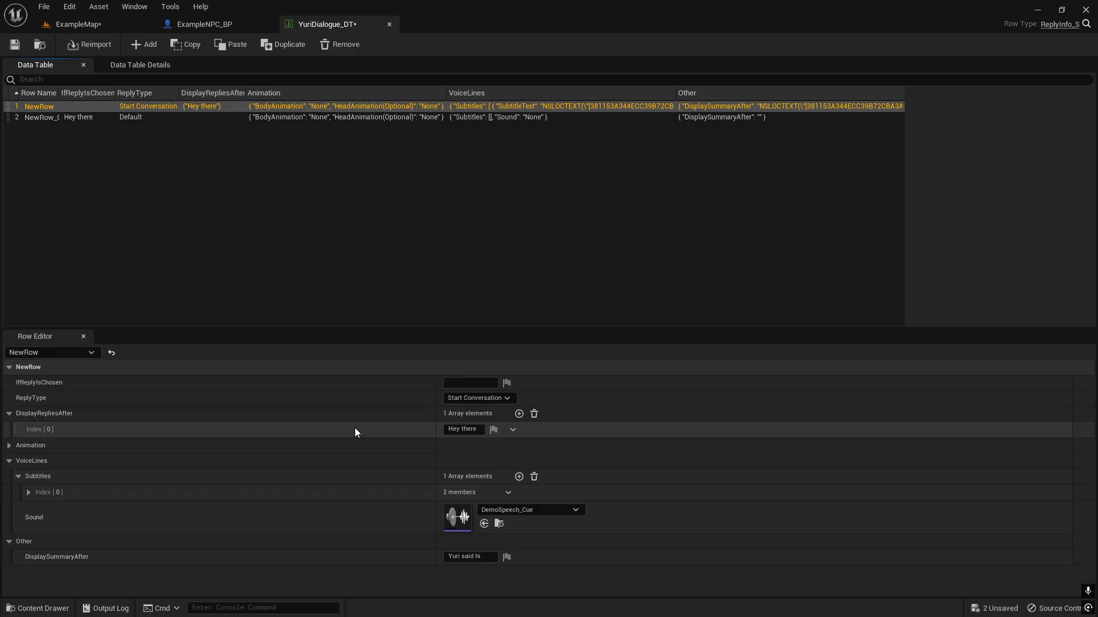
pyautogui.click(478, 429)
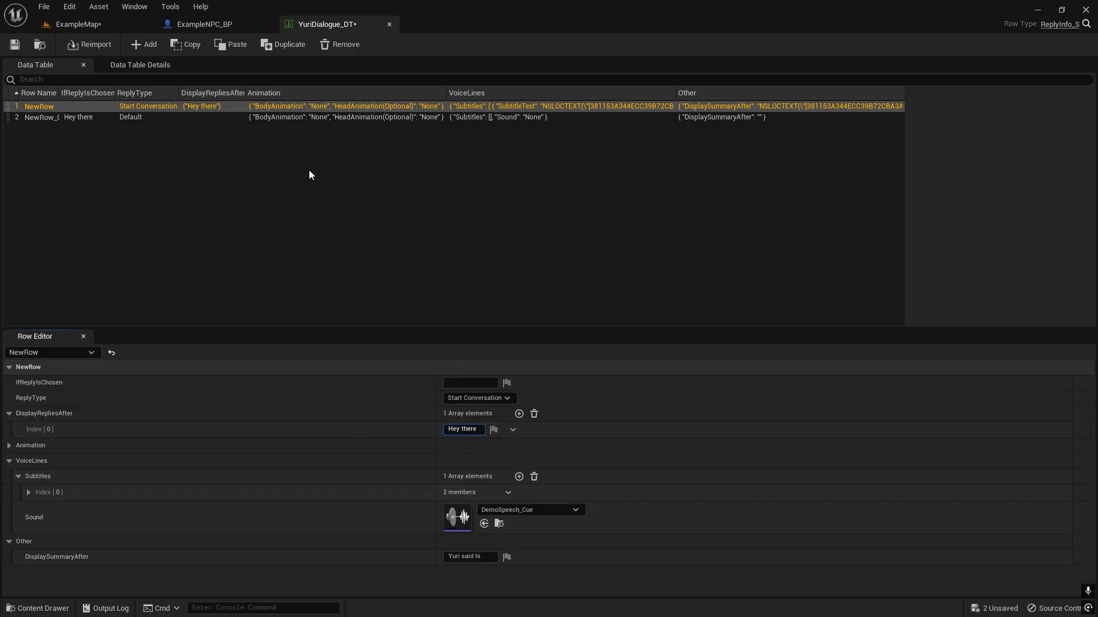
# Add two DisplayRepliesAfter entries to the second row: "Cool beans." and "Tell me more...".
pyautogui.click(207, 120)
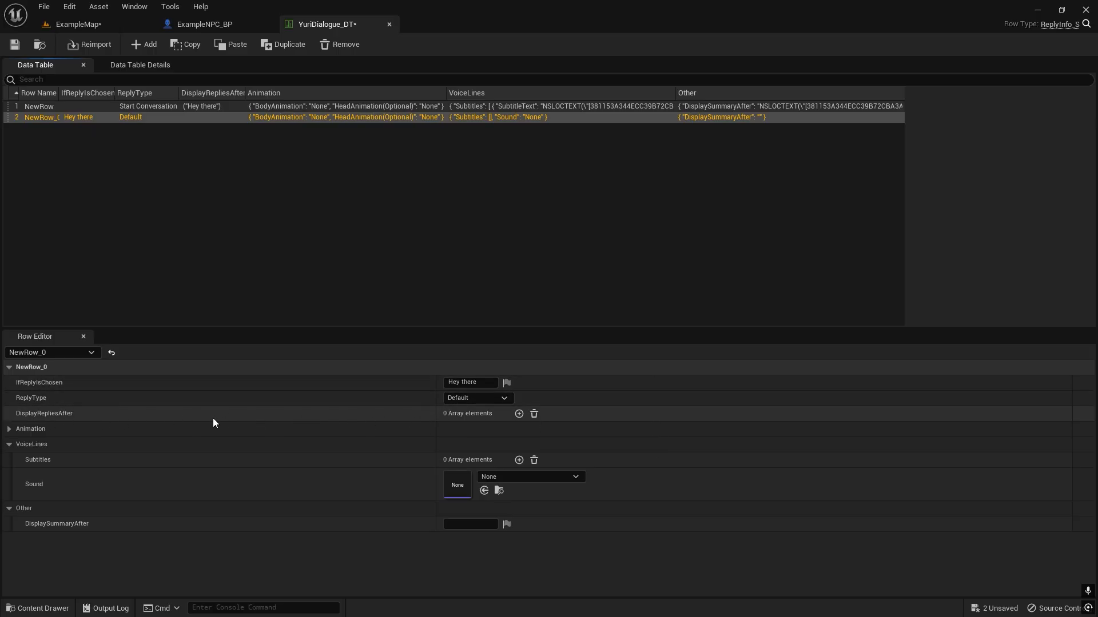
pyautogui.click(519, 414)
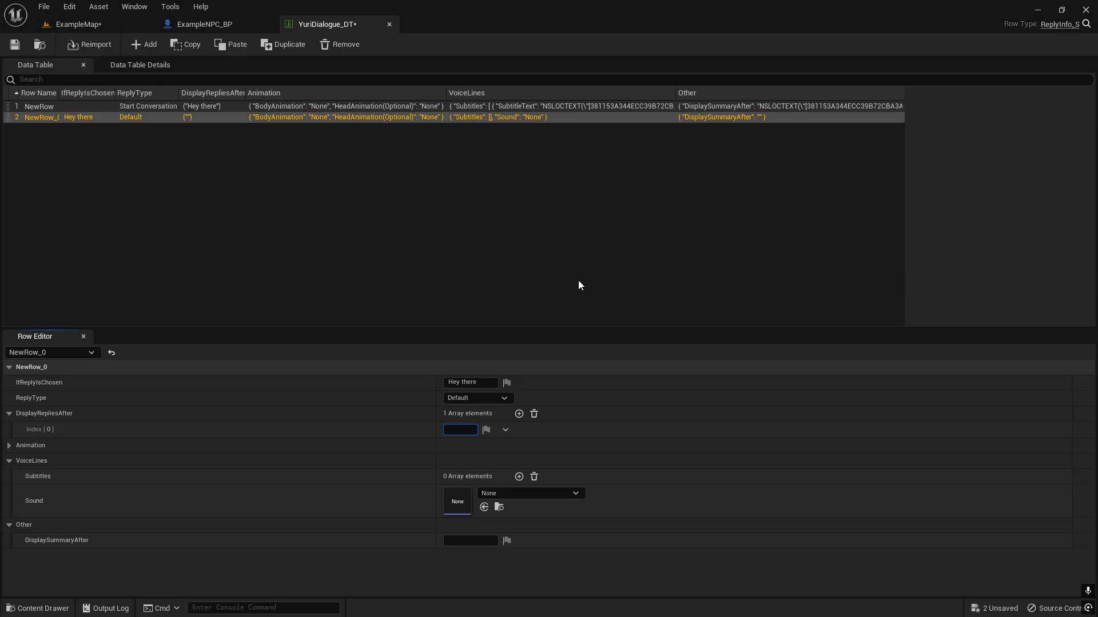
pyautogui.write('Cool beans.')
pyautogui.press('Return')
pyautogui.click(519, 414)
pyautogui.write('T')
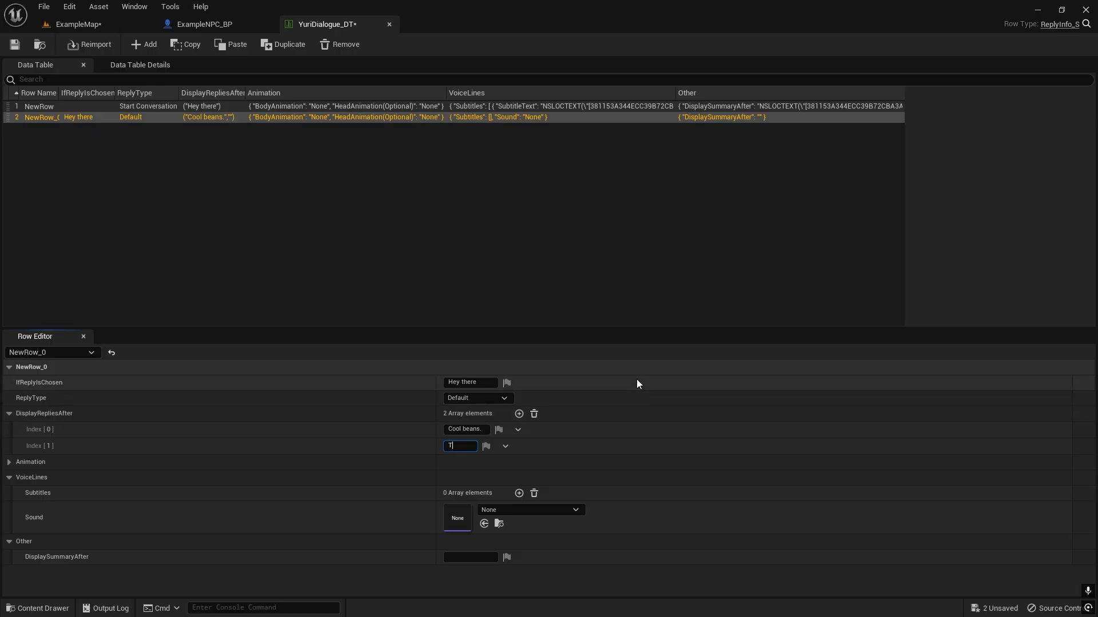
pyautogui.write('ell me more...')
pyautogui.press('Return')
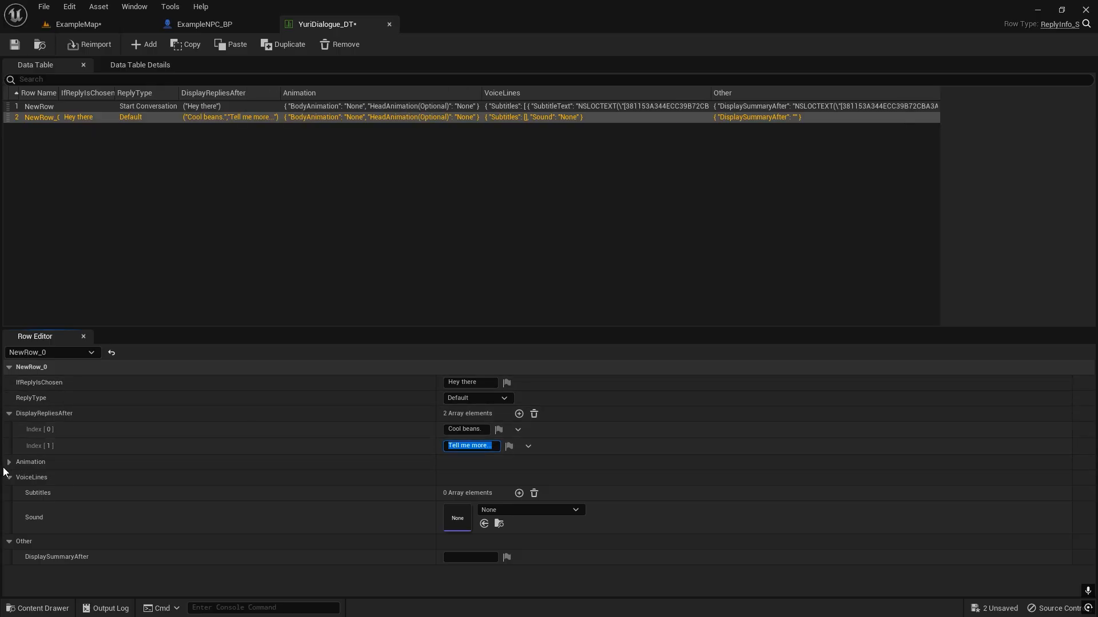
# Assign DemoSpeech_Cue as the VoiceLines sound of the second row.
pyautogui.click(492, 509)
pyautogui.write('demo')
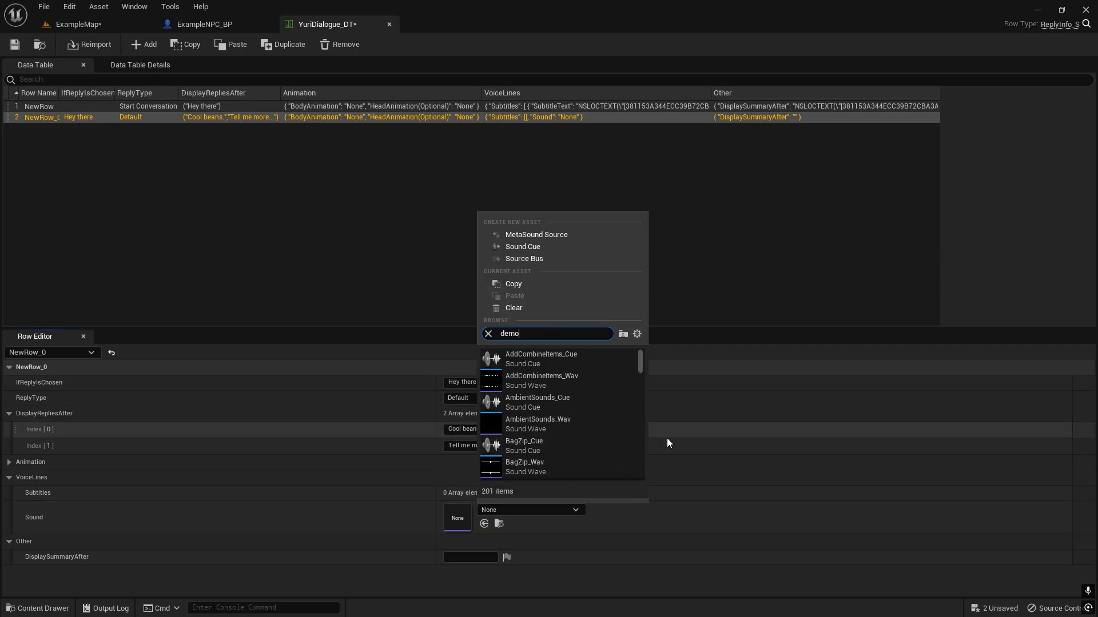
pyautogui.write('speech')
pyautogui.click(532, 356)
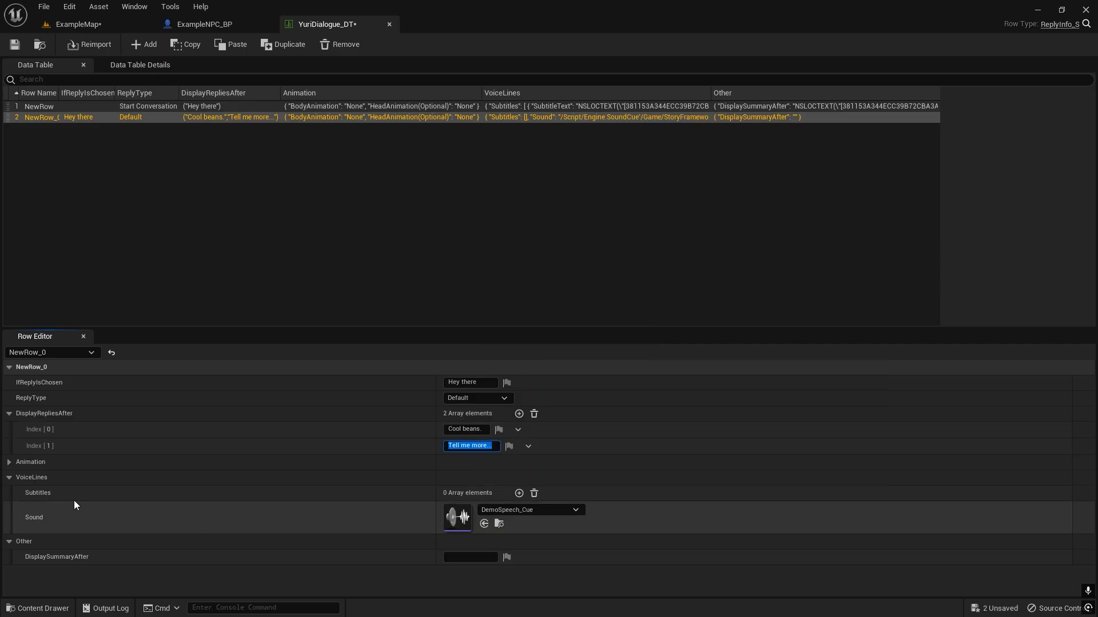
# Add a subtitle to the second row's VoiceLines with the text "How are you today?" and a SubtitleDelay of 2.0.
pyautogui.click(519, 493)
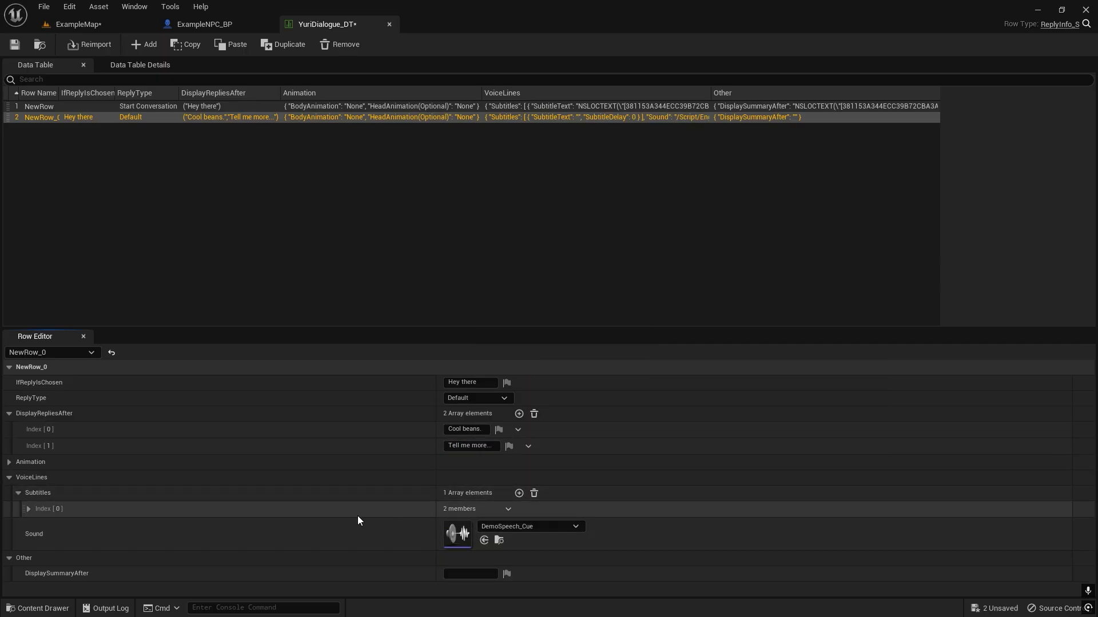
pyautogui.click(27, 510)
pyautogui.click(470, 524)
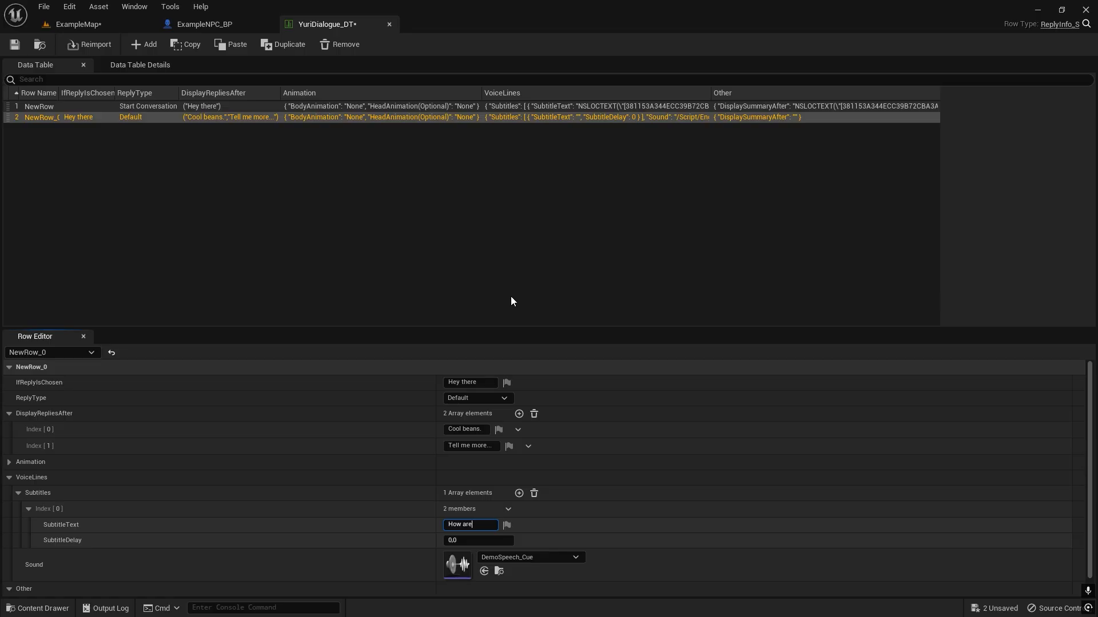
pyautogui.write('How are they today')
pyautogui.press('BackSpace')
pyautogui.press('BackSpace')
pyautogui.press('BackSpace')
pyautogui.press('BackSpace')
pyautogui.press('BackSpace')
pyautogui.press('BackSpace')
pyautogui.write('today?')
pyautogui.press('Return')
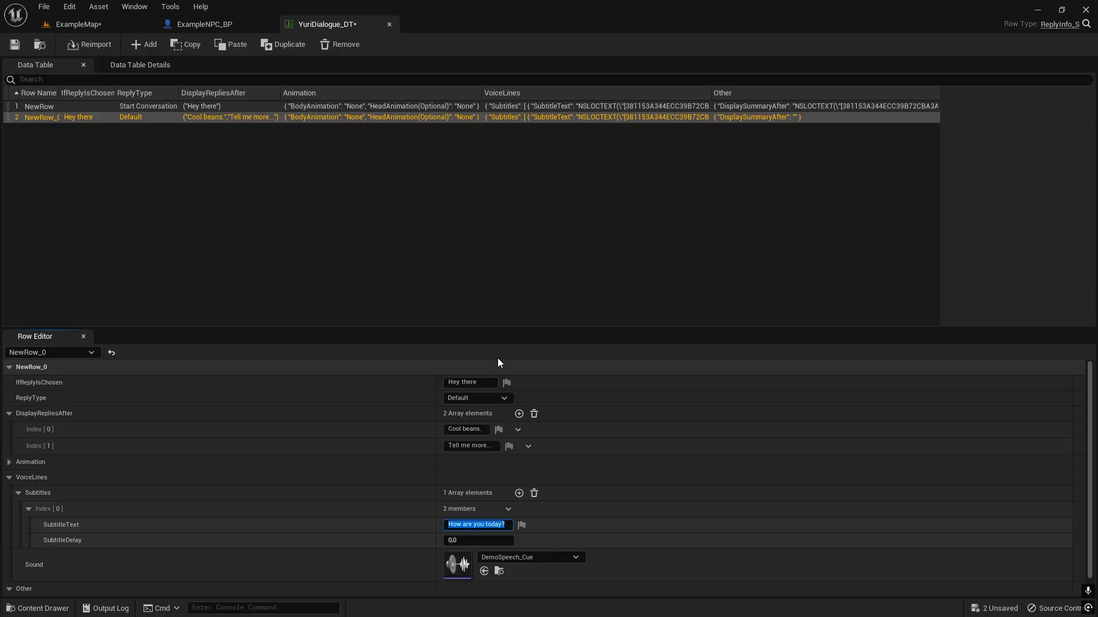
pyautogui.click(464, 541)
pyautogui.write('2')
pyautogui.press('Return')
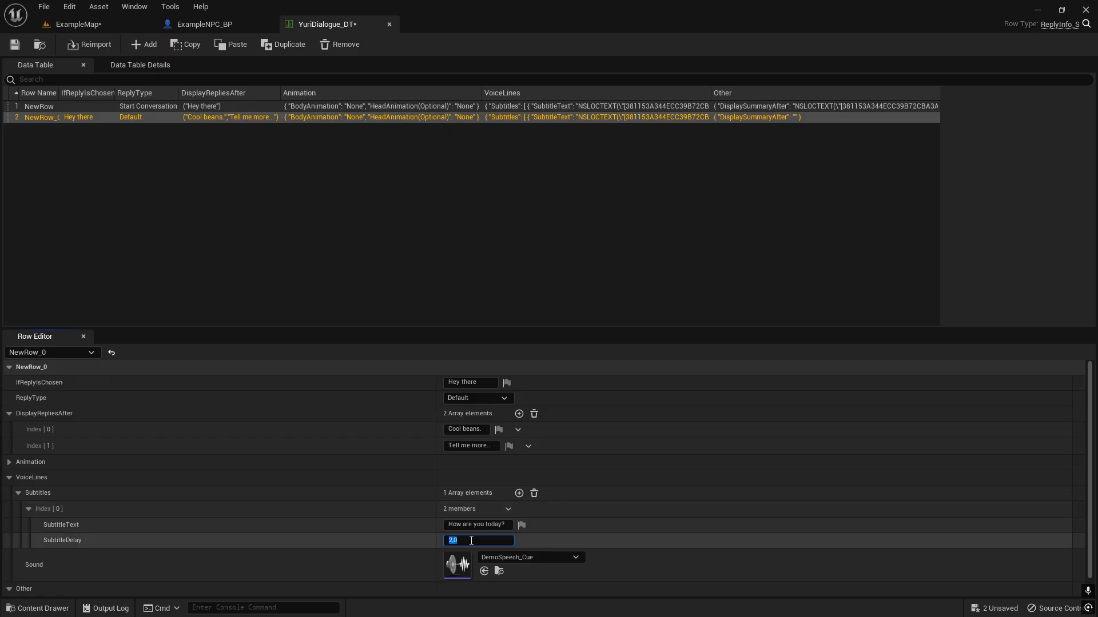
# Set the second row's DisplaySummaryAfter to "Yuri asked about your day." and save YuriDialogue_DT.
pyautogui.scroll(-1, 335, 538)
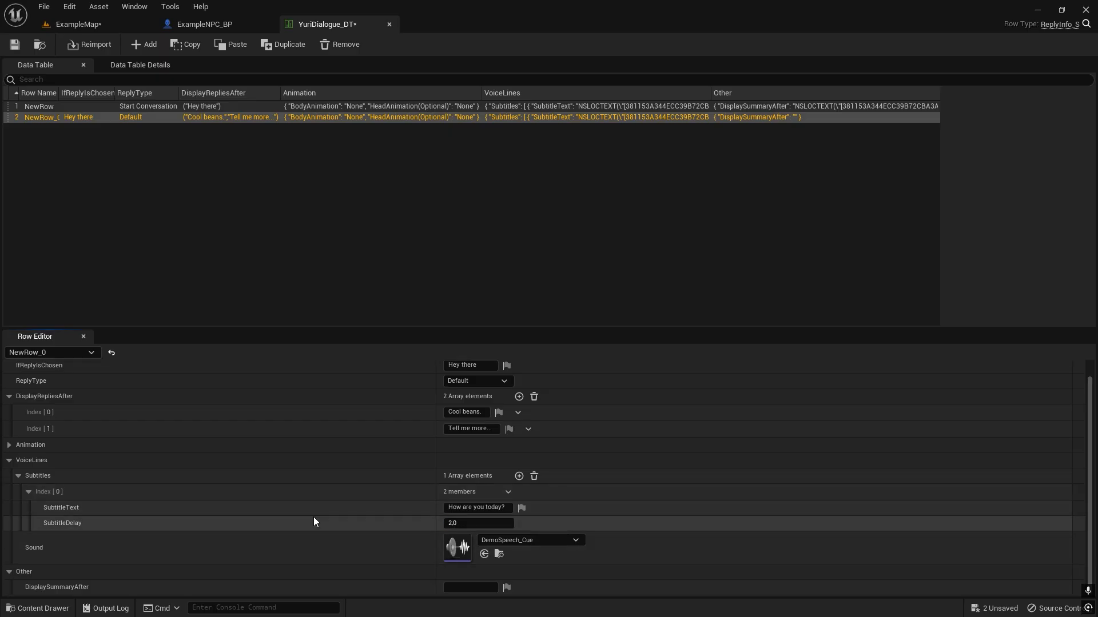
pyautogui.click(451, 585)
pyautogui.write('Yuri ')
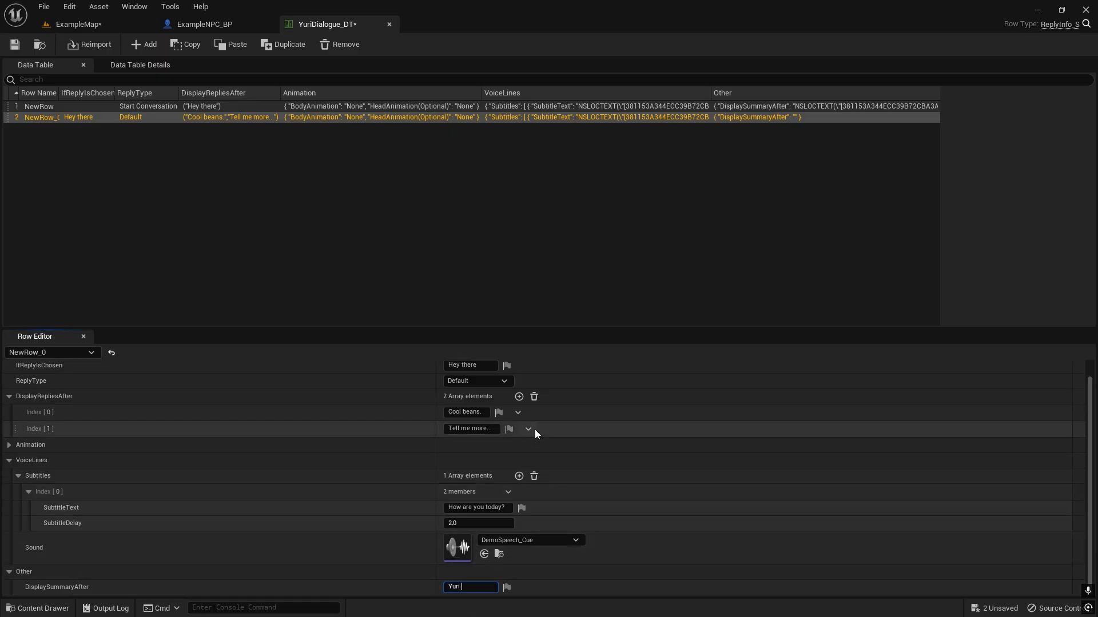
pyautogui.write('asked about your day.')
pyautogui.press('Return')
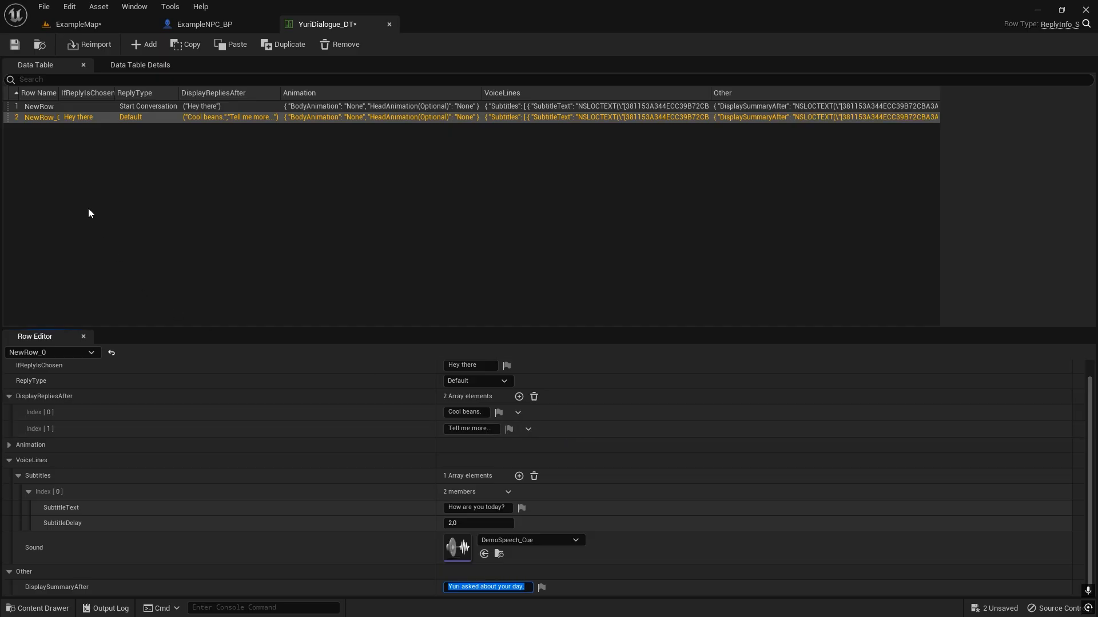
pyautogui.click(15, 45)
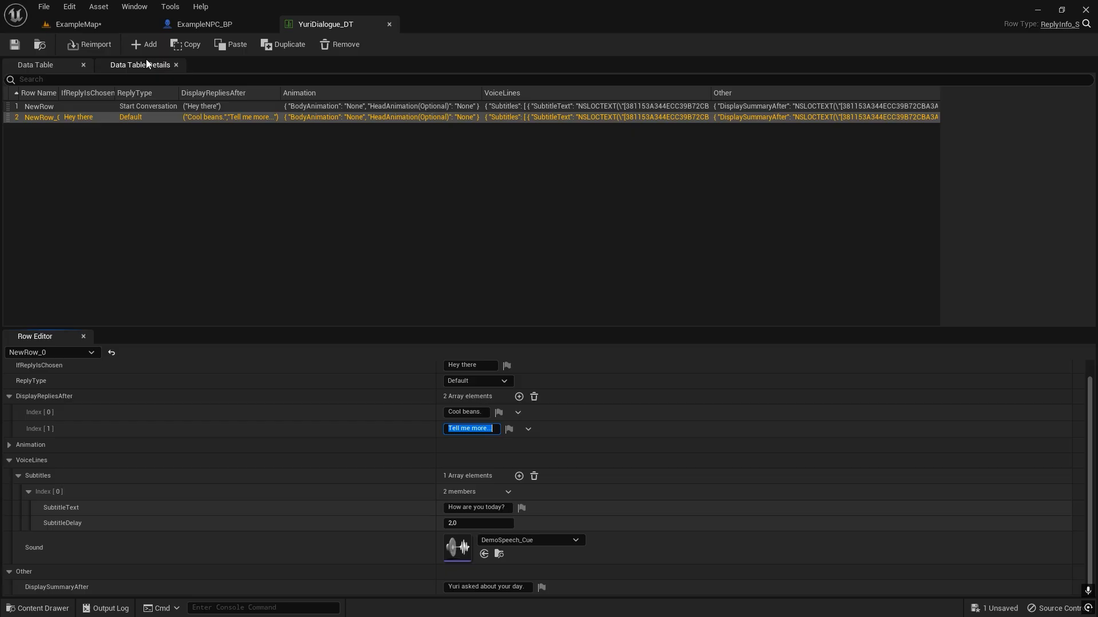
# Play-test ExampleMap by choosing the "Hey there" and "Tell me more..." replies in the conversation, and end the play session.
pyautogui.click(227, 429)
pyautogui.scroll(1, 310, 469)
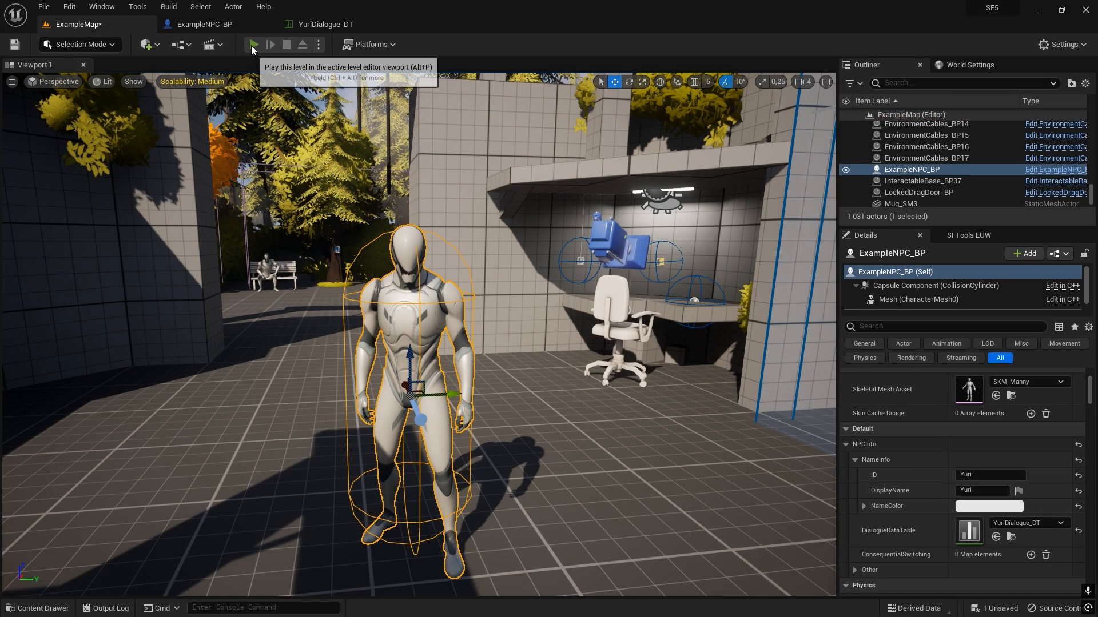
pyautogui.click(253, 45)
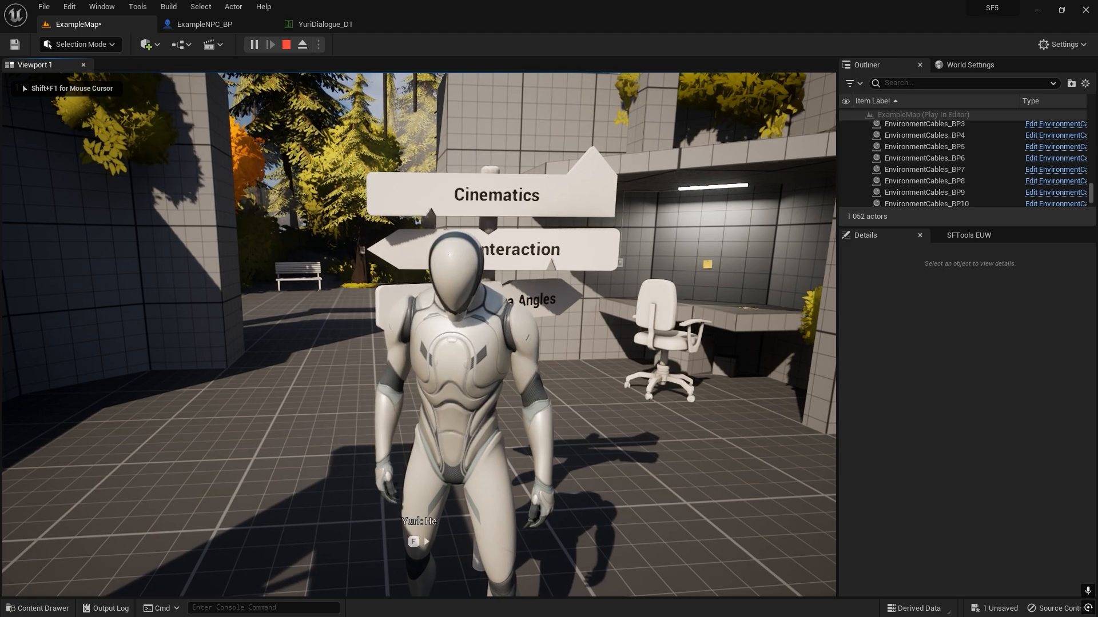
pyautogui.press('f')
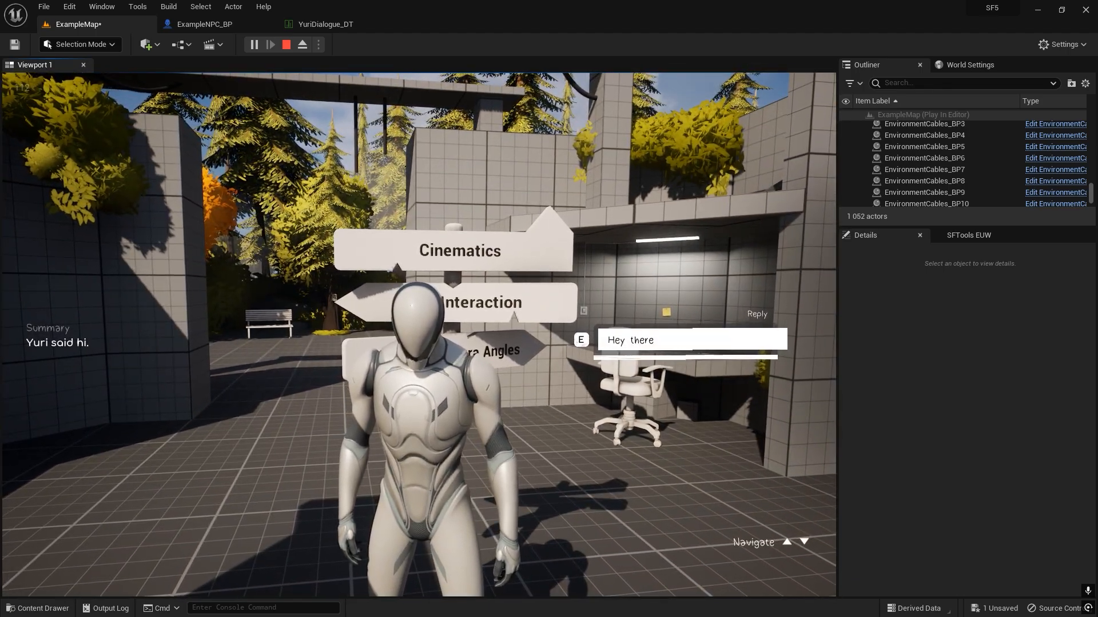
pyautogui.press('e')
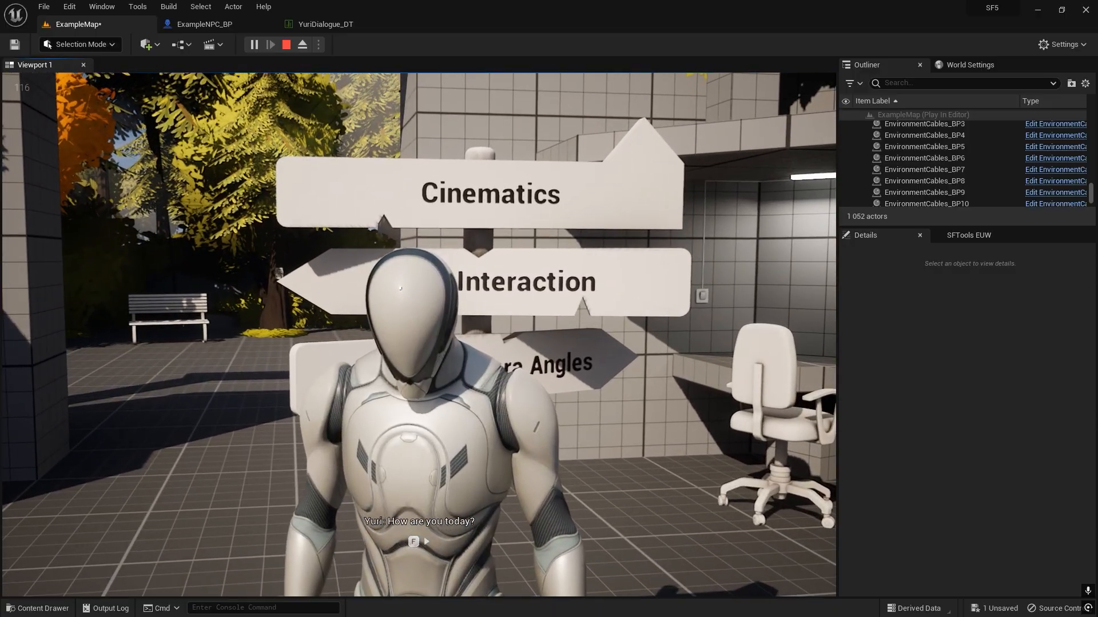
pyautogui.press('f')
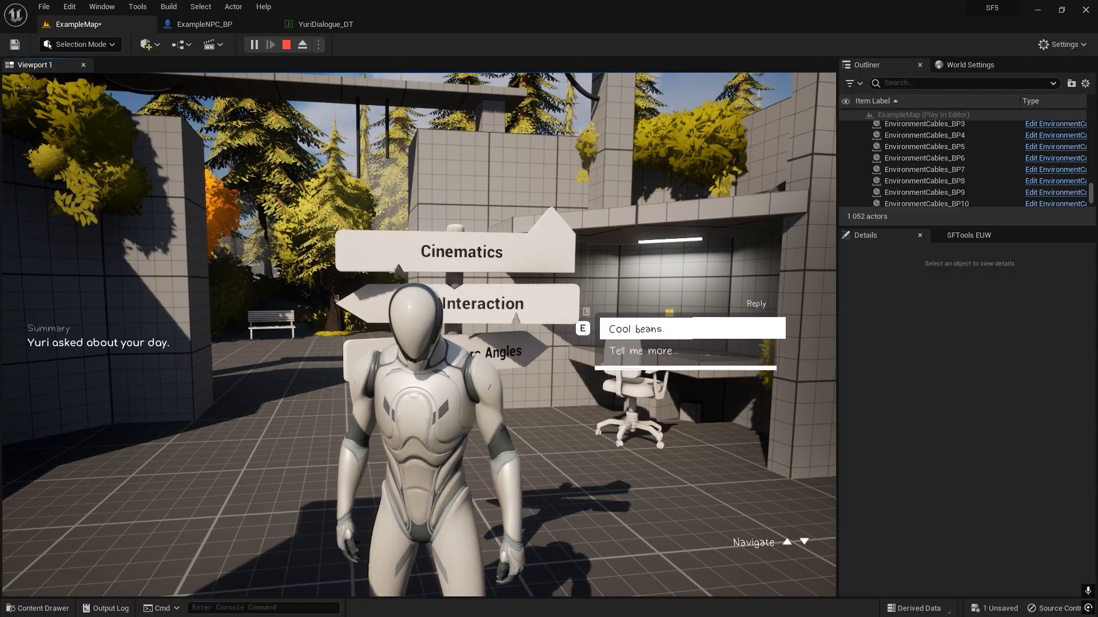
pyautogui.press('Down')
pyautogui.press('Up')
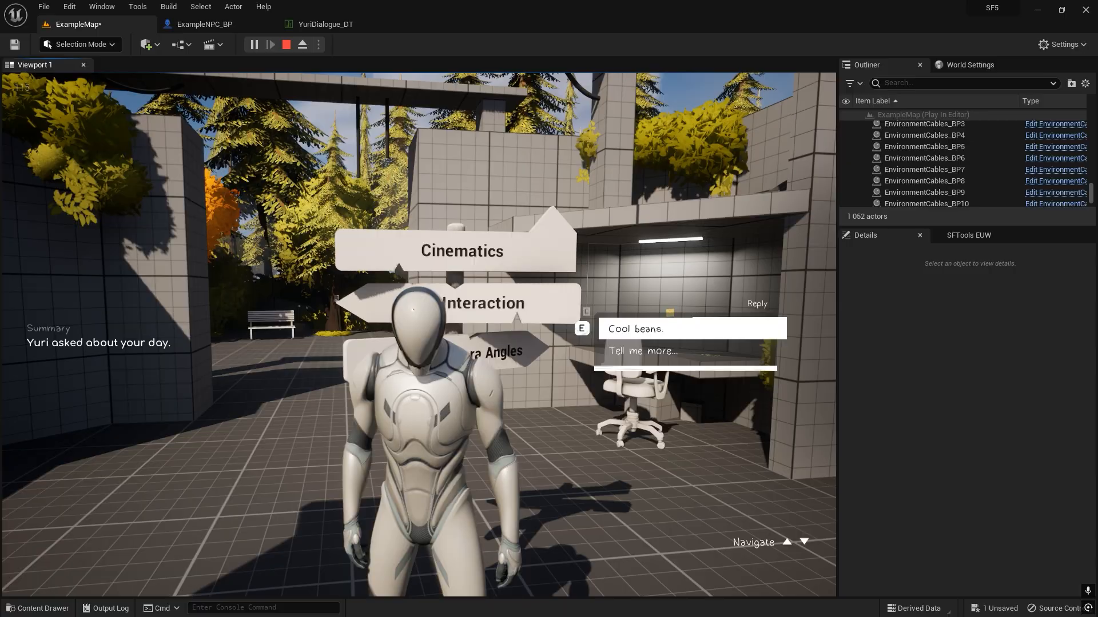
pyautogui.press('Down')
pyautogui.press('e')
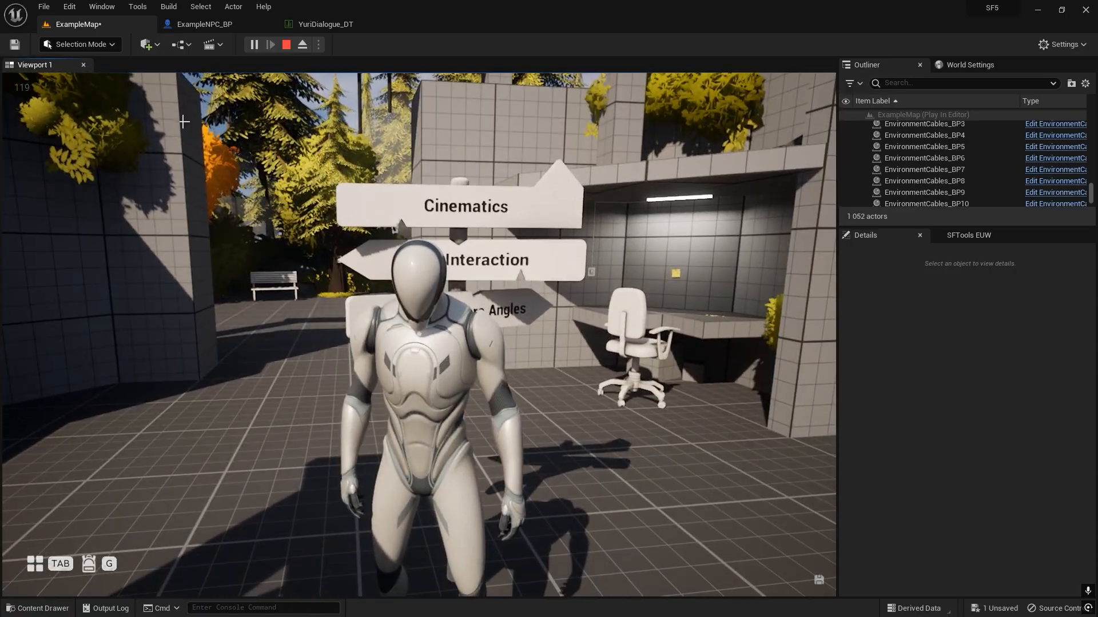
pyautogui.press('Escape')
# Examine both rows of YuriDialogue_DT, comparing each row's reply condition with its DisplayRepliesAfter entries.
pyautogui.click(316, 24)
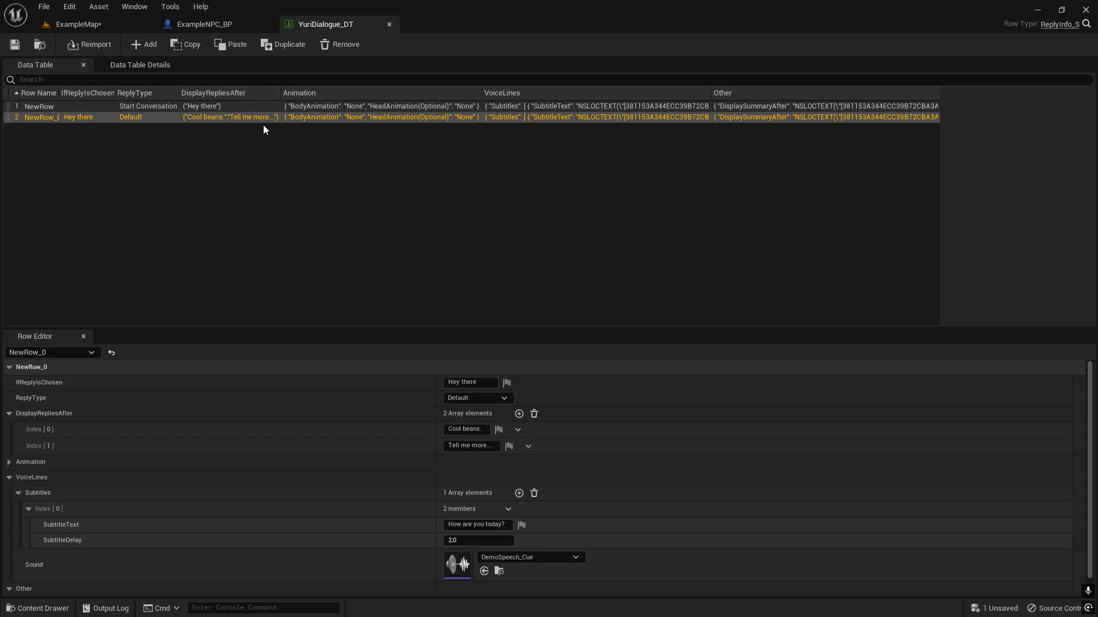
pyautogui.click(272, 232)
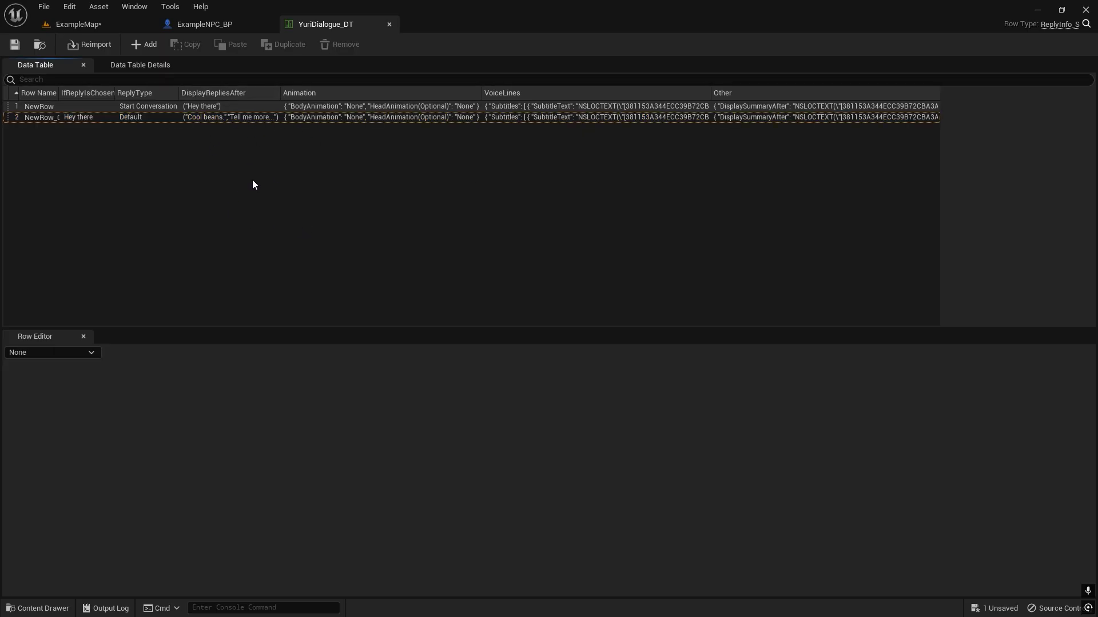
pyautogui.click(220, 107)
pyautogui.click(225, 116)
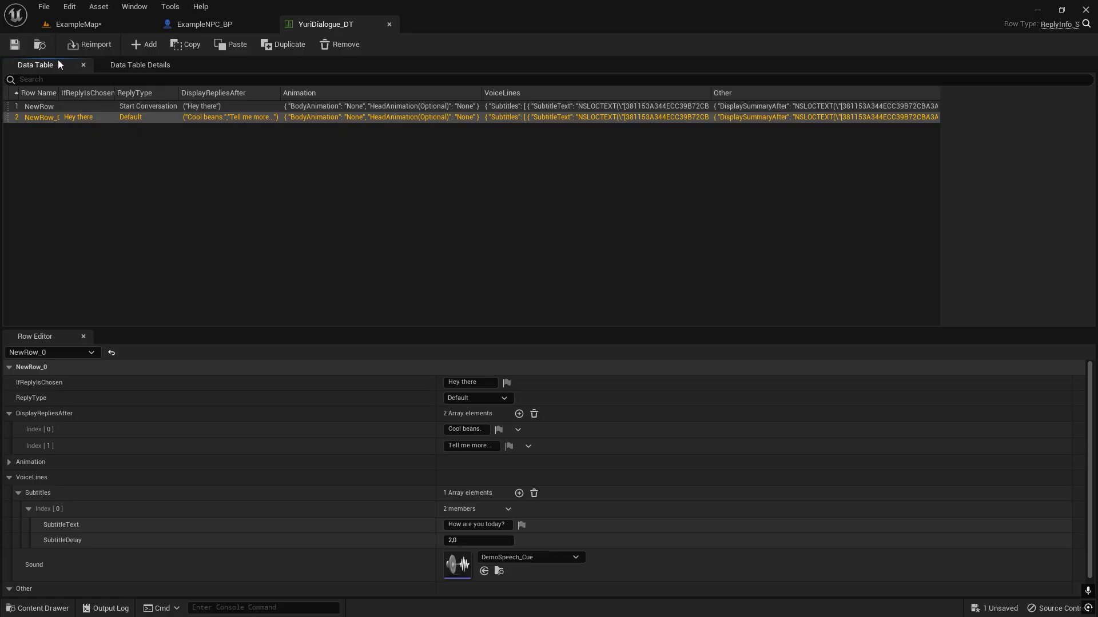
pyautogui.click(98, 27)
pyautogui.click(304, 26)
pyautogui.click(165, 215)
pyautogui.click(231, 108)
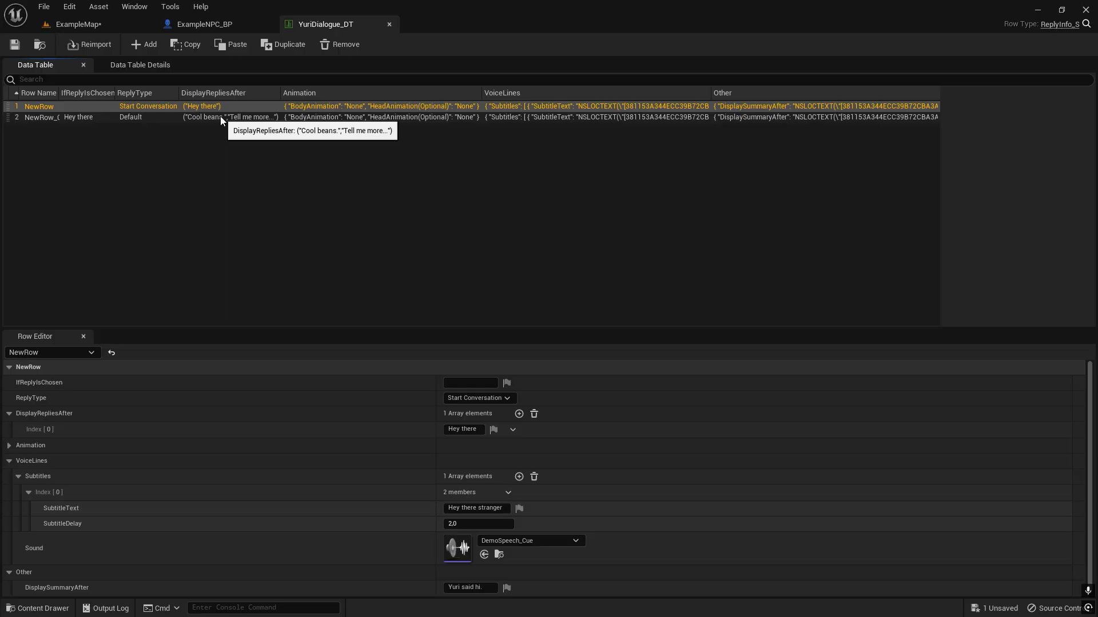
pyautogui.click(221, 115)
pyautogui.click(217, 148)
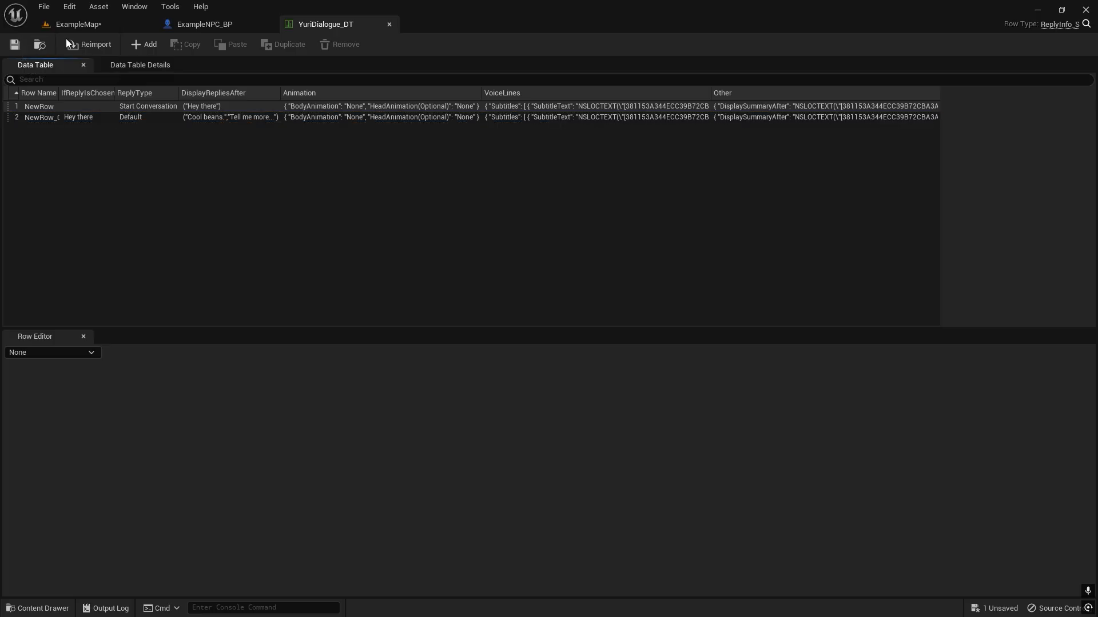
# Select the ExampleNPC_BP character in ExampleMap and expand the Other settings of its NPCInfo.
pyautogui.click(78, 24)
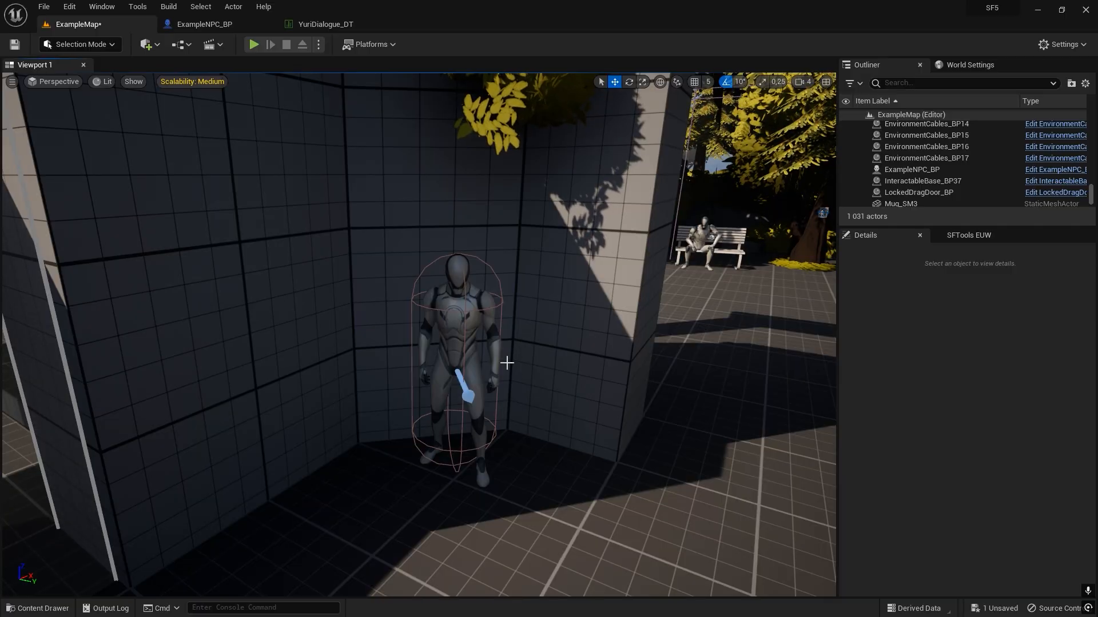
pyautogui.hotkey('ctrl', 'space')
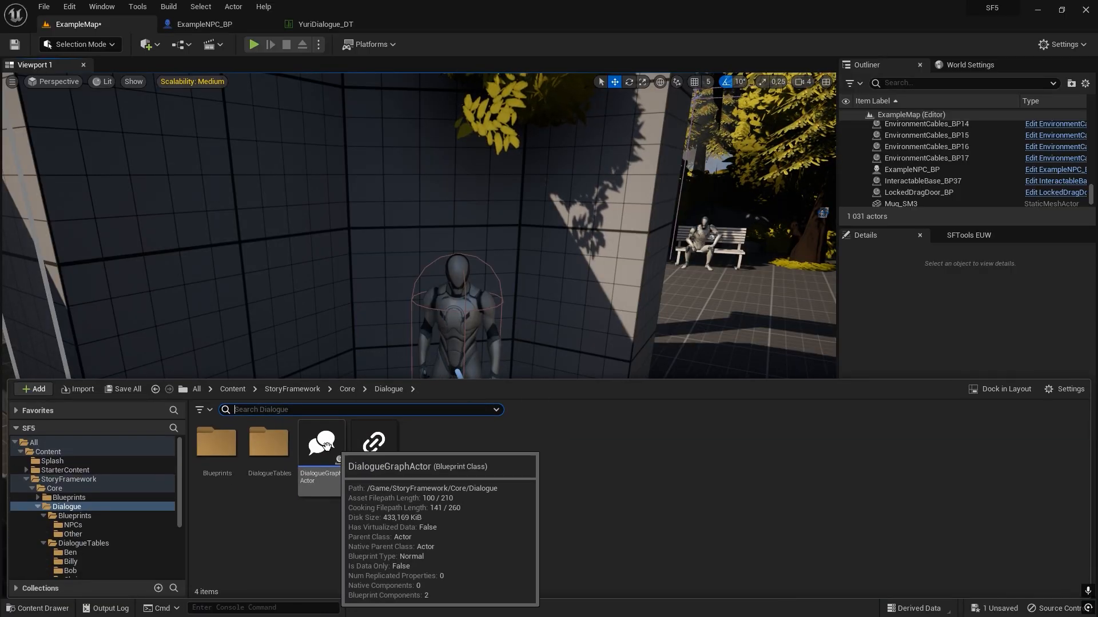
pyautogui.moveTo(454, 313)
pyautogui.mouseDown(button='right')
pyautogui.moveTo(458, 302)
pyautogui.moveTo(445, 307)
pyautogui.mouseUp(button='right')
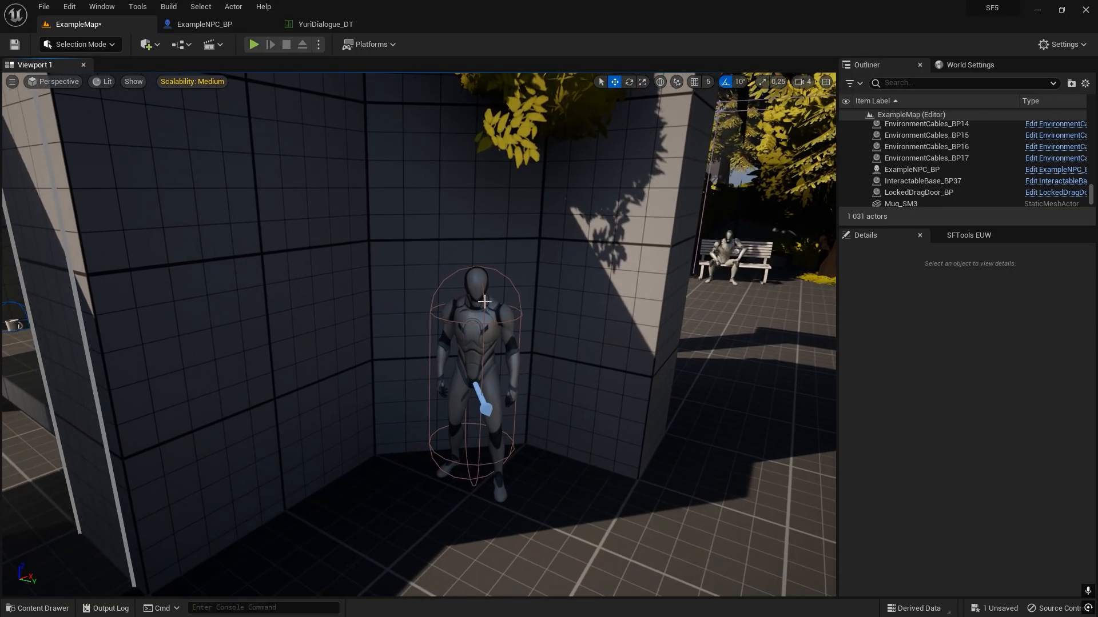
pyautogui.click(484, 301)
pyautogui.scroll(-1, 936, 462)
pyautogui.click(869, 497)
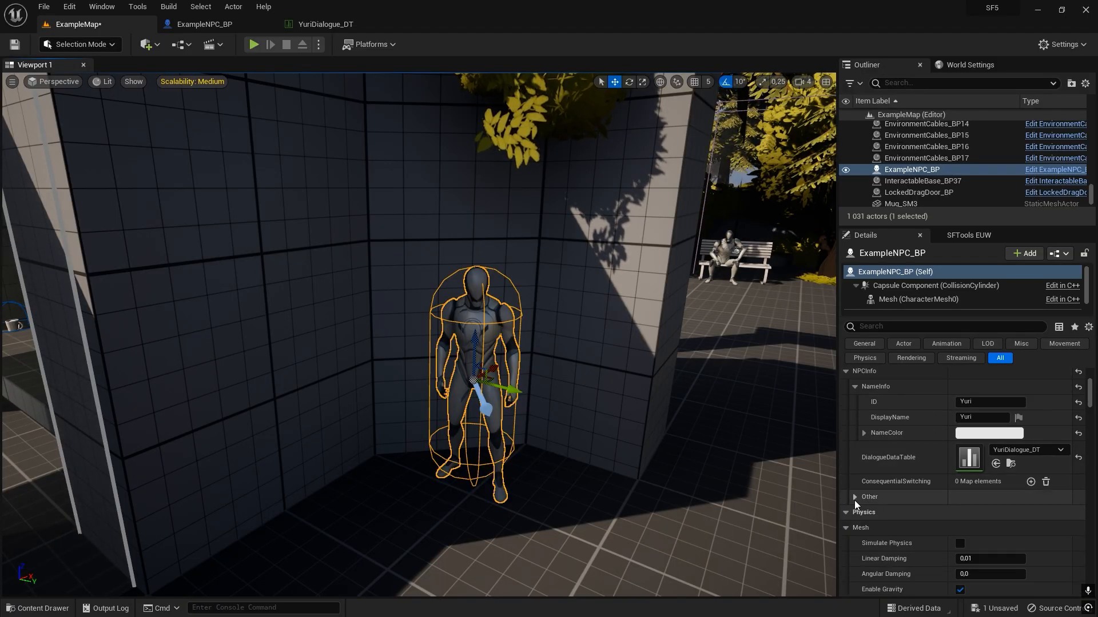
pyautogui.click(854, 499)
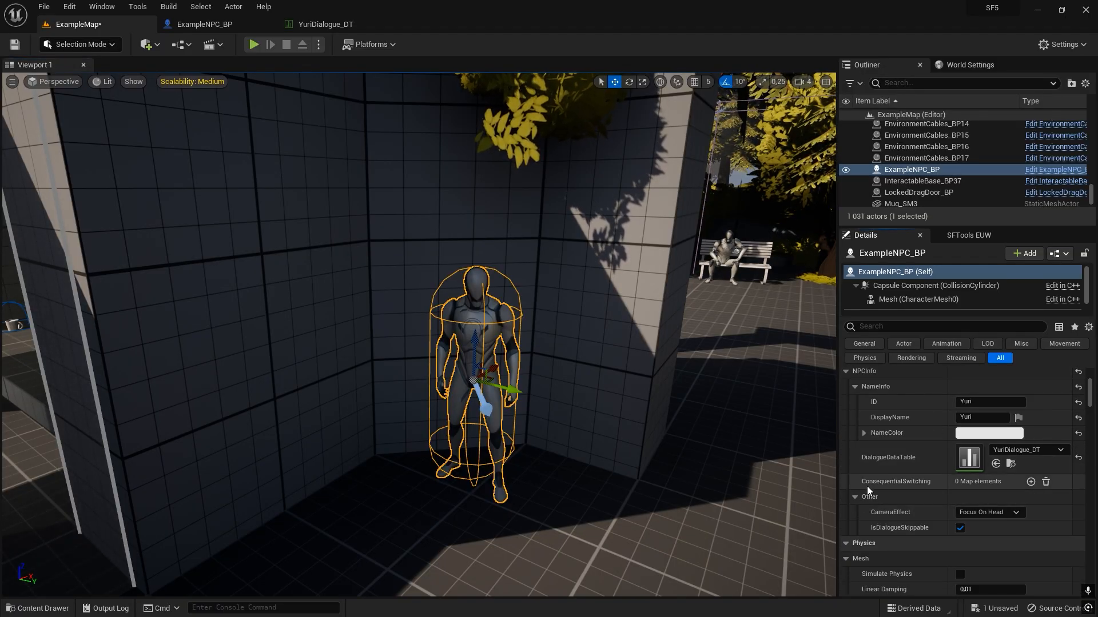
pyautogui.scroll(1, 886, 441)
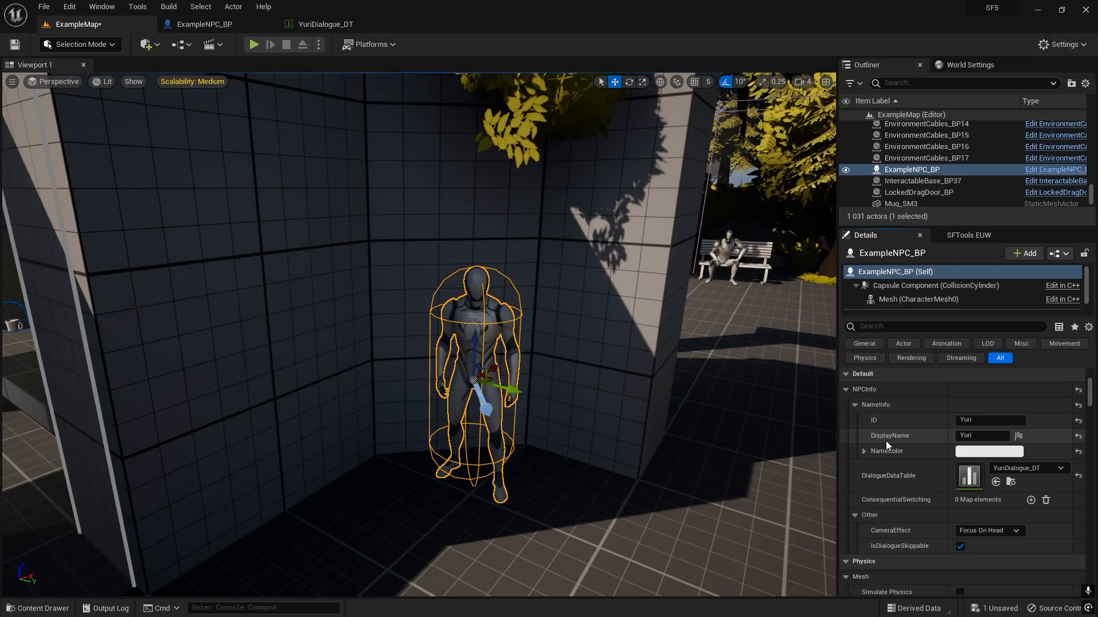
pyautogui.scroll(-1, 886, 441)
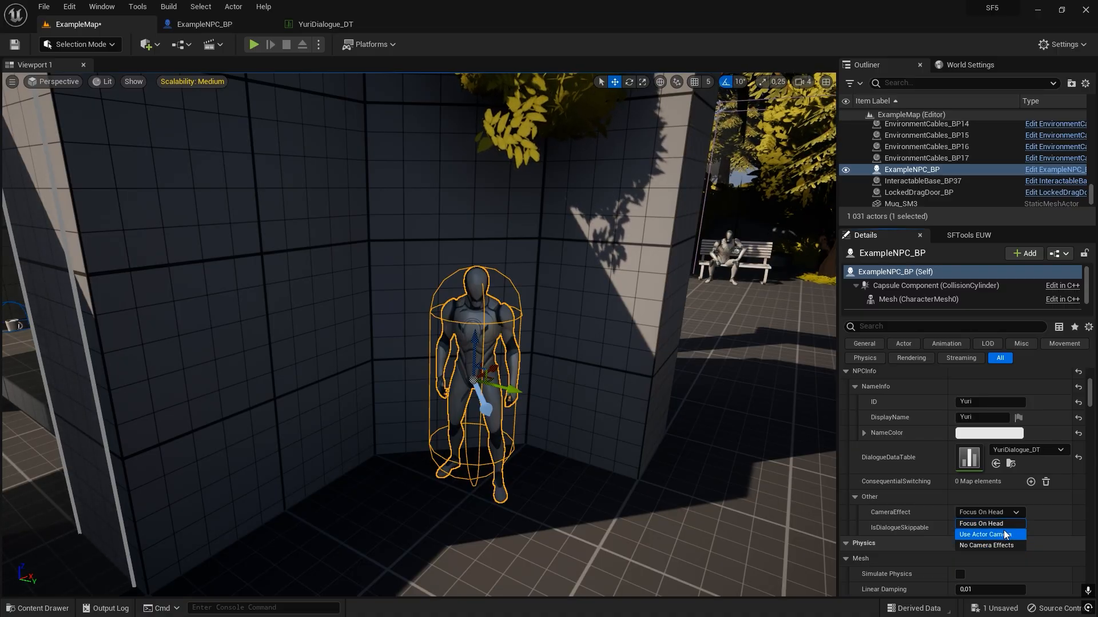
# Play-test the NPC's conversation with CameraEffect on Focus On Head and dialogue skippable, and end the play session.
pyautogui.click(972, 524)
pyautogui.click(960, 528)
pyautogui.click(253, 44)
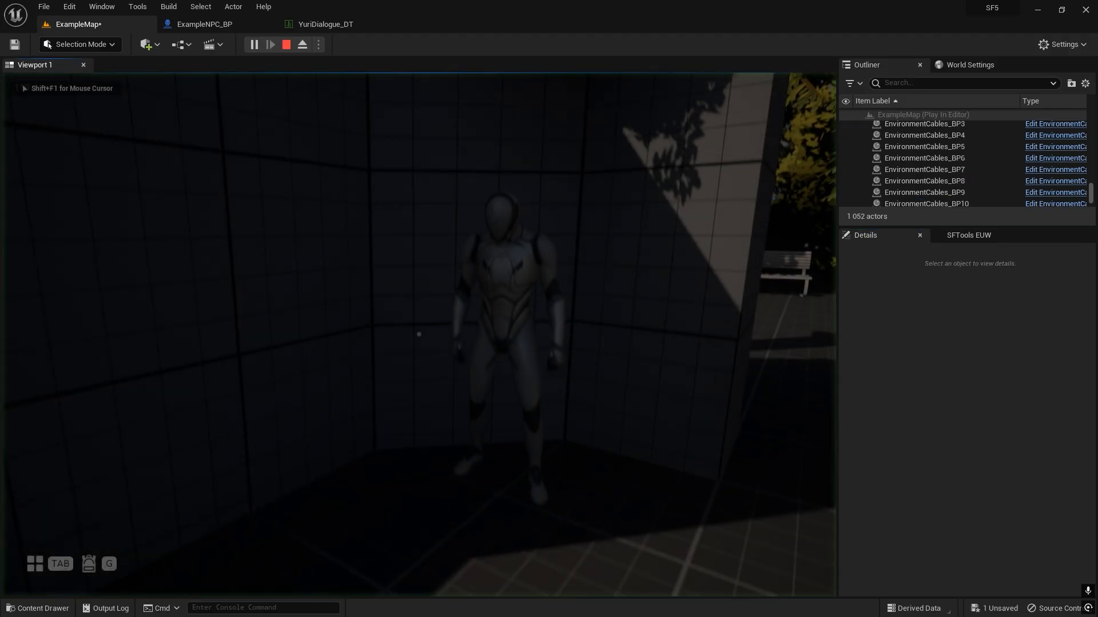
pyautogui.press('f')
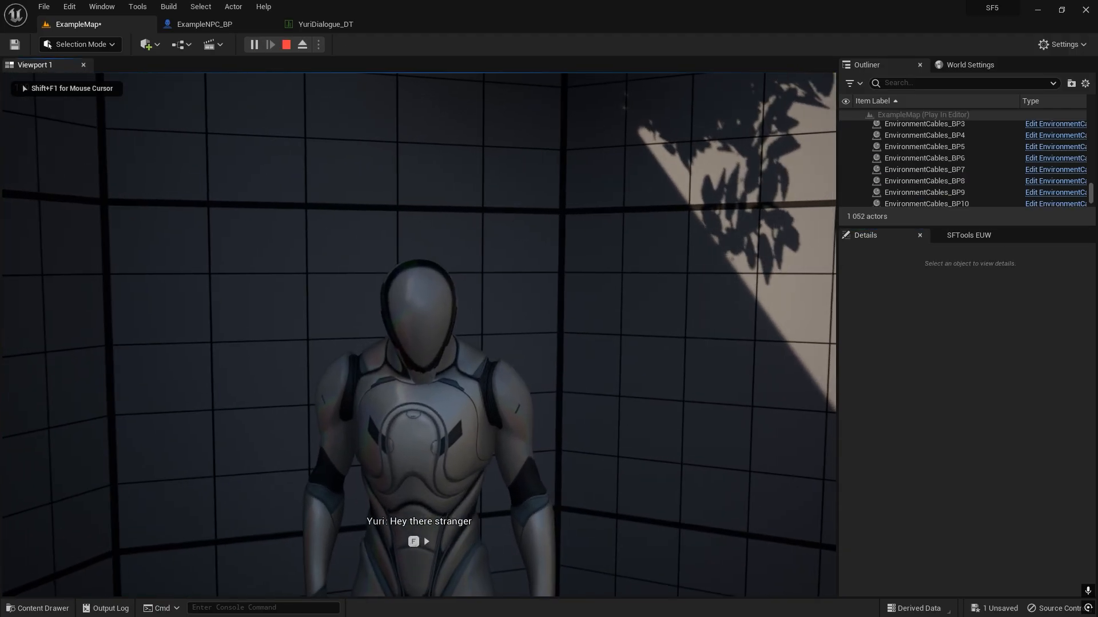
pyautogui.press('f')
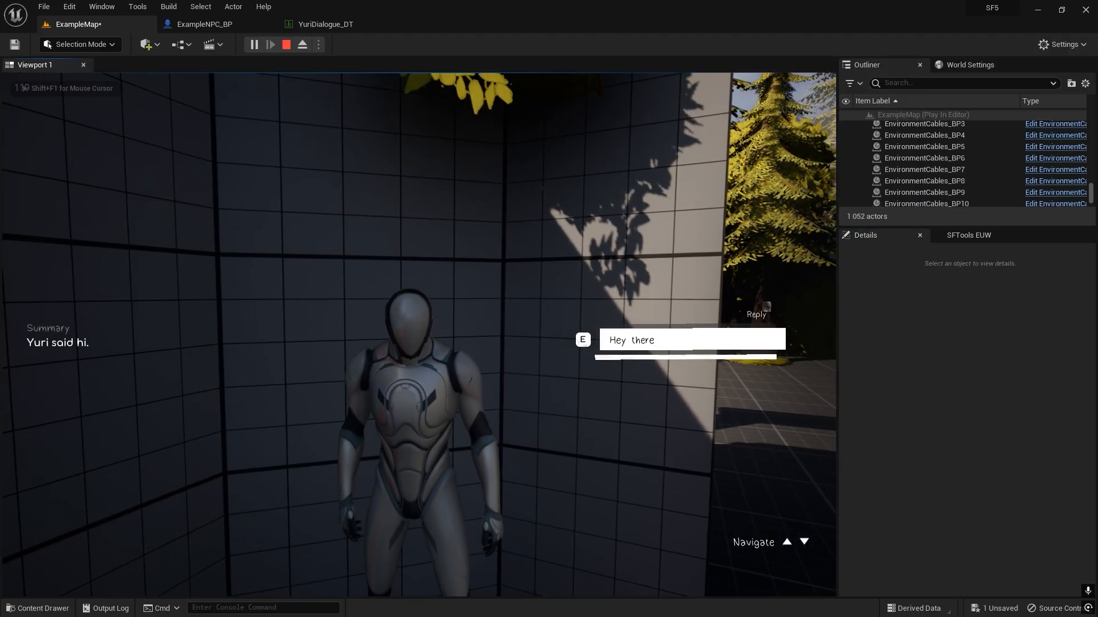
pyautogui.press('f')
pyautogui.press('f')
pyautogui.press('Escape')
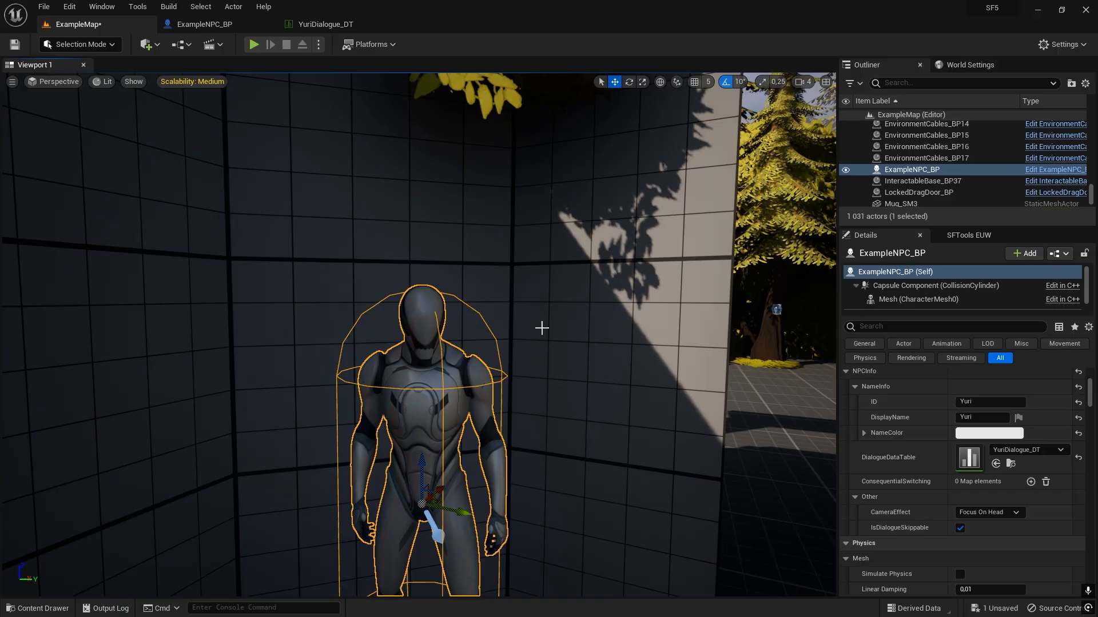
# Set the selected NPC's CameraEffect to Use Actor Camera.
pyautogui.click(989, 512)
pyautogui.click(993, 534)
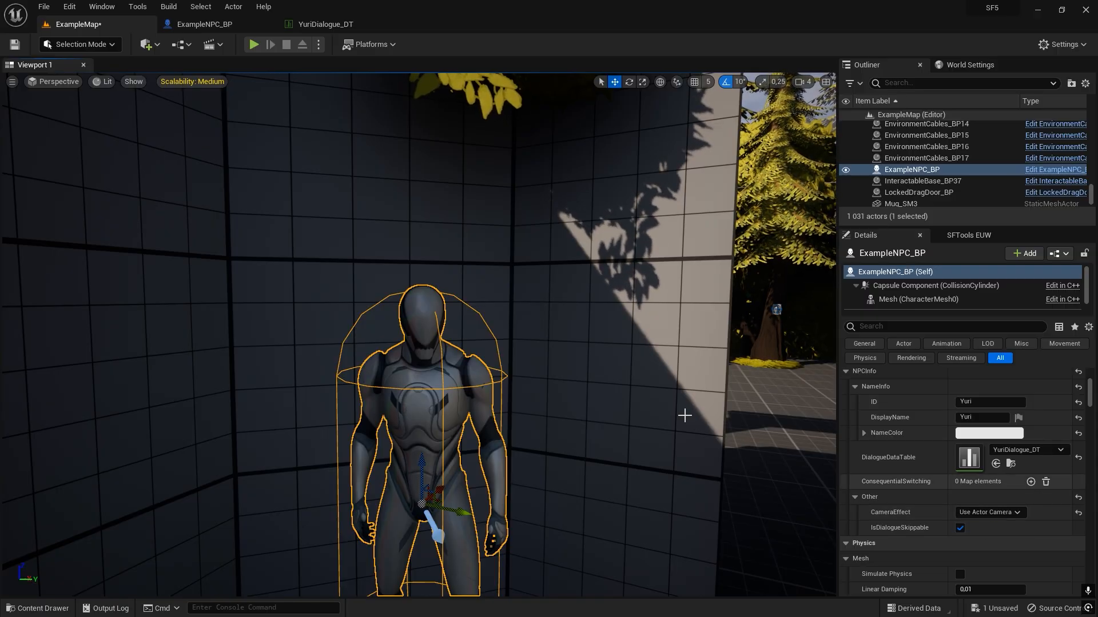
pyautogui.press('s')
pyautogui.moveTo(521, 315)
pyautogui.mouseDown(button='right')
pyautogui.moveTo(518, 366)
pyautogui.moveTo(528, 354)
pyautogui.moveTo(521, 315)
pyautogui.mouseUp(button='right')
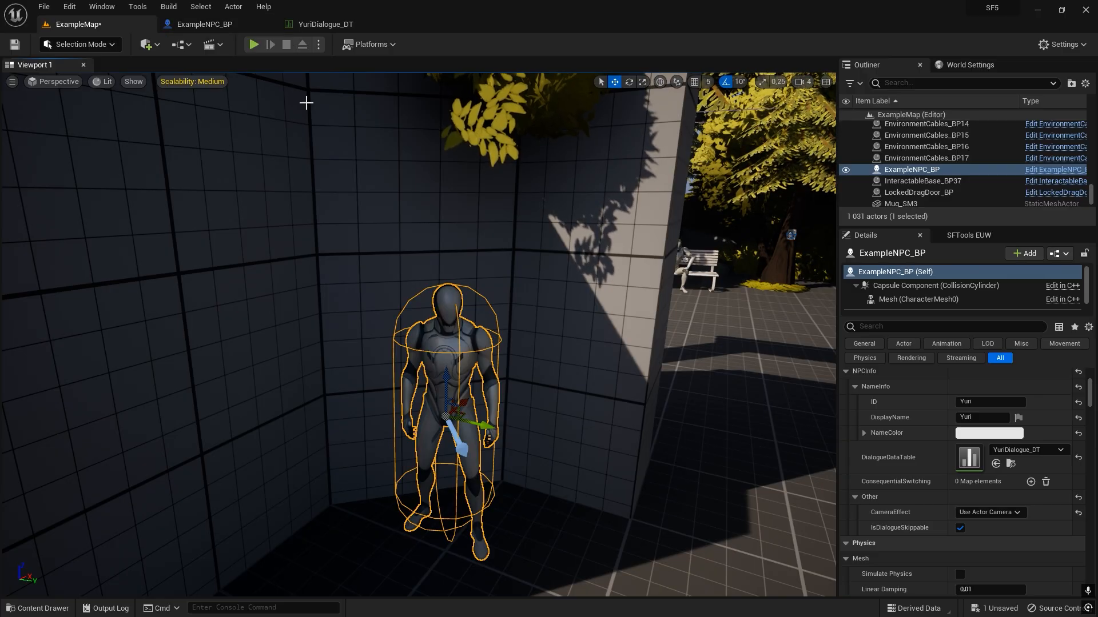
pyautogui.click(200, 29)
pyautogui.click(27, 84)
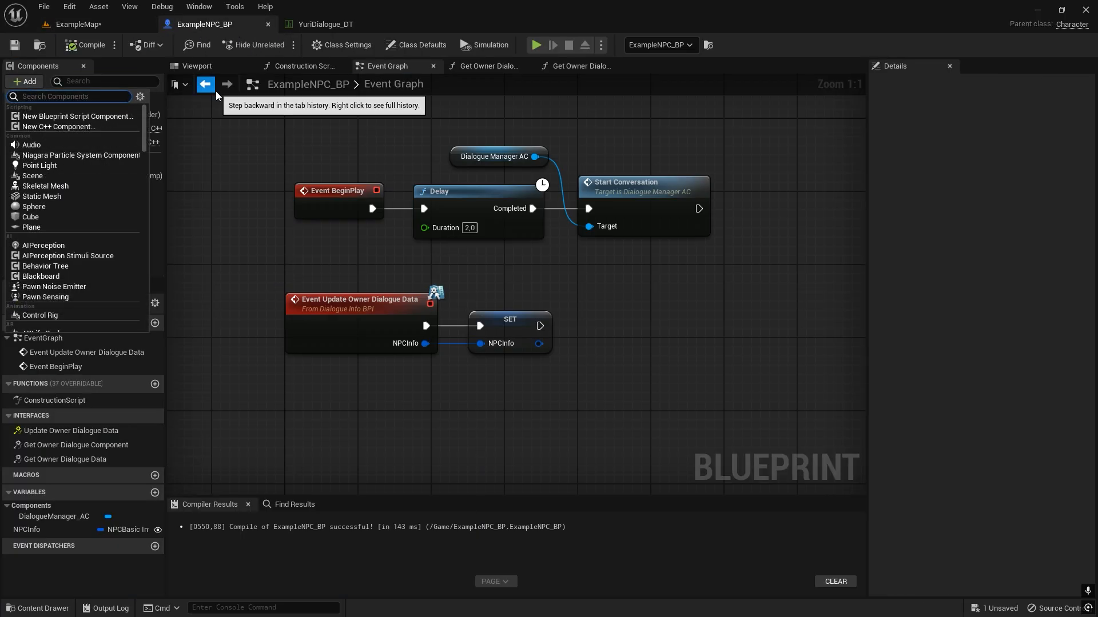
pyautogui.write('camrea')
pyautogui.press('BackSpace')
pyautogui.press('BackSpace')
pyautogui.press('BackSpace')
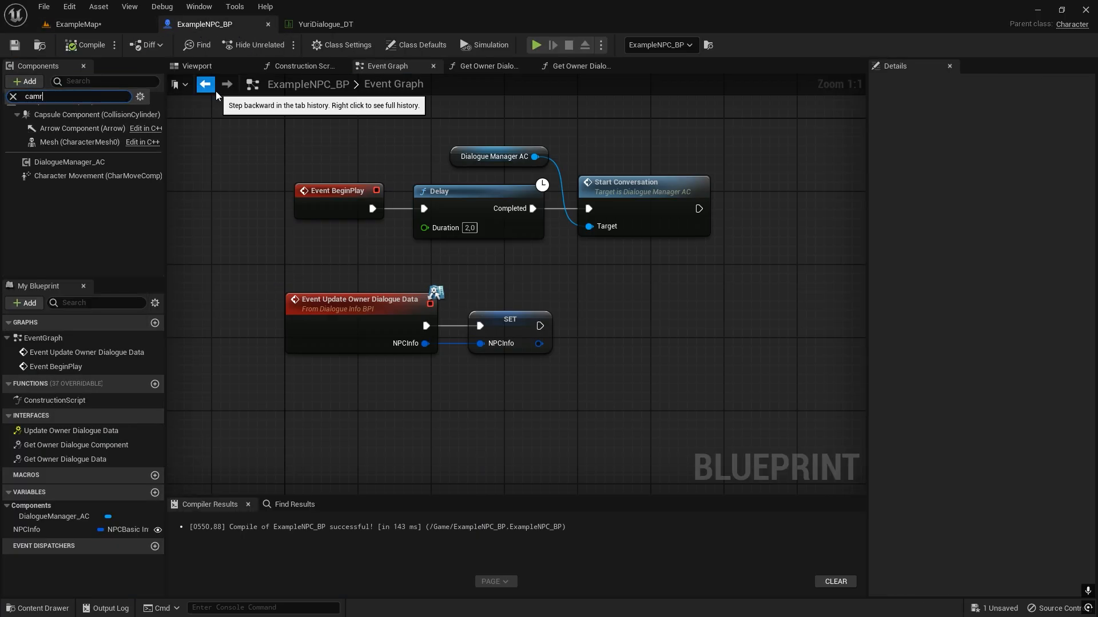
pyautogui.write('eracom')
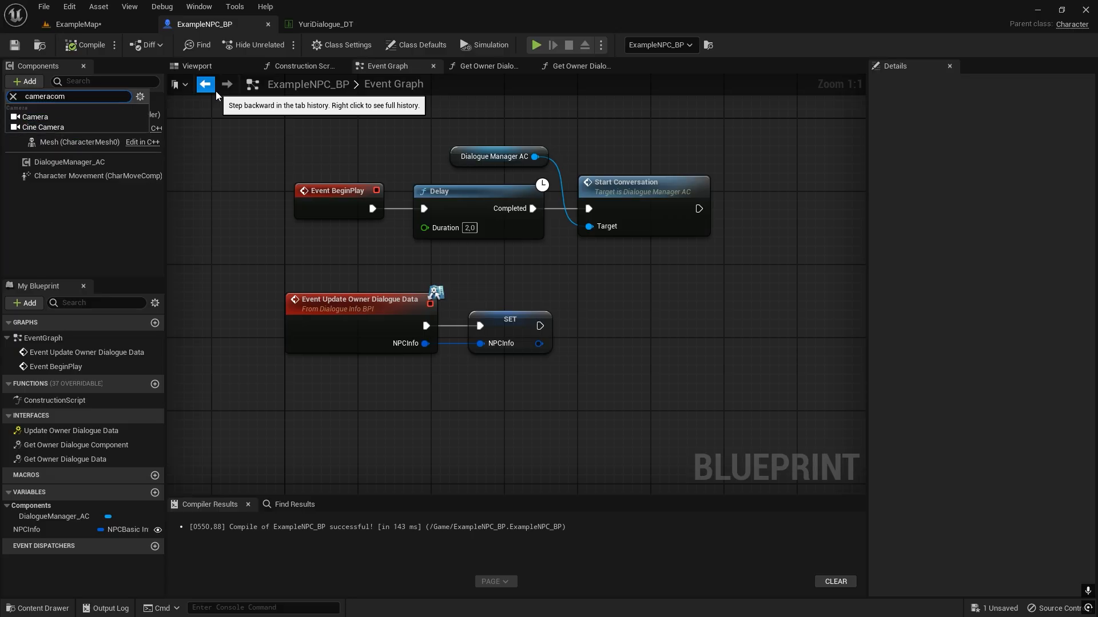
pyautogui.click(43, 126)
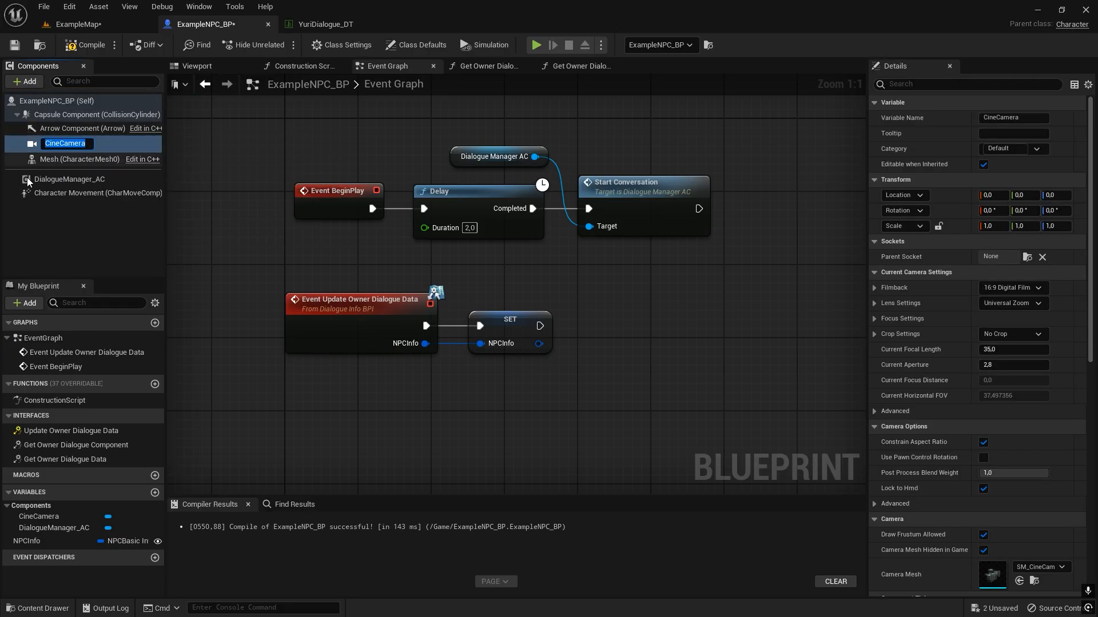
pyautogui.click(59, 217)
pyautogui.click(48, 141)
pyautogui.press('Delete')
# Add a plain Camera component to ExampleNPC_BP and compile the Blueprint.
pyautogui.click(27, 82)
pyautogui.write('camera')
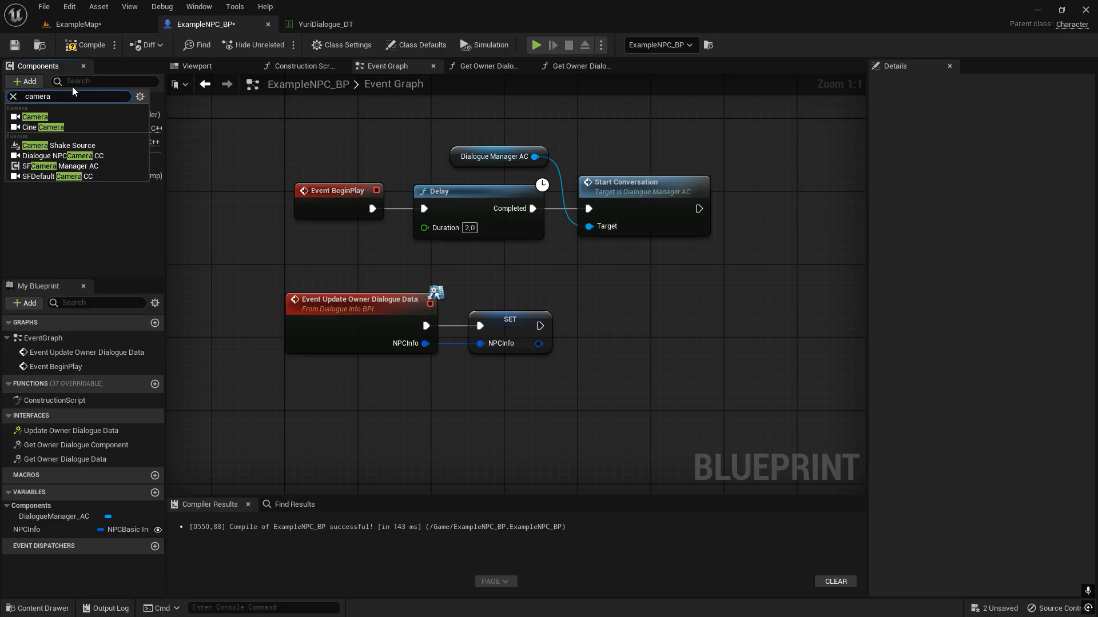
pyautogui.click(68, 115)
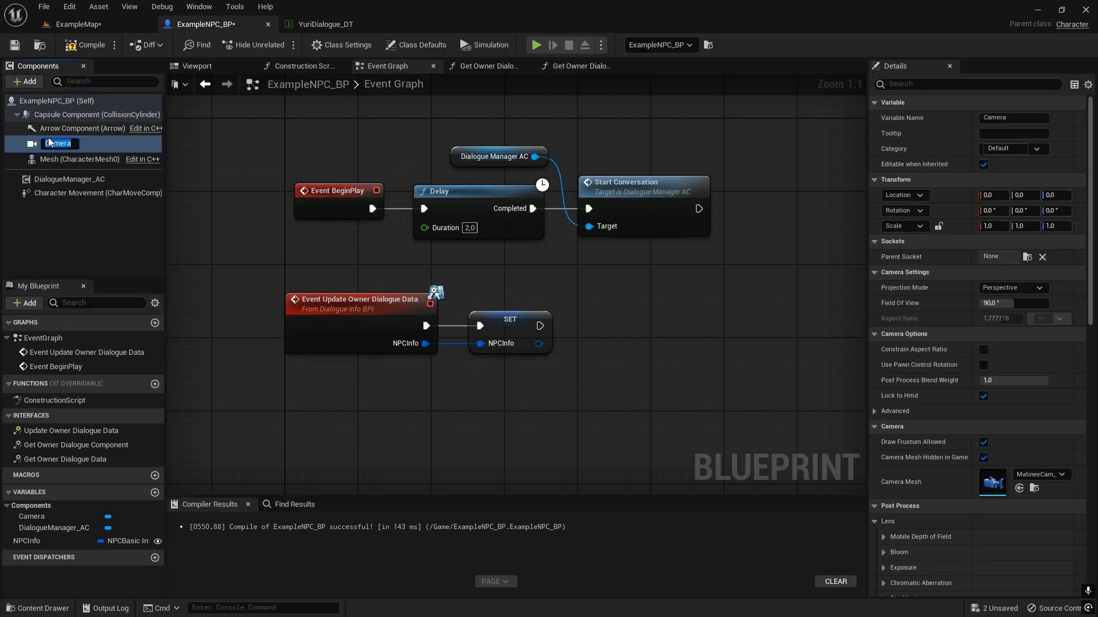
pyautogui.click(26, 144)
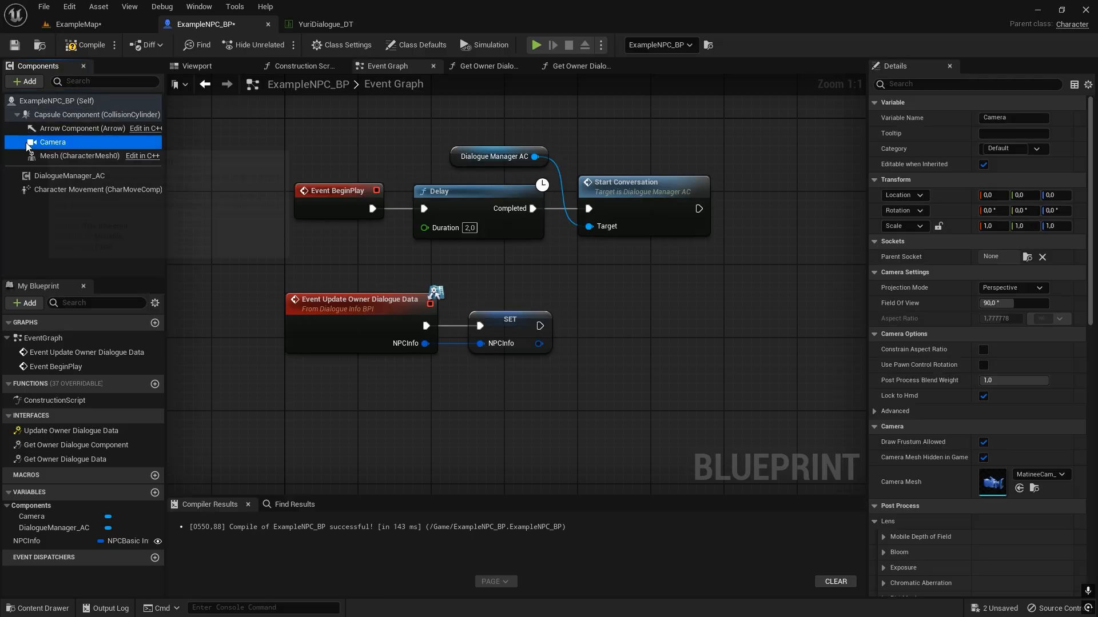
# Move the NPC's Camera component out in front of the character in ExampleMap and rotate it to face the NPC.
pyautogui.click(85, 28)
pyautogui.press('f')
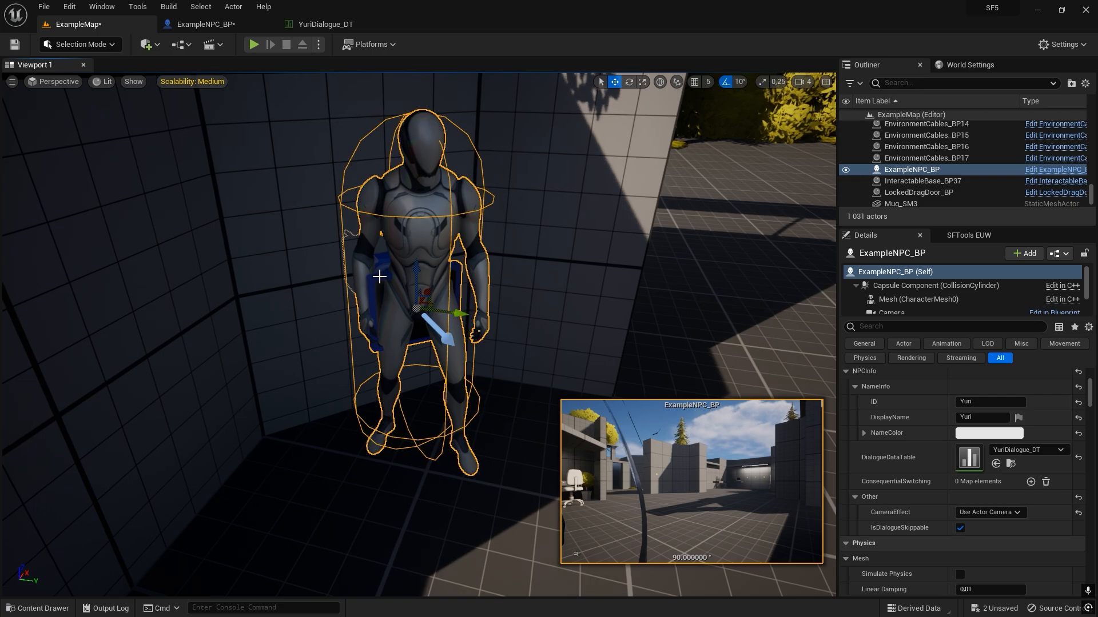
pyautogui.click(387, 305)
pyautogui.press('f')
pyautogui.moveTo(406, 303); pyautogui.dragTo(405, 456)
pyautogui.press('e')
pyautogui.moveTo(416, 496); pyautogui.dragTo(300, 507)
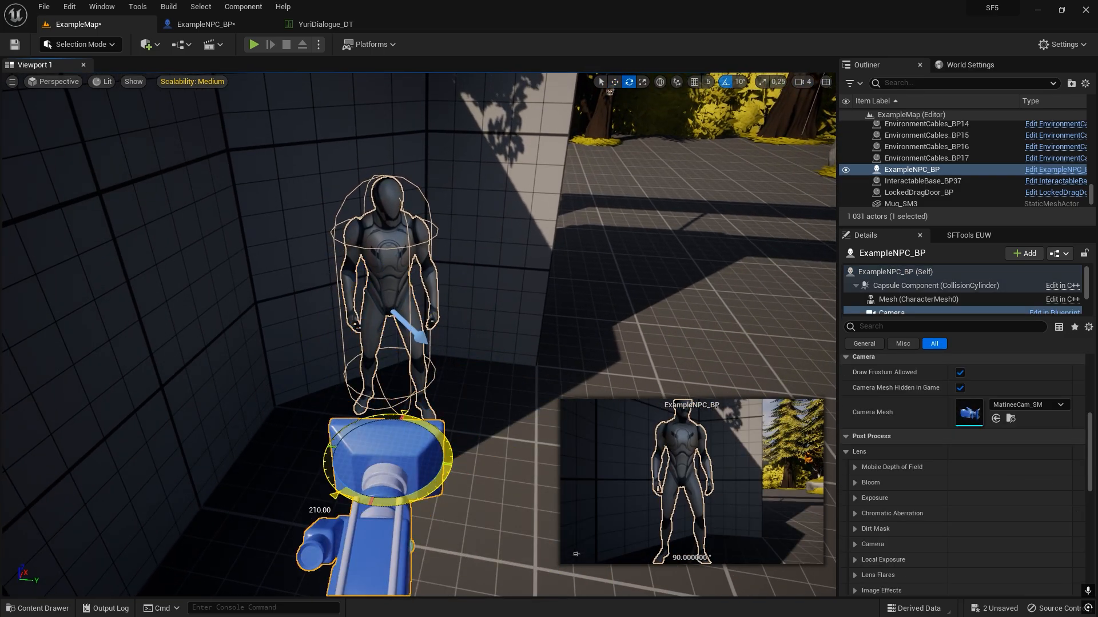
# Raise the Camera component and shift it to the NPC's side so it frames the upper body, and deselect it.
pyautogui.press('w')
pyautogui.moveTo(385, 428); pyautogui.dragTo(375, 254)
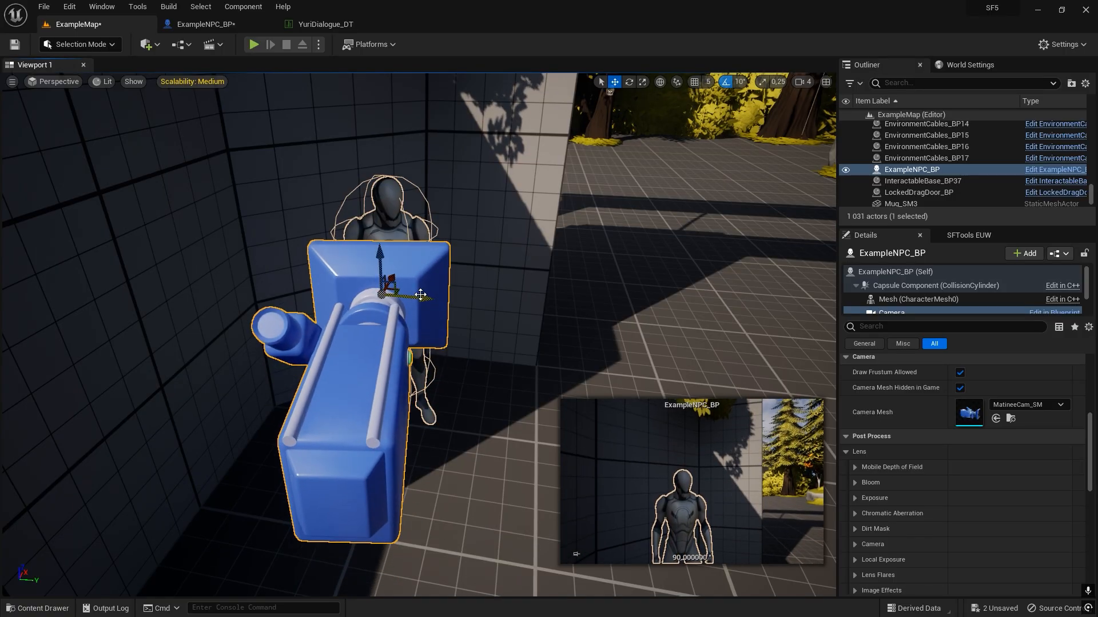
pyautogui.moveTo(421, 296); pyautogui.dragTo(331, 311)
pyautogui.press('e')
pyautogui.press('d')
pyautogui.moveTo(497, 267); pyautogui.dragTo(480, 244, button='right')
pyautogui.press('Escape')
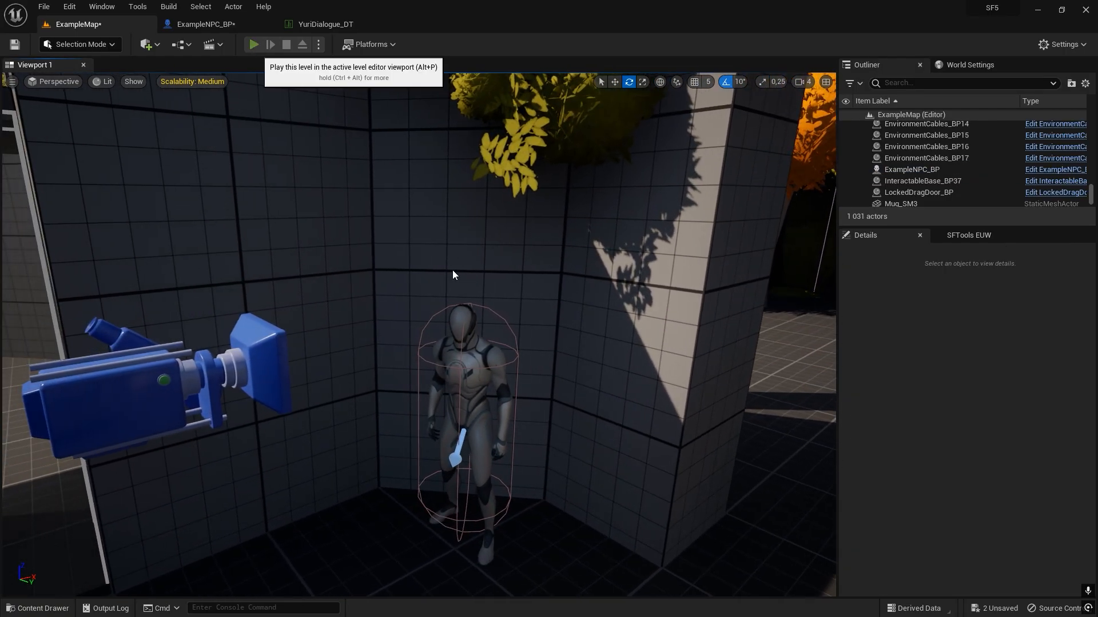
# Play-test the NPC's conversation through its own Camera component and end the play session.
pyautogui.click(255, 45)
pyautogui.press('f')
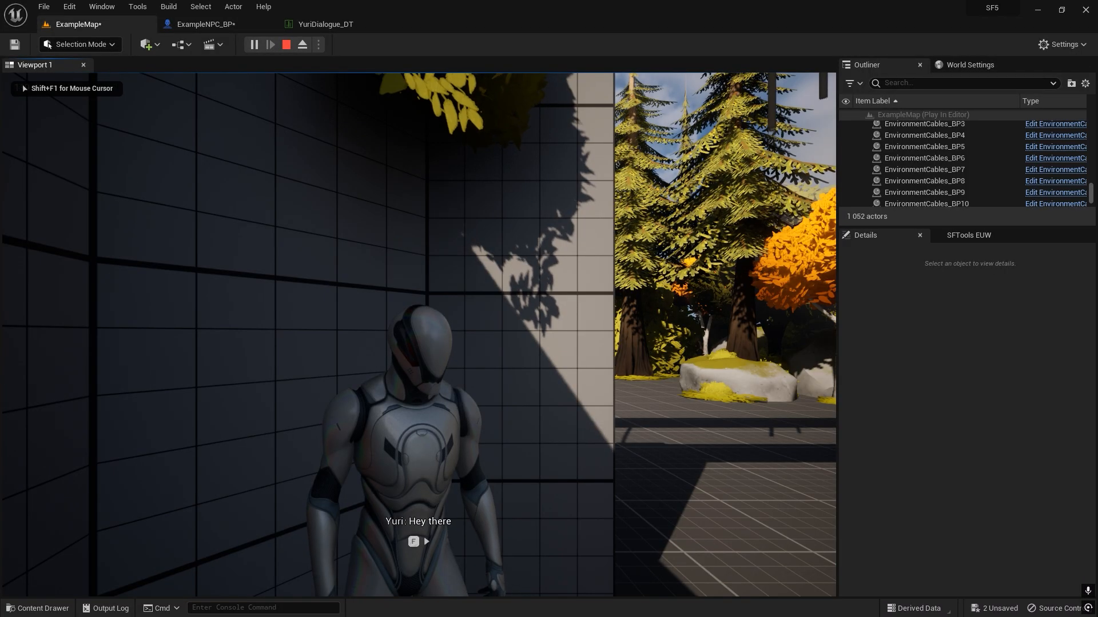
pyautogui.press('f')
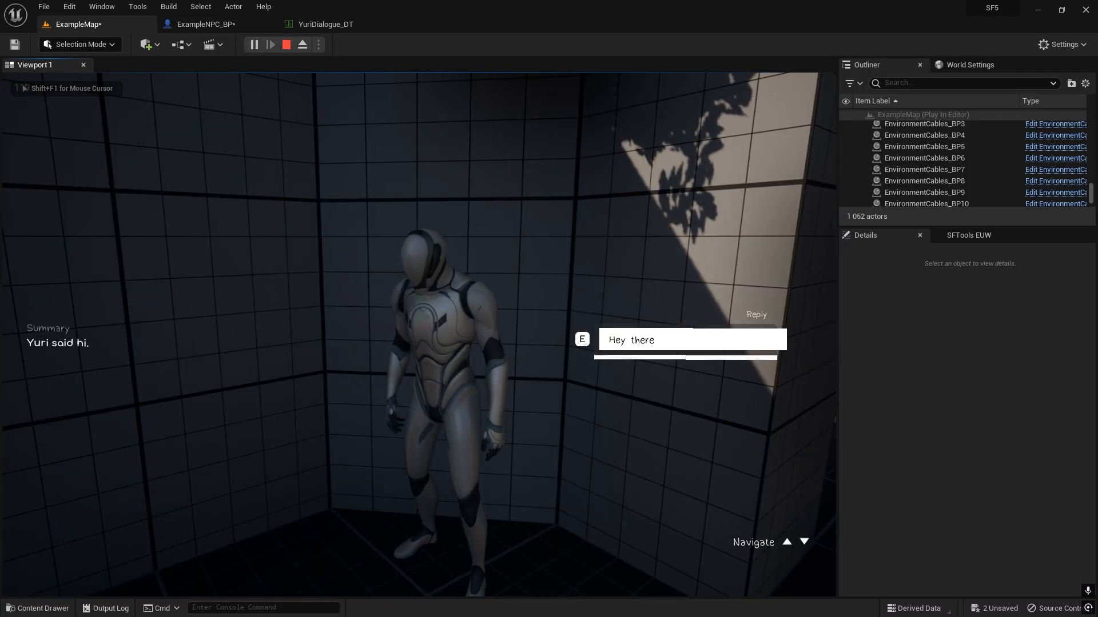
pyautogui.press('Escape')
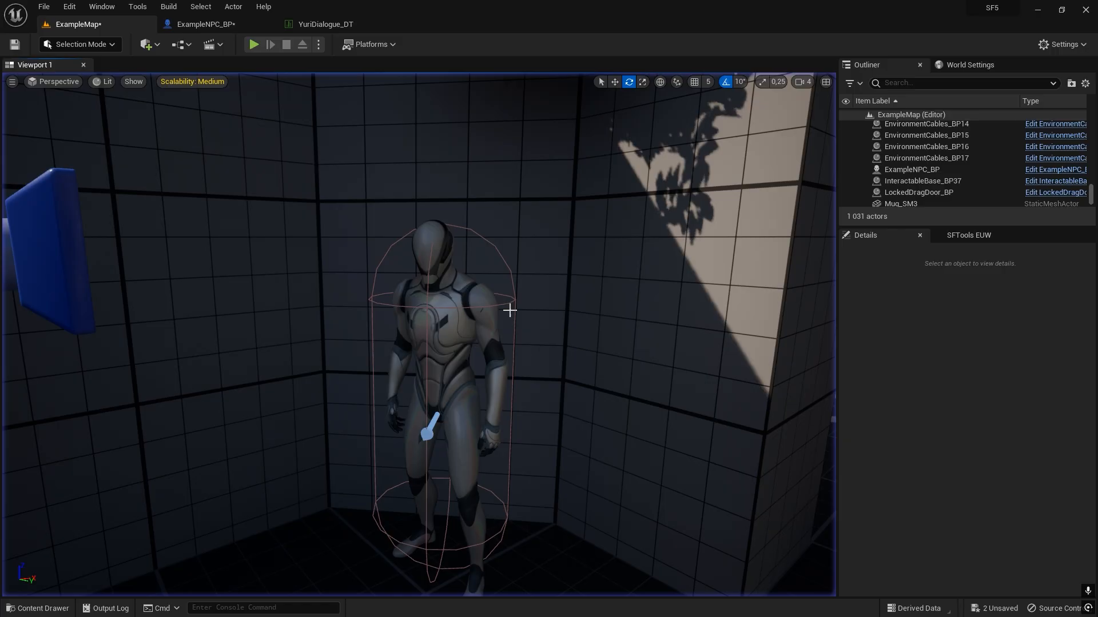
# Examine the NPC's camera and the dialogue cameras placed around the group of three NPCs in ExampleMap.
pyautogui.press('s')
pyautogui.moveTo(509, 310); pyautogui.dragTo(306, 296, button='right')
pyautogui.click(338, 291)
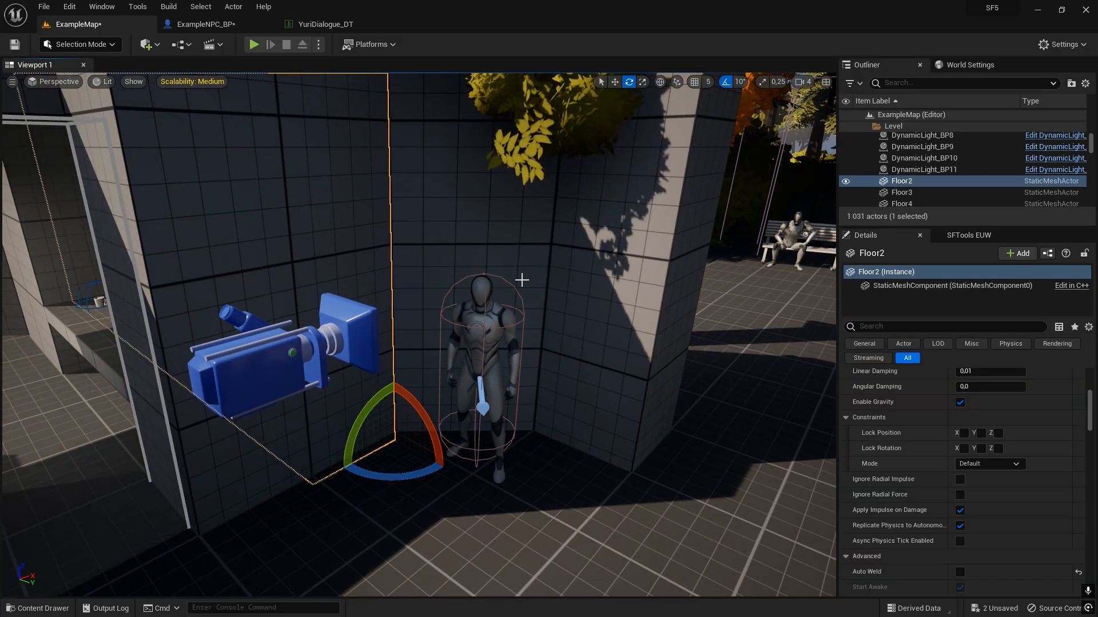
pyautogui.moveTo(554, 350)
pyautogui.mouseDown(button='right')
pyautogui.moveTo(577, 363)
pyautogui.moveTo(432, 313)
pyautogui.moveTo(552, 338)
pyautogui.moveTo(539, 342)
pyautogui.mouseUp(button='right')
pyautogui.press('Escape')
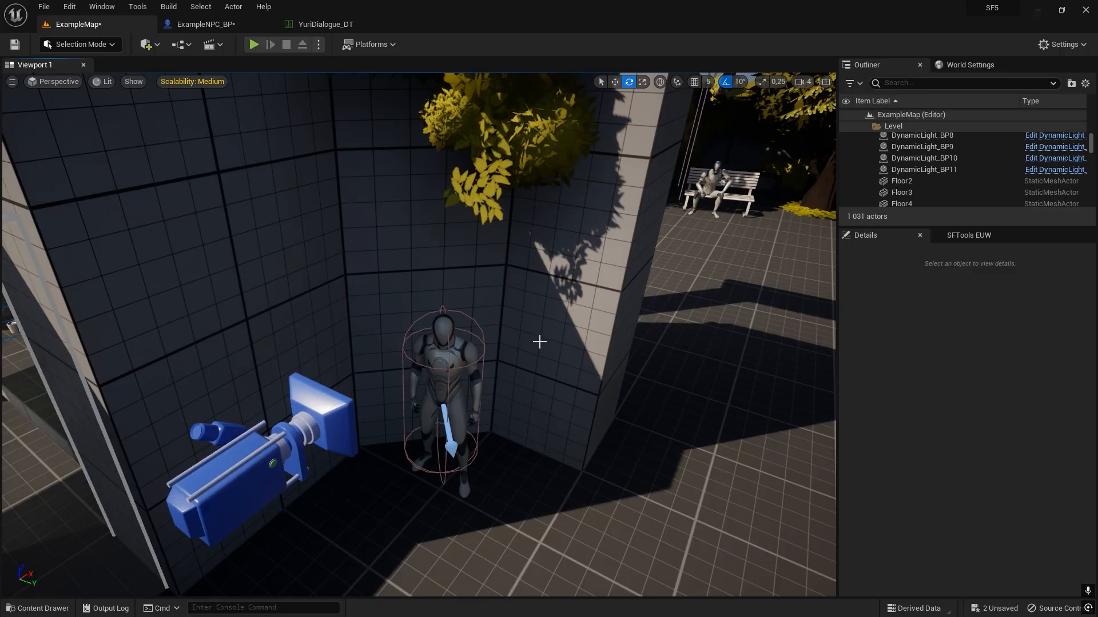
pyautogui.moveTo(611, 336); pyautogui.dragTo(717, 433, button='right')
pyautogui.press('w')
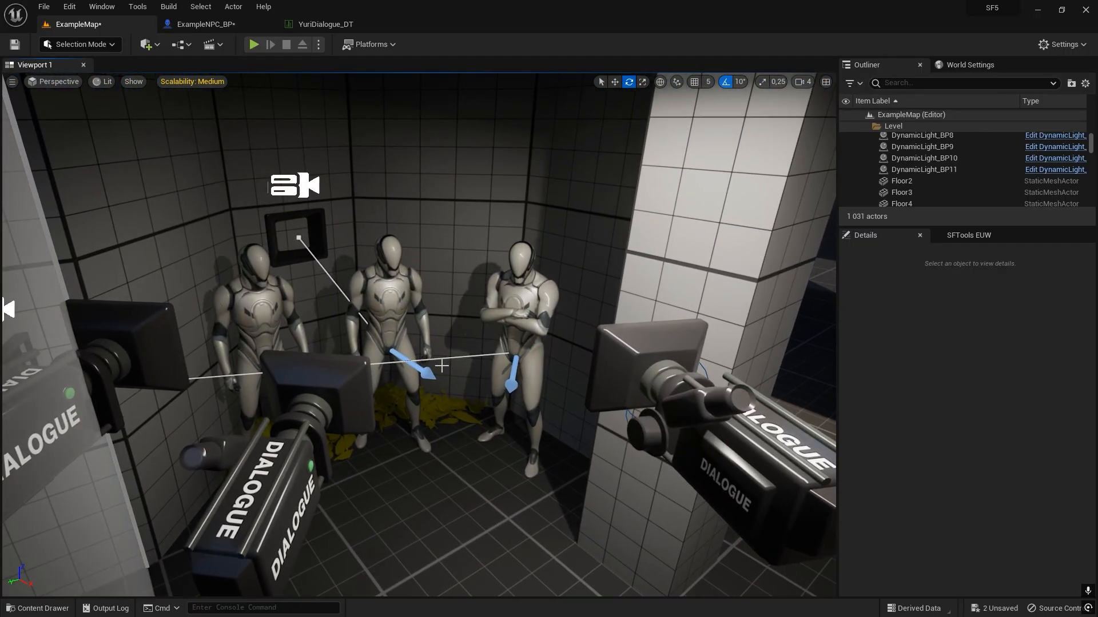
pyautogui.moveTo(441, 366); pyautogui.dragTo(379, 403, button='right')
pyautogui.moveTo(418, 268); pyautogui.dragTo(533, 317, button='right')
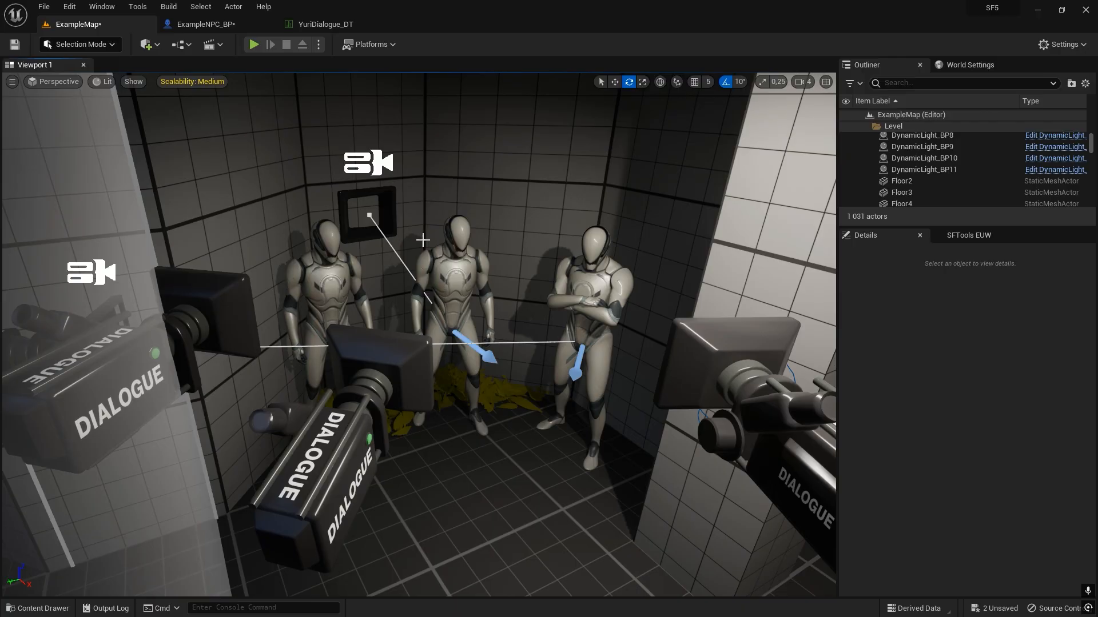
# Open the Blueprint of the ExampleNPC_BP character from the level and delete its Camera component.
pyautogui.moveTo(423, 251); pyautogui.dragTo(486, 268, button='right')
pyautogui.press('w')
pyautogui.click(474, 297)
pyautogui.press('w')
pyautogui.rightClick(474, 298)
pyautogui.click(561, 334)
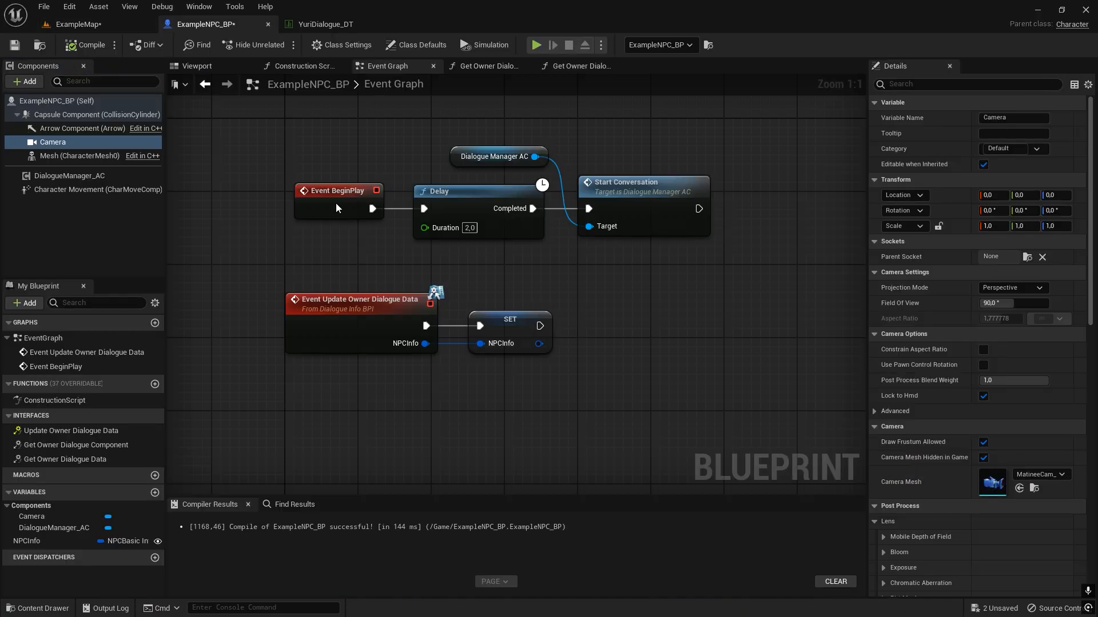
pyautogui.press('Delete')
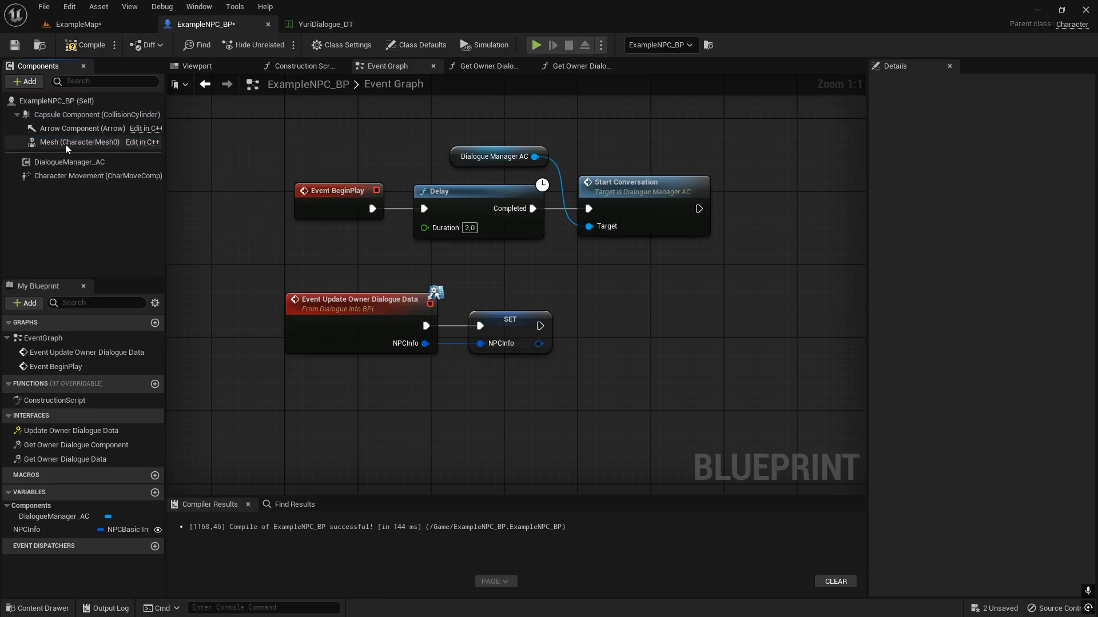
# Add a Dialogue NPCCamera CC component to ExampleNPC_BP, and compile and save the Blueprint.
pyautogui.click(34, 83)
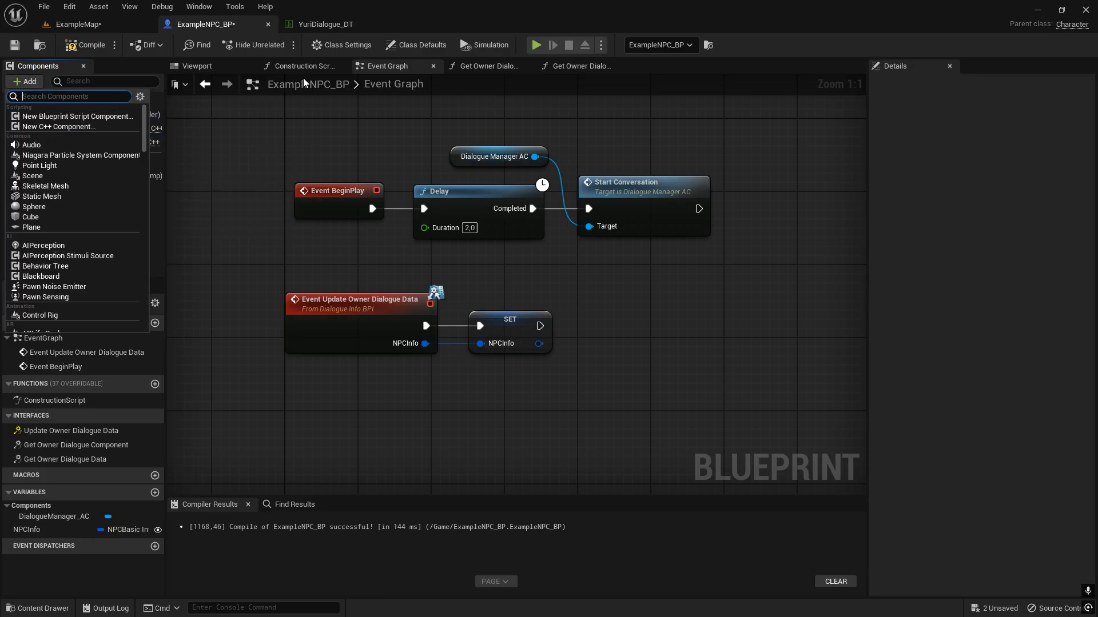
pyautogui.write('dialogue')
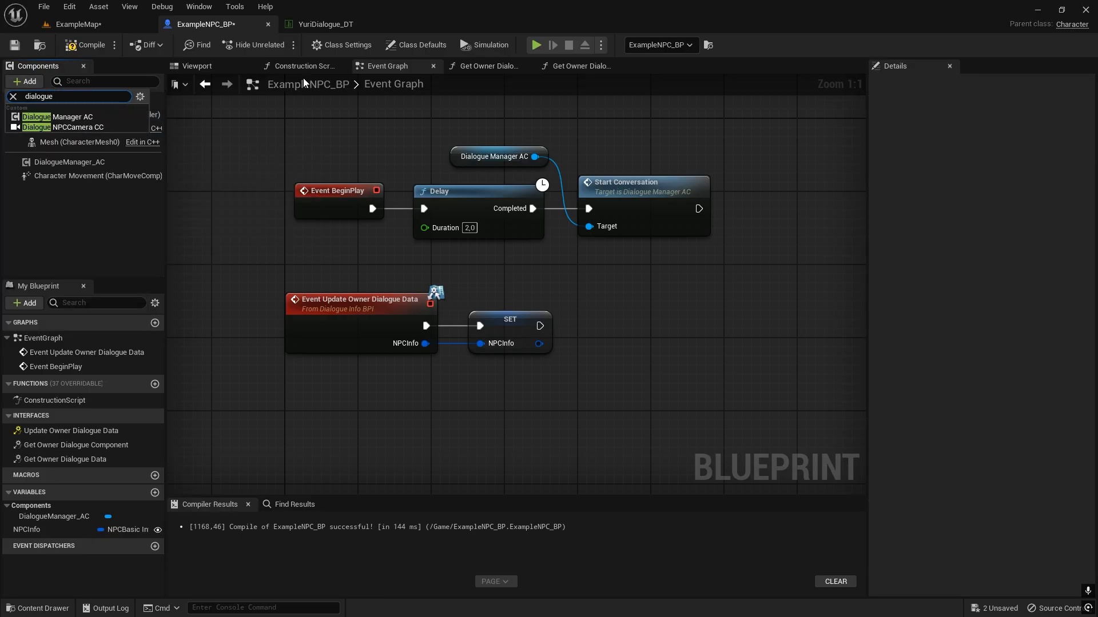
pyautogui.click(82, 130)
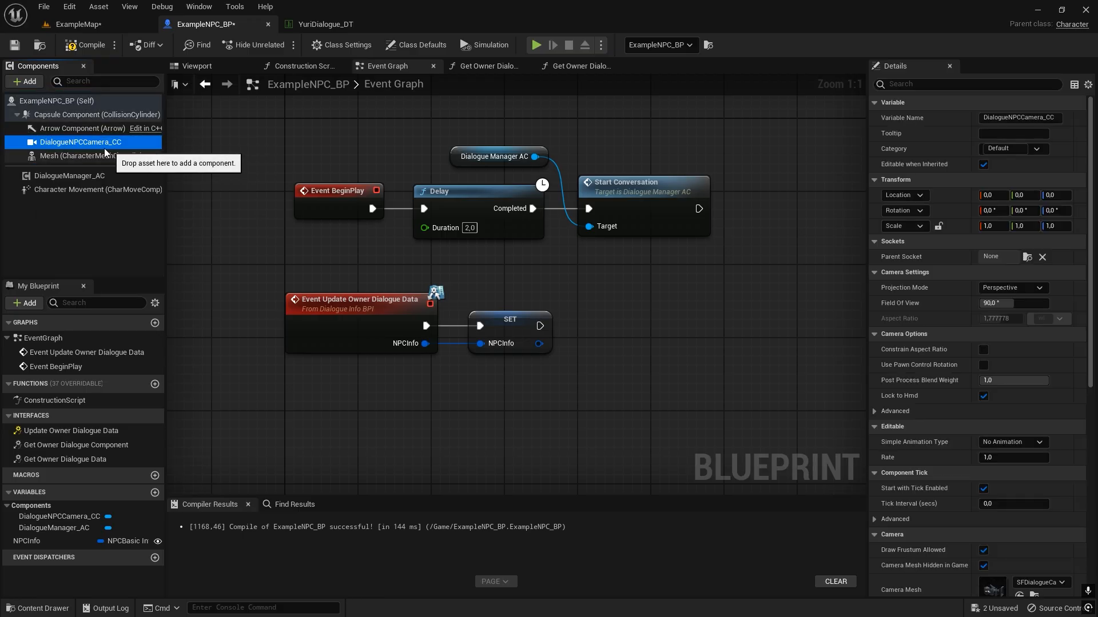
pyautogui.click(84, 45)
pyautogui.click(11, 49)
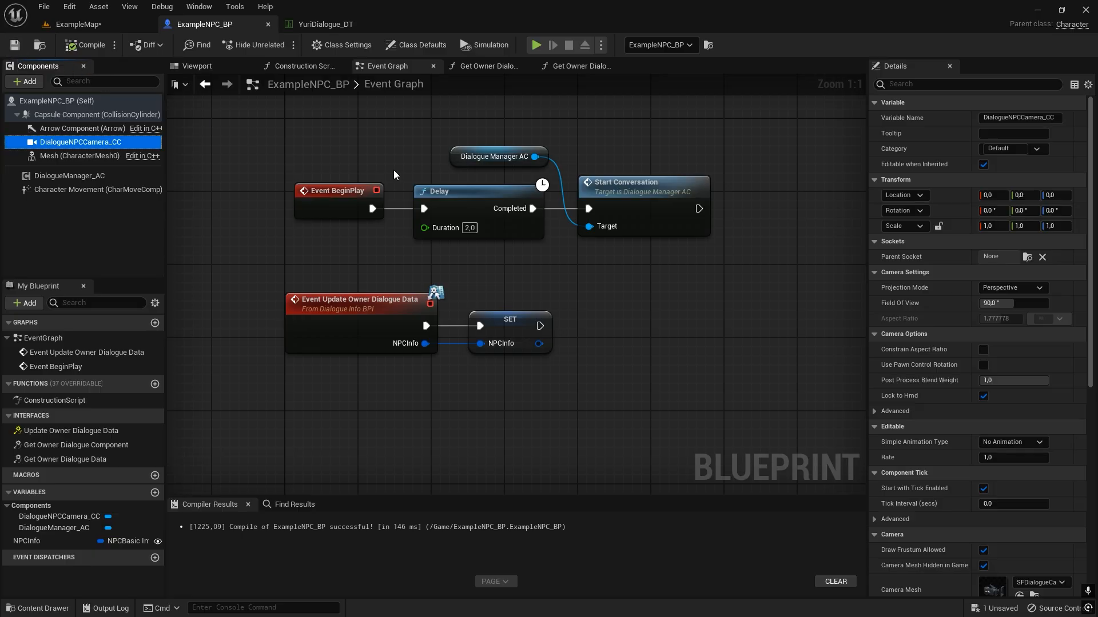
pyautogui.click(998, 303)
# Rotate the NPC's DialogueNPCCamera_CC in ExampleMap to about -130° and move it in front of the character, about X 90, Y 112.
pyautogui.click(75, 25)
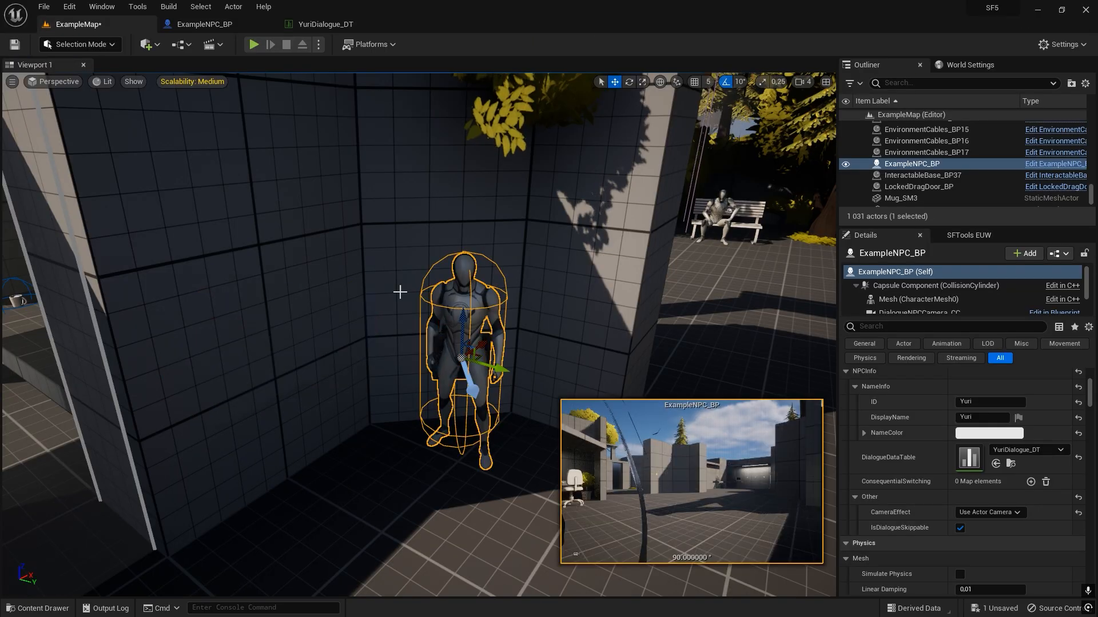
pyautogui.press('w')
pyautogui.moveTo(400, 293); pyautogui.dragTo(400, 318, button='right')
pyautogui.doubleClick(400, 318)
pyautogui.moveTo(346, 274); pyautogui.dragTo(350, 297, button='right')
pyautogui.press('s')
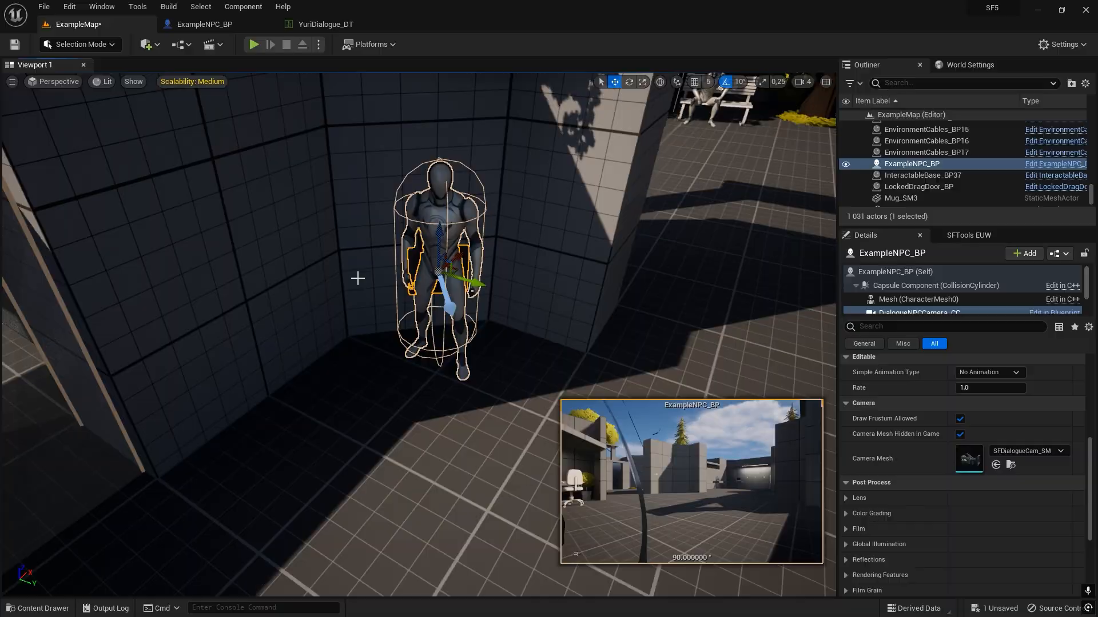
pyautogui.press('e')
pyautogui.moveTo(452, 303); pyautogui.dragTo(371, 297)
pyautogui.press('w')
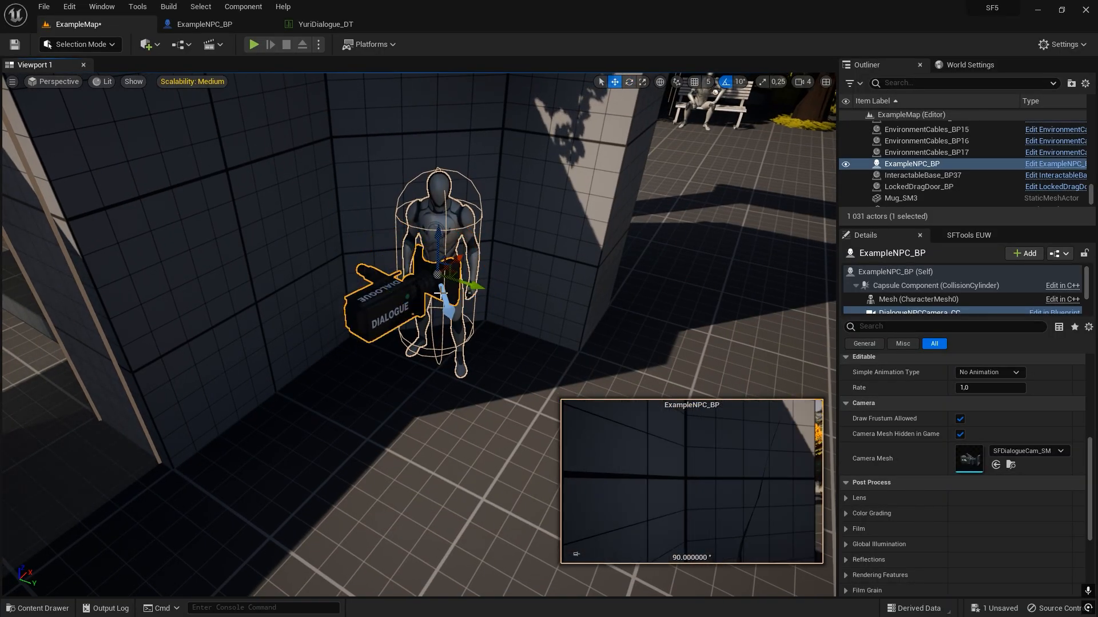
pyautogui.moveTo(460, 259); pyautogui.dragTo(315, 297)
# Set the DialogueNPCCamera_CC's Field Of View to 60° and raise the camera to a Z location of about 70.4.
pyautogui.scroll(5, 979, 518)
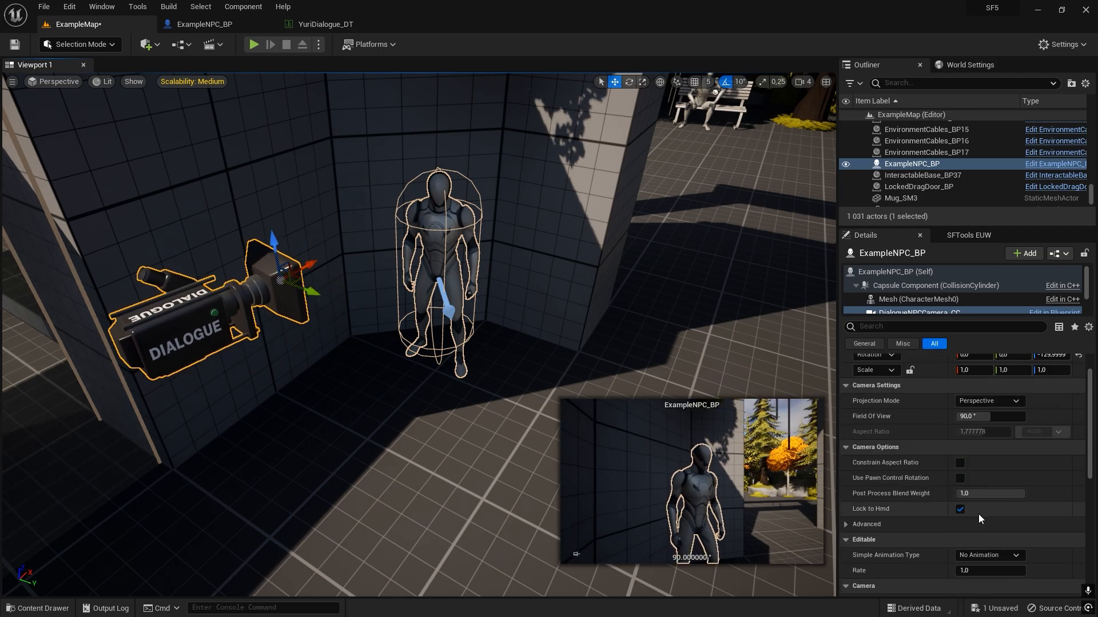
pyautogui.click(989, 416)
pyautogui.write('60')
pyautogui.press('Return')
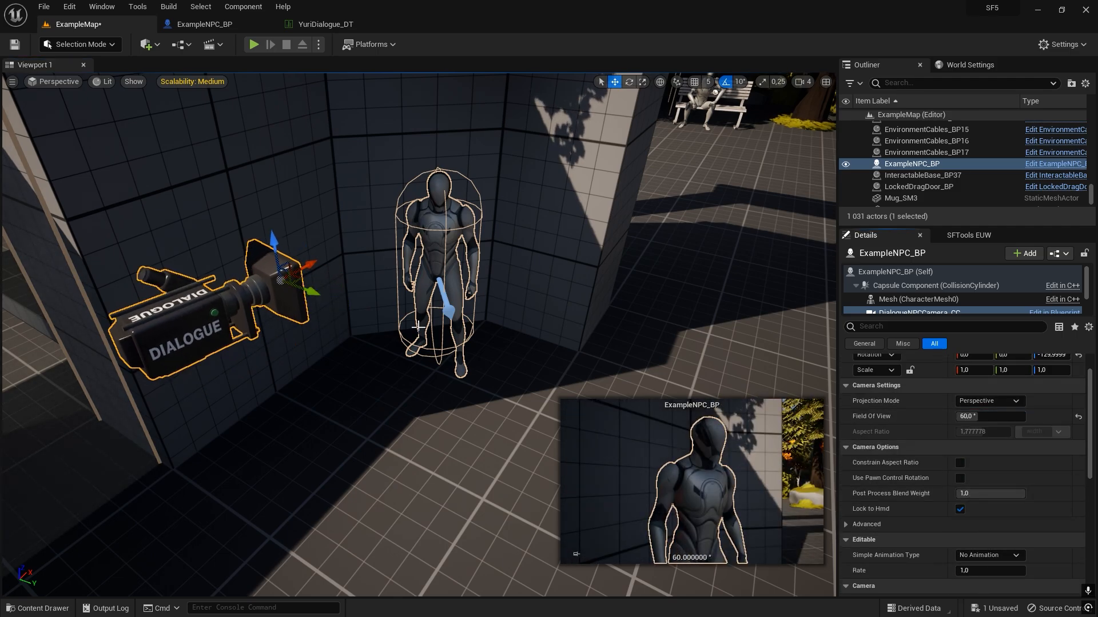
pyautogui.moveTo(273, 246); pyautogui.dragTo(269, 216)
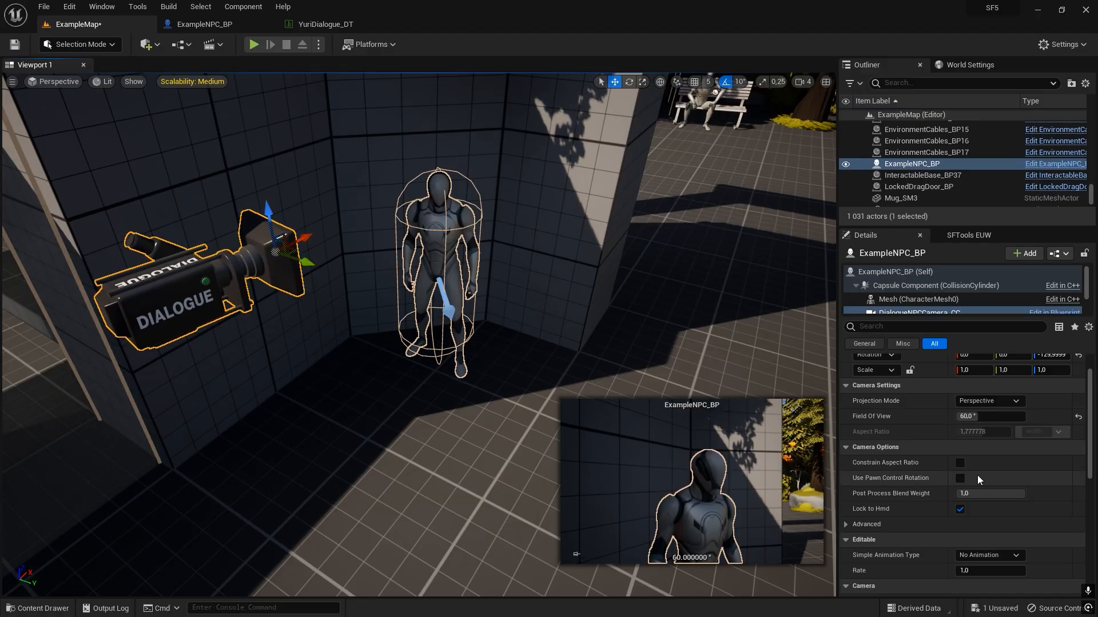
# Set the DialogueNPCCamera_CC's Simple Animation Type to Zoom In with a Rate of 0.2.
pyautogui.scroll(-1, 887, 510)
pyautogui.scroll(-1, 944, 516)
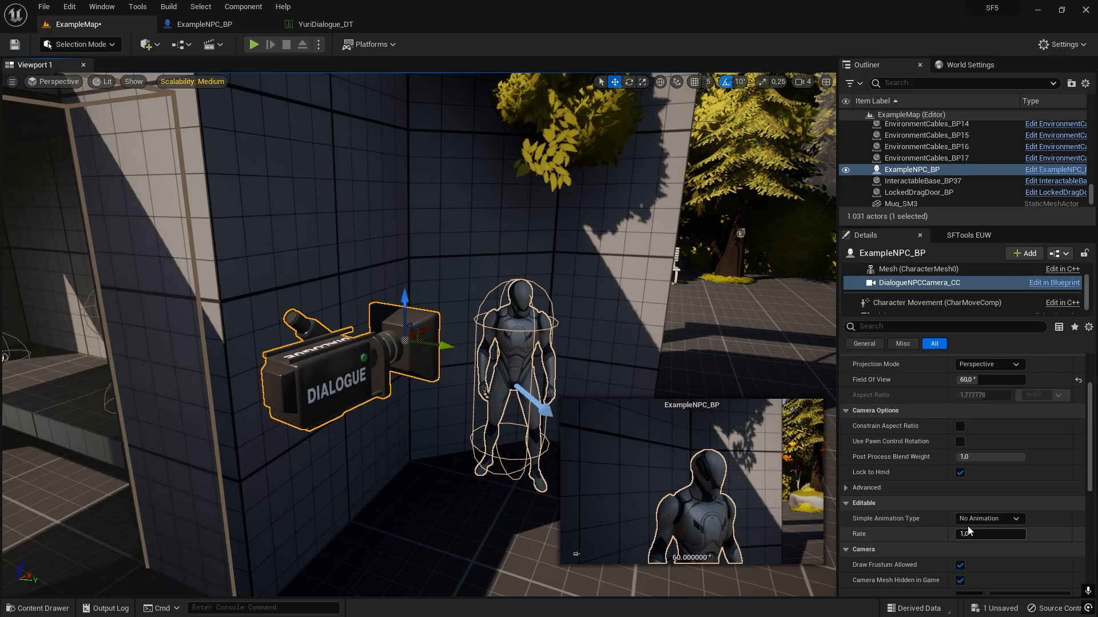
pyautogui.click(1011, 519)
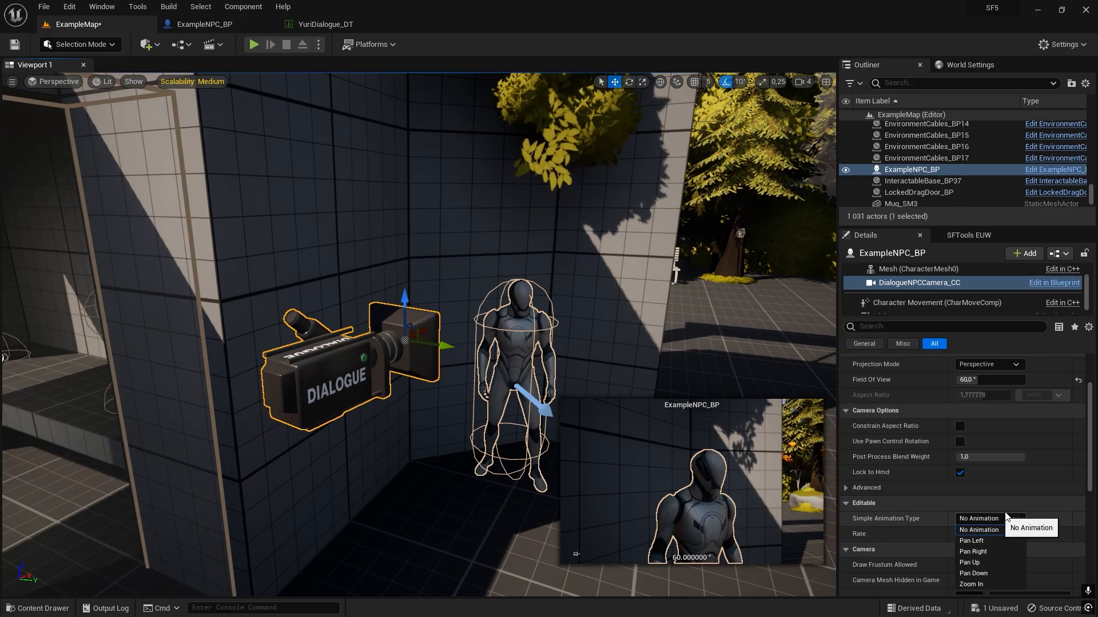
pyautogui.click(989, 583)
pyautogui.click(983, 534)
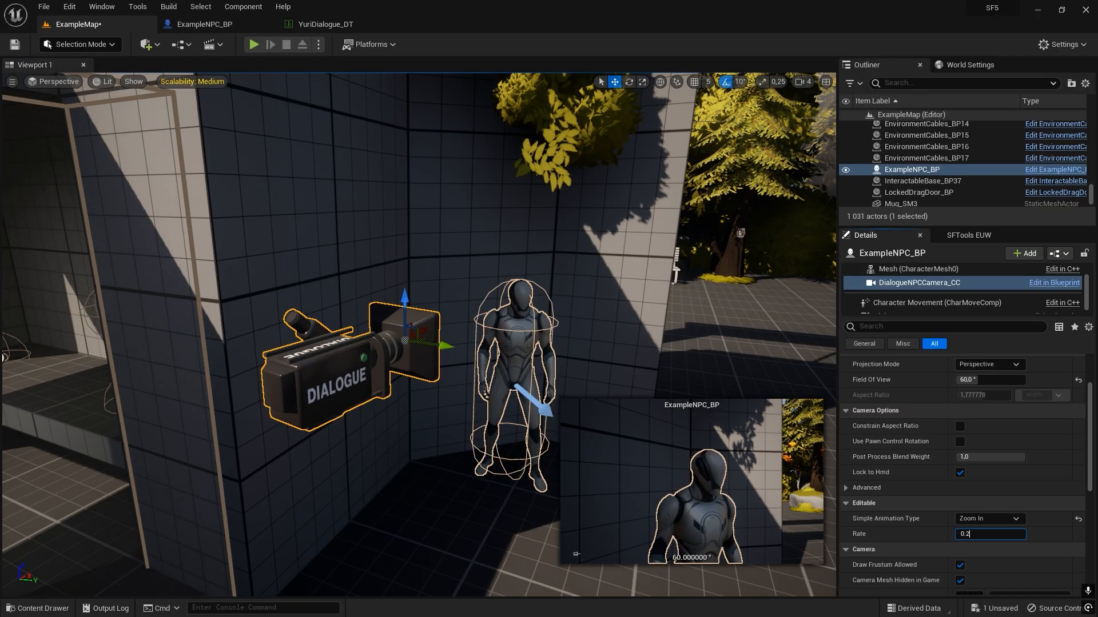
# Play the level and start the conversation with the NPC to check the dialogue camera's zoom, and end the play session.
pyautogui.moveTo(606, 383); pyautogui.dragTo(600, 409, button='right')
pyautogui.press('w')
pyautogui.scroll(3, 933, 512)
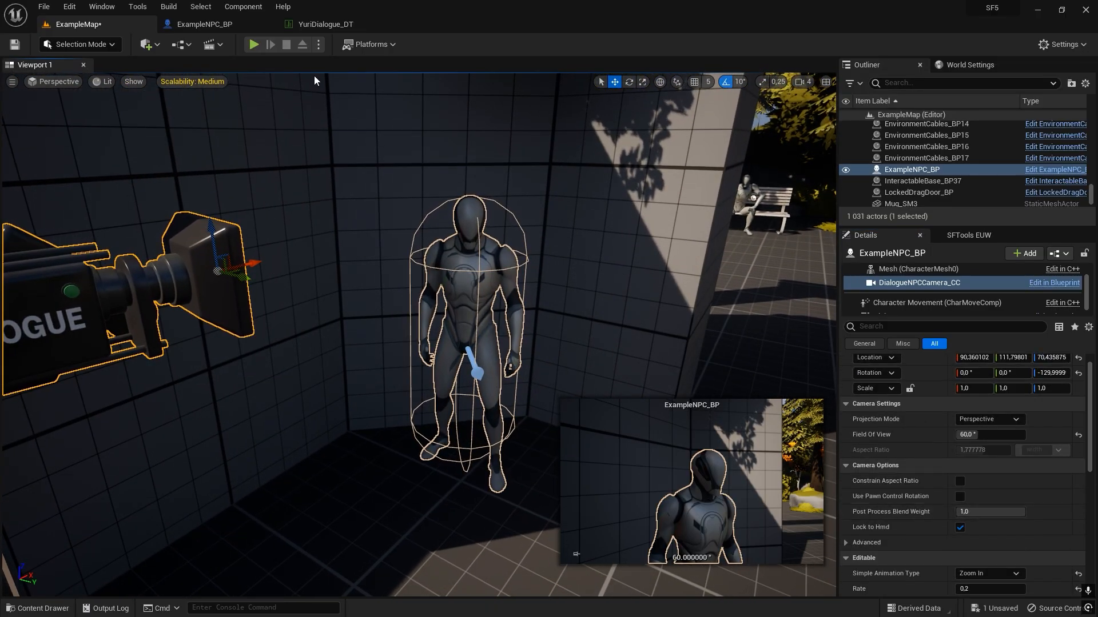
pyautogui.click(254, 45)
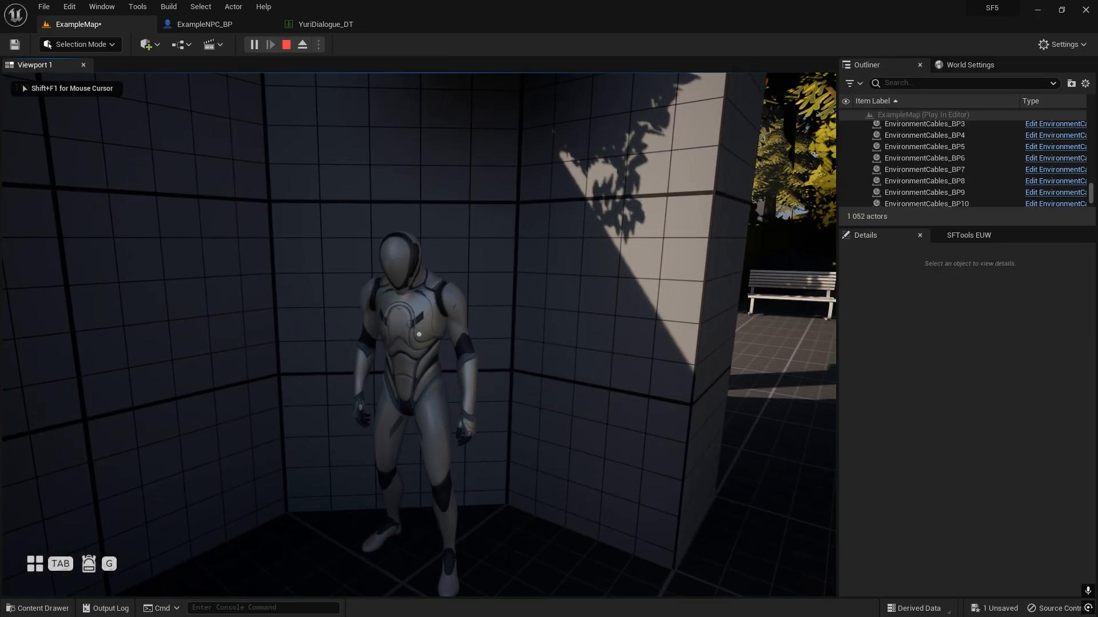
pyautogui.press('f')
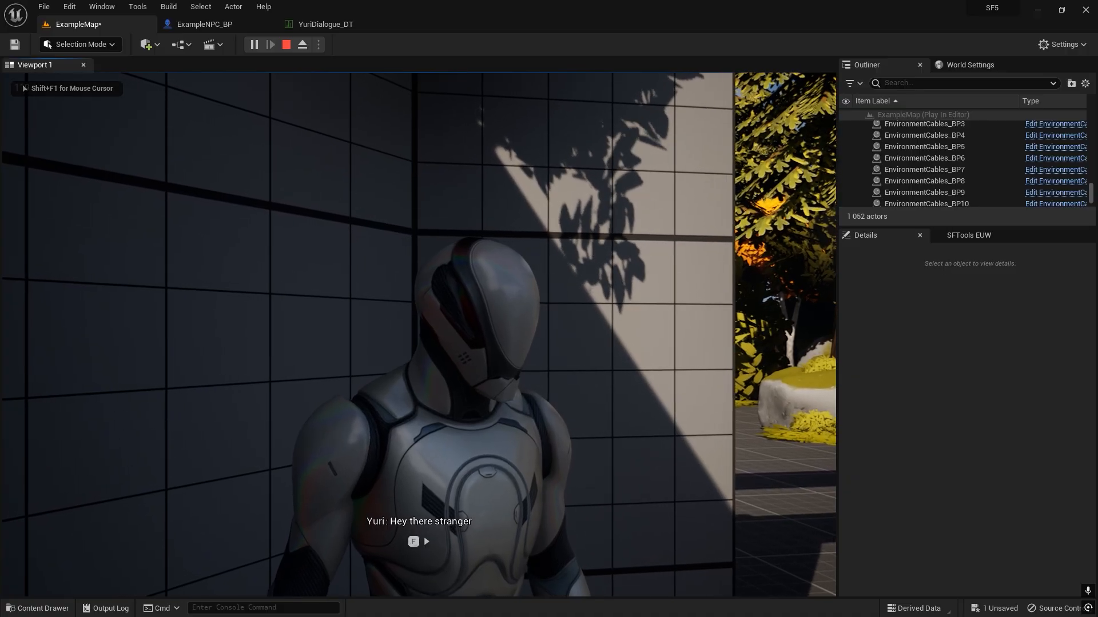
pyautogui.press('f')
pyautogui.press('Escape')
pyautogui.moveTo(420, 335); pyautogui.dragTo(409, 334, button='right')
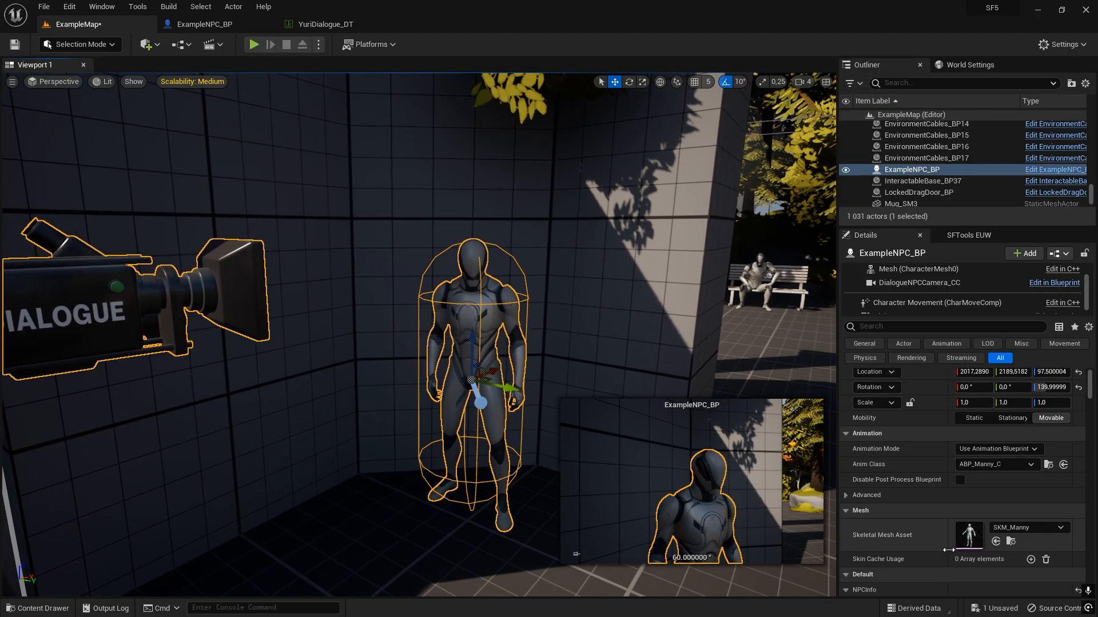
# Review the NPC's CameraEffect option and the DialogueNPCCamera_CC's Simple Animation Type and Rate.
pyautogui.scroll(-15, 956, 517)
pyautogui.scroll(-1, 974, 506)
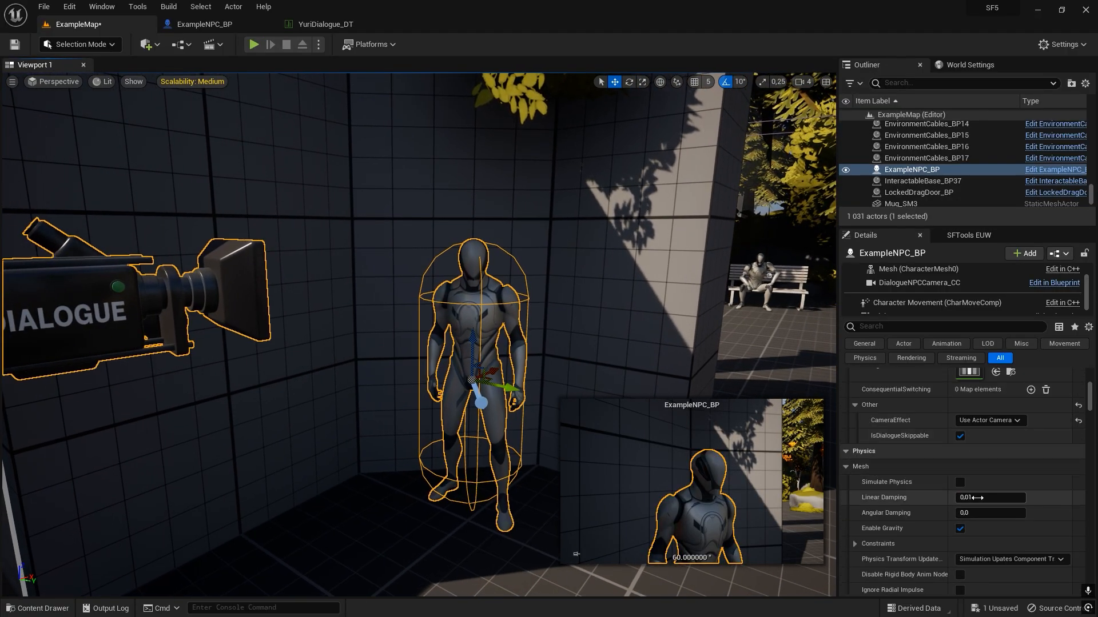
pyautogui.doubleClick(205, 310)
pyautogui.scroll(7, 986, 519)
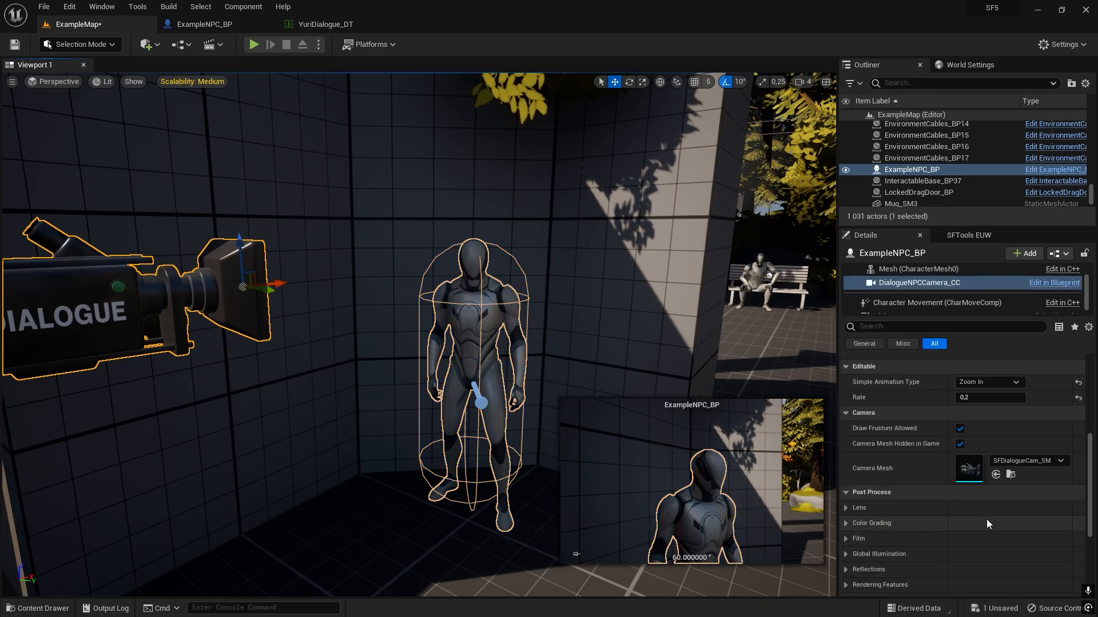
pyautogui.click(972, 562)
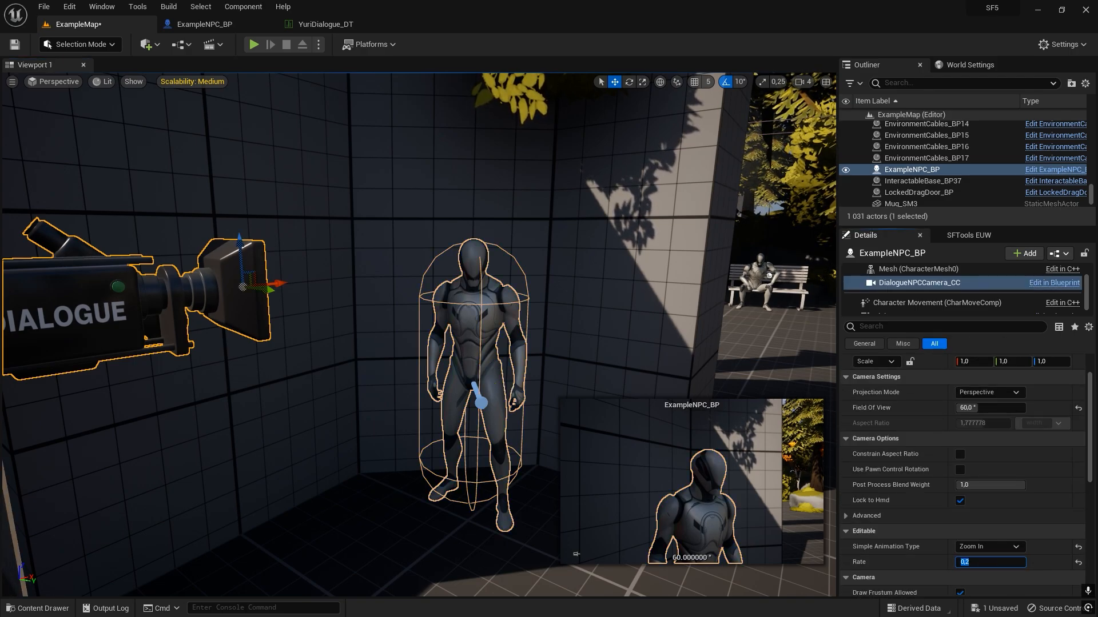
# Play-test the NPC's conversation again through the "Hey there" reply to examine the camera switch, and stop playing.
pyautogui.click(254, 44)
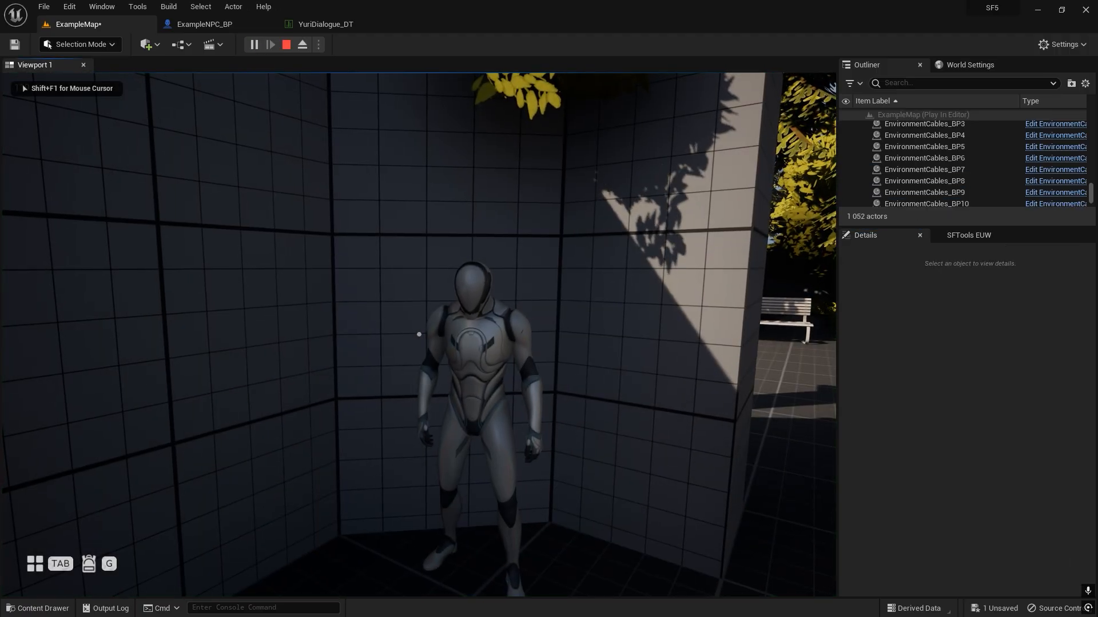
pyautogui.press('e')
pyautogui.press('e')
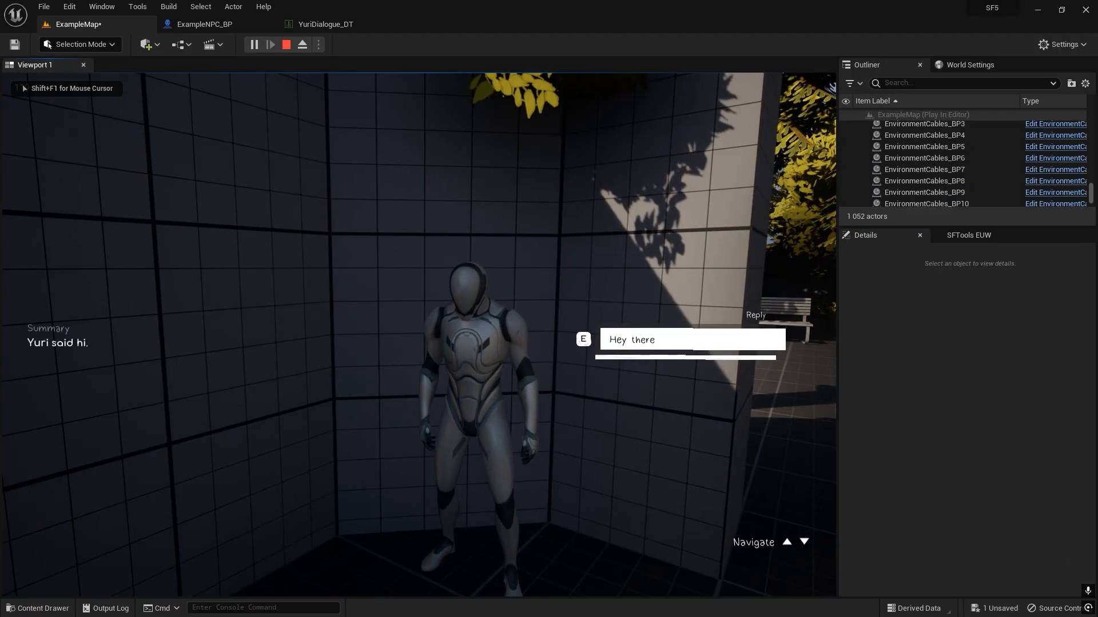
pyautogui.press('Escape')
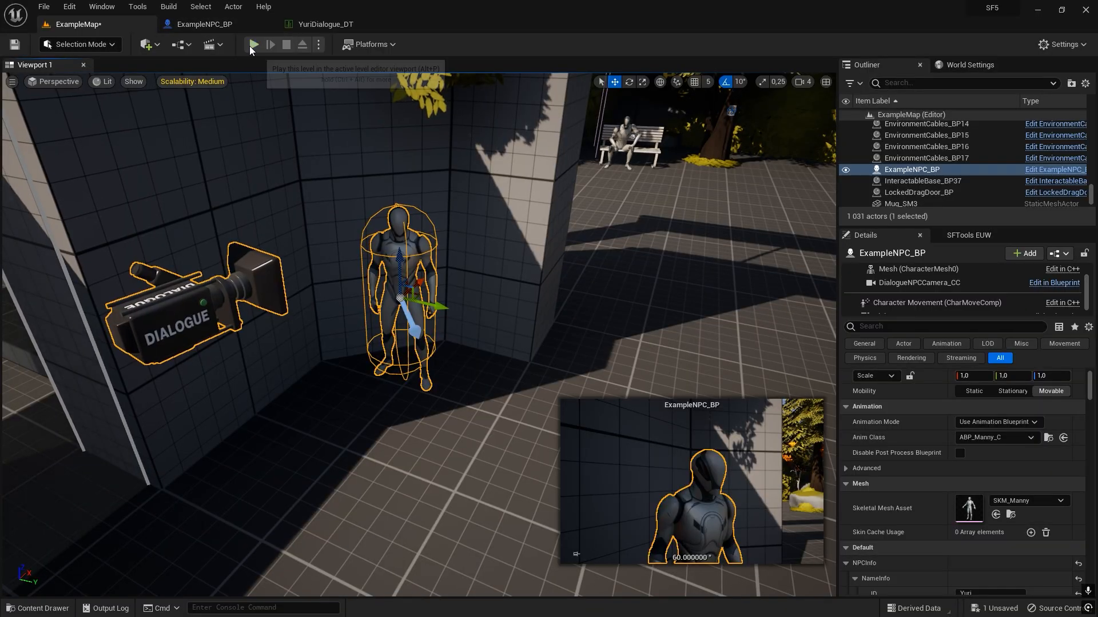
pyautogui.click(254, 45)
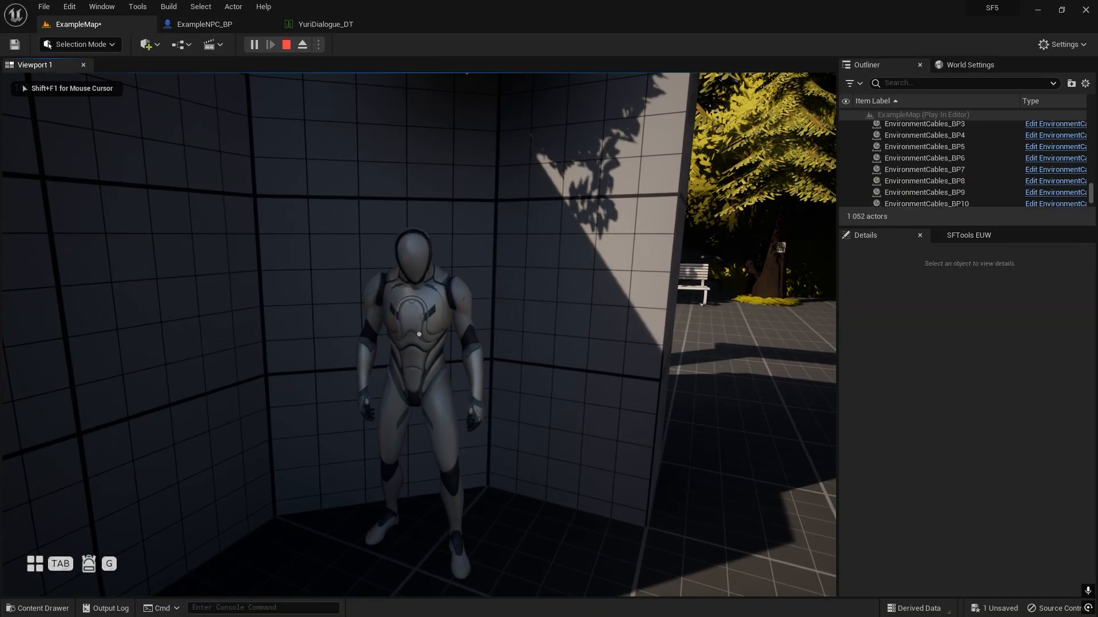
pyautogui.press('e')
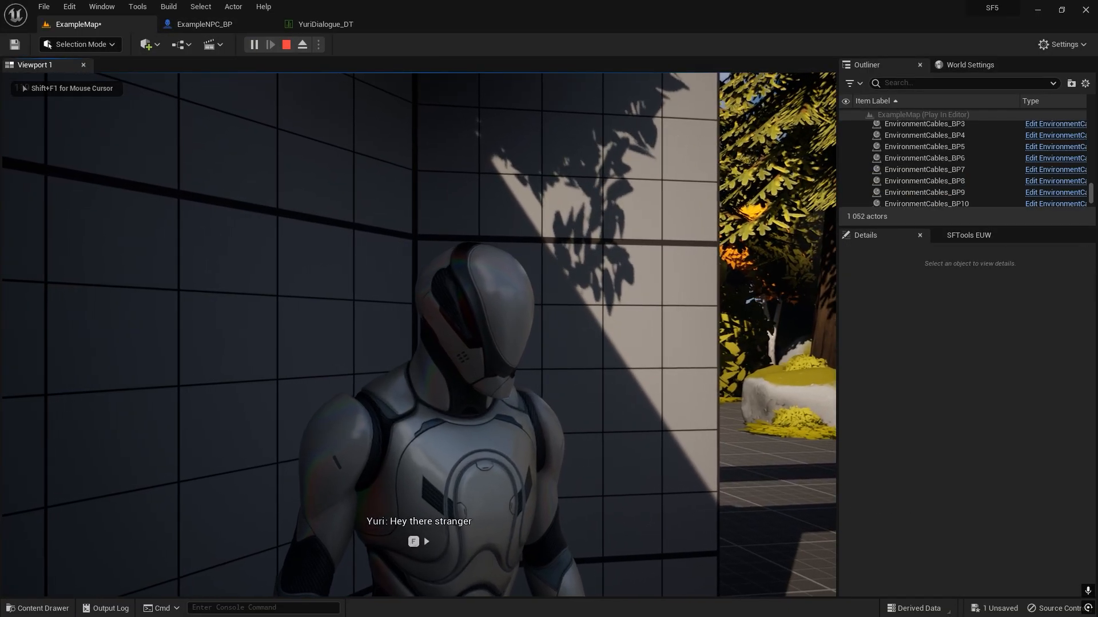
pyautogui.press('f')
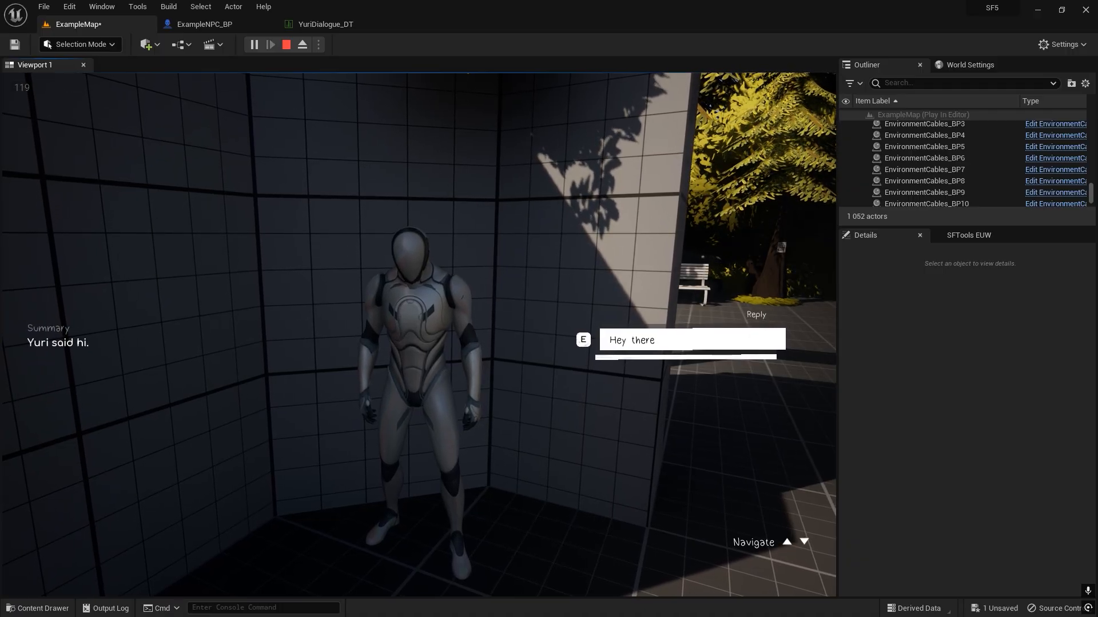
pyautogui.press('e')
pyautogui.press('Escape')
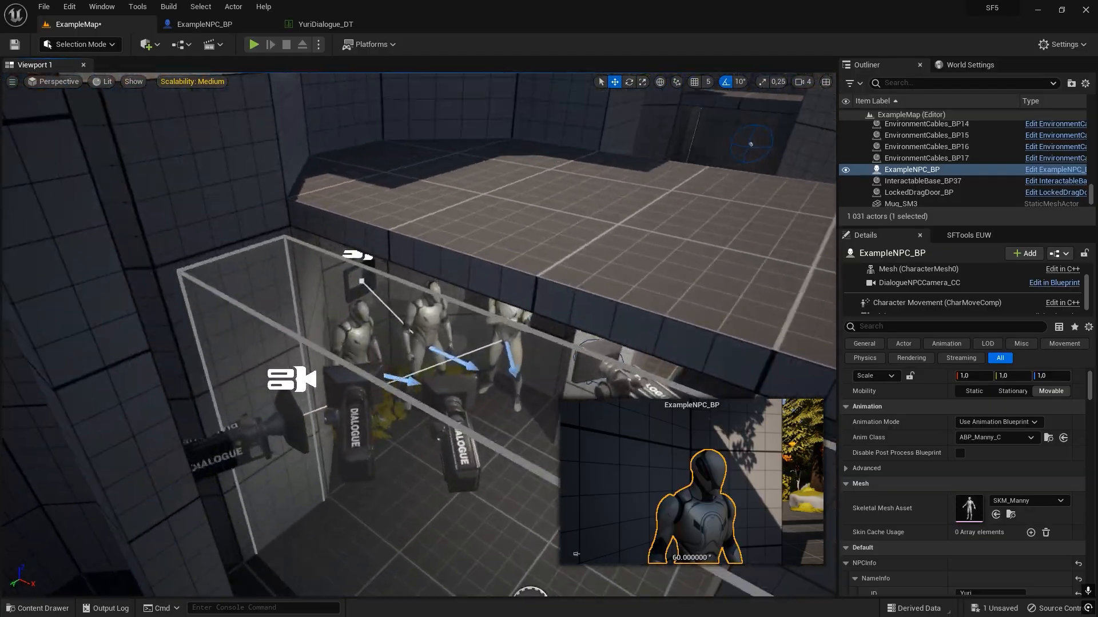
# Examine the NPC's surroundings and the DialoguePlayerCamera_BP already present in ExampleMap.
pyautogui.press('w')
pyautogui.moveTo(377, 257)
pyautogui.mouseDown(button='right')
pyautogui.moveTo(355, 247)
pyautogui.moveTo(377, 257)
pyautogui.mouseUp(button='right')
pyautogui.click(378, 258)
pyautogui.press('s')
pyautogui.moveTo(472, 236); pyautogui.dragTo(453, 261, button='right')
# Place another DialoguePlayerCamera_BP from StoryFramework/Core/Dialogue/Blueprints into the level next to the example NPC.
pyautogui.hotkey('ctrl', 'space')
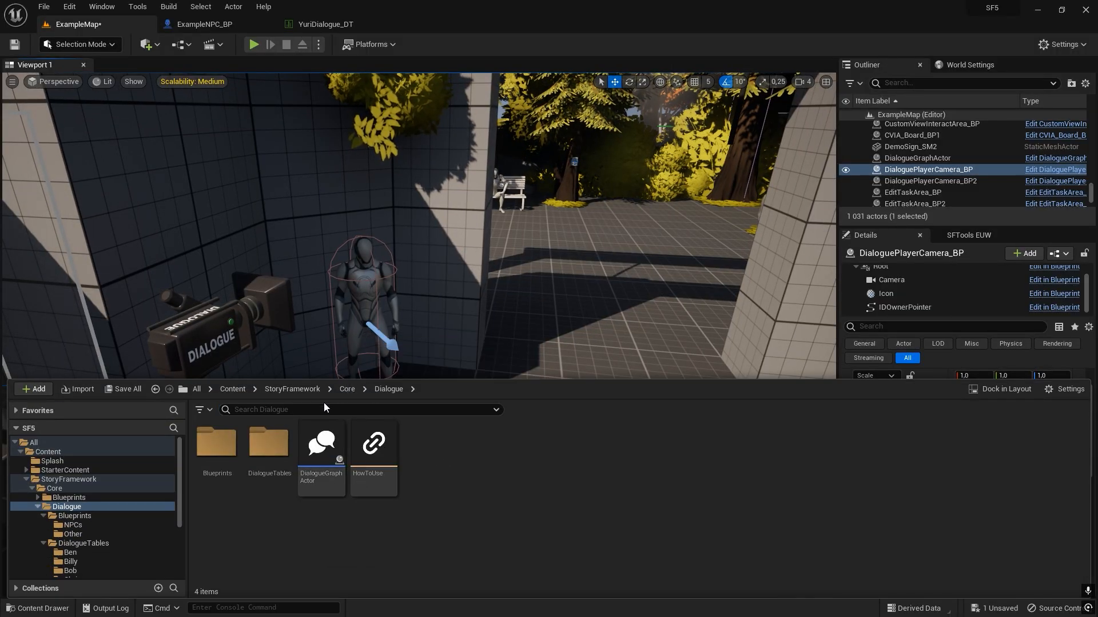
pyautogui.click(307, 391)
pyautogui.doubleClick(227, 493)
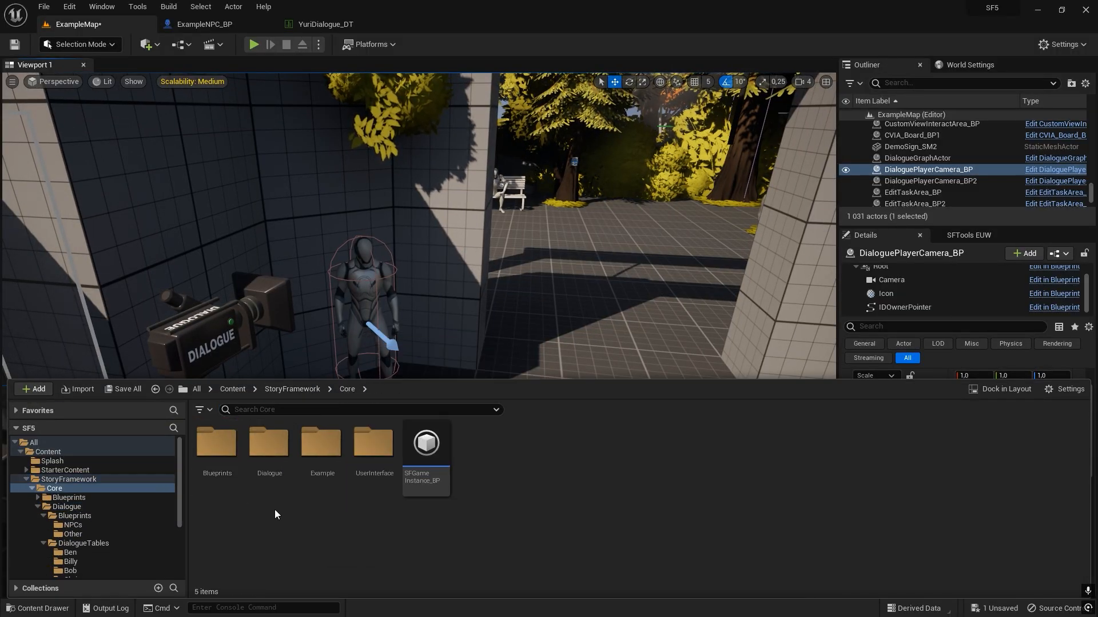
pyautogui.doubleClick(269, 451)
pyautogui.doubleClick(220, 480)
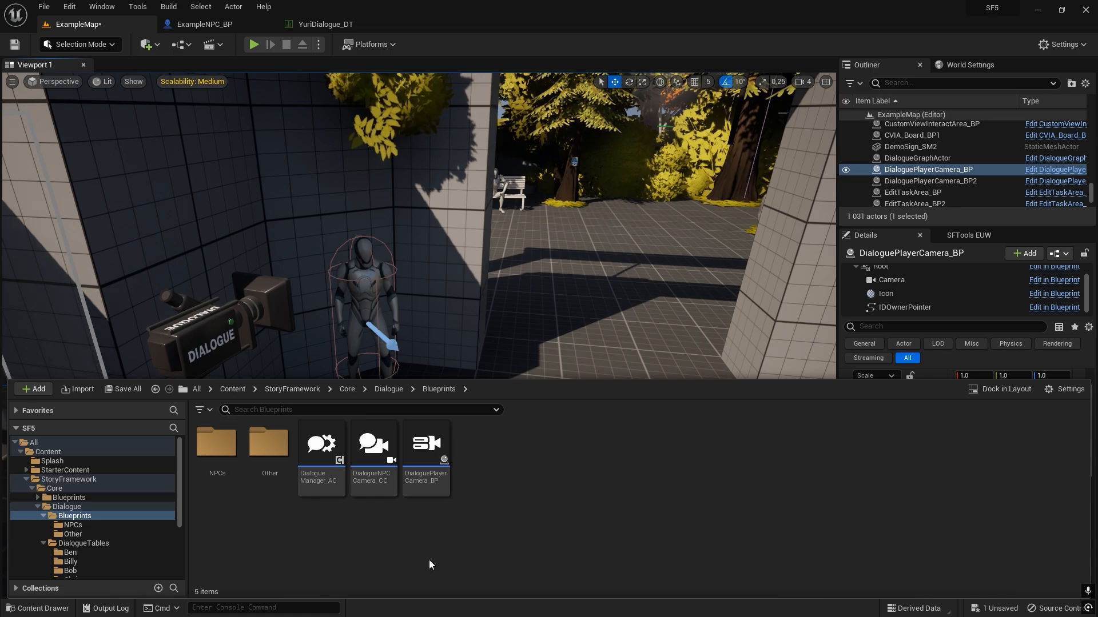
pyautogui.moveTo(428, 460)
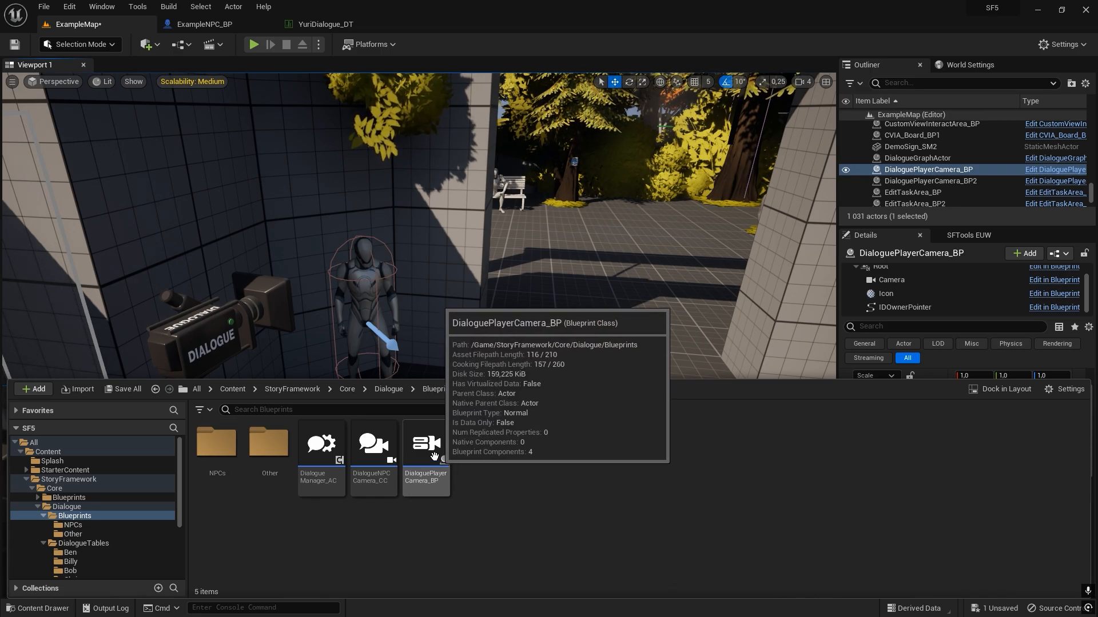
pyautogui.moveTo(428, 460); pyautogui.dragTo(344, 421)
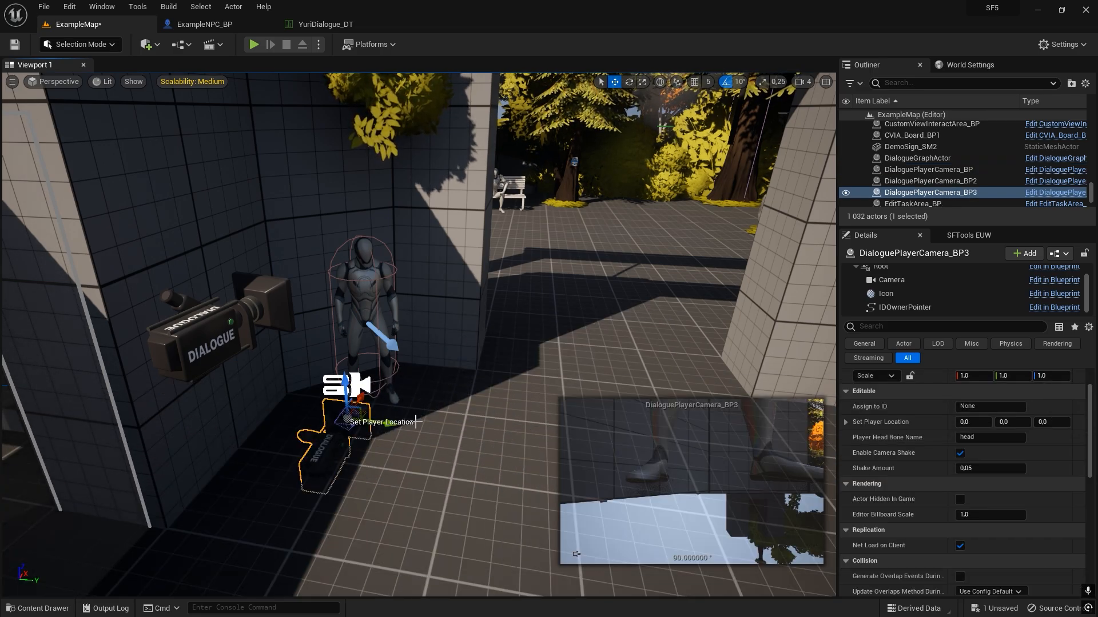
# Raise the new DialoguePlayerCamera_BP above the NPC's shoulder and rotate it to about 140° so it faces away from the corner.
pyautogui.moveTo(344, 421); pyautogui.dragTo(231, 394, button='right')
pyautogui.press('d')
pyautogui.moveTo(376, 428); pyautogui.dragTo(366, 231)
pyautogui.press('w')
pyautogui.moveTo(366, 232); pyautogui.dragTo(372, 283, button='right')
pyautogui.press('s')
pyautogui.press('e')
pyautogui.moveTo(400, 383); pyautogui.dragTo(512, 325)
pyautogui.press('w')
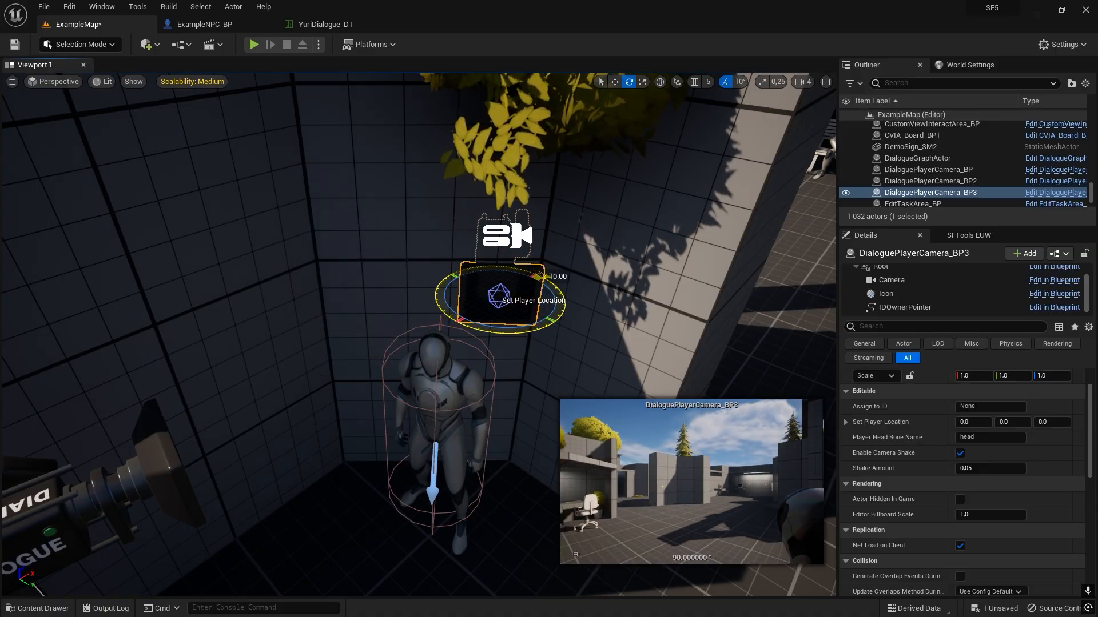
# Lower and shift the new player camera beside the NPC's head, to about X 2067, Y 2218, Z 165.
pyautogui.moveTo(511, 325); pyautogui.dragTo(366, 297, button='right')
pyautogui.press('w')
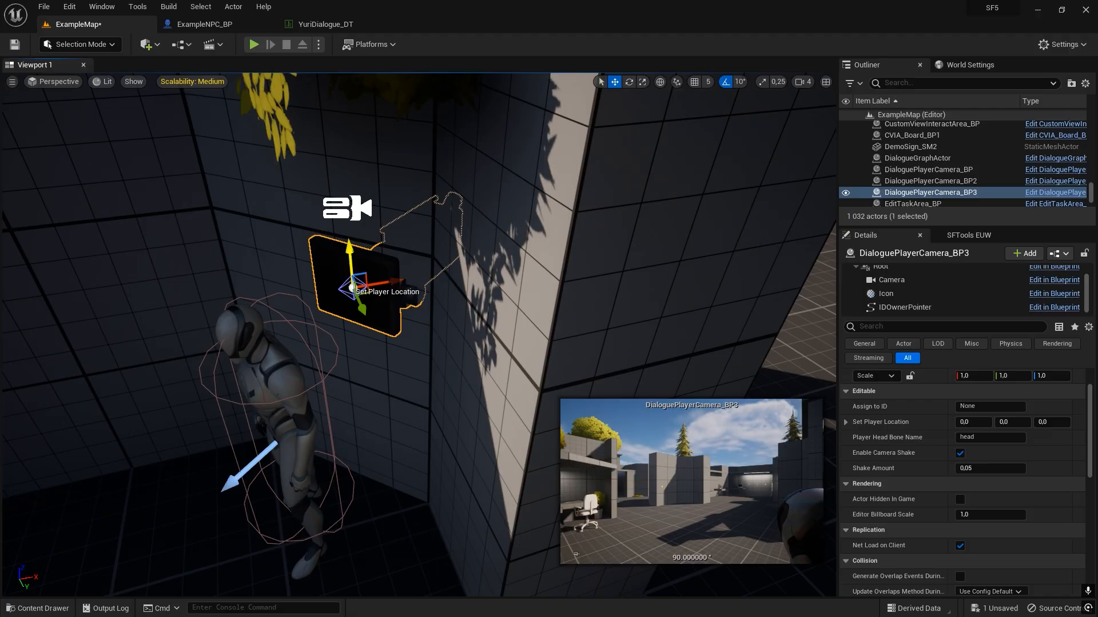
pyautogui.moveTo(355, 260); pyautogui.dragTo(398, 357)
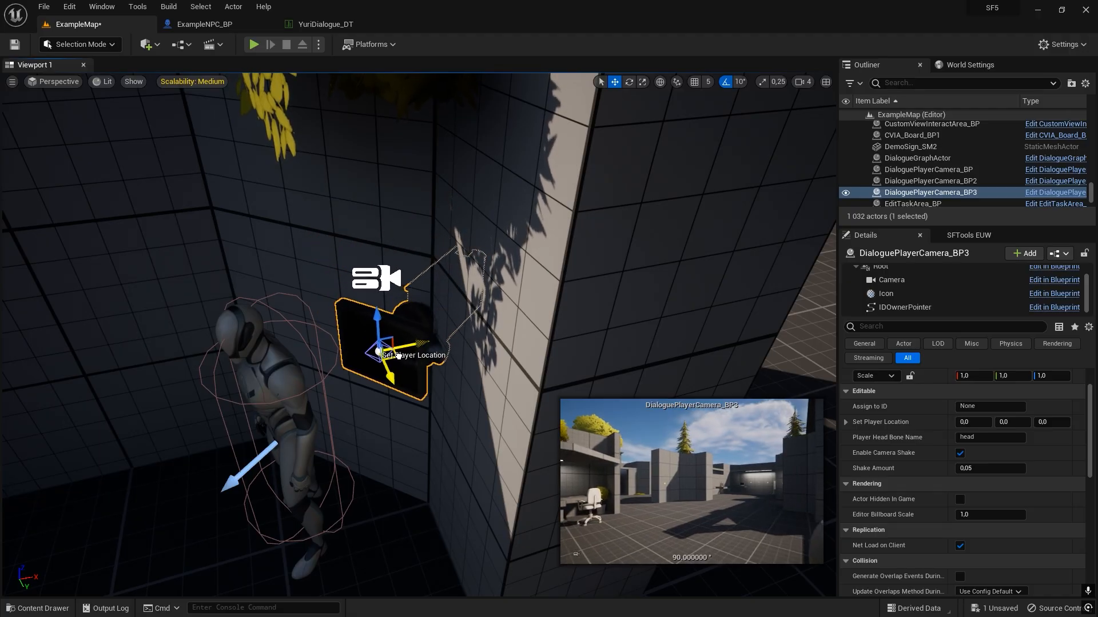
pyautogui.moveTo(389, 388); pyautogui.dragTo(343, 371, button='right')
pyautogui.scroll(2, 1017, 478)
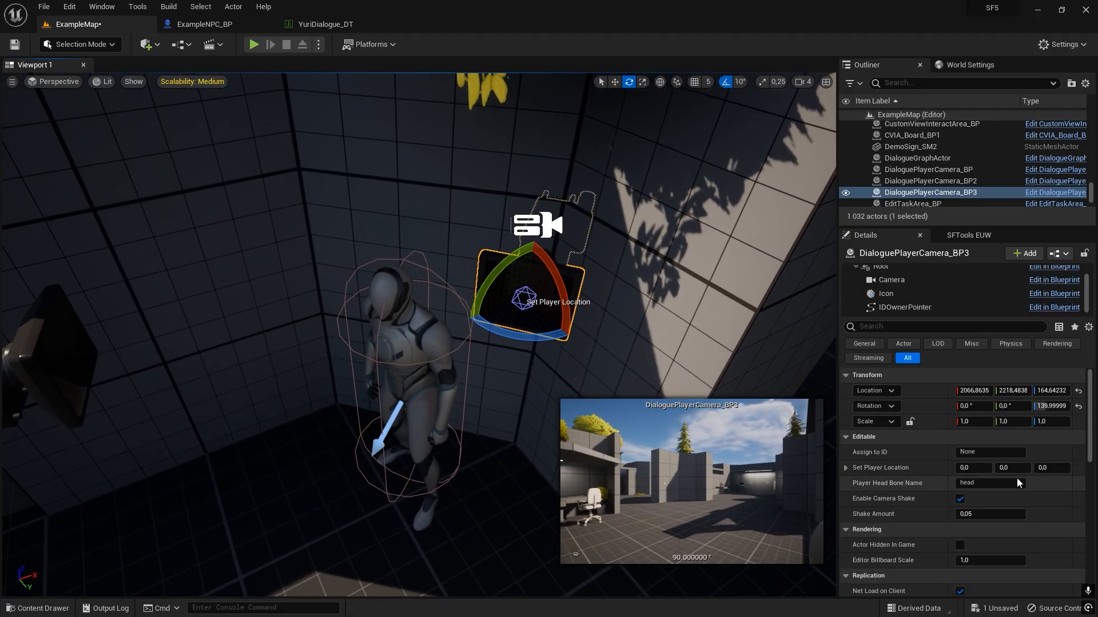
pyautogui.moveTo(445, 345)
pyautogui.mouseDown(button='right')
pyautogui.moveTo(458, 355)
pyautogui.moveTo(435, 366)
pyautogui.moveTo(445, 345)
pyautogui.mouseUp(button='right')
pyautogui.scroll(-2, 907, 485)
pyautogui.press('w')
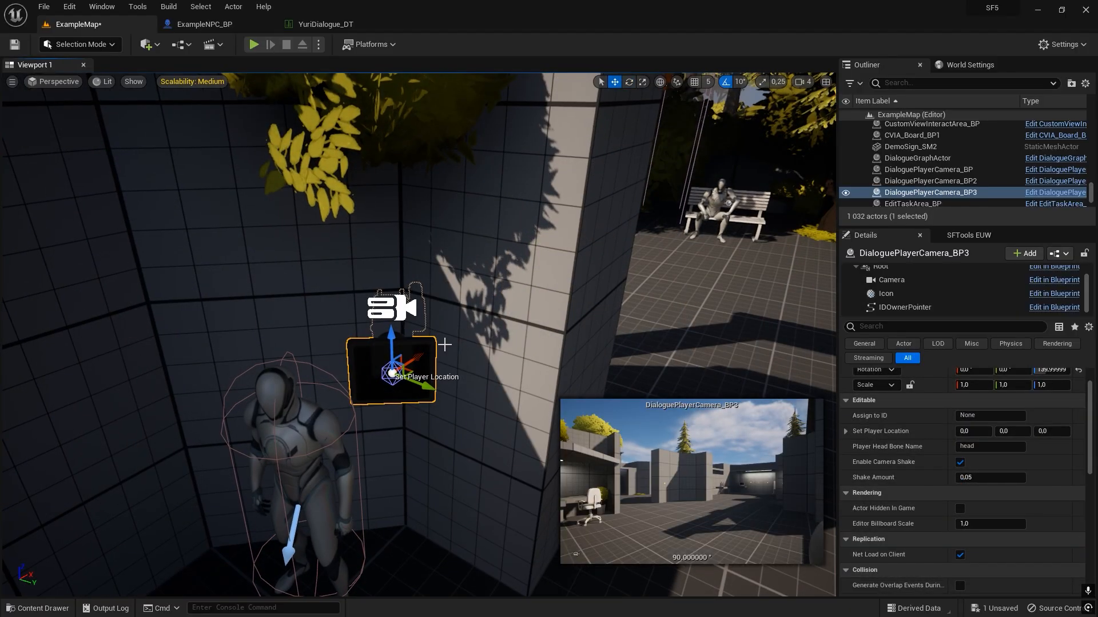
# Set the Field Of View of the new player camera's Camera component to 60°.
pyautogui.click(893, 280)
pyautogui.scroll(1, 964, 512)
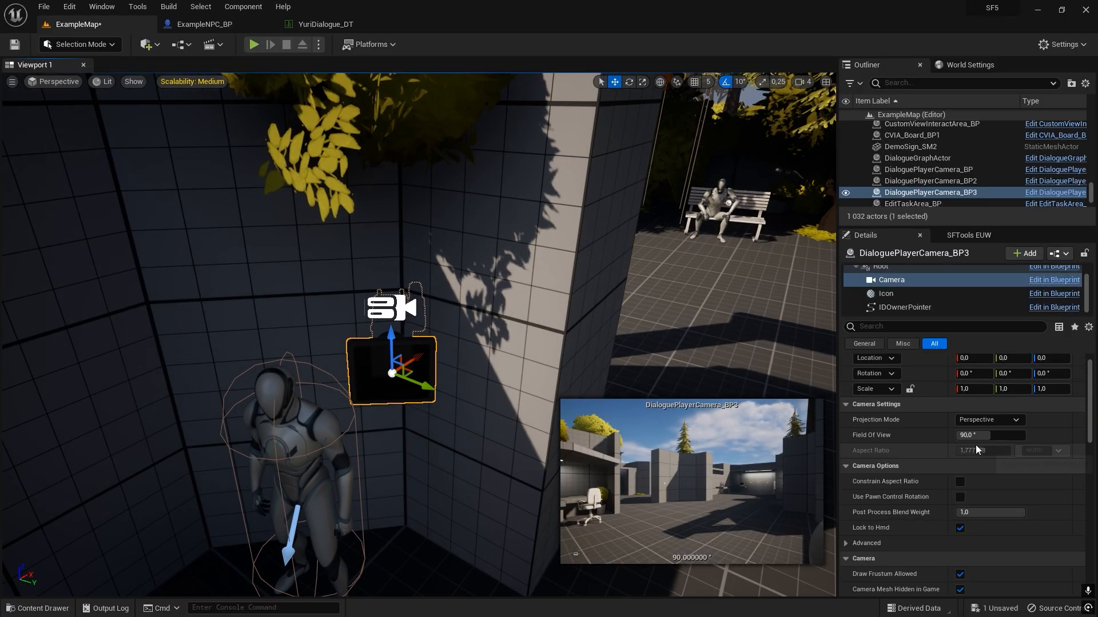
pyautogui.click(981, 436)
pyautogui.write('60')
pyautogui.press('Return')
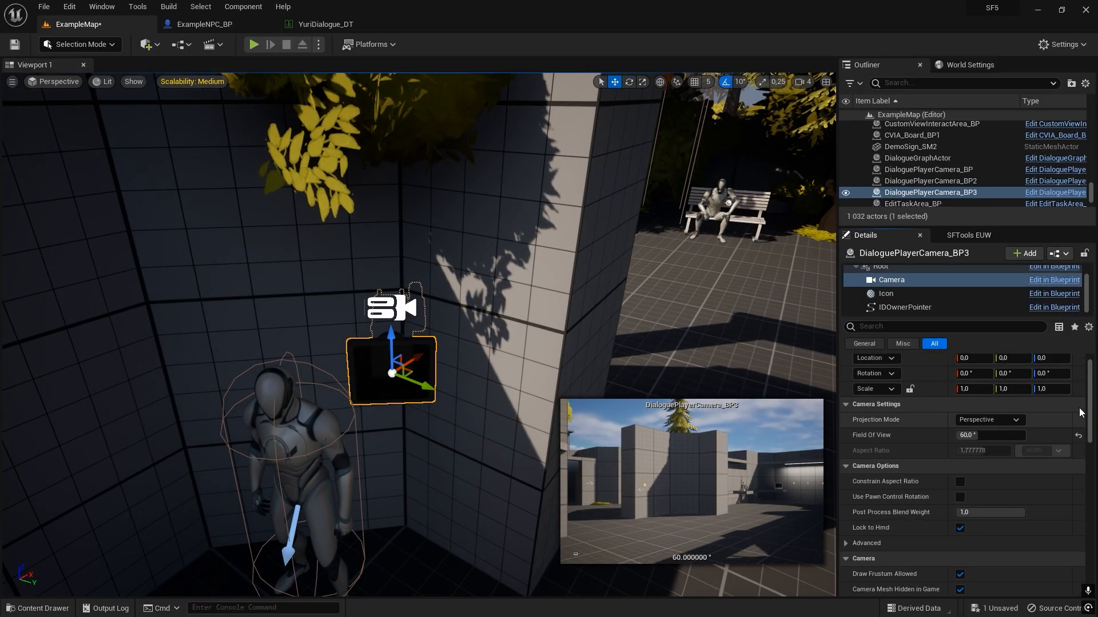
# Move the Camera component behind the NPC's shoulder, to about X -30.8, Y 24.2, Z 10, and reselect the whole player camera actor.
pyautogui.moveTo(411, 373); pyautogui.dragTo(350, 303)
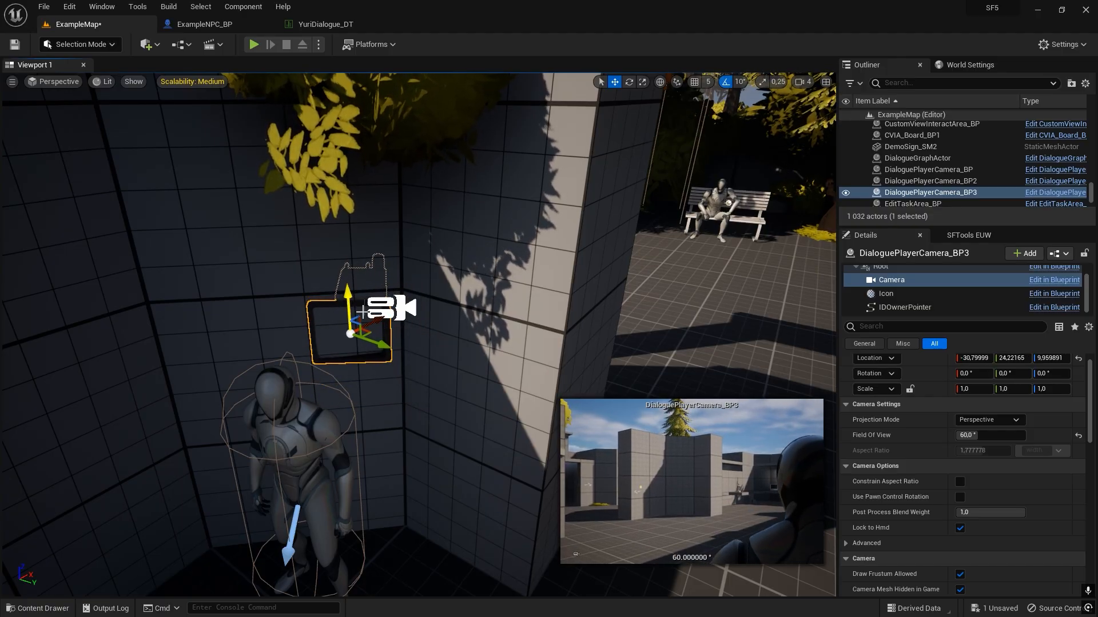
pyautogui.press('Escape')
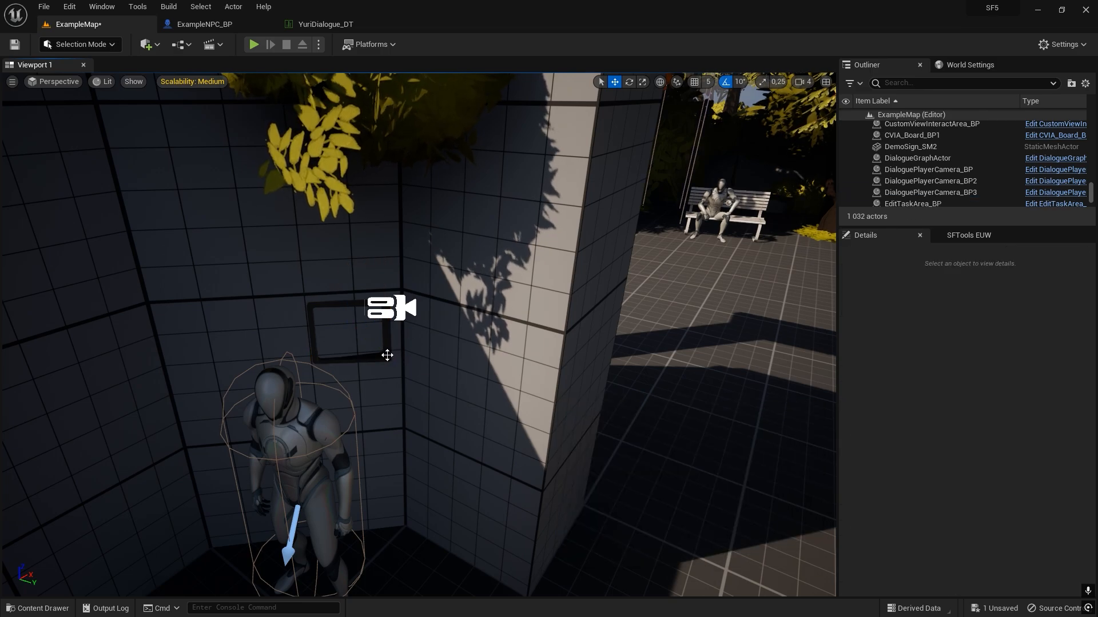
pyautogui.click(387, 355)
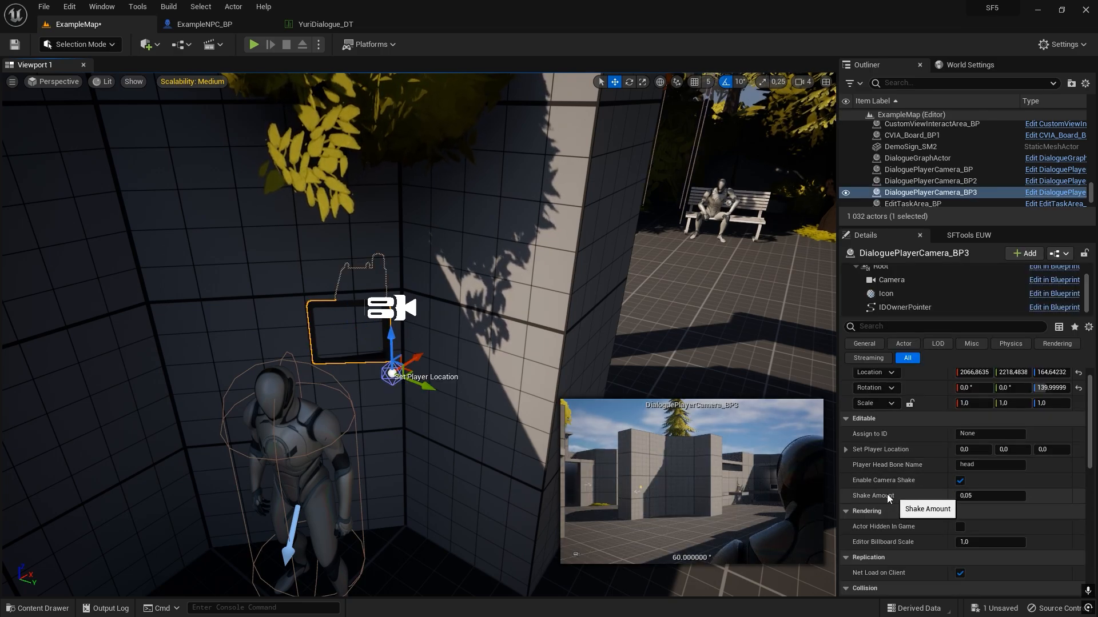
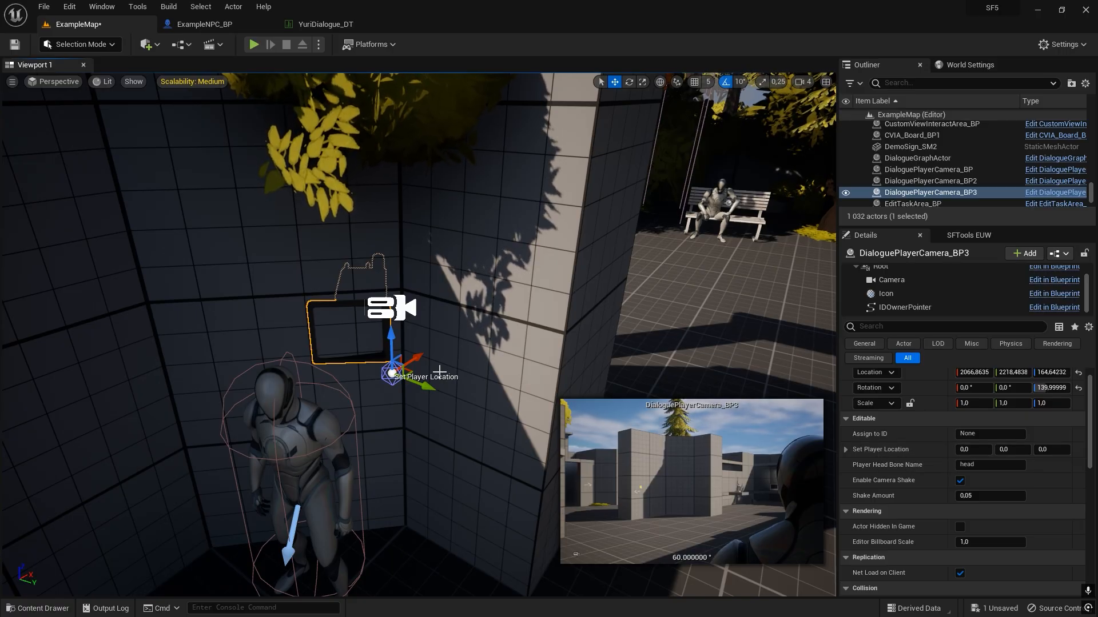
# Check the NPC's ID and set the new player camera's Assign to ID to Yuri.
pyautogui.press('s')
pyautogui.moveTo(439, 372); pyautogui.dragTo(391, 397, button='right')
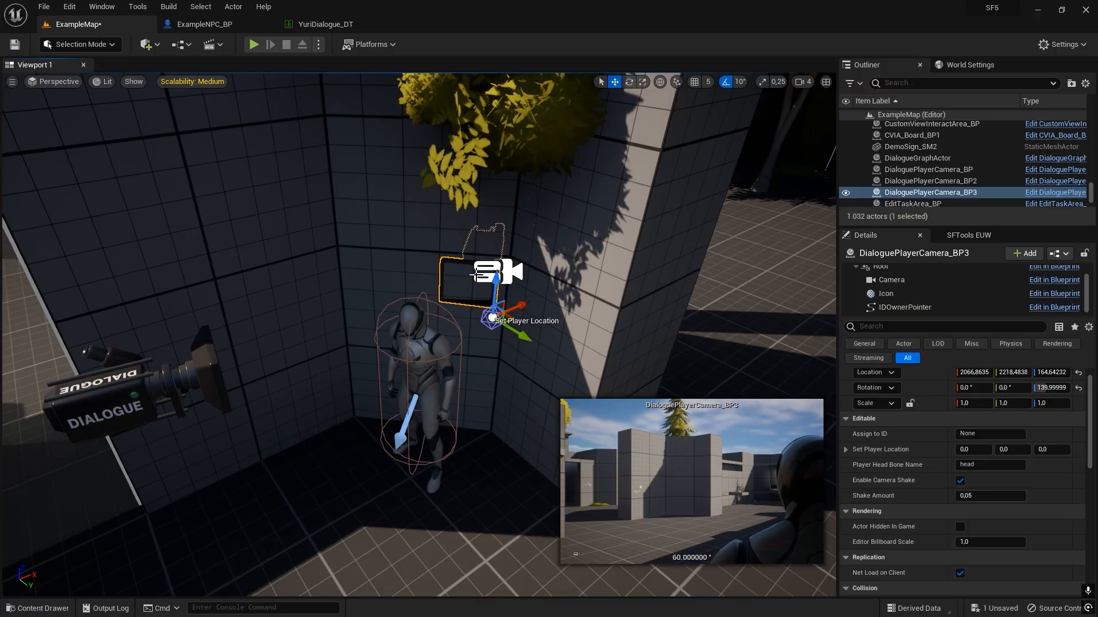
pyautogui.moveTo(570, 319); pyautogui.dragTo(601, 334, button='right')
pyautogui.press('w')
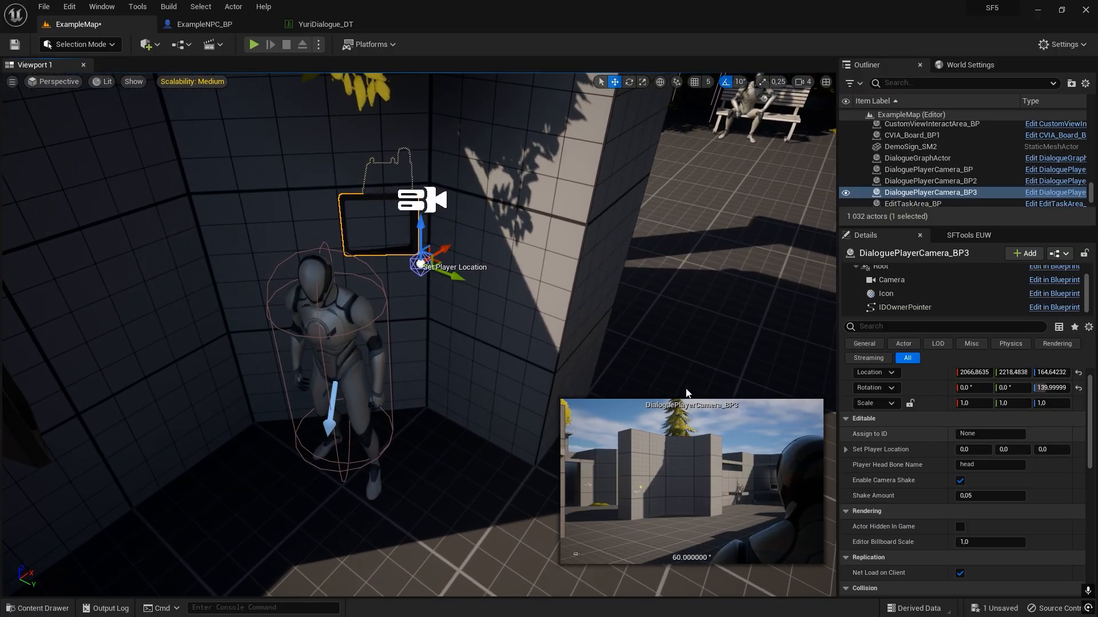
pyautogui.click(345, 324)
pyautogui.scroll(-3, 915, 480)
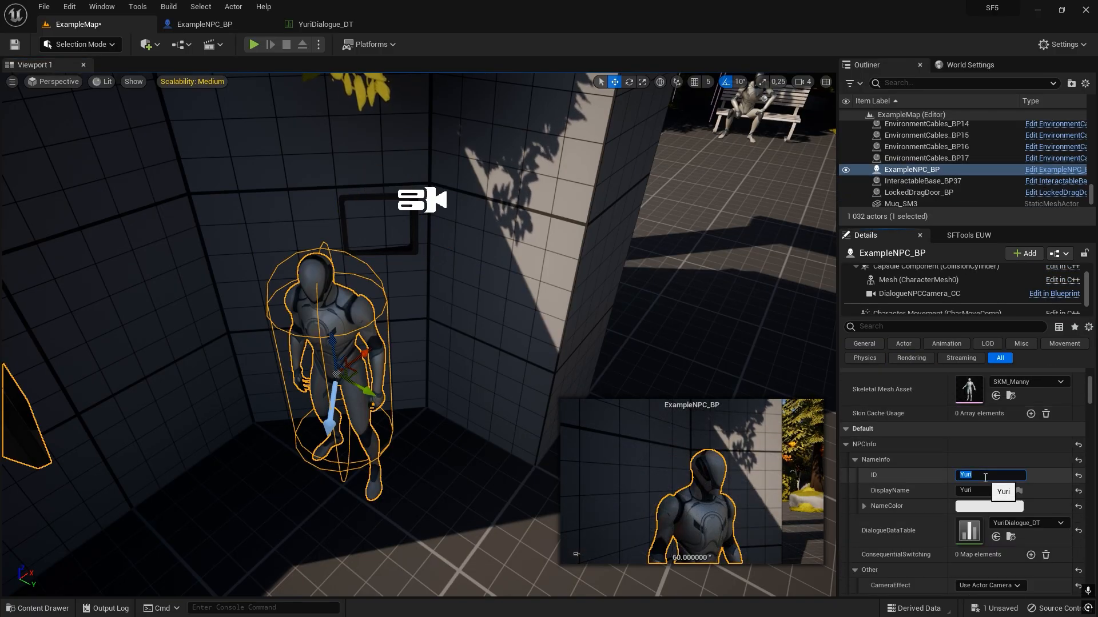
pyautogui.click(421, 200)
pyautogui.scroll(5, 976, 462)
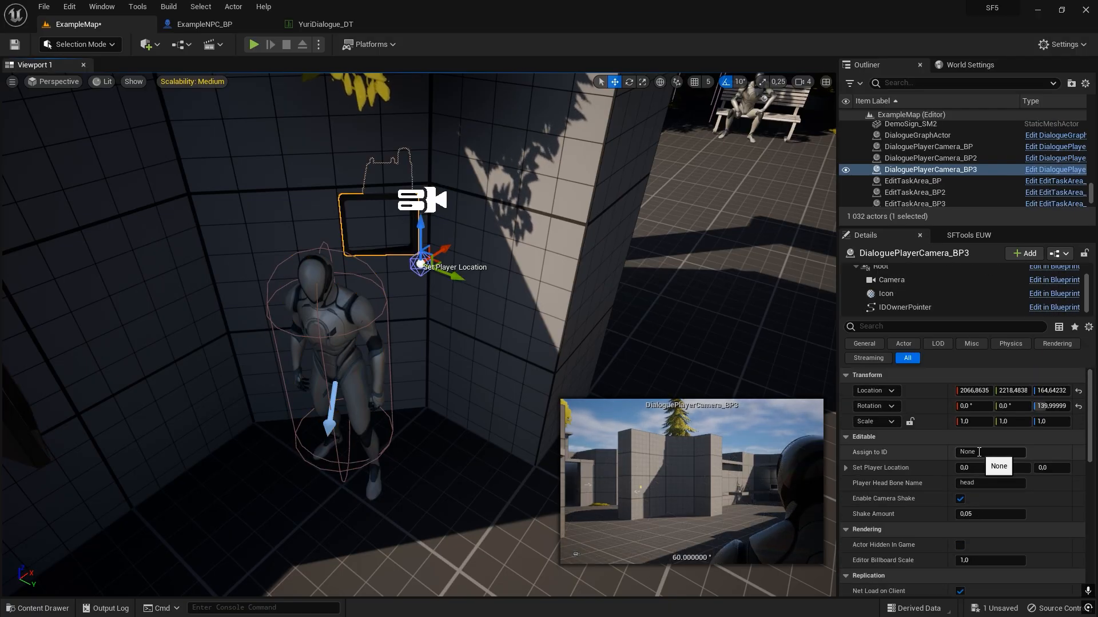
pyautogui.click(978, 452)
pyautogui.write('Yuri')
pyautogui.press('Return')
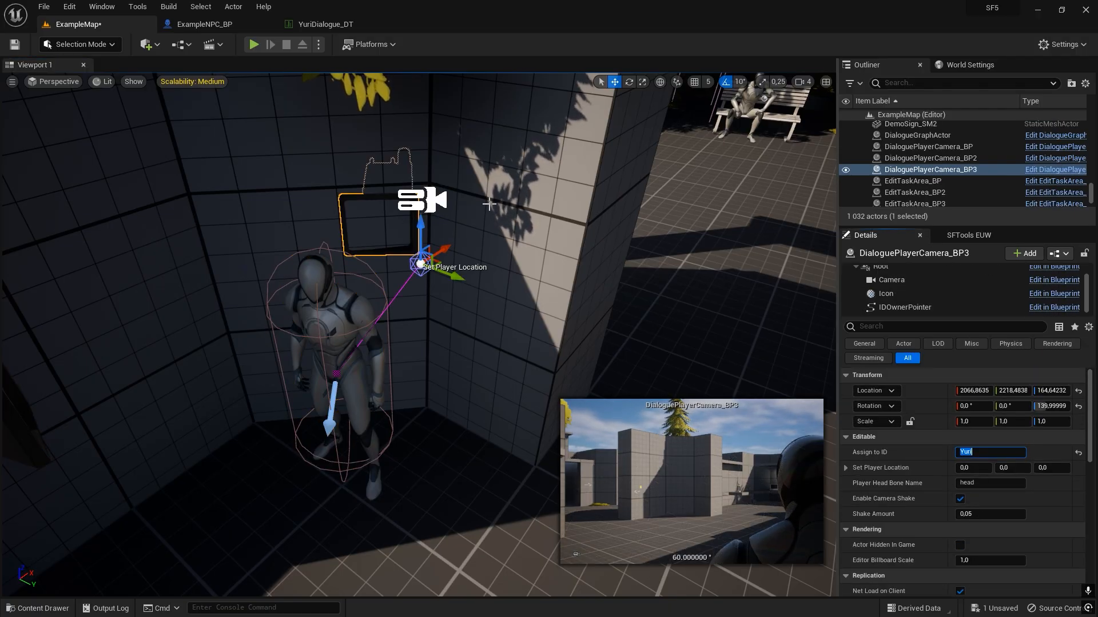
pyautogui.moveTo(510, 269); pyautogui.dragTo(499, 270, button='right')
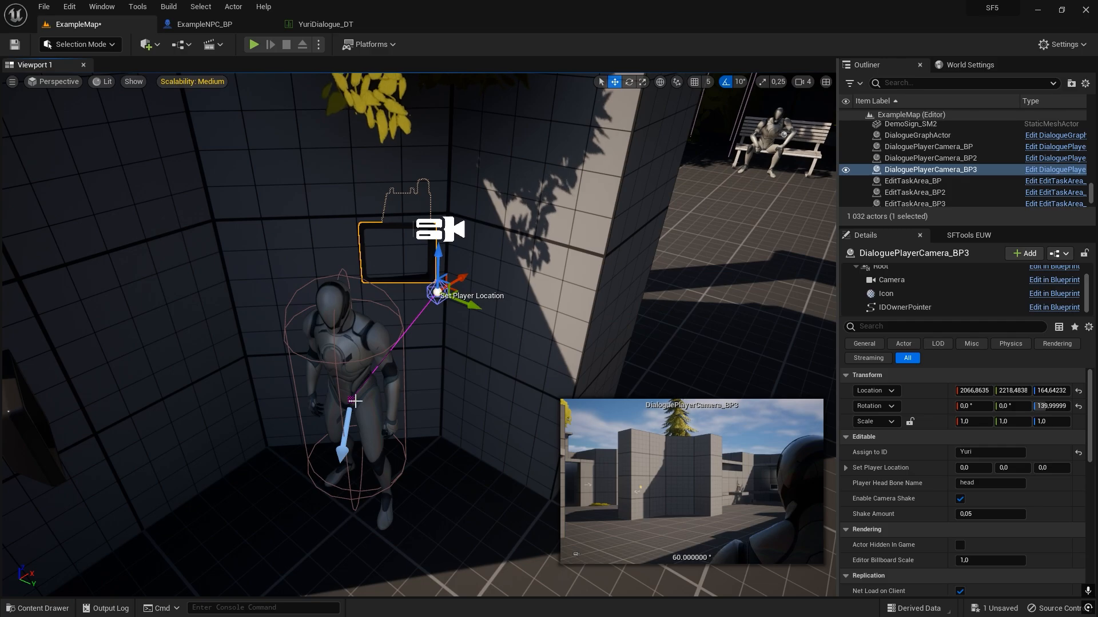
# Play the level, talk to the NPC, answer "Hey there", continue to the two-reply choice, and stop the session.
pyautogui.press('Escape')
pyautogui.press('s')
pyautogui.moveTo(522, 318)
pyautogui.mouseDown(button='right')
pyautogui.moveTo(494, 297)
pyautogui.moveTo(511, 313)
pyautogui.mouseUp(button='right')
pyautogui.press('w')
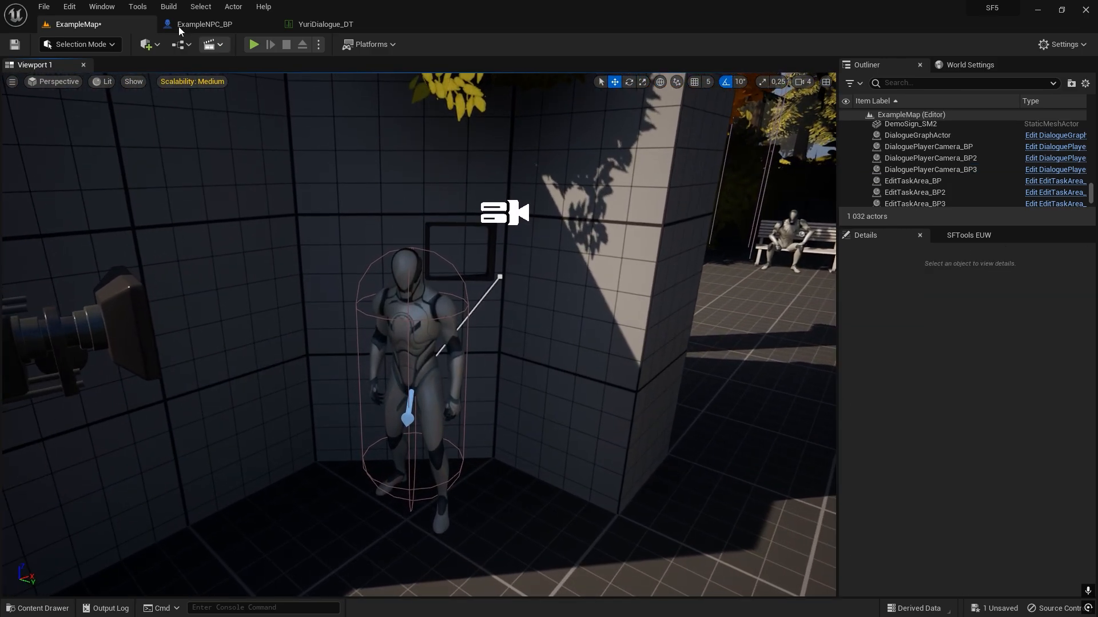
pyautogui.click(254, 44)
pyautogui.click(372, 200)
pyautogui.press('w')
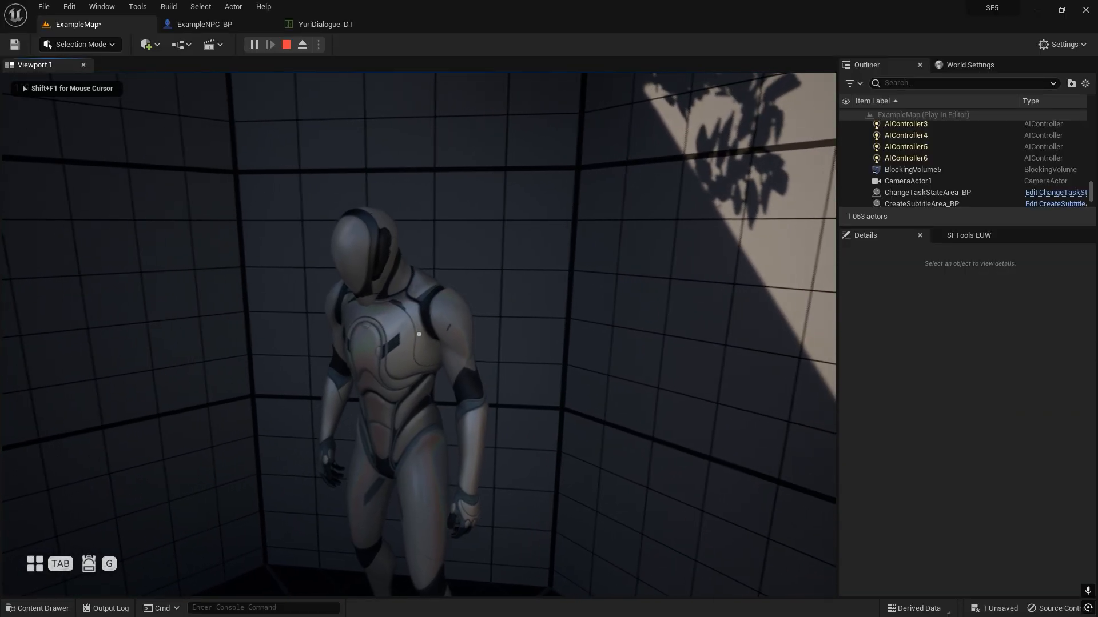
pyautogui.press('f')
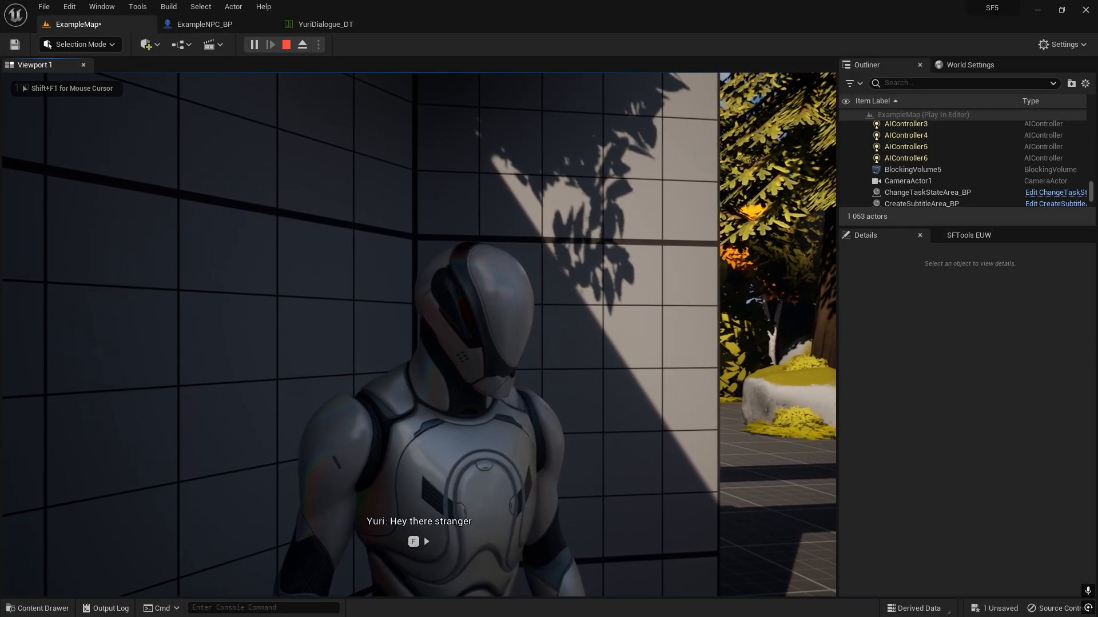
pyautogui.press('f')
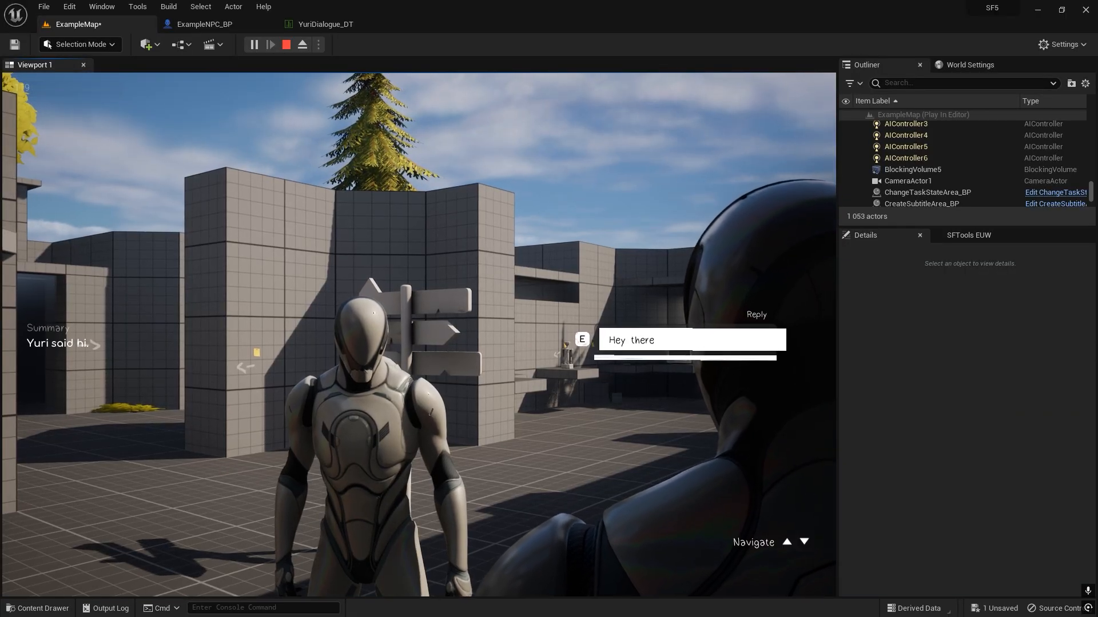
pyautogui.press('e')
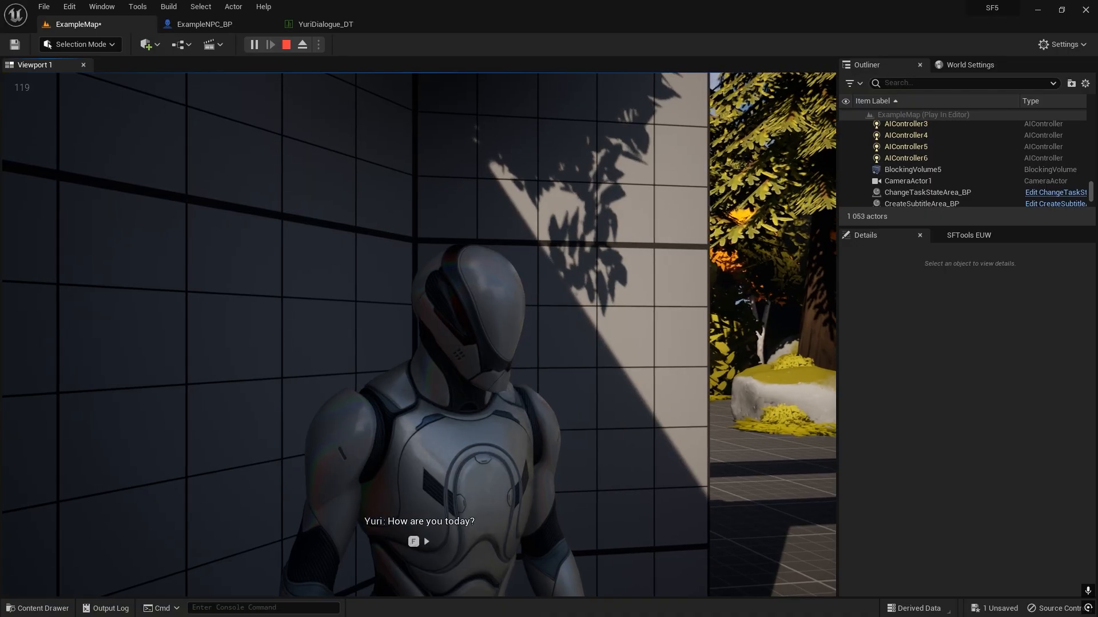
pyautogui.press('f')
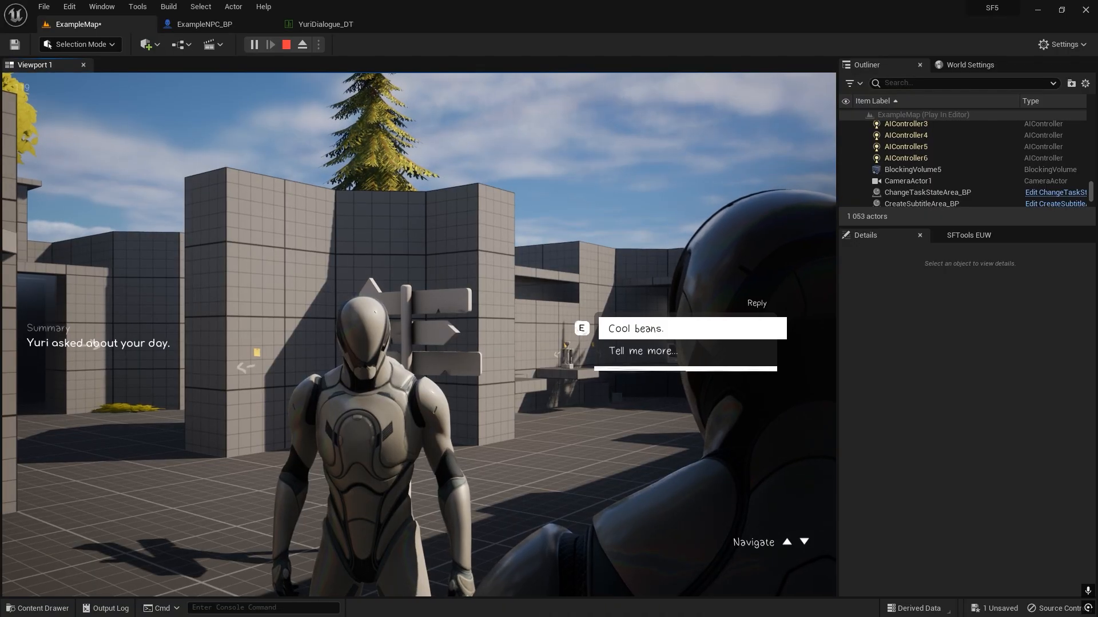
pyautogui.press('Escape')
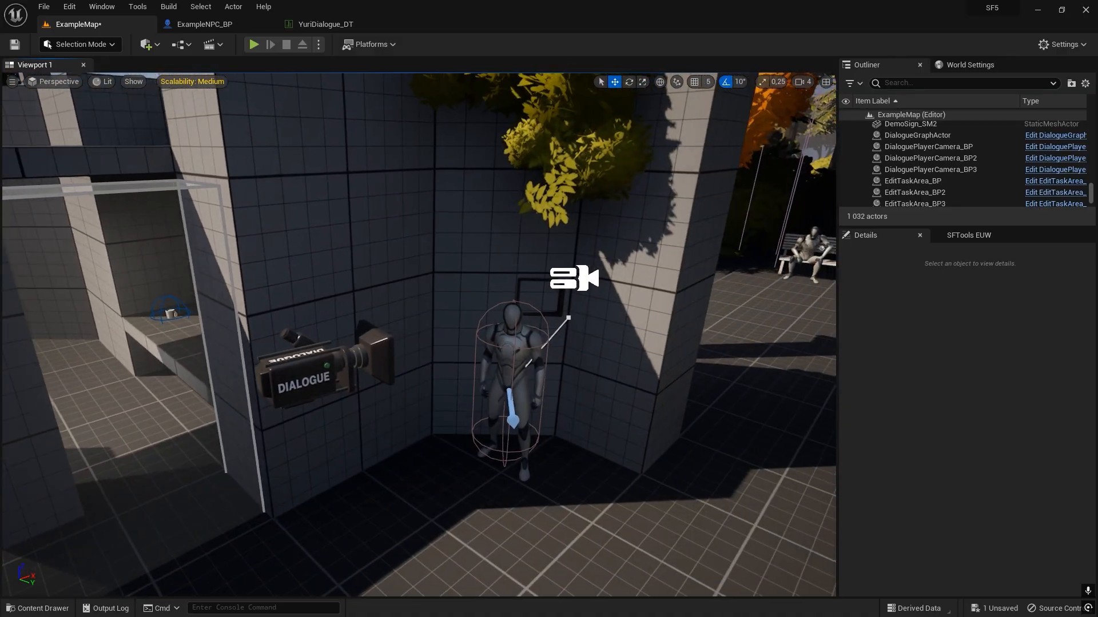
# Browse to the StoryFramework > Core > Dialogue folder in the project content.
pyautogui.moveTo(261, 399); pyautogui.dragTo(261, 398, button='right')
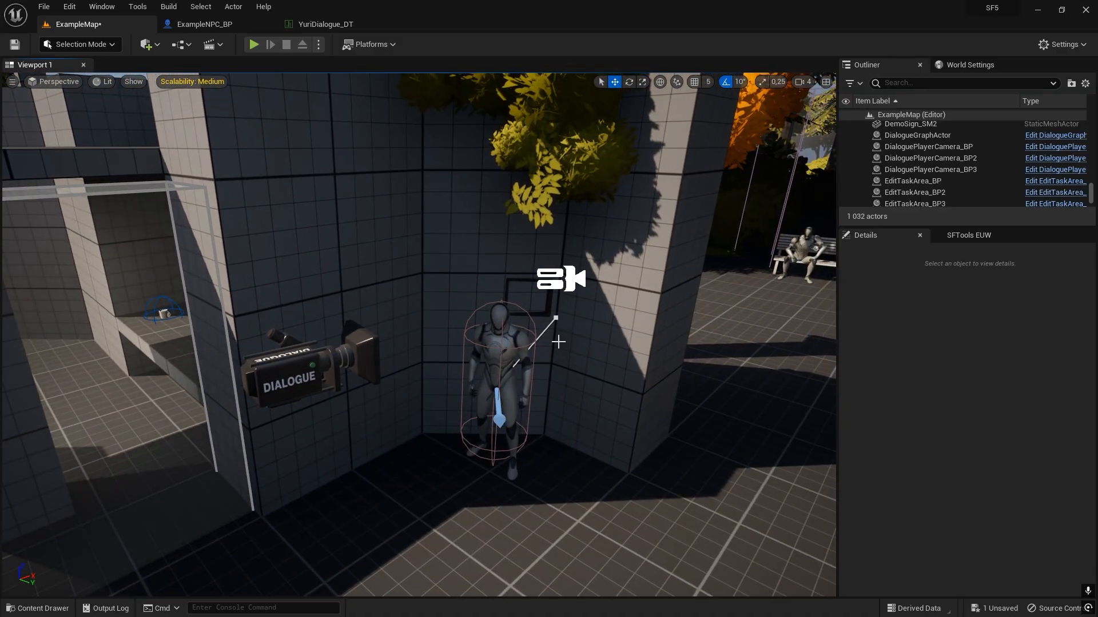
pyautogui.moveTo(528, 336); pyautogui.dragTo(536, 362, button='right')
pyautogui.moveTo(422, 328); pyautogui.dragTo(410, 356, button='right')
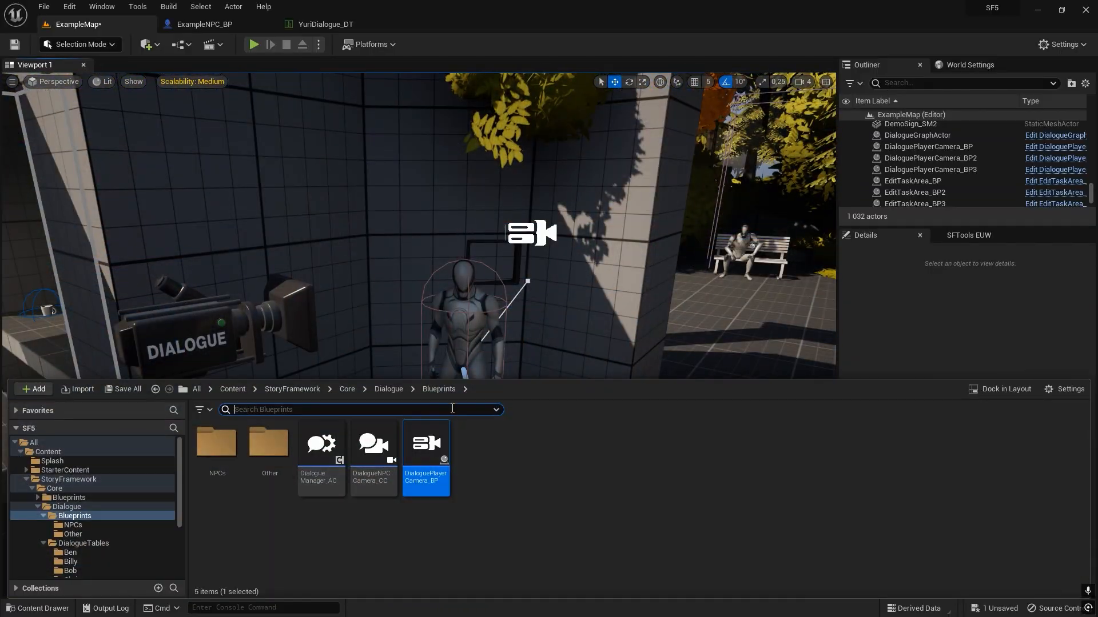
pyautogui.click(378, 389)
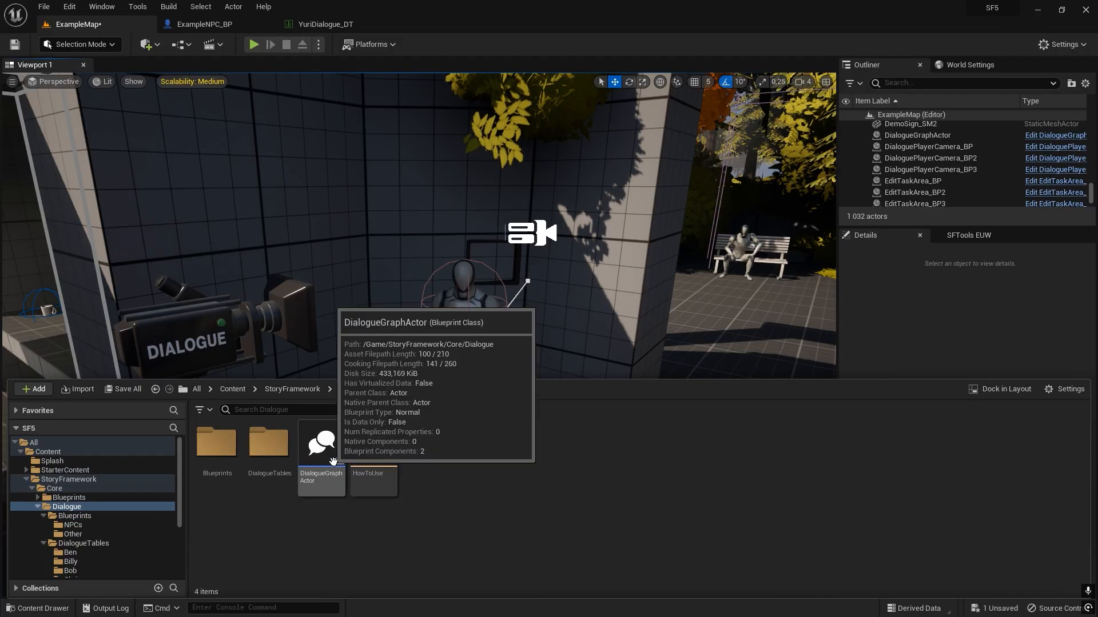
# Try placing a second DialogueGraphActor in the level near the NPC, and delete it.
pyautogui.moveTo(384, 326); pyautogui.dragTo(392, 328, button='right')
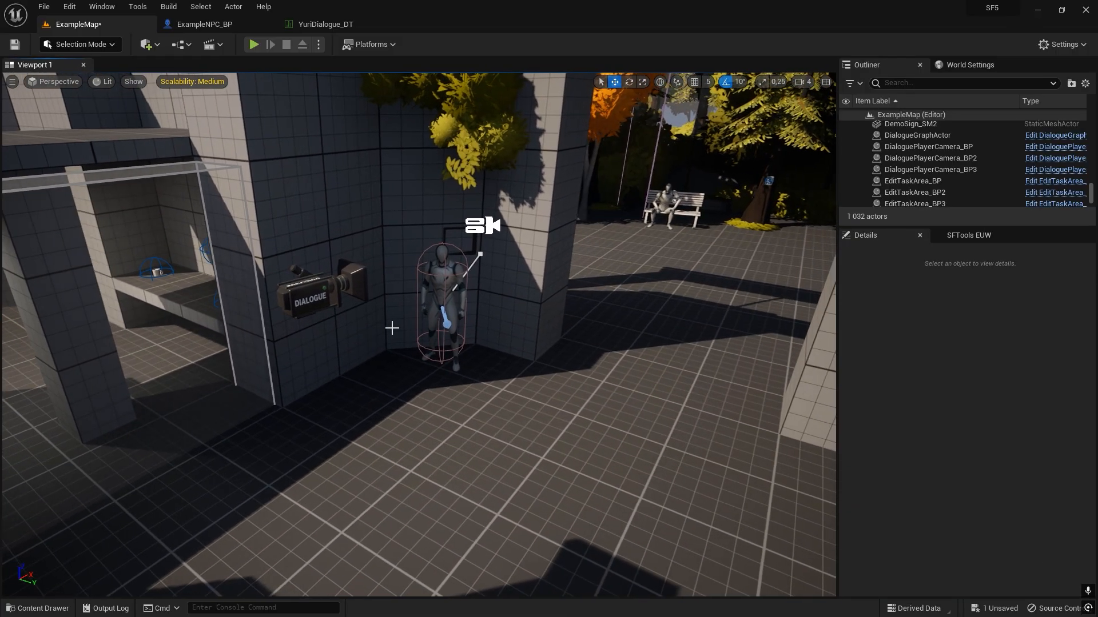
pyautogui.hotkey('ctrl', 'space')
pyautogui.moveTo(322, 446); pyautogui.dragTo(400, 423)
pyautogui.press('Delete')
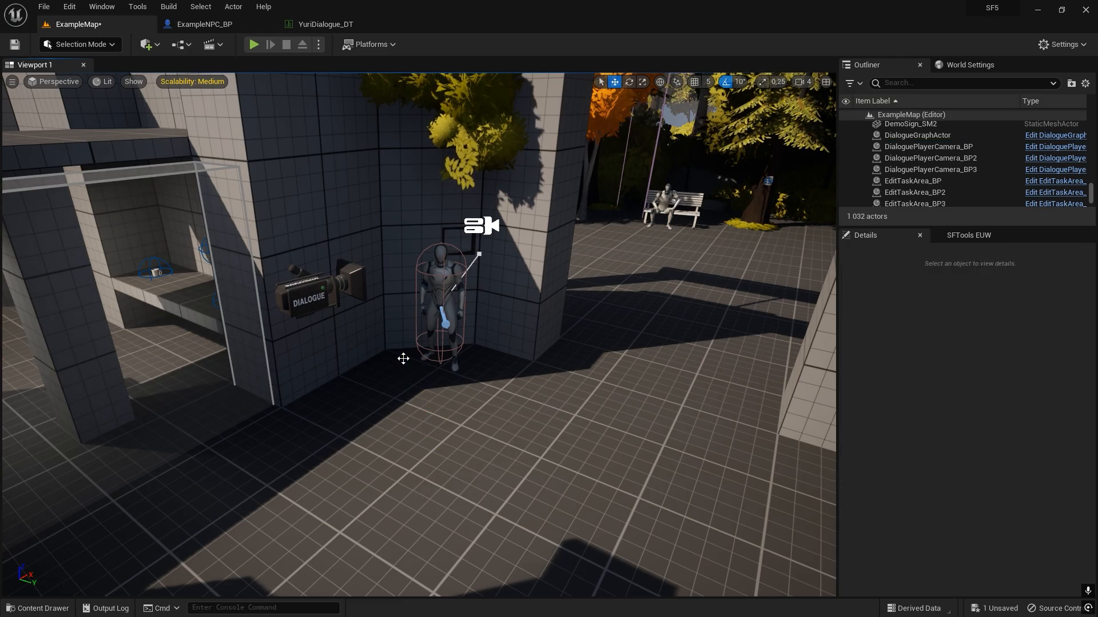
# Select the existing DialogueGraphActor in the level and open the DialogueGraphActor blueprint at its Dialogue Graph.
pyautogui.press('w')
pyautogui.moveTo(405, 358); pyautogui.dragTo(434, 342, button='right')
pyautogui.click(489, 424)
pyautogui.press('s')
pyautogui.moveTo(481, 449); pyautogui.dragTo(506, 451, button='right')
pyautogui.hotkey('ctrl', 'space')
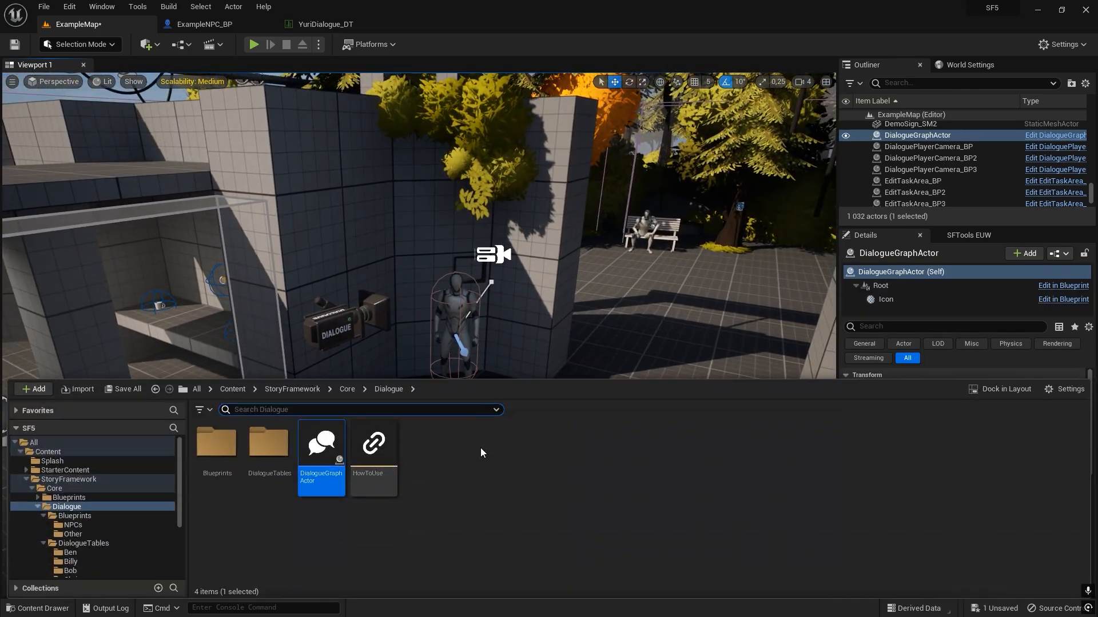
pyautogui.doubleClick(340, 444)
pyautogui.click(431, 87)
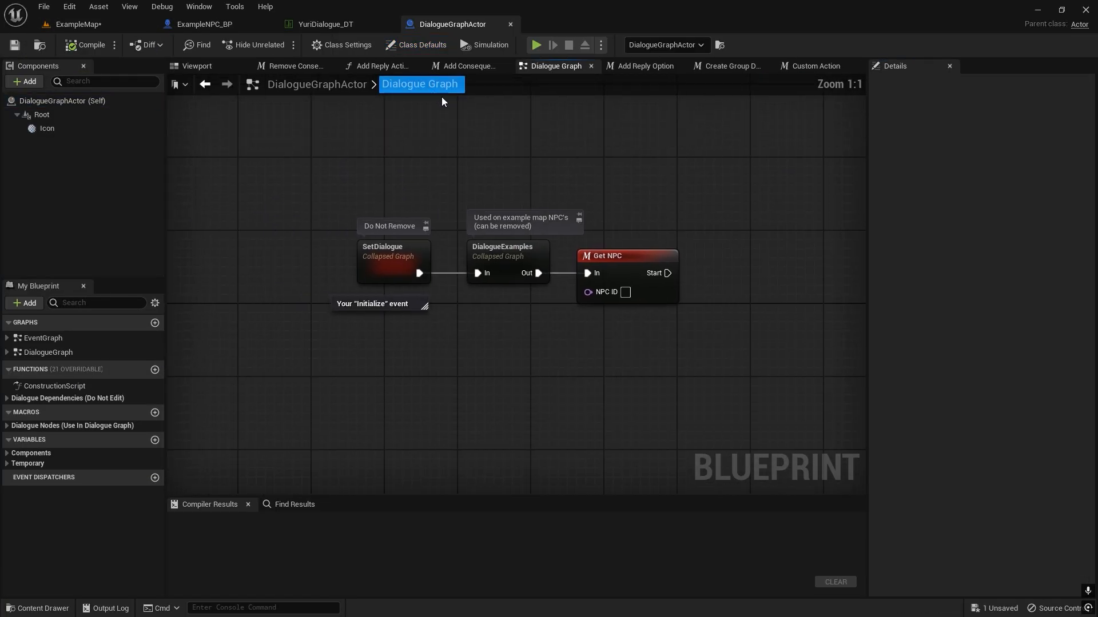
# Delete the Get NPC node that follows DialogueExamples in the Dialogue Graph.
pyautogui.moveTo(632, 190); pyautogui.dragTo(488, 190, button='right')
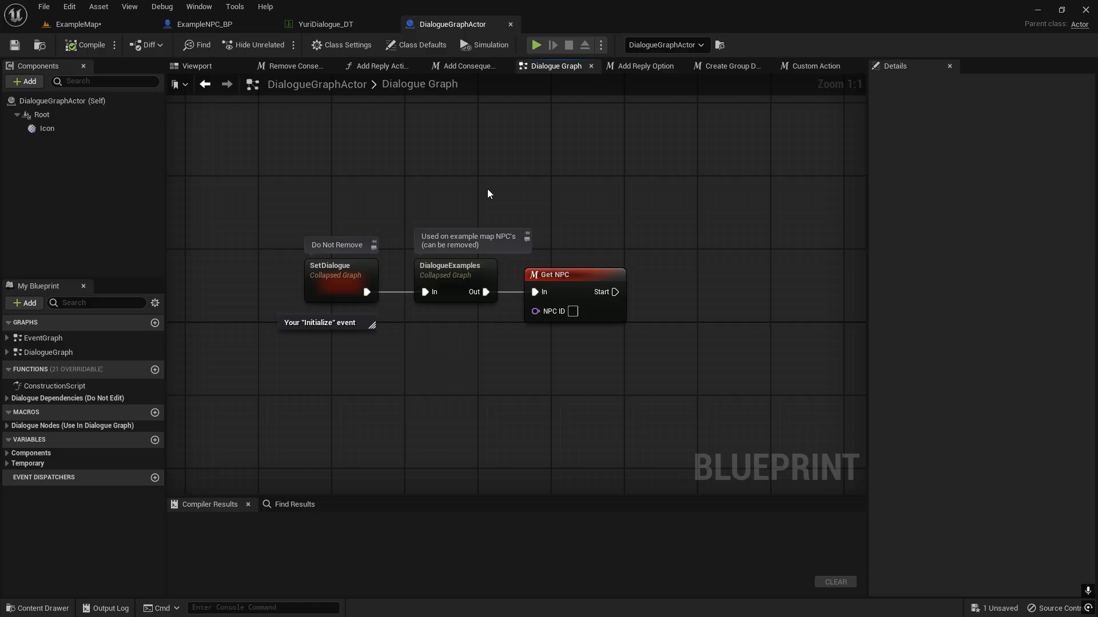
pyautogui.moveTo(624, 316); pyautogui.dragTo(603, 355, button='right')
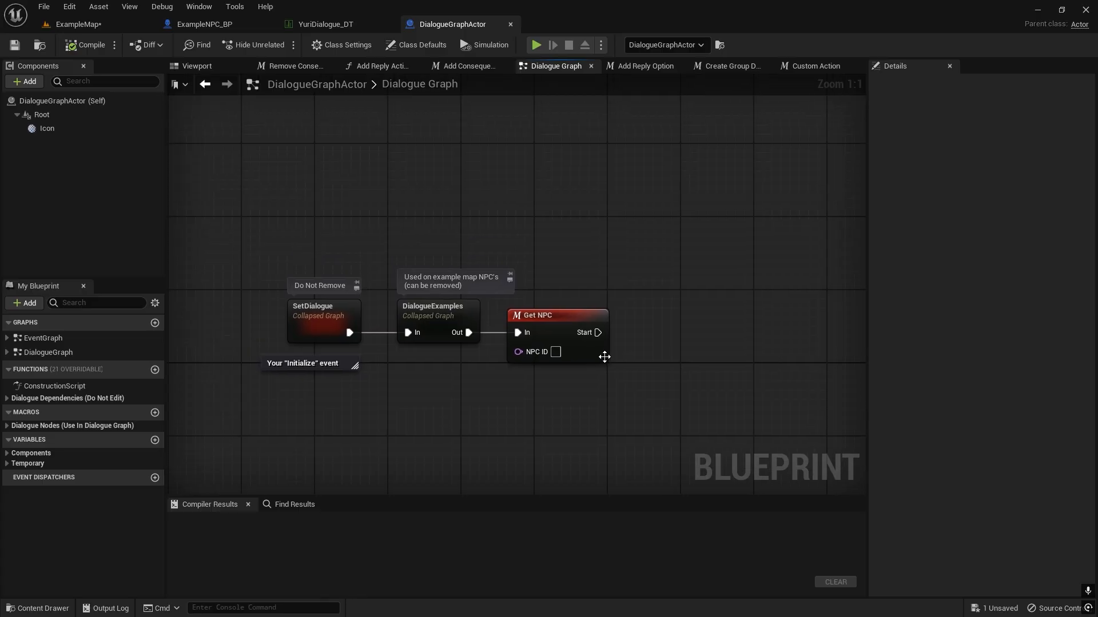
pyautogui.click(586, 343)
pyautogui.press('Delete')
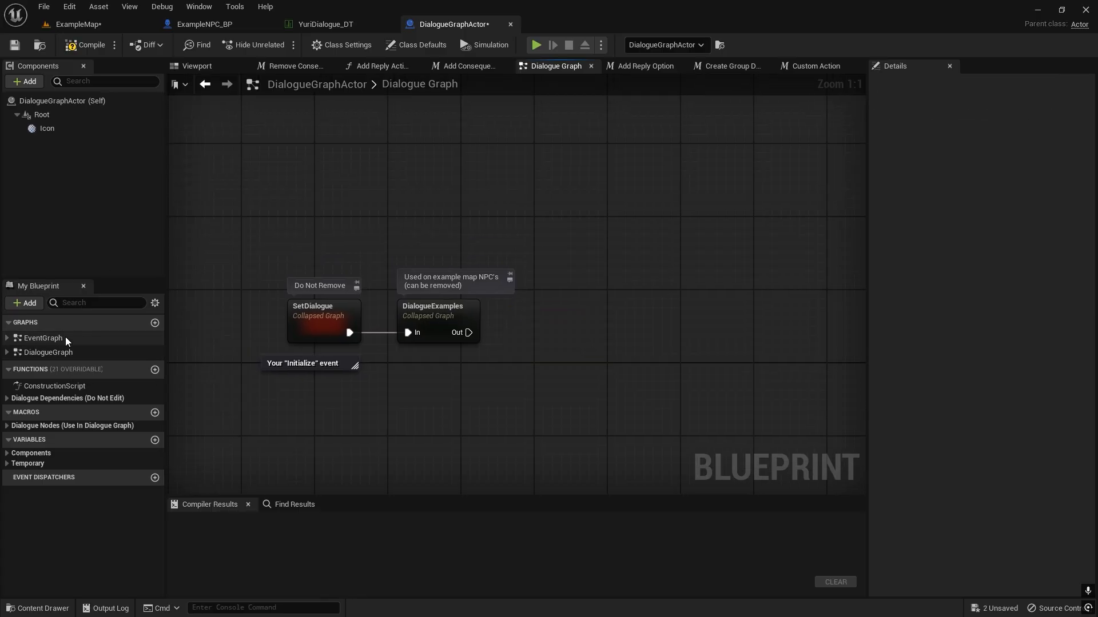
pyautogui.doubleClick(55, 355)
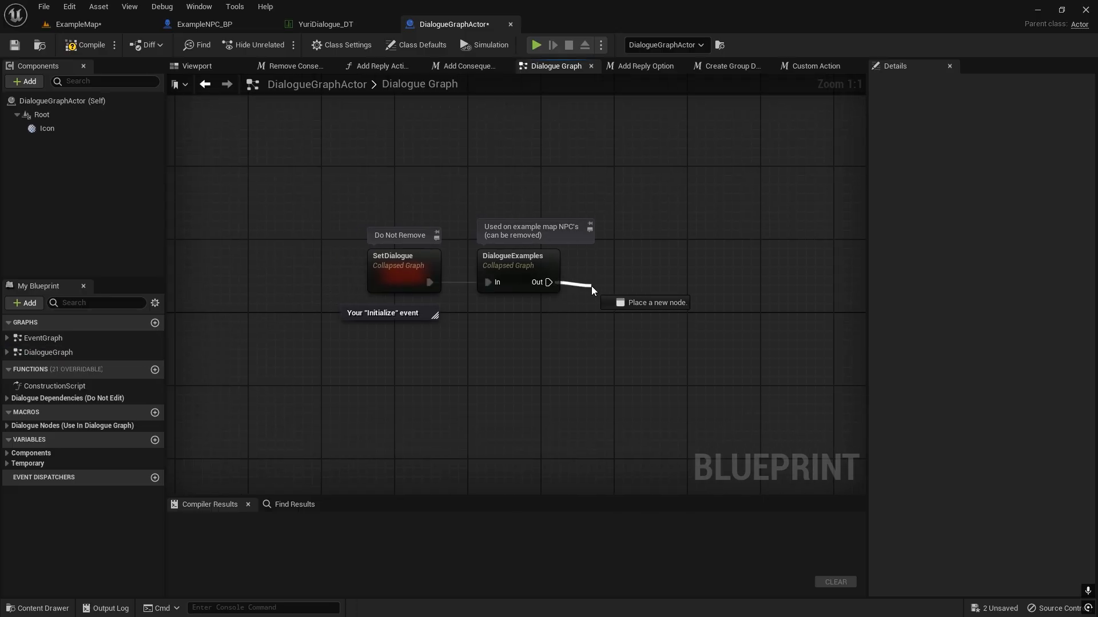
pyautogui.moveTo(592, 290); pyautogui.dragTo(590, 275)
pyautogui.click(325, 249)
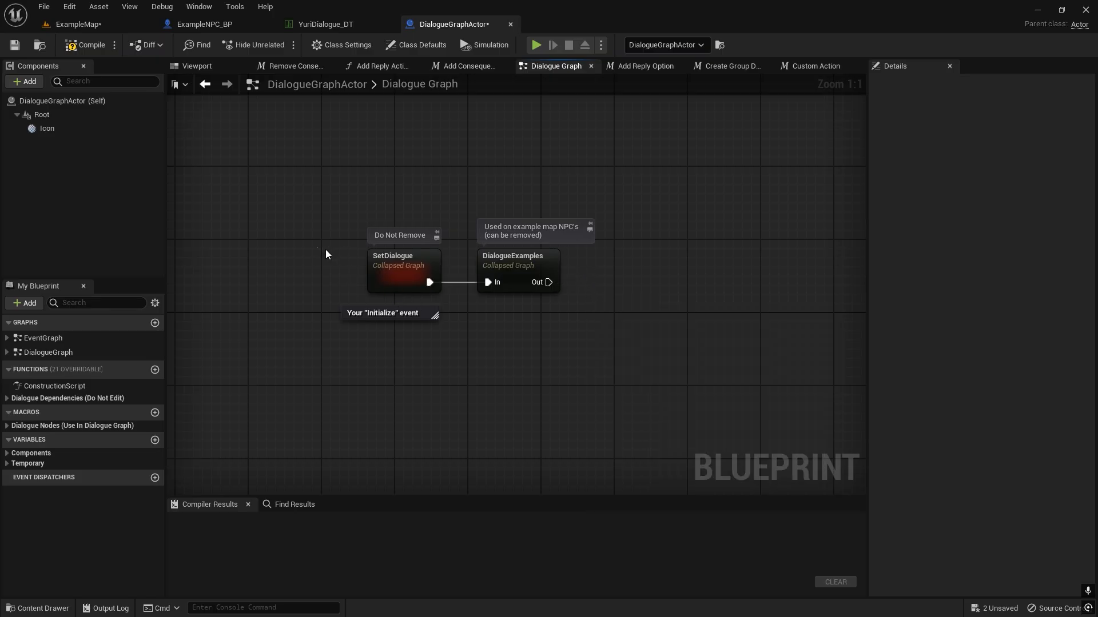
pyautogui.moveTo(325, 249); pyautogui.dragTo(393, 272)
pyautogui.moveTo(320, 230); pyautogui.dragTo(393, 275)
pyautogui.click(302, 265)
pyautogui.moveTo(551, 344); pyautogui.dragTo(461, 332, button='right')
pyautogui.moveTo(530, 263); pyautogui.dragTo(530, 263)
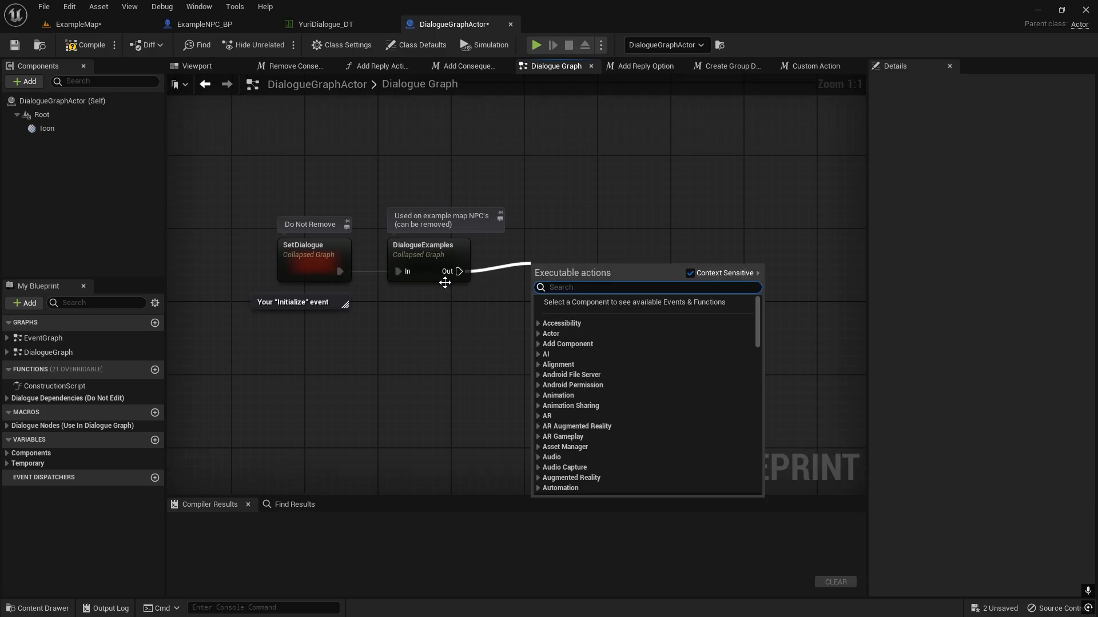
pyautogui.click(427, 252)
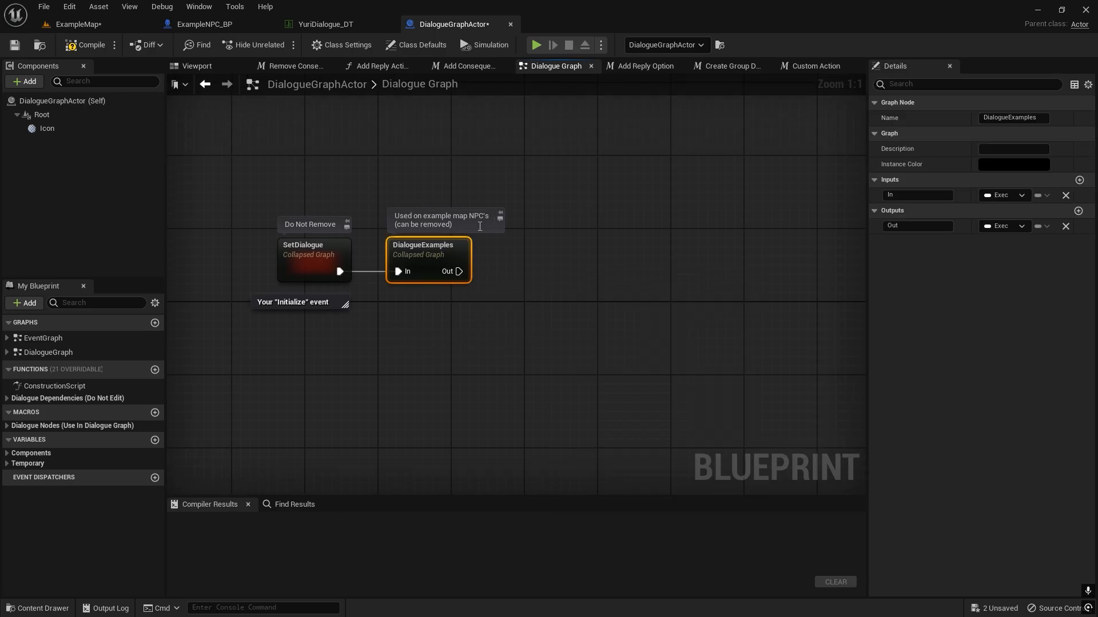
pyautogui.moveTo(452, 130); pyautogui.dragTo(438, 277)
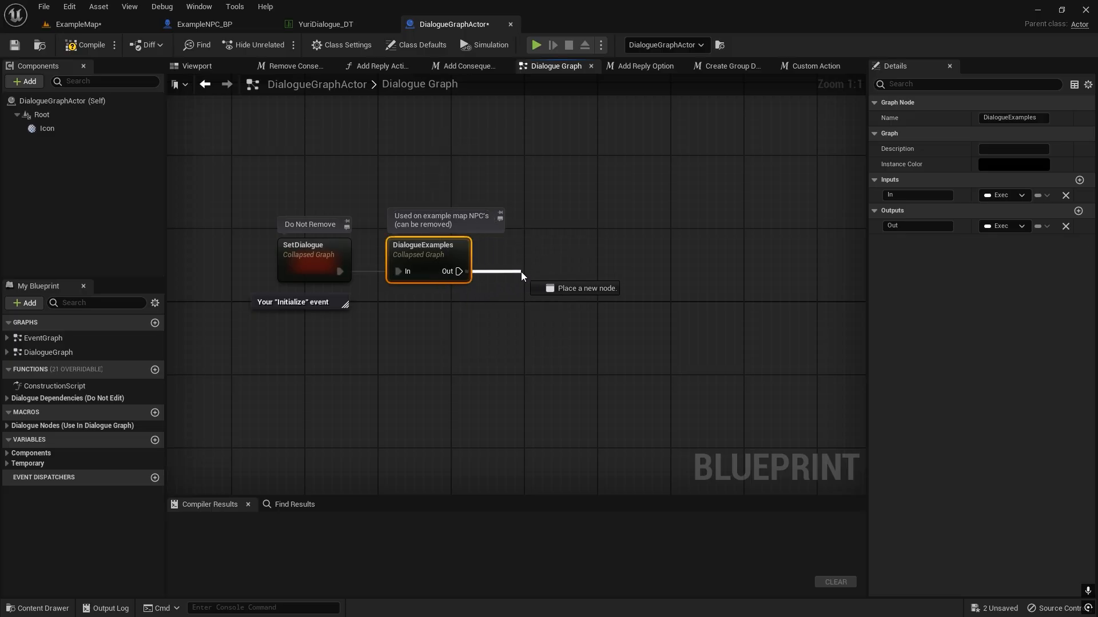
pyautogui.moveTo(459, 271); pyautogui.dragTo(520, 272)
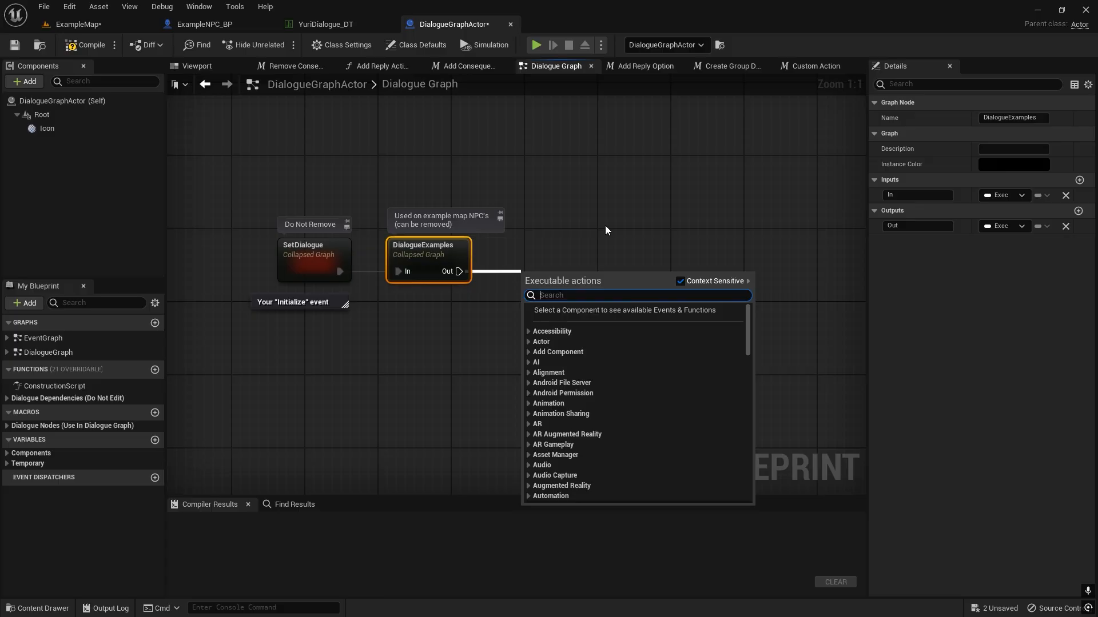
# Add a GetNPC macro from the Dialogue Nodes category beside DialogueExamples and connect the Out pin to its In.
pyautogui.click(8, 426)
pyautogui.click(8, 427)
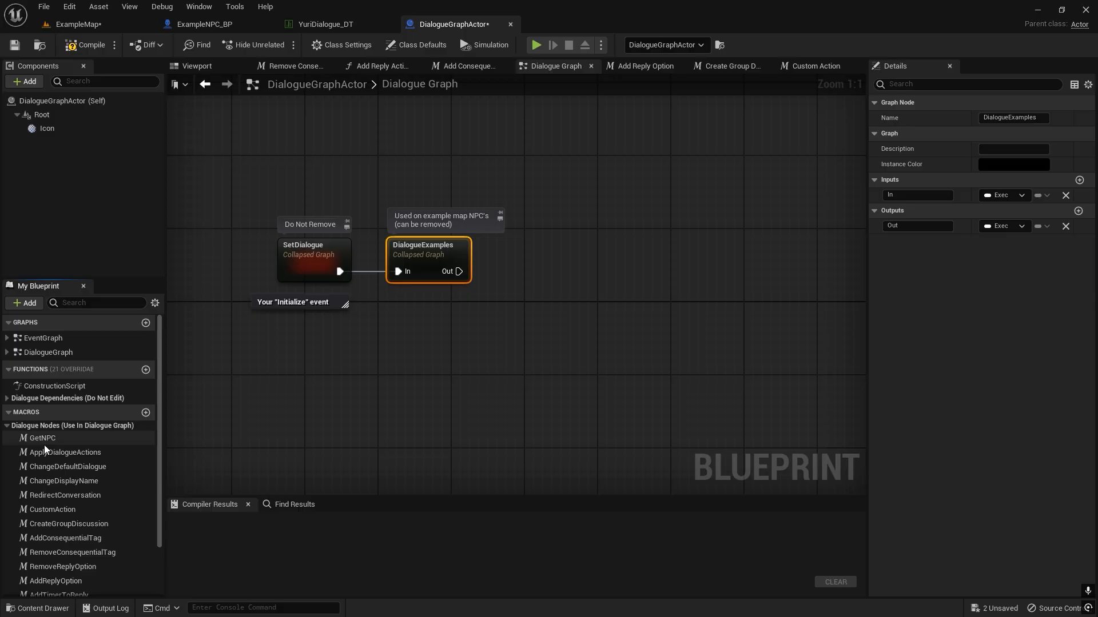
pyautogui.click(76, 440)
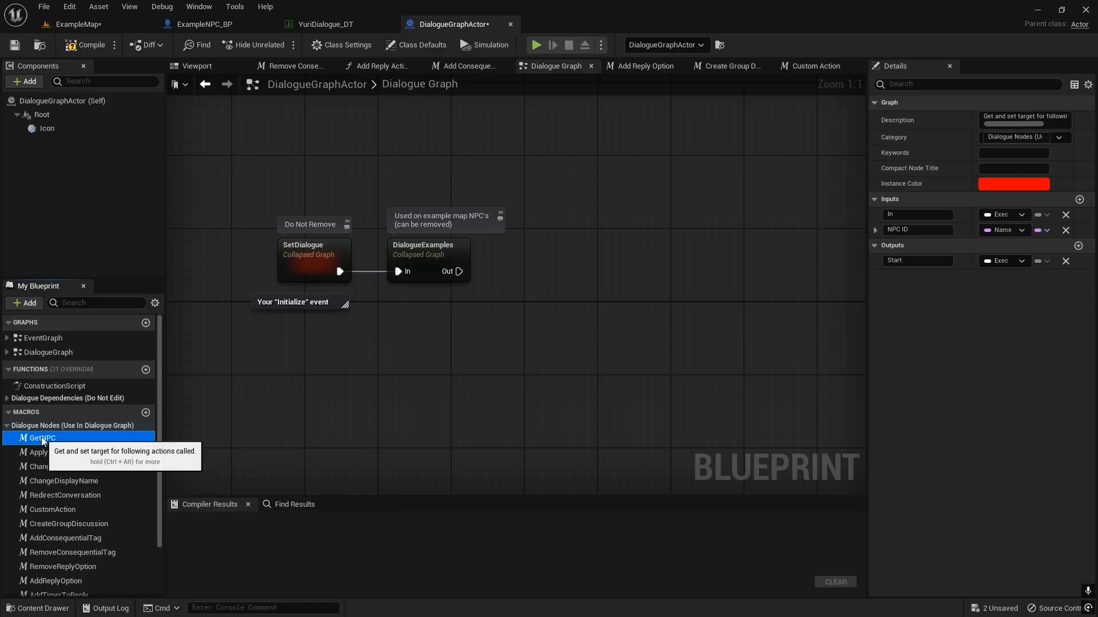
pyautogui.scroll(-2, 76, 445)
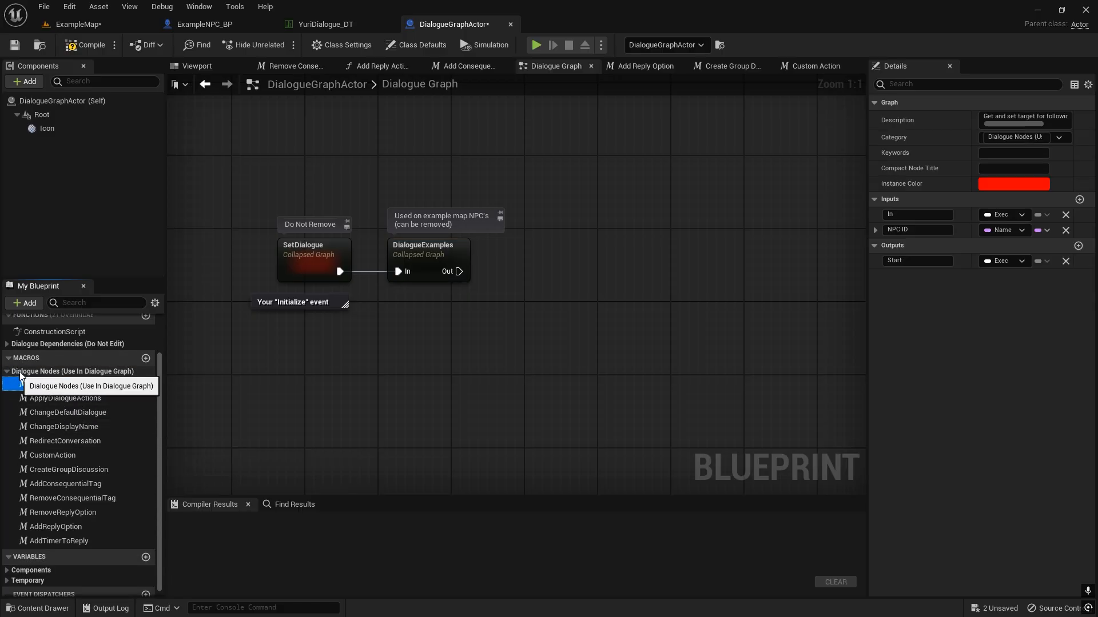
pyautogui.moveTo(46, 381); pyautogui.dragTo(555, 316)
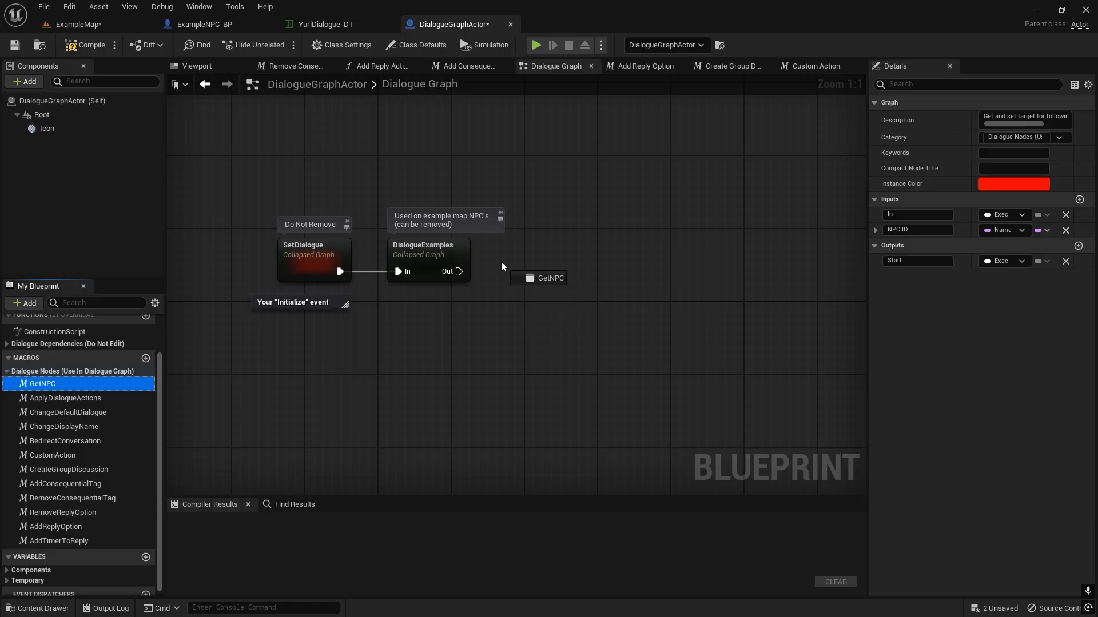
pyautogui.moveTo(502, 266); pyautogui.dragTo(501, 264)
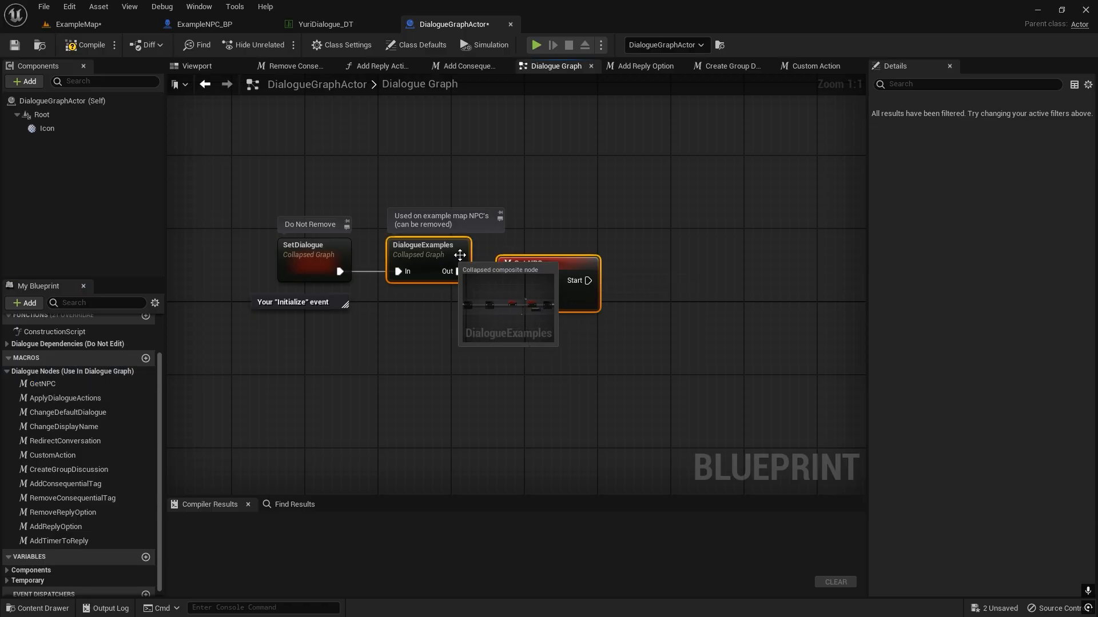
pyautogui.click(593, 227)
pyautogui.click(562, 265)
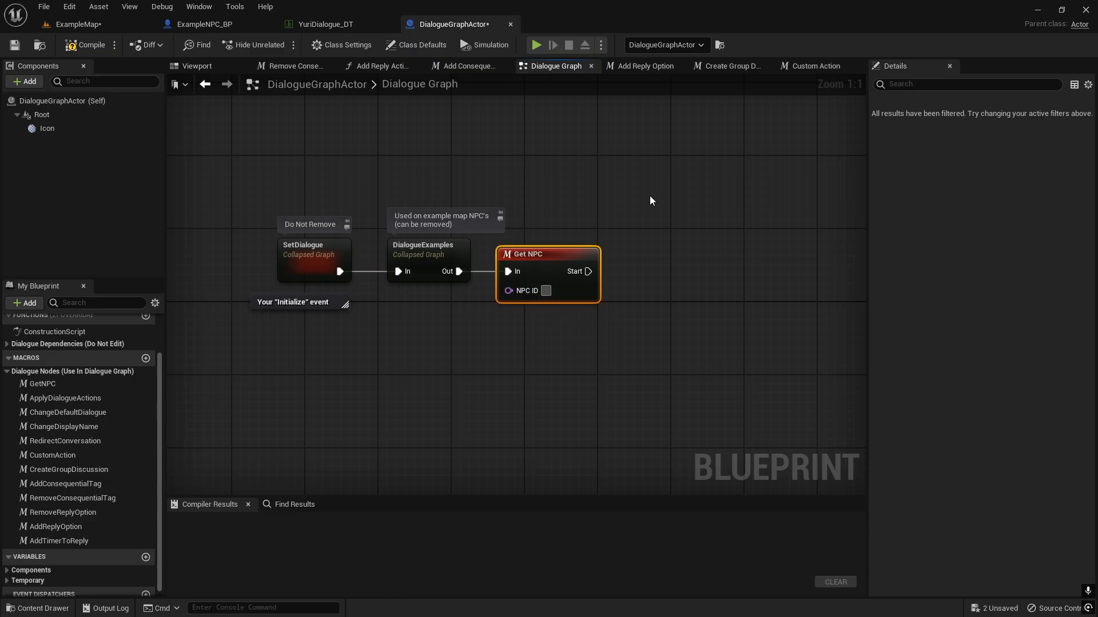
# Set the Get NPC node's NPC ID to Yuri and connect its Start pin to a newly added RedirectConversation macro, aligned beside it.
pyautogui.write('Yuri')
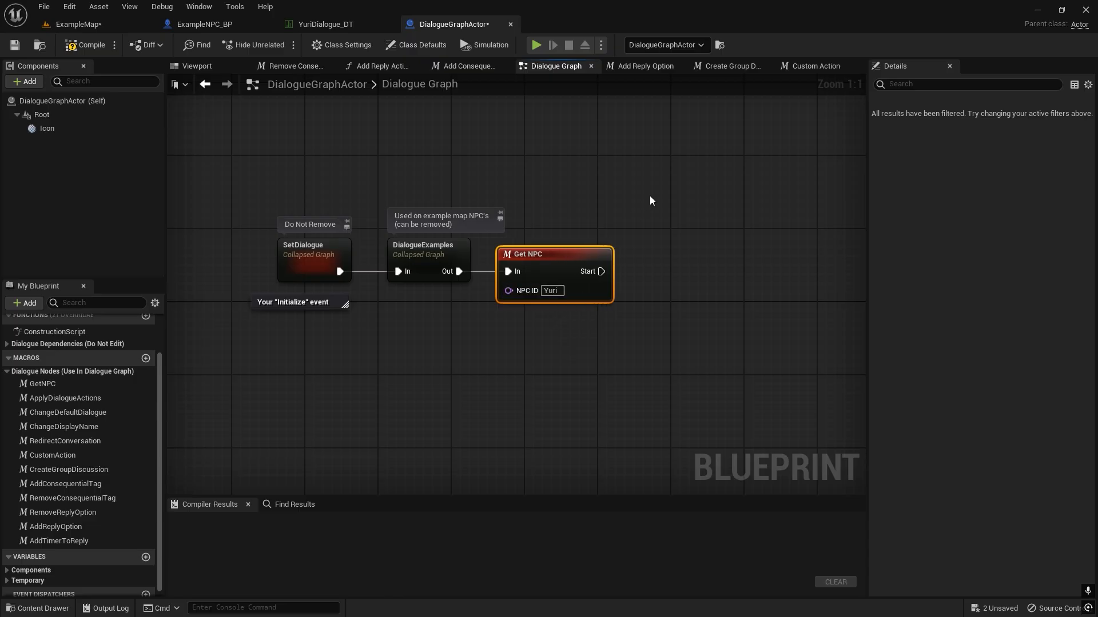
pyautogui.moveTo(611, 276); pyautogui.dragTo(462, 256, button='right')
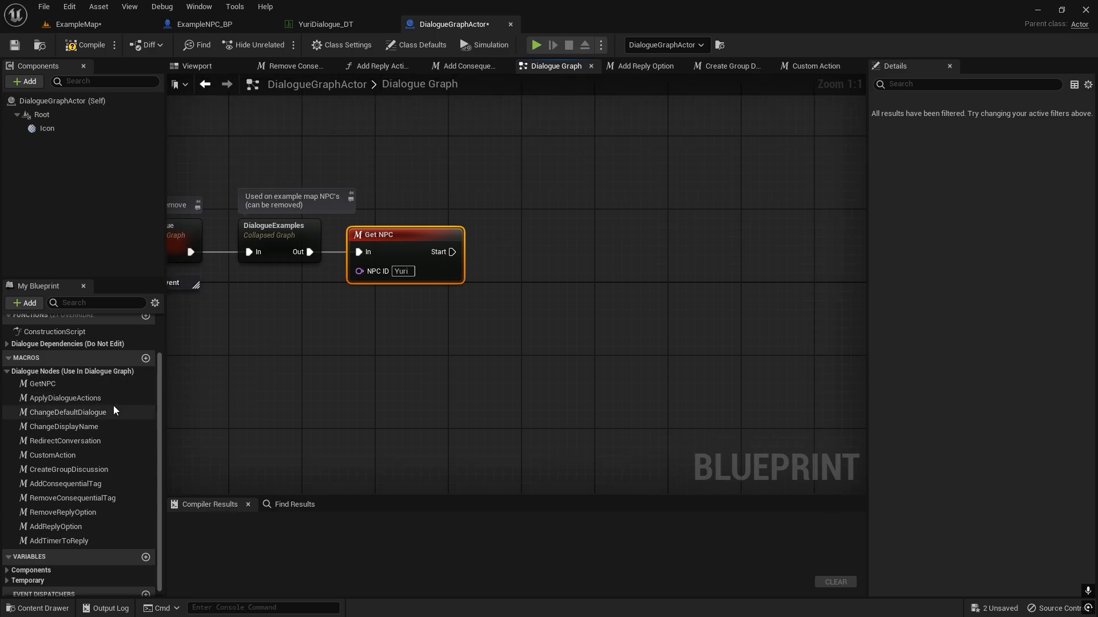
pyautogui.scroll(-1, 133, 409)
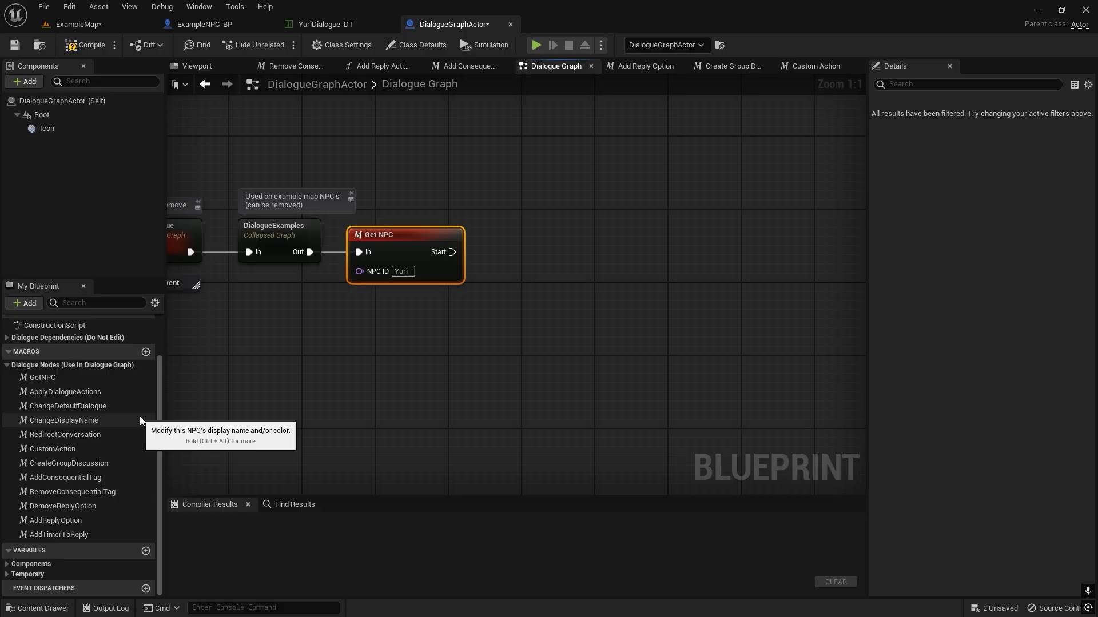
pyautogui.click(104, 434)
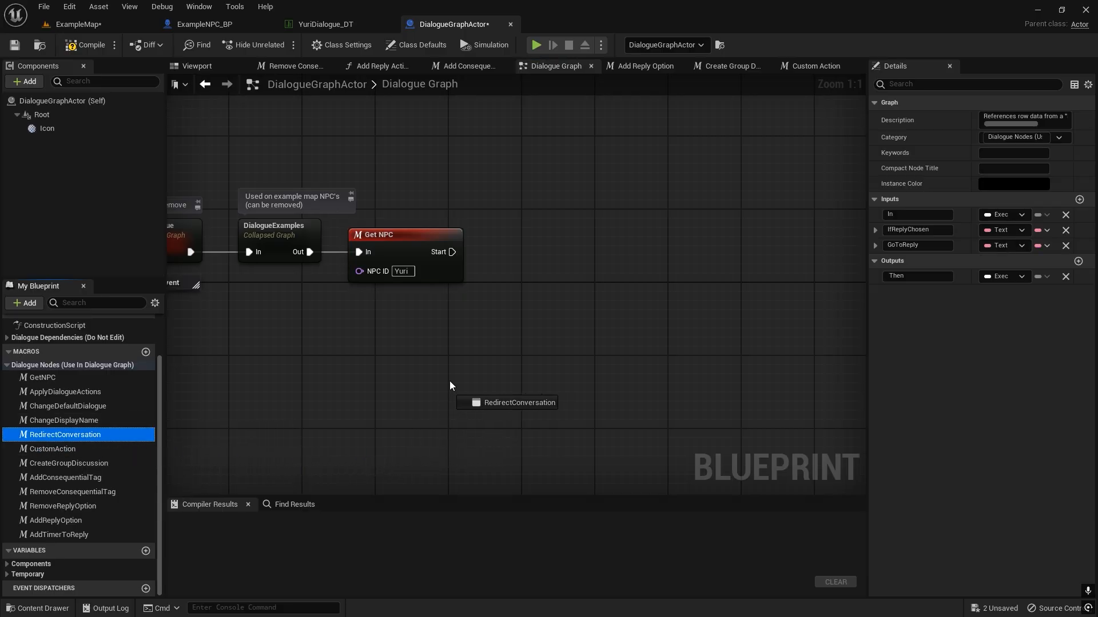
pyautogui.moveTo(495, 255)
pyautogui.mouseDown()
pyautogui.moveTo(496, 239)
pyautogui.moveTo(452, 252)
pyautogui.mouseUp()
pyautogui.moveTo(536, 251); pyautogui.dragTo(536, 247)
pyautogui.keyDown('ctrl'); pyautogui.click(430, 239); pyautogui.keyUp('ctrl')
pyautogui.click(449, 183)
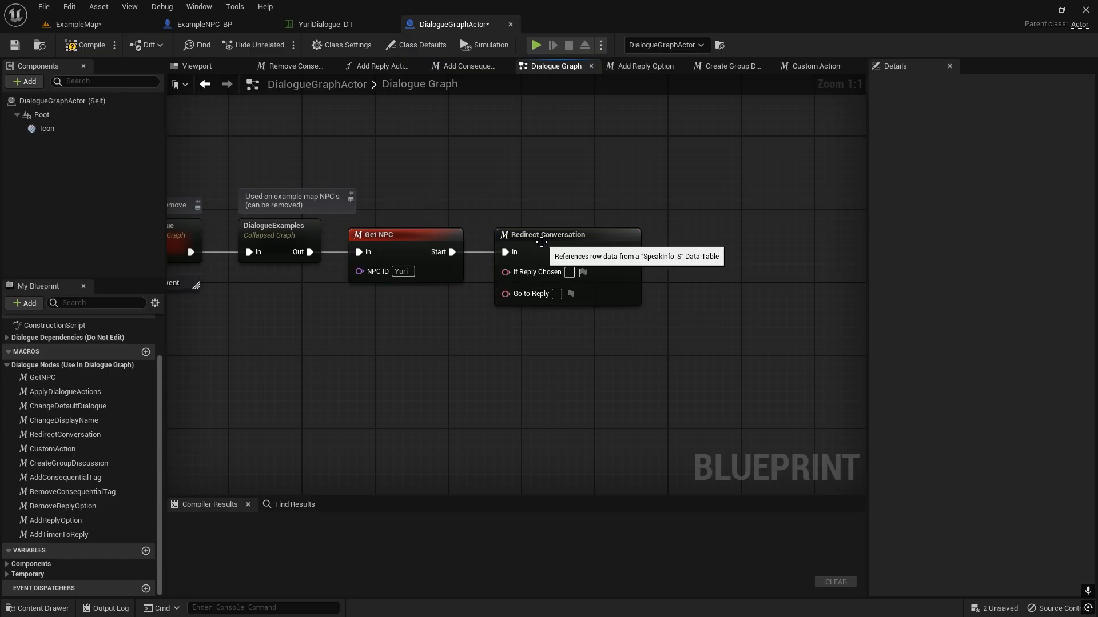
# Set If Reply Chosen on the Redirect Conversation node to "Cool beans.".
pyautogui.moveTo(541, 318); pyautogui.dragTo(587, 316, button='right')
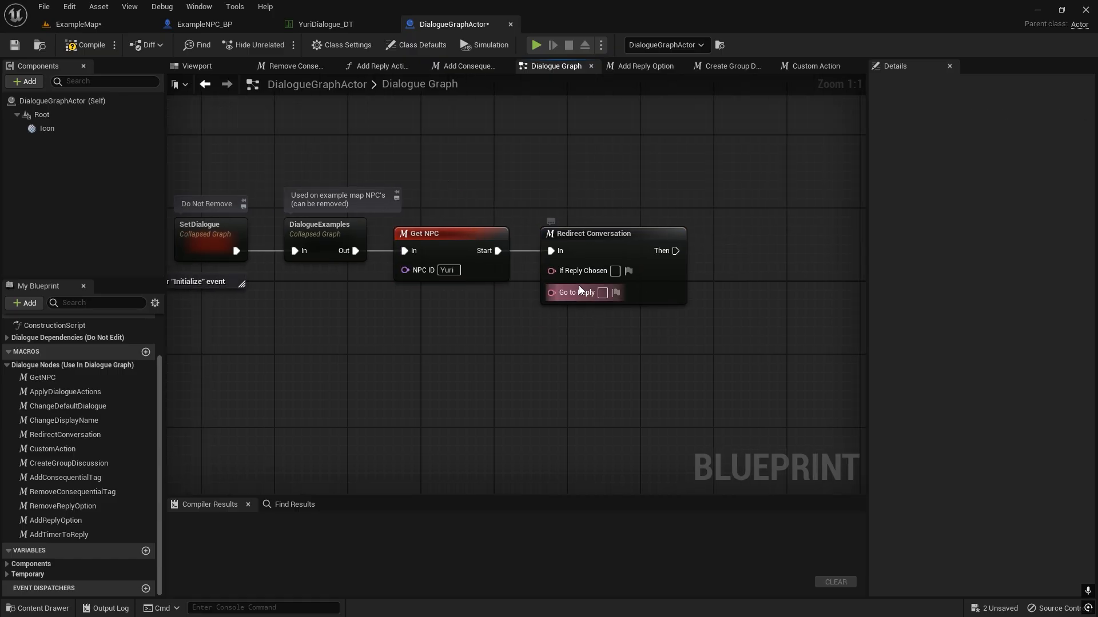
pyautogui.moveTo(578, 258); pyautogui.dragTo(602, 247, button='right')
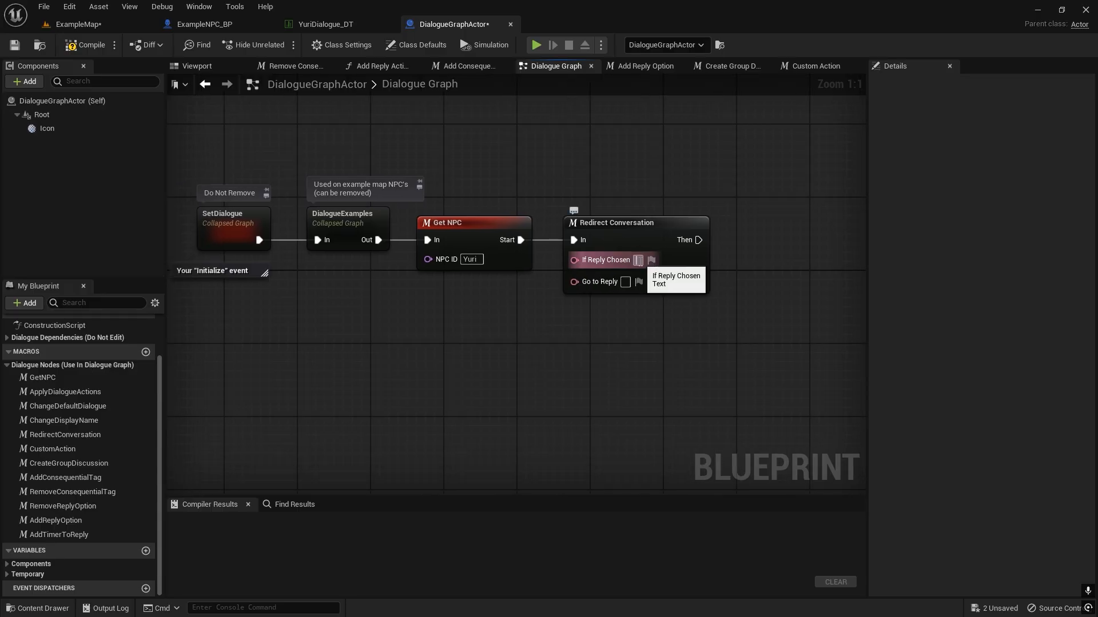
pyautogui.click(638, 260)
pyautogui.write('Cool be')
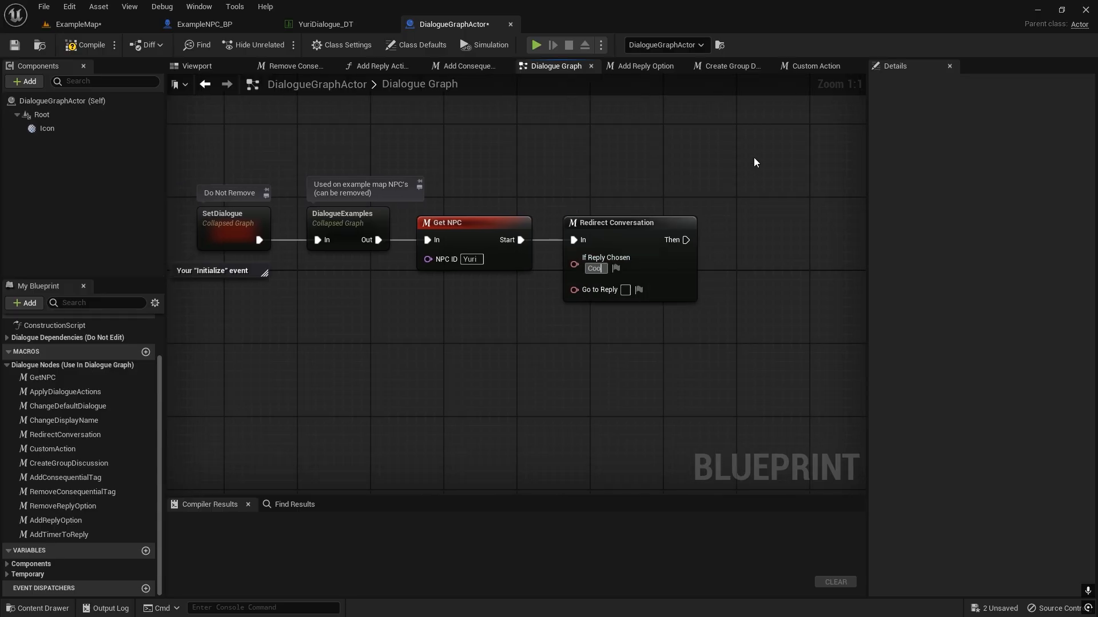
pyautogui.write('.')
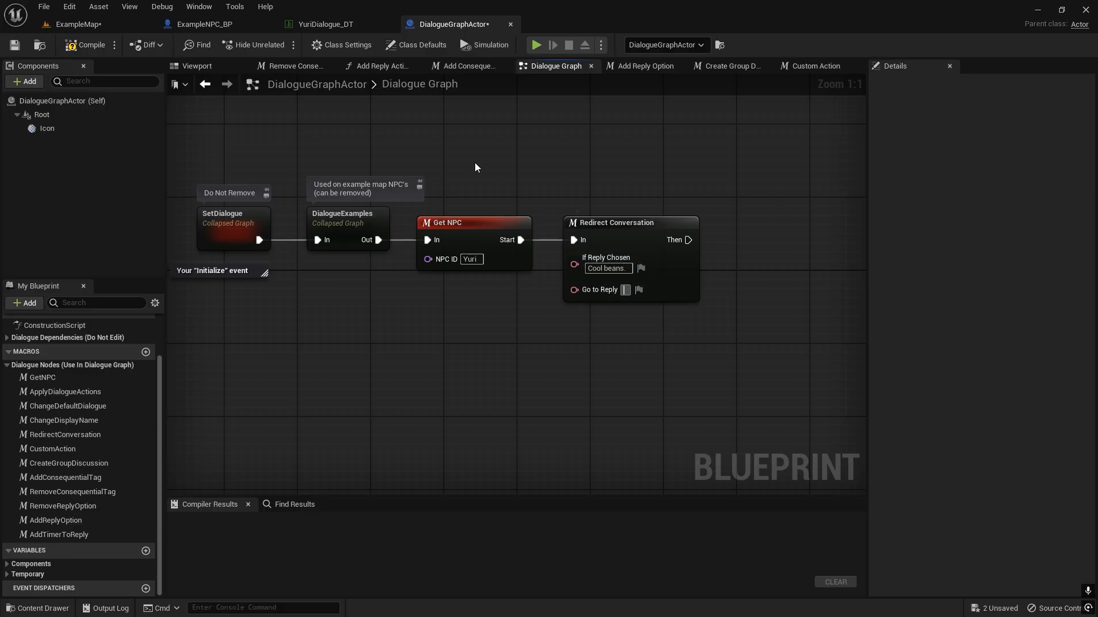
# Check the replies in YuriDialogue_DT and set Go to Reply on the Redirect Conversation node to "Hey there".
pyautogui.click(324, 27)
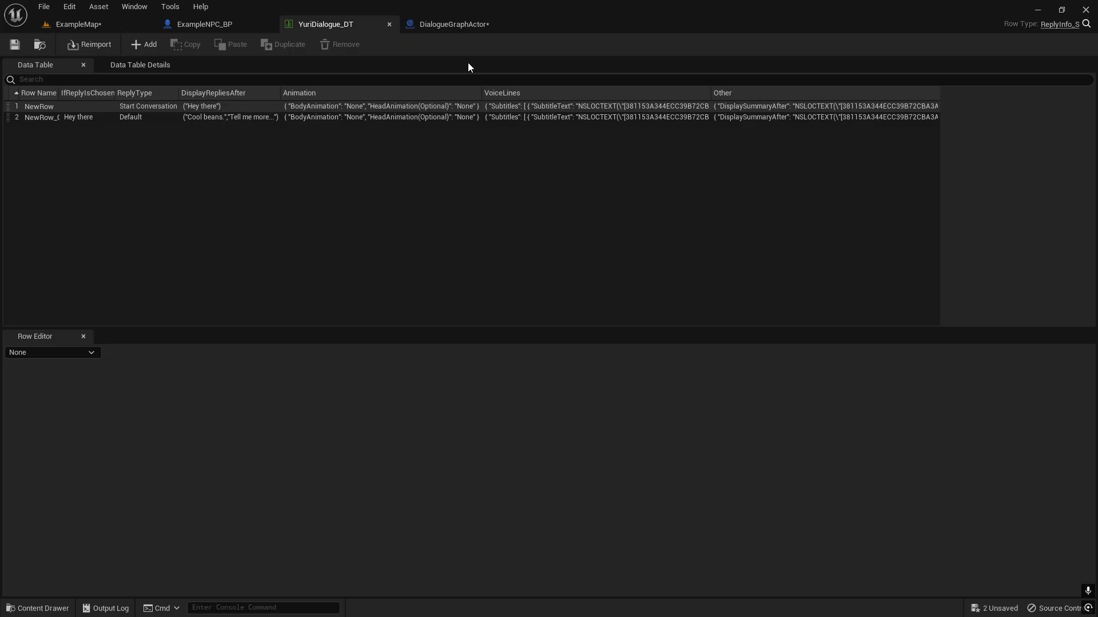
pyautogui.click(452, 24)
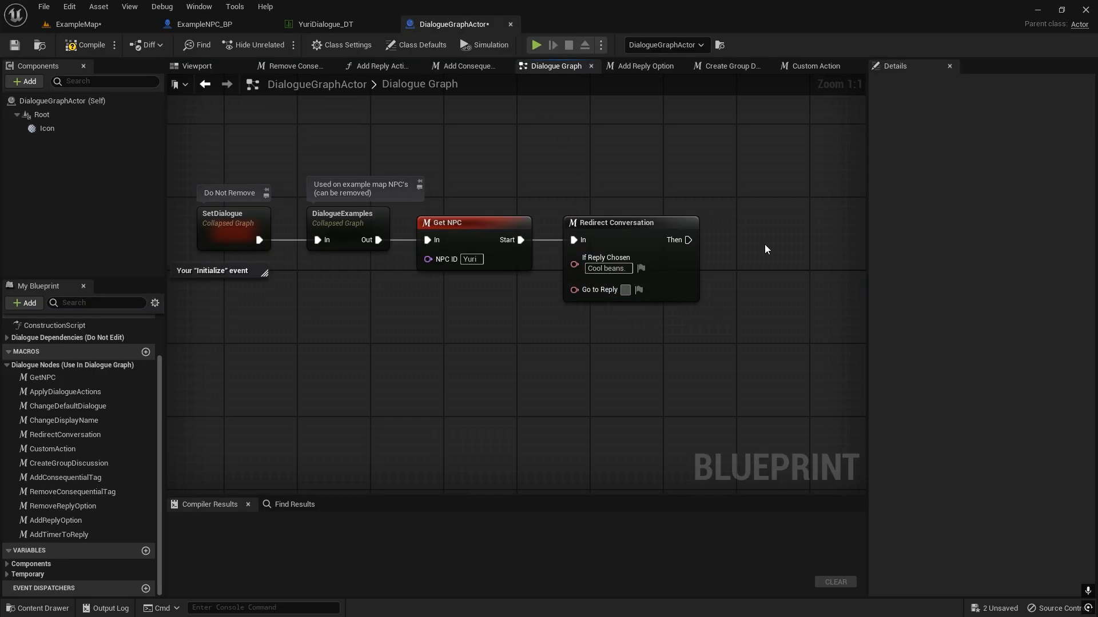
pyautogui.write('Hey there')
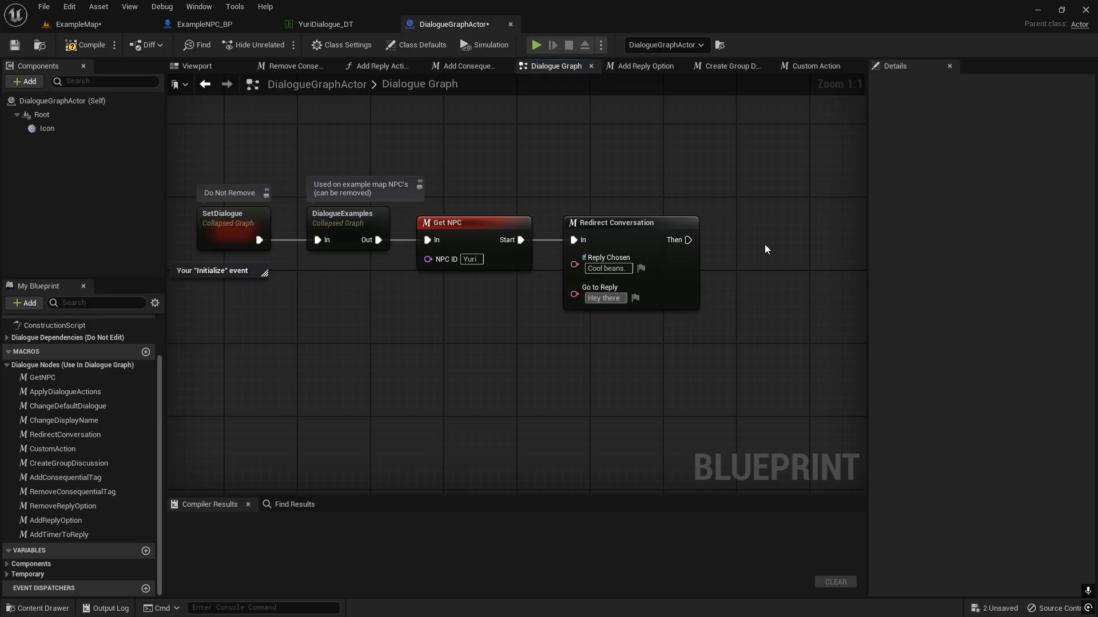
pyautogui.press('Return')
# Compile the DialogueGraphActor blueprint, start a play test of ExampleMap, and return to the Dialogue Graph.
pyautogui.click(355, 25)
pyautogui.click(445, 25)
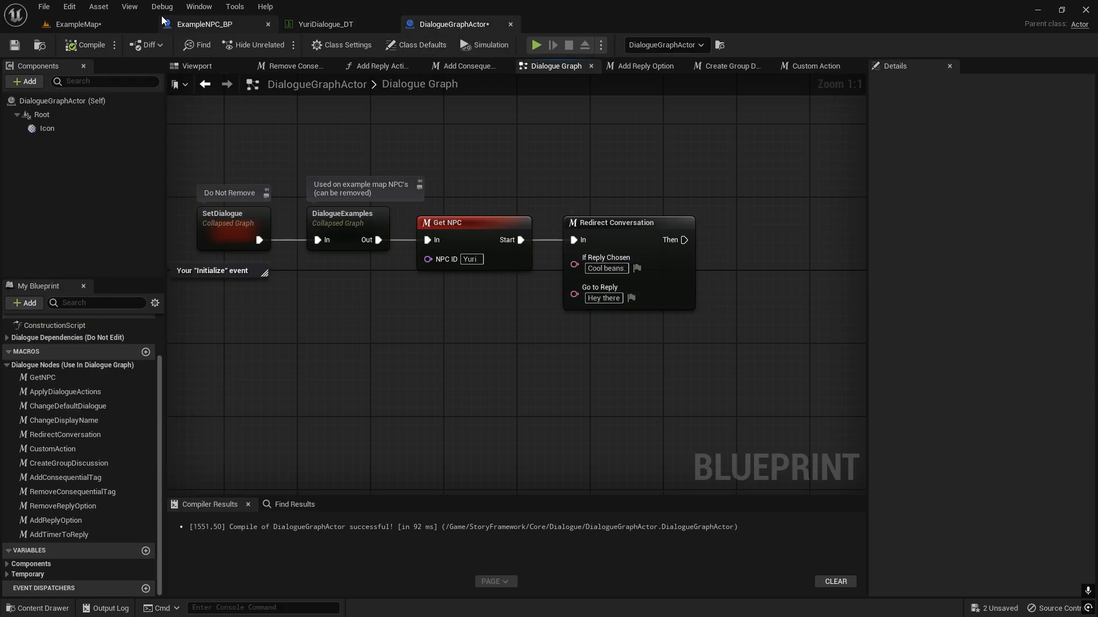
pyautogui.click(78, 24)
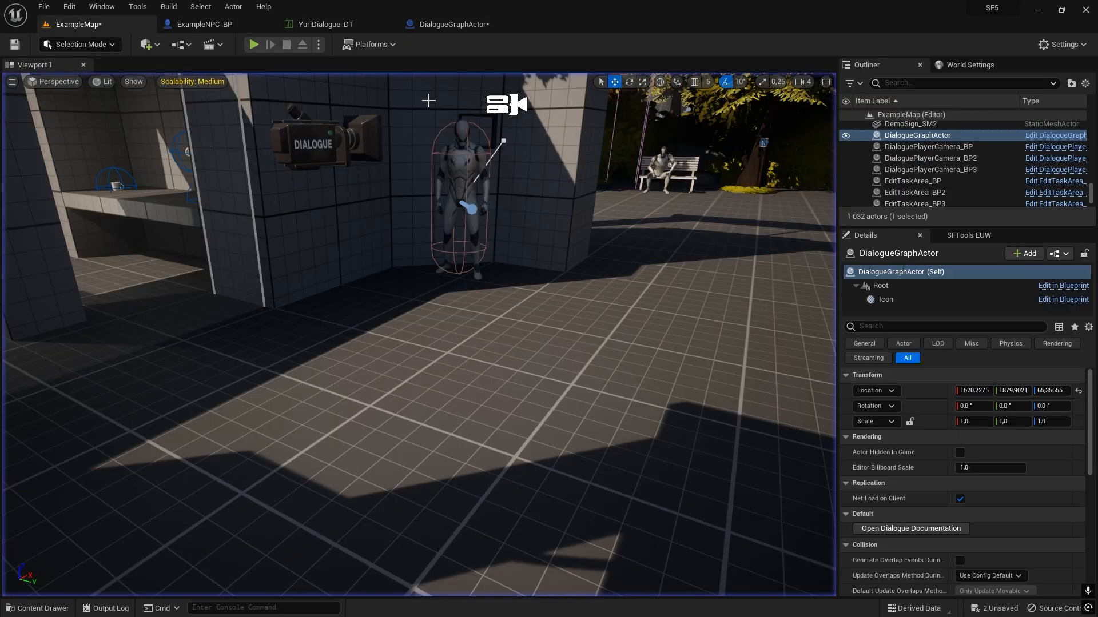
pyautogui.click(454, 24)
pyautogui.moveTo(584, 183); pyautogui.dragTo(438, 182, button='right')
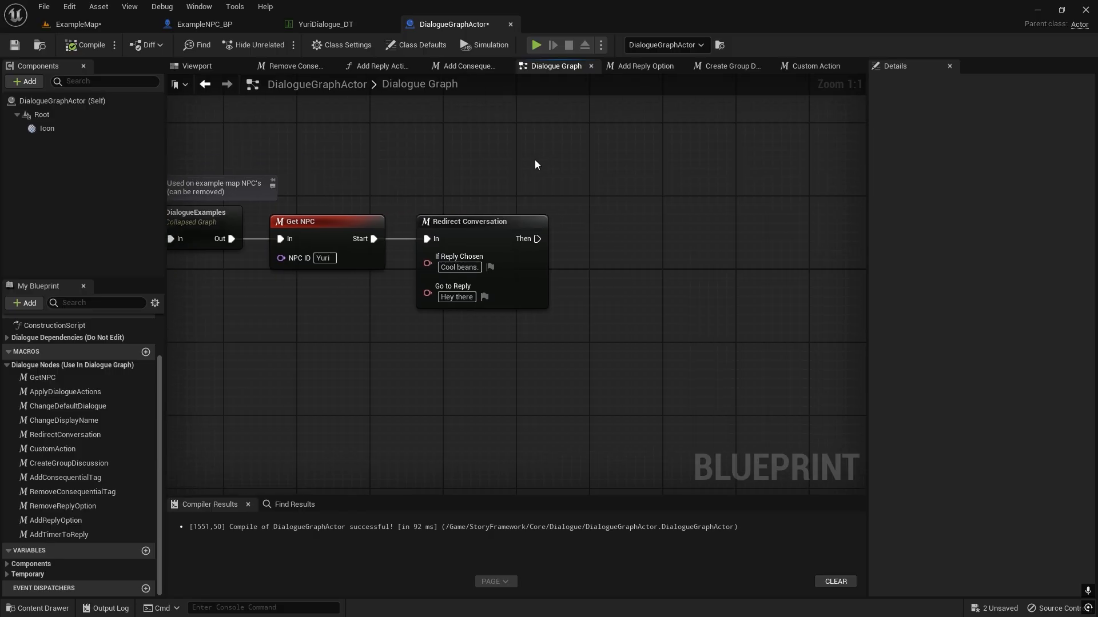
pyautogui.moveTo(501, 150); pyautogui.dragTo(452, 138, button='right')
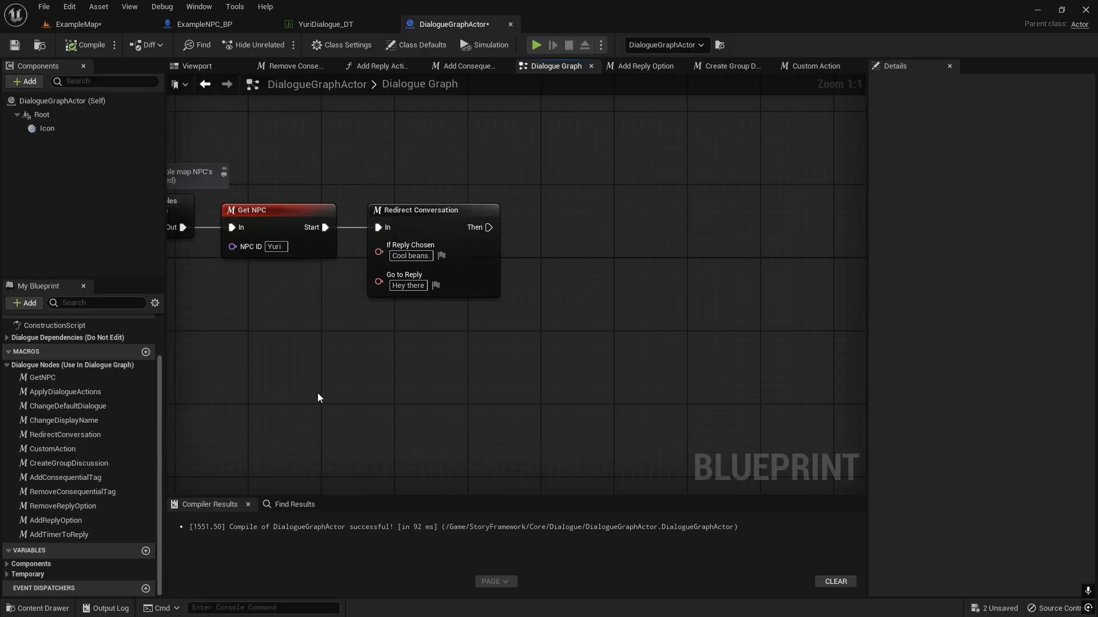
pyautogui.moveTo(317, 394); pyautogui.dragTo(362, 443, button='right')
pyautogui.scroll(3, 131, 458)
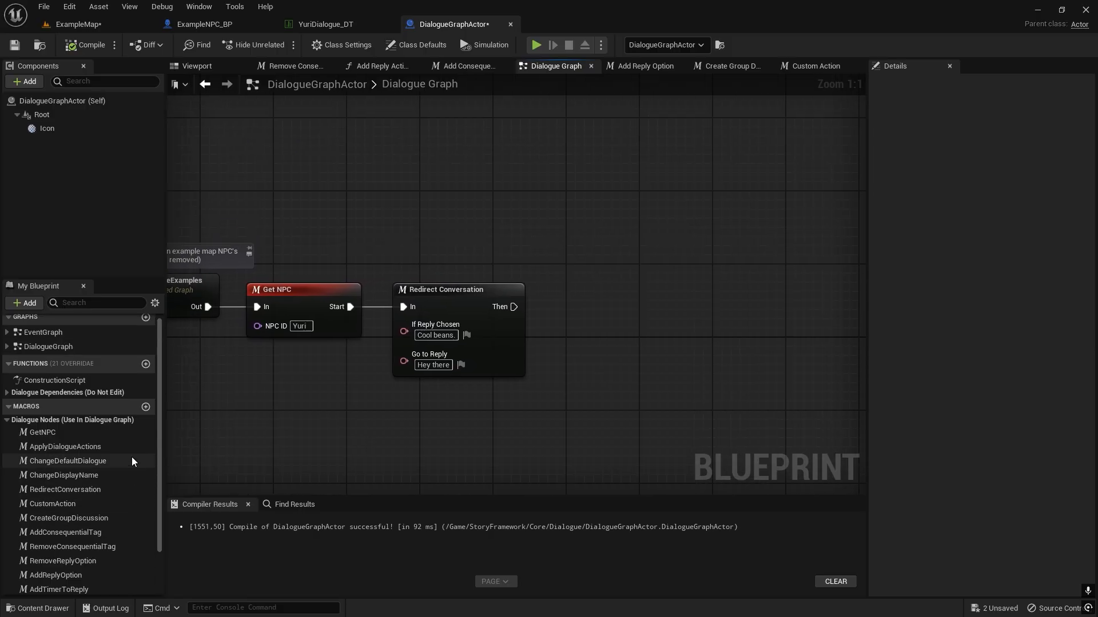
pyautogui.scroll(-3, 122, 456)
pyautogui.moveTo(308, 435); pyautogui.dragTo(358, 413, button='right')
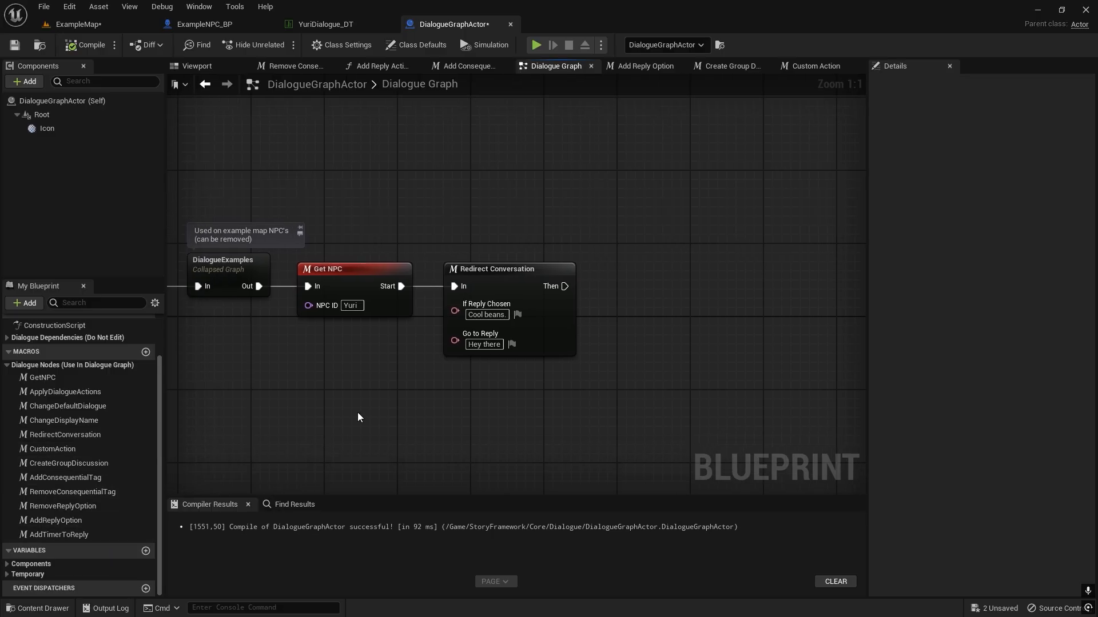
pyautogui.click(526, 311)
pyautogui.moveTo(431, 426); pyautogui.dragTo(453, 385, button='right')
pyautogui.click(450, 384)
pyautogui.moveTo(325, 365); pyautogui.dragTo(285, 394, button='right')
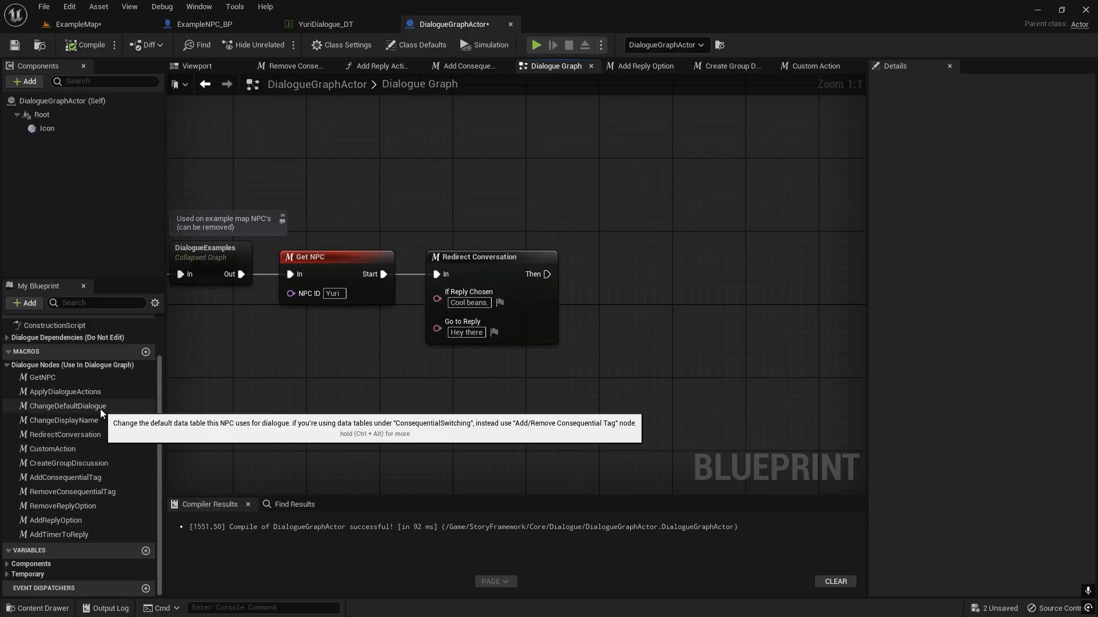
# Add an ApplyDialogueActions macro beside Redirect Conversation, connect the Then pin to its End pin, and align the node.
pyautogui.moveTo(66, 393); pyautogui.dragTo(616, 392)
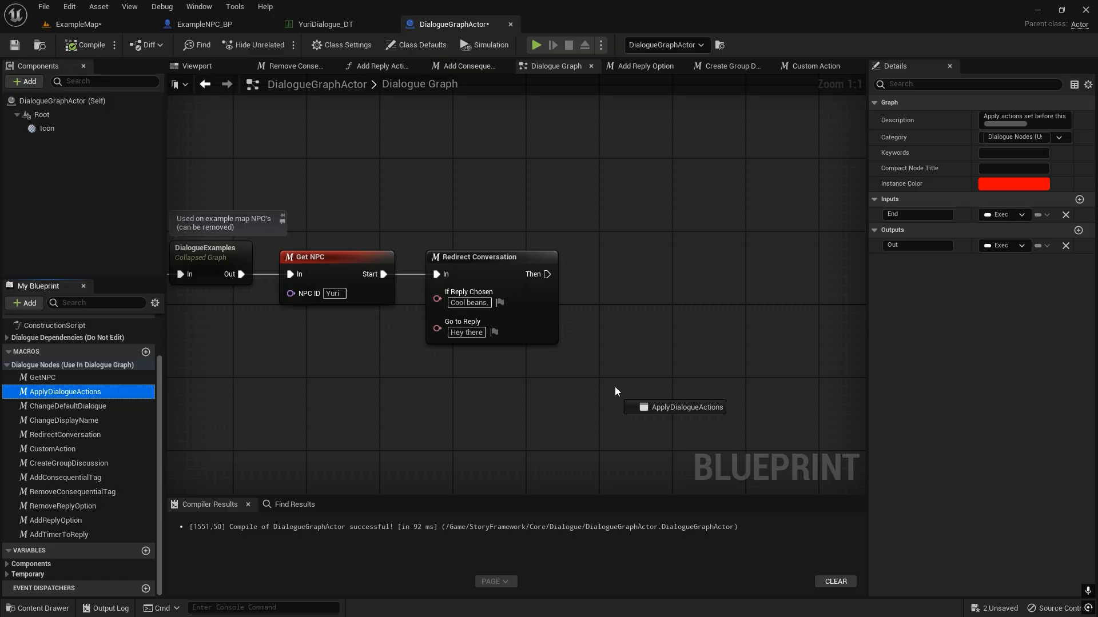
pyautogui.moveTo(616, 283); pyautogui.dragTo(555, 284)
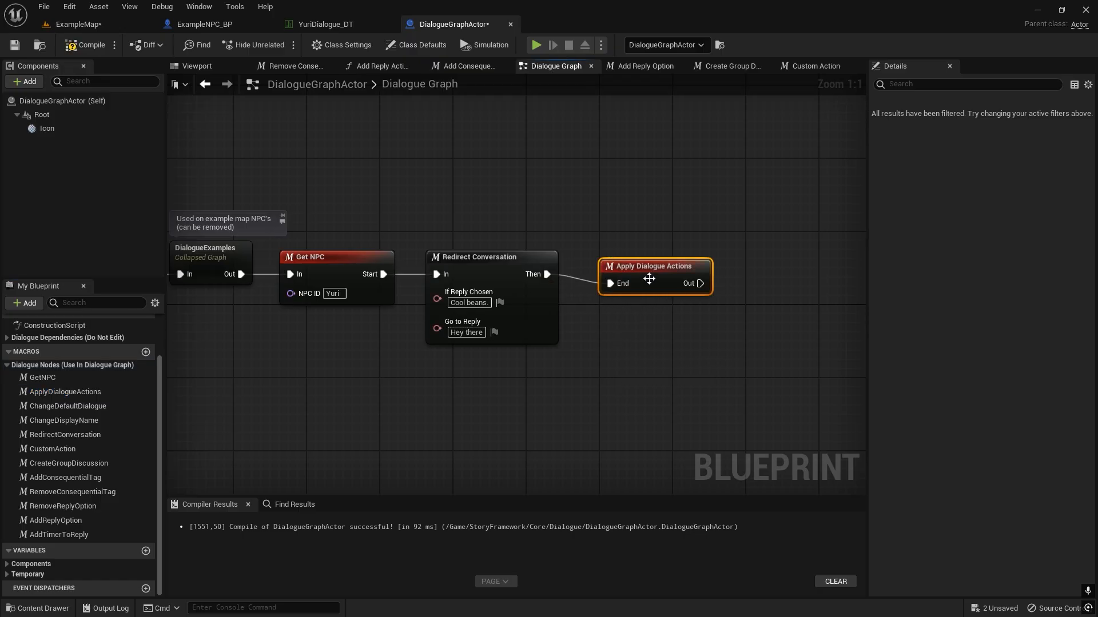
pyautogui.click(518, 271)
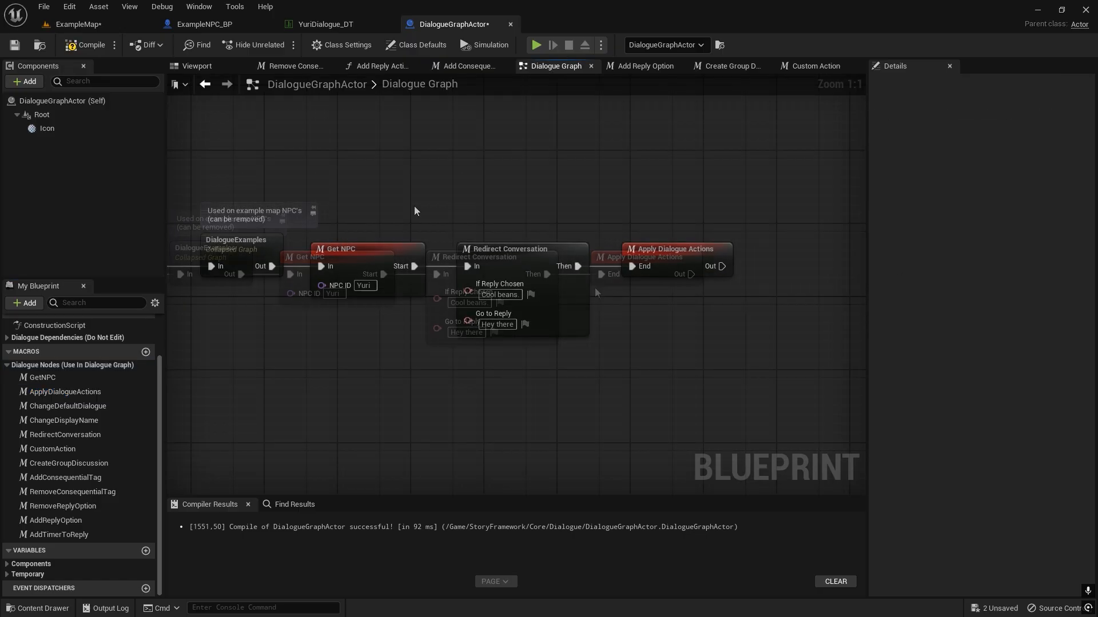
pyautogui.moveTo(392, 215); pyautogui.dragTo(411, 236, button='right')
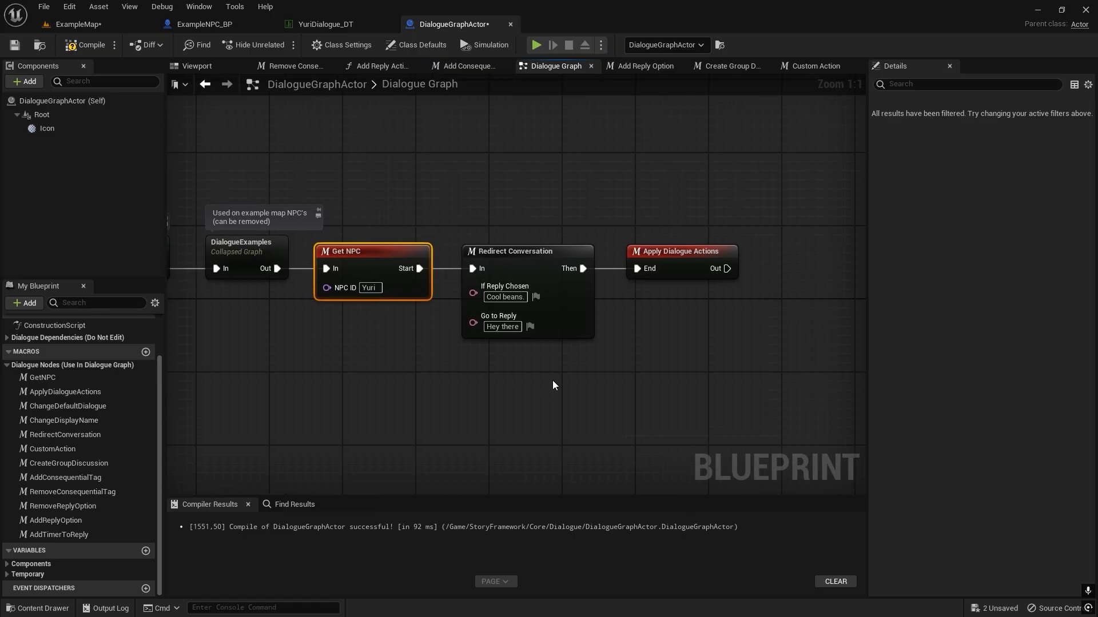
pyautogui.click(548, 337)
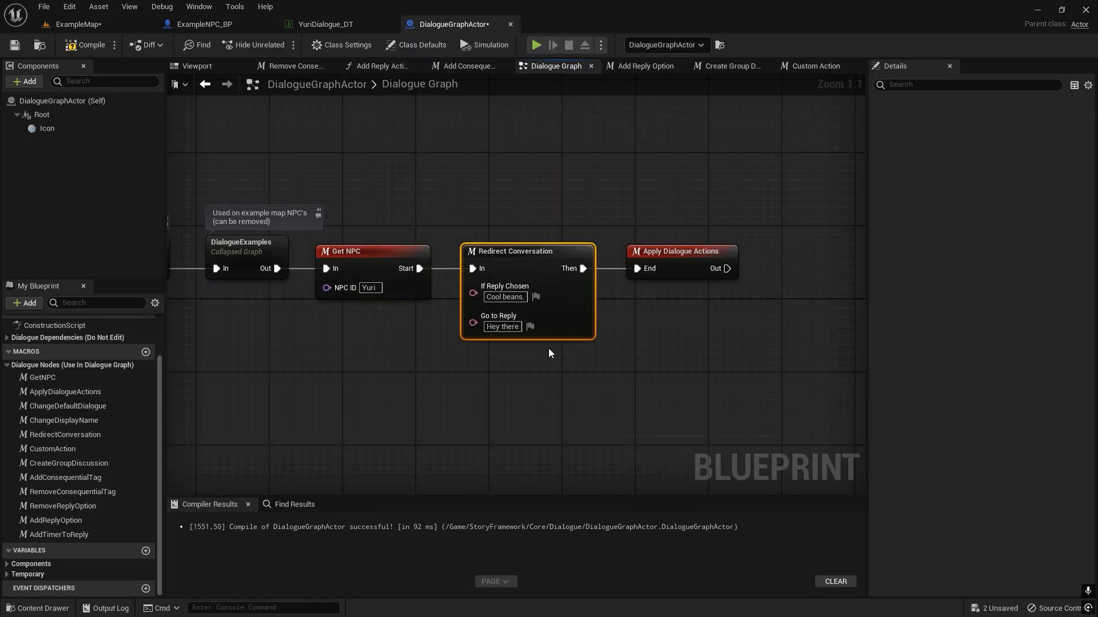
pyautogui.moveTo(549, 349); pyautogui.dragTo(461, 337, button='right')
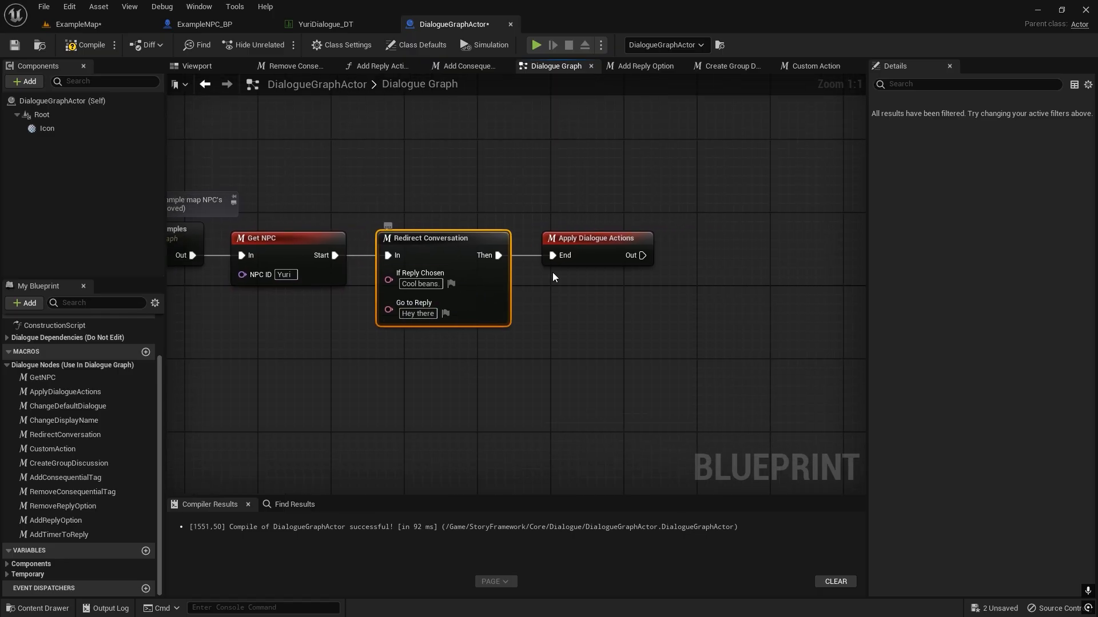
pyautogui.moveTo(523, 274); pyautogui.dragTo(482, 247, button='right')
pyautogui.moveTo(572, 141); pyautogui.dragTo(571, 253)
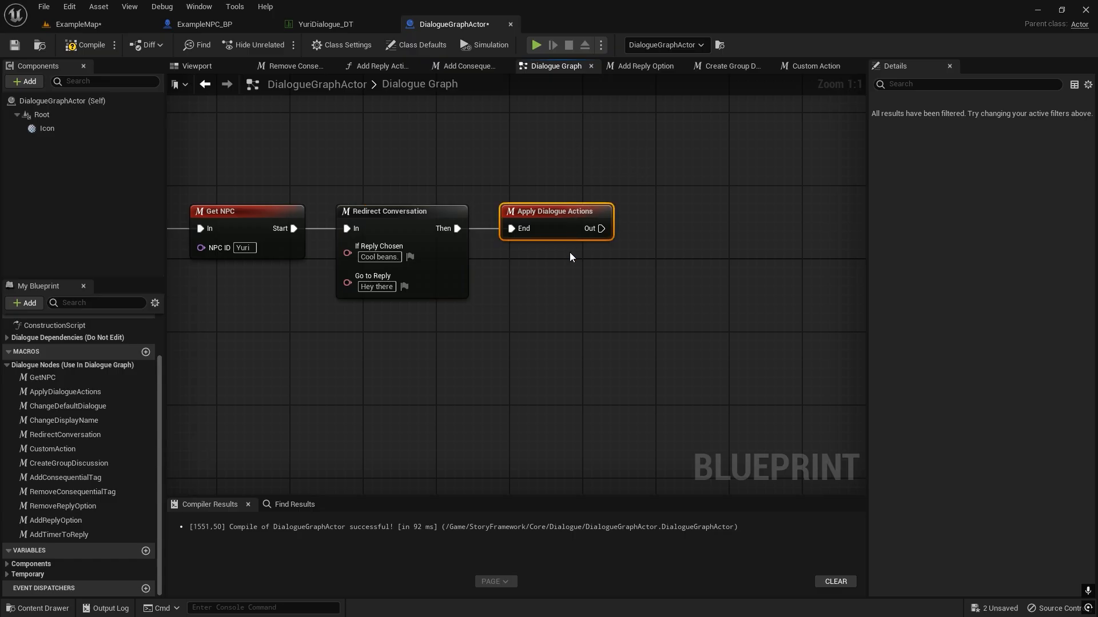
# Compile the blueprint, play ExampleMap, and test the redirect by talking to the NPC with the replies "Hey there" and repeatedly "Cool beans.".
pyautogui.click(570, 253)
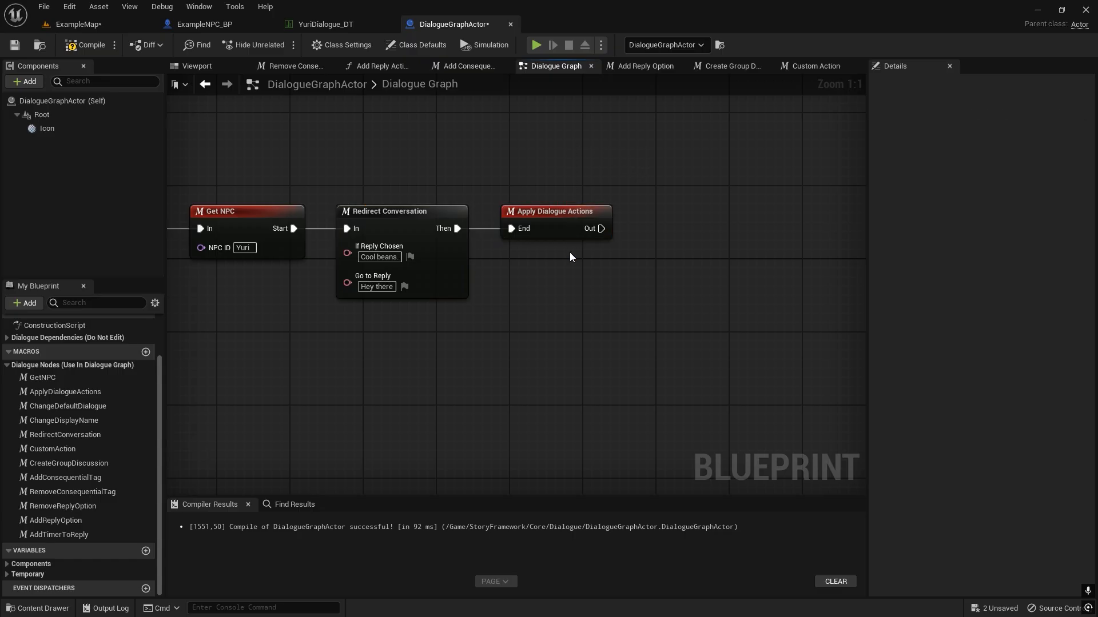
pyautogui.click(98, 25)
pyautogui.press('w')
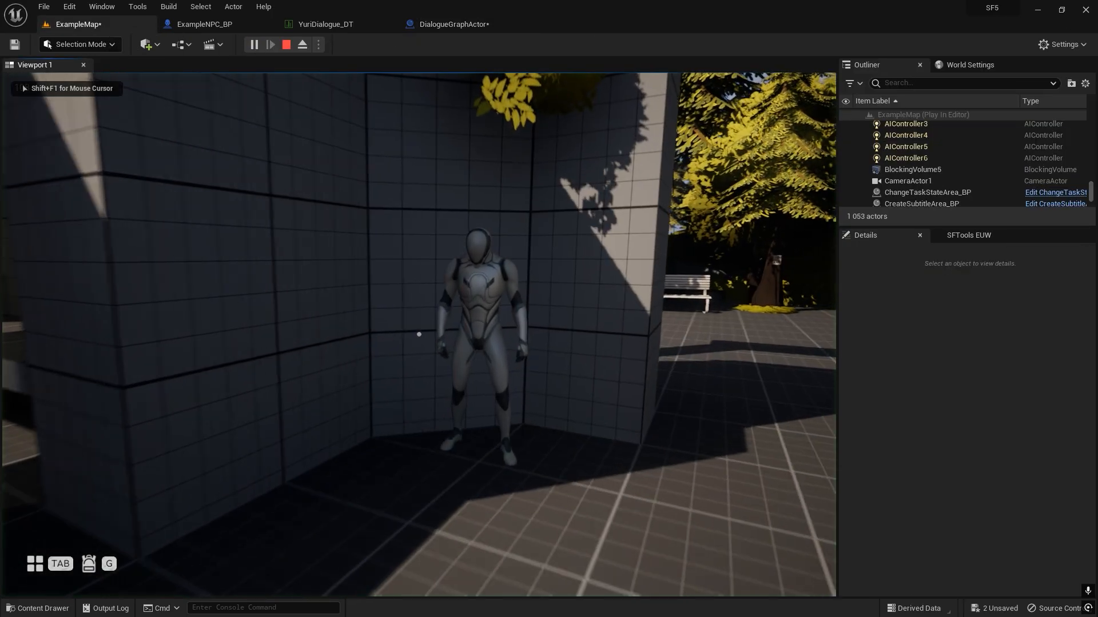
pyautogui.press('f')
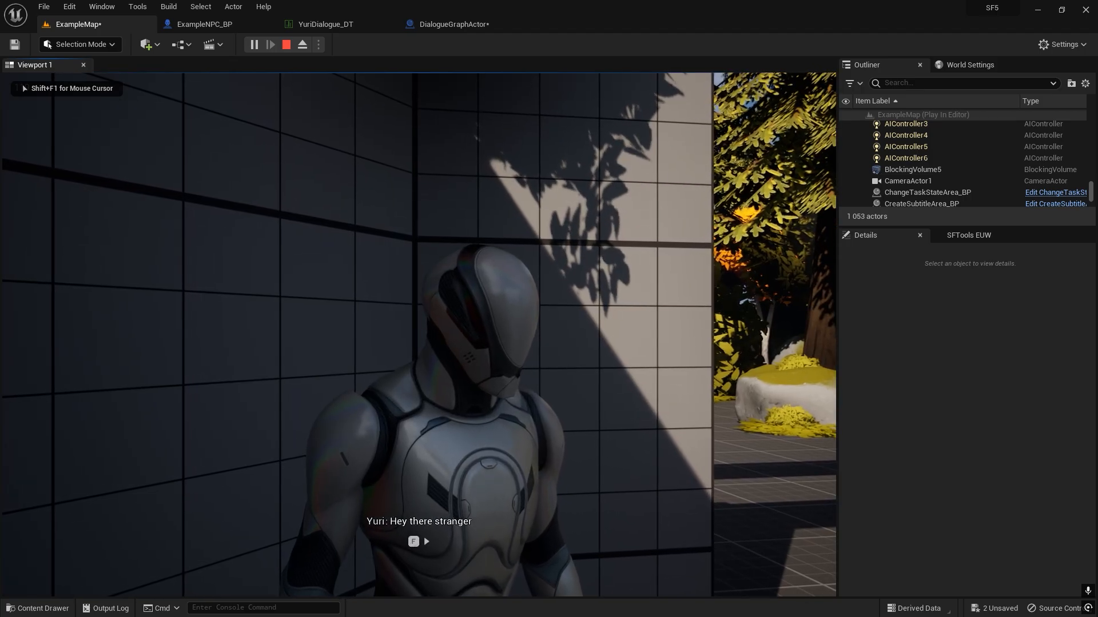
pyautogui.press('f')
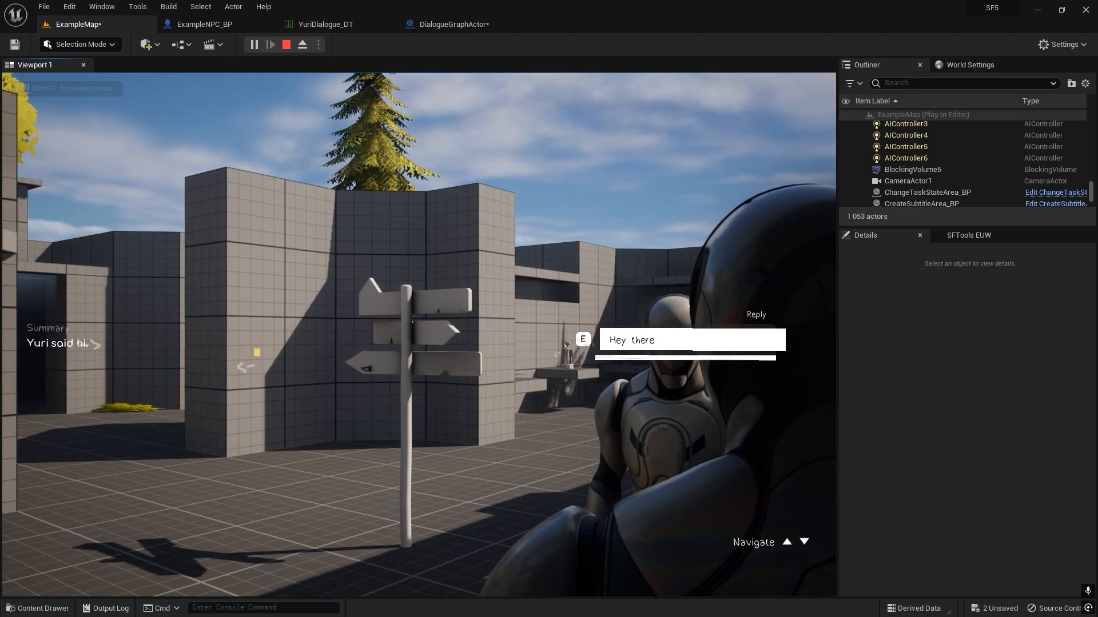
pyautogui.press('e')
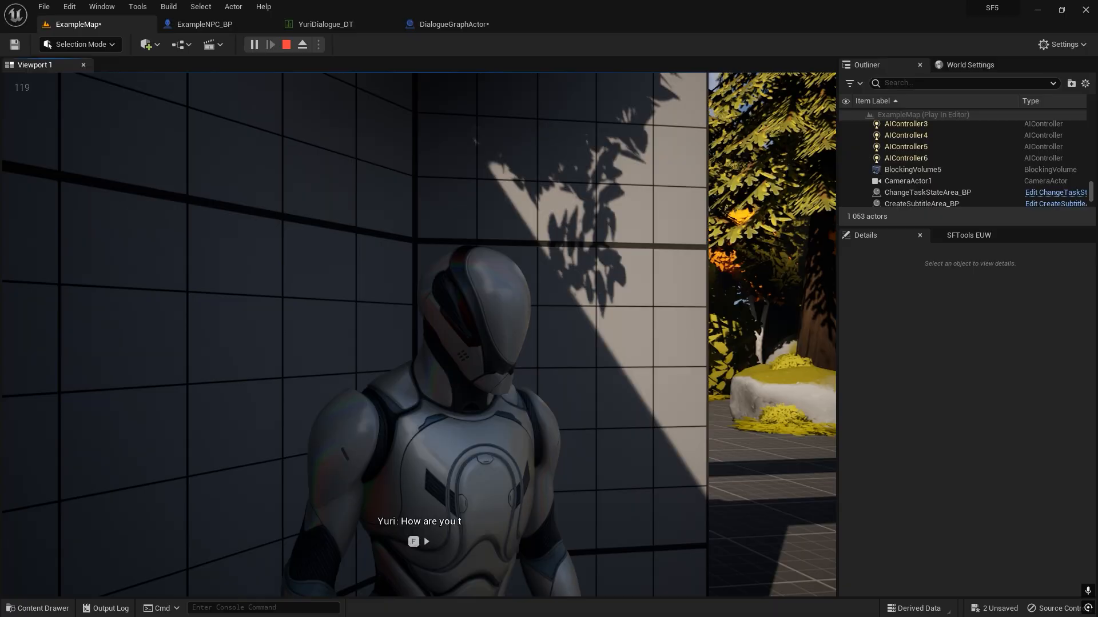
pyautogui.press('f')
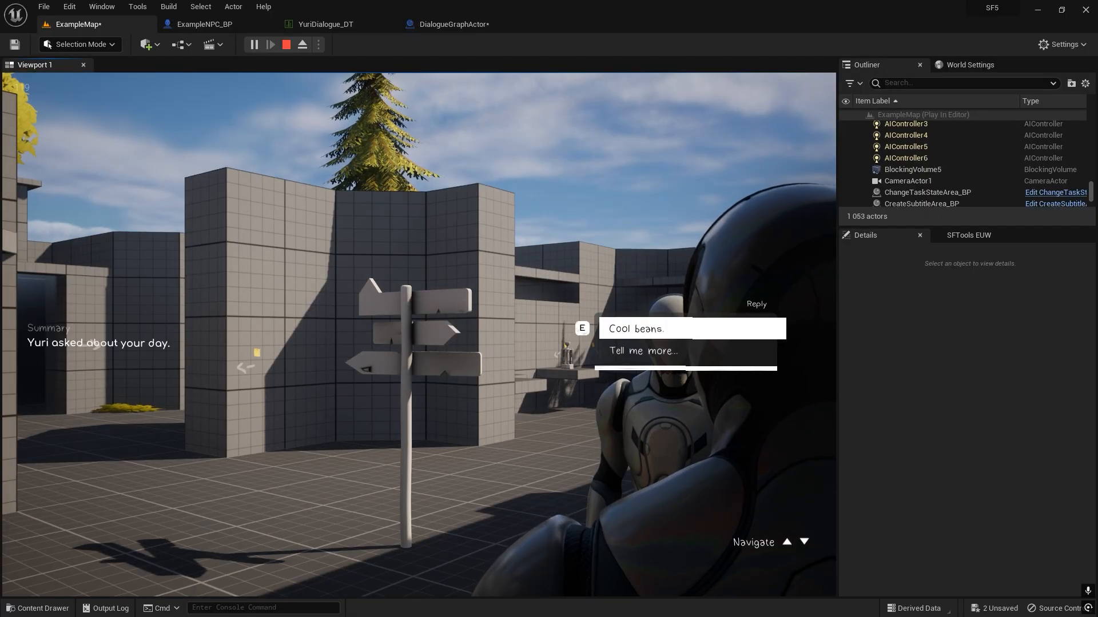
pyautogui.press('e')
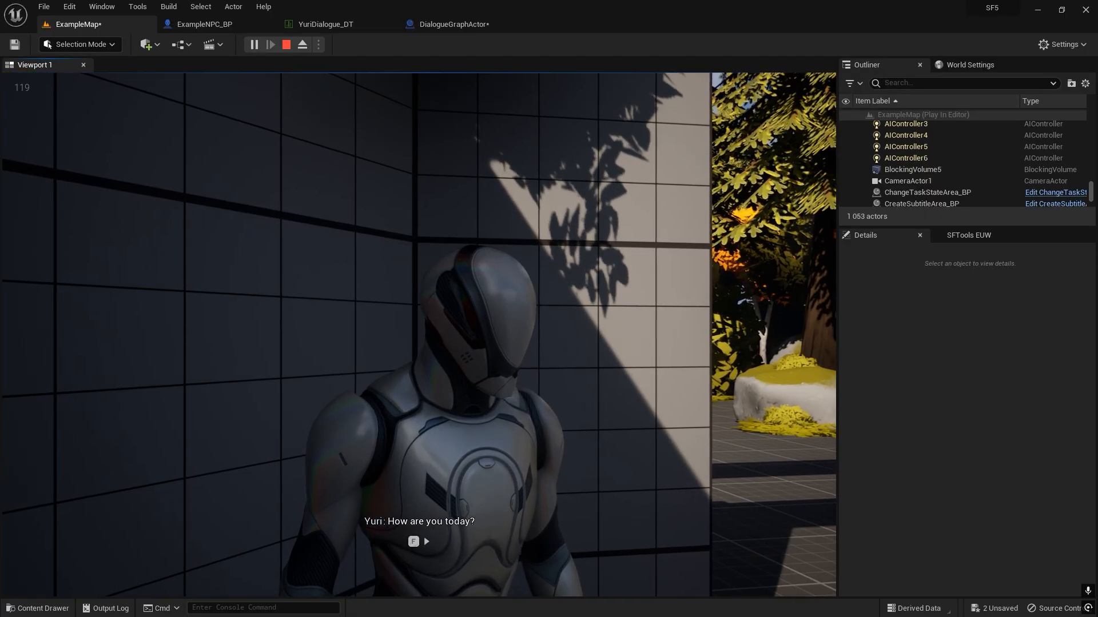
pyautogui.press('f')
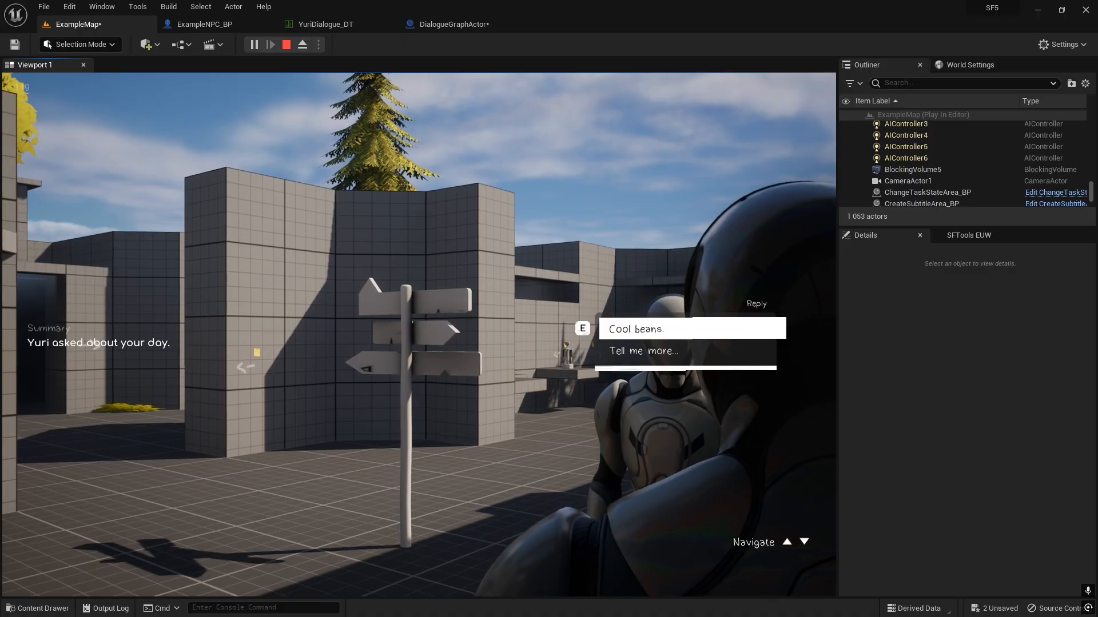
pyautogui.press('e')
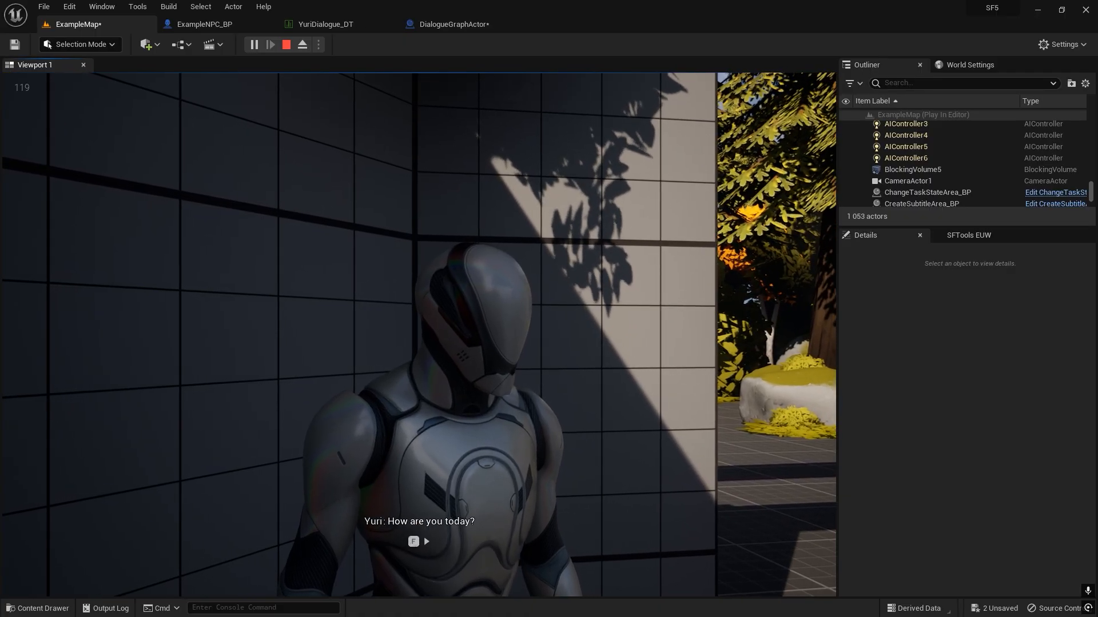
# Replace the Redirect Conversation node with a CustomAction macro wired between Get NPC and Apply Dialogue Actions, with If Reply Chosen set to "Cool beans.".
pyautogui.press('f')
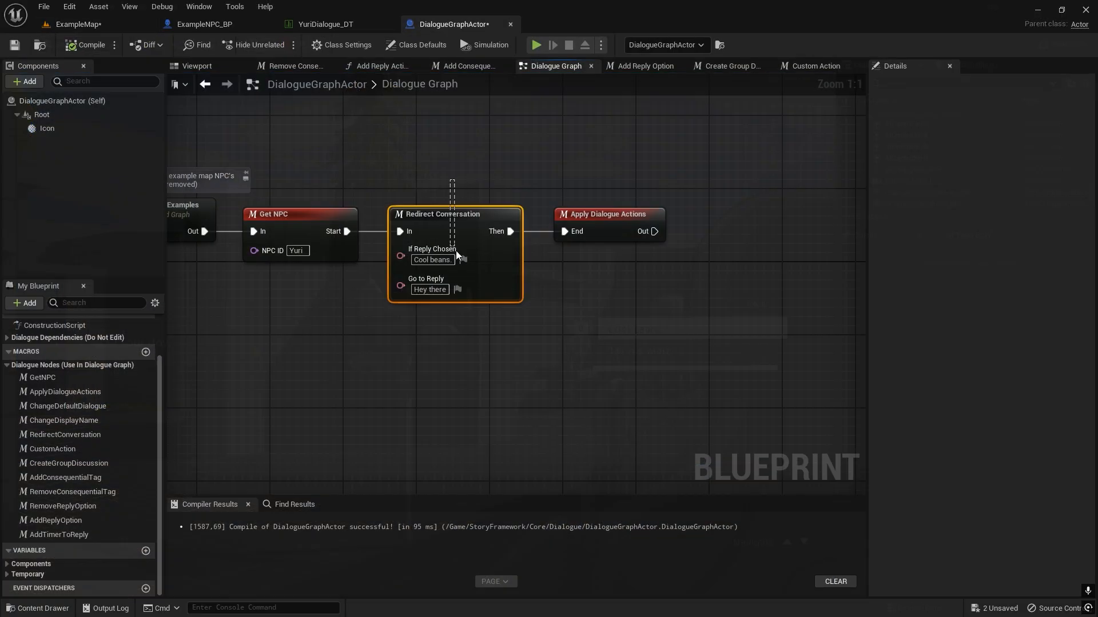
pyautogui.press('Delete')
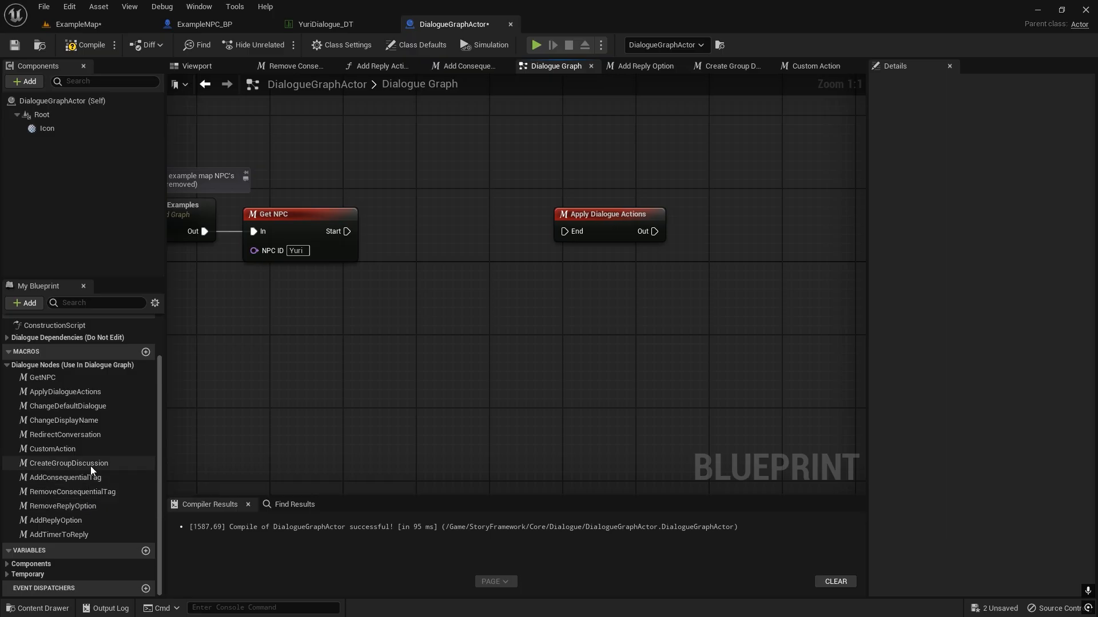
pyautogui.moveTo(75, 451); pyautogui.dragTo(431, 232)
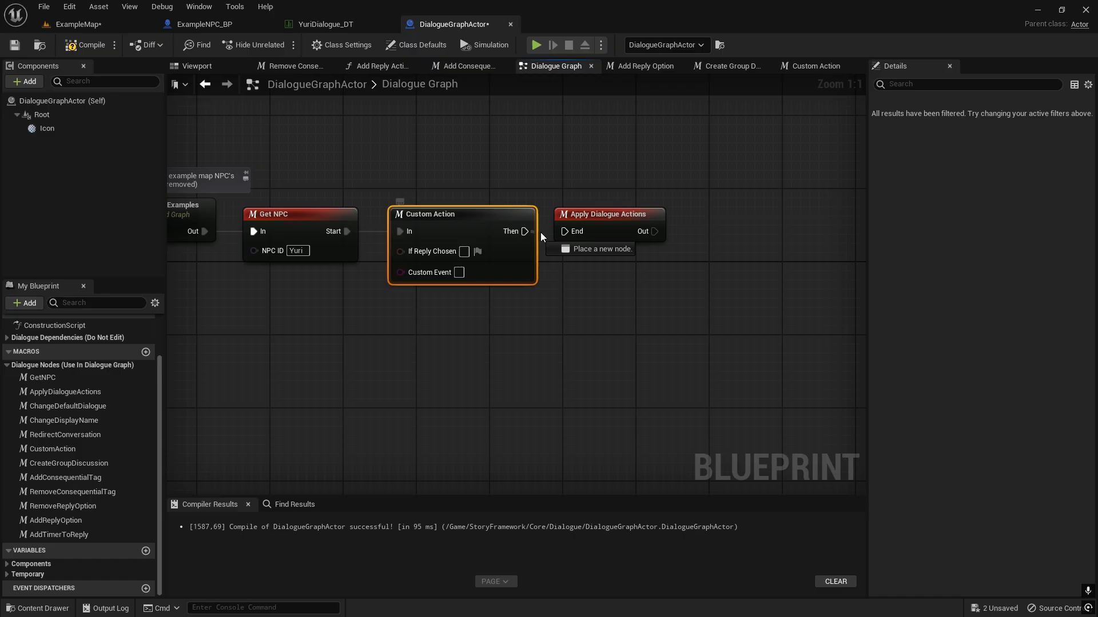
pyautogui.moveTo(591, 224); pyautogui.dragTo(600, 224)
pyautogui.click(520, 307)
pyautogui.moveTo(433, 254); pyautogui.dragTo(482, 288, button='right')
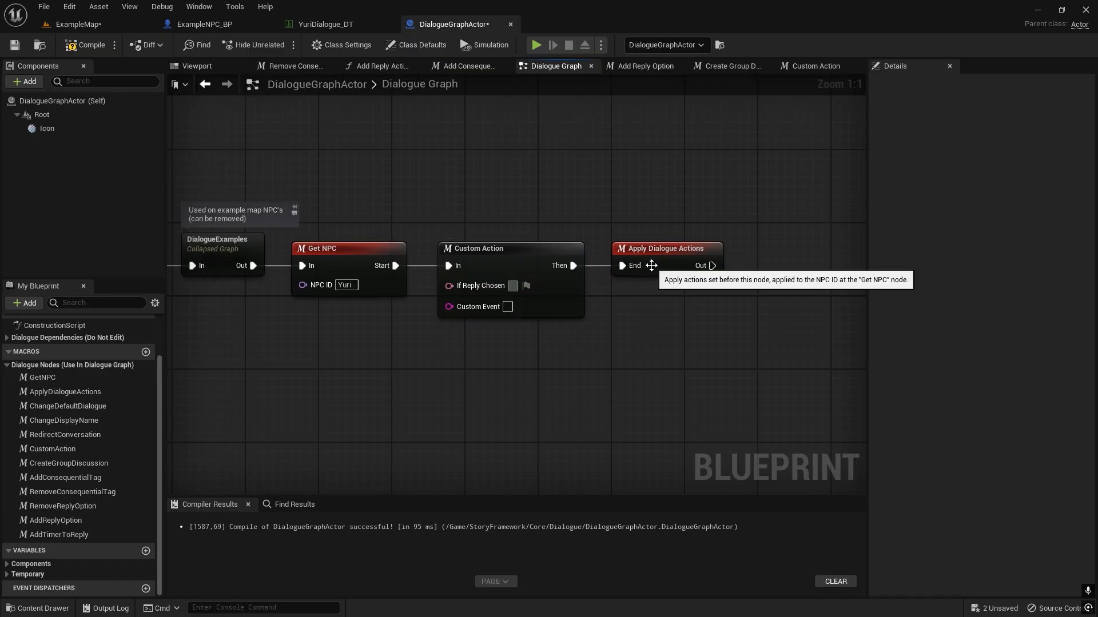
pyautogui.write('l beans.')
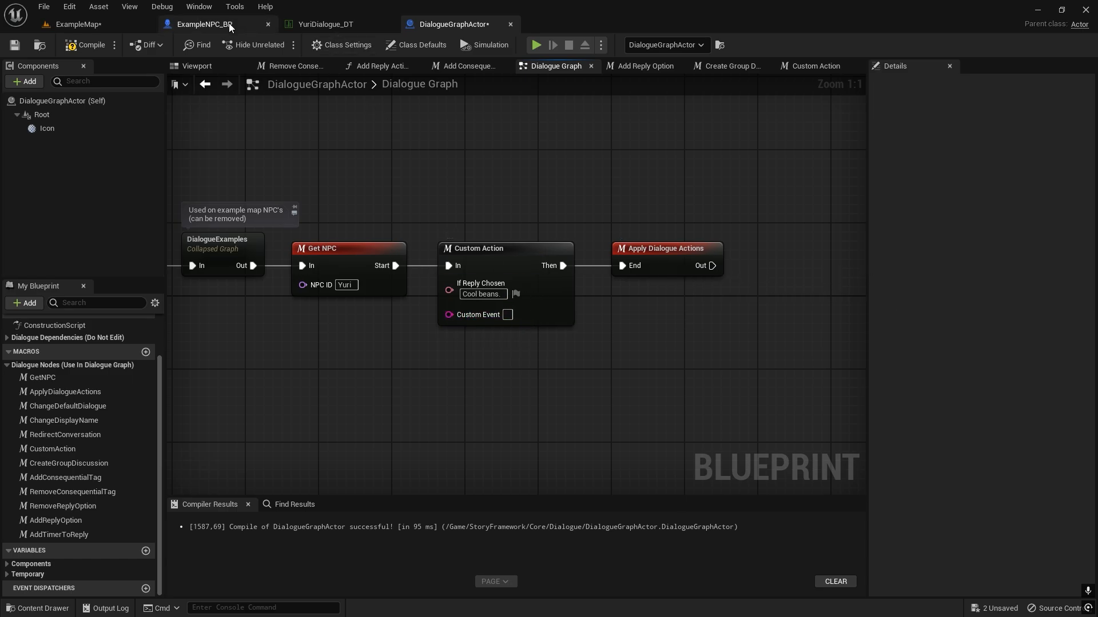
# Create a custom event named Test in ExampleNPC_BP's event graph and connect it to a Print Int node.
pyautogui.click(229, 24)
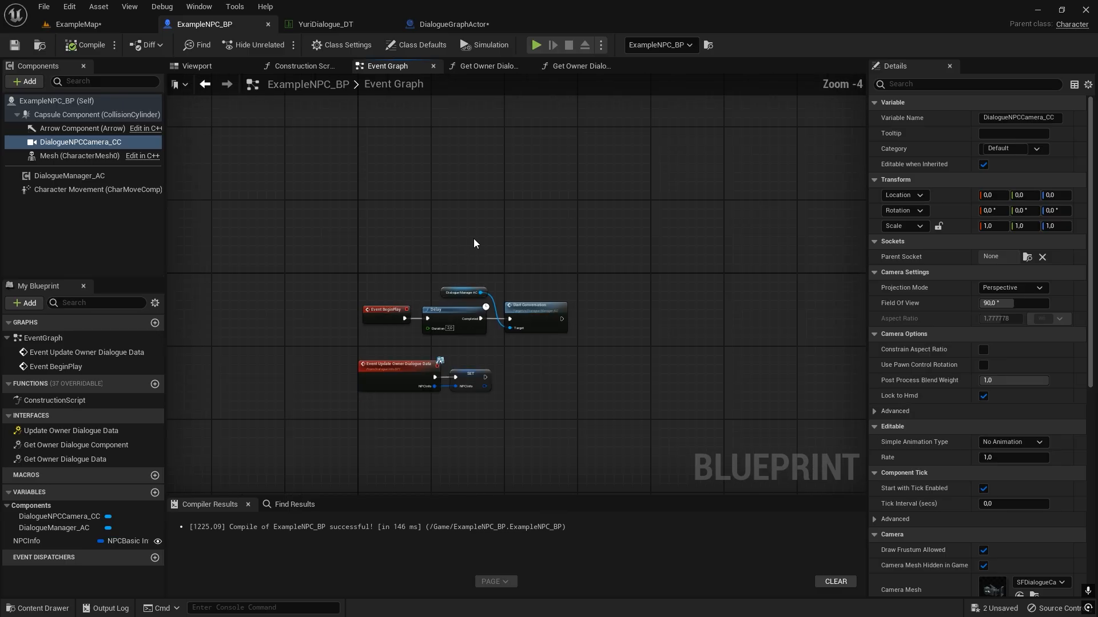
pyautogui.scroll(4, 473, 239)
pyautogui.rightClick(489, 246)
pyautogui.write('cu')
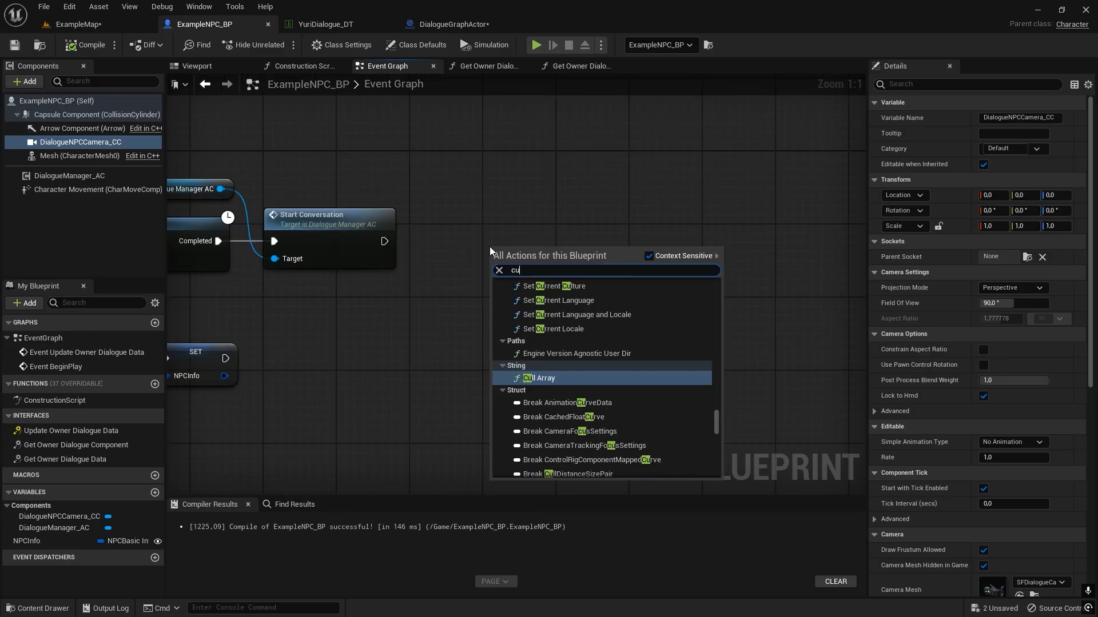
pyautogui.write('stom')
pyautogui.press('Return')
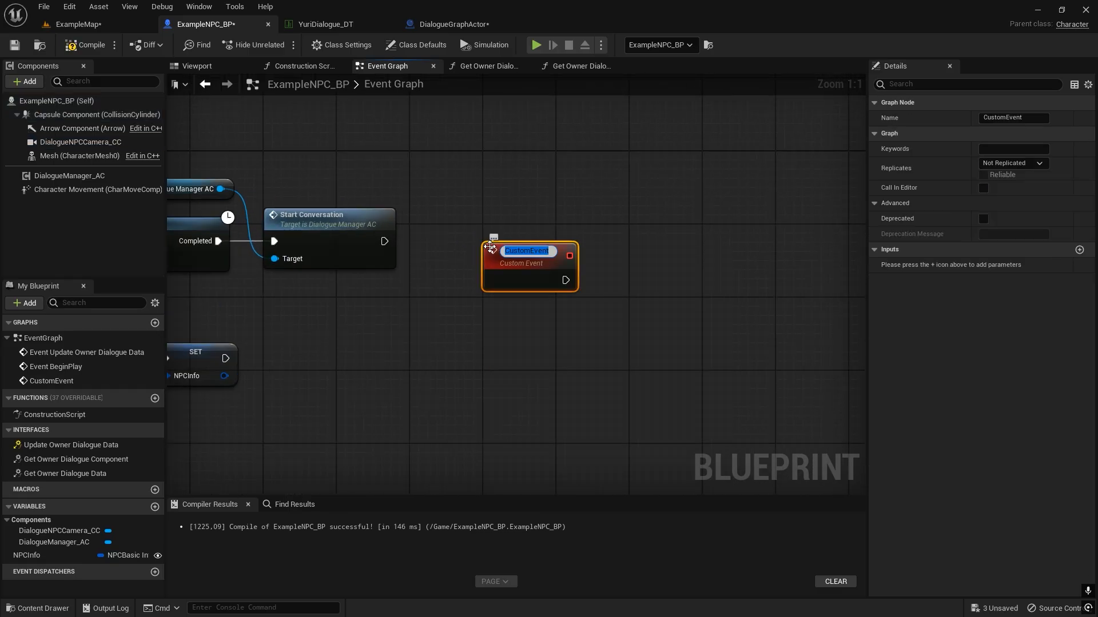
pyautogui.press('Return')
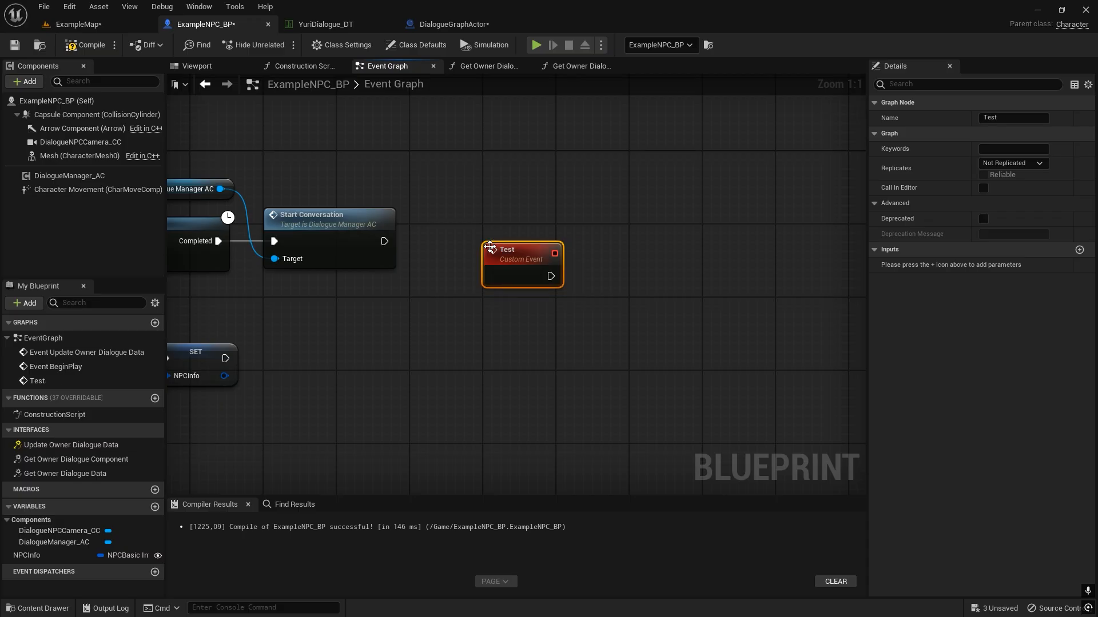
pyautogui.moveTo(549, 277); pyautogui.dragTo(642, 223)
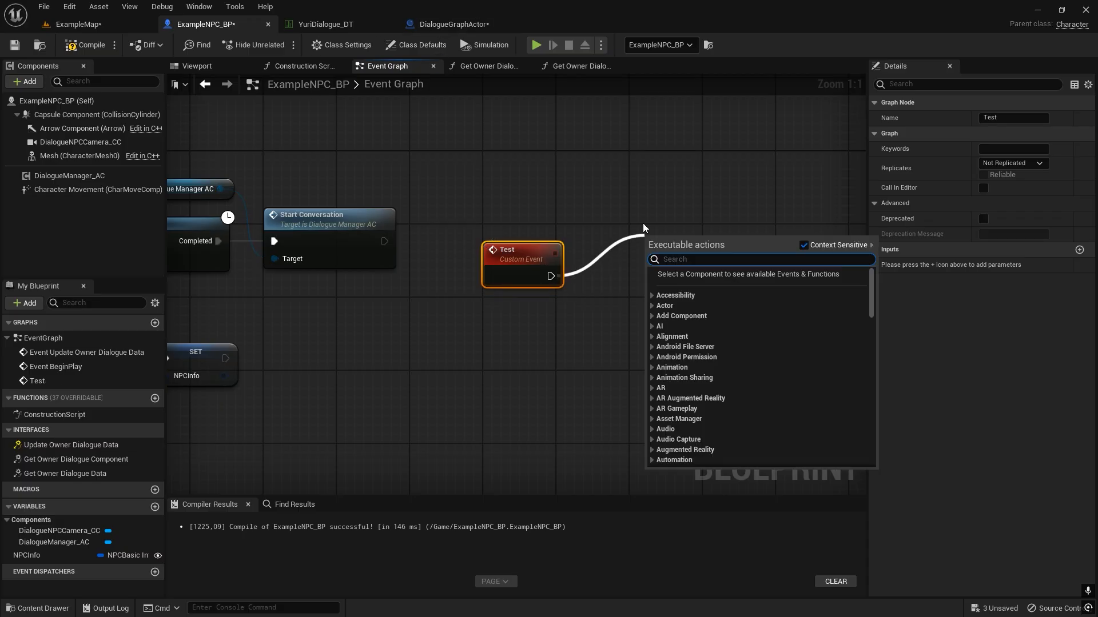
pyautogui.write('print int')
pyautogui.press('Return')
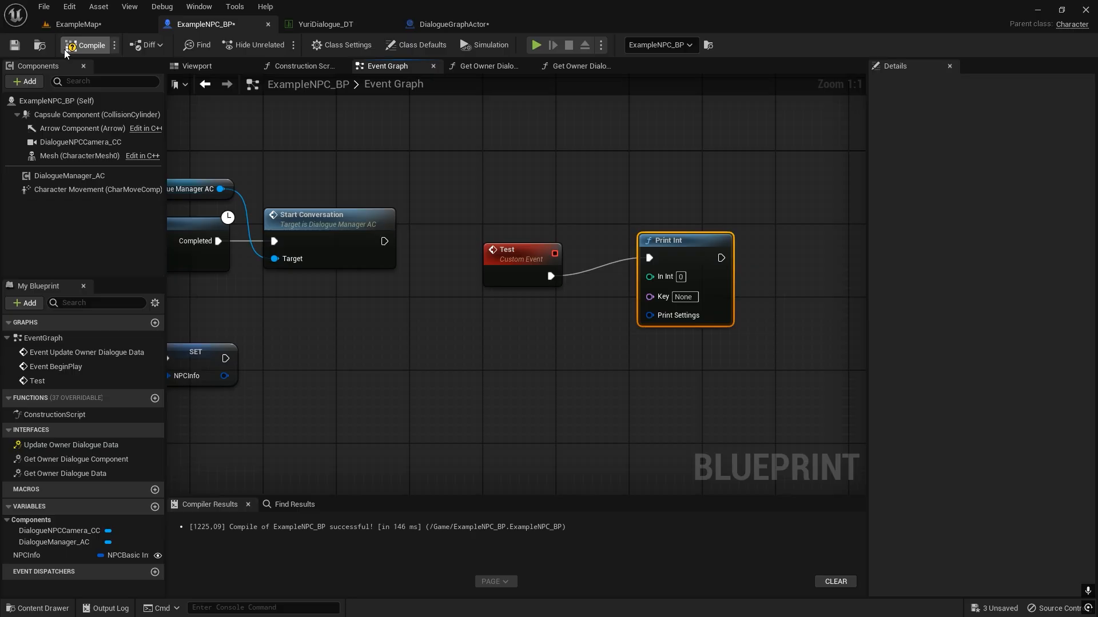
# Set Custom Event to "Test" on the Custom Action node in DialogueGraphActor's Dialogue Graph.
pyautogui.click(478, 26)
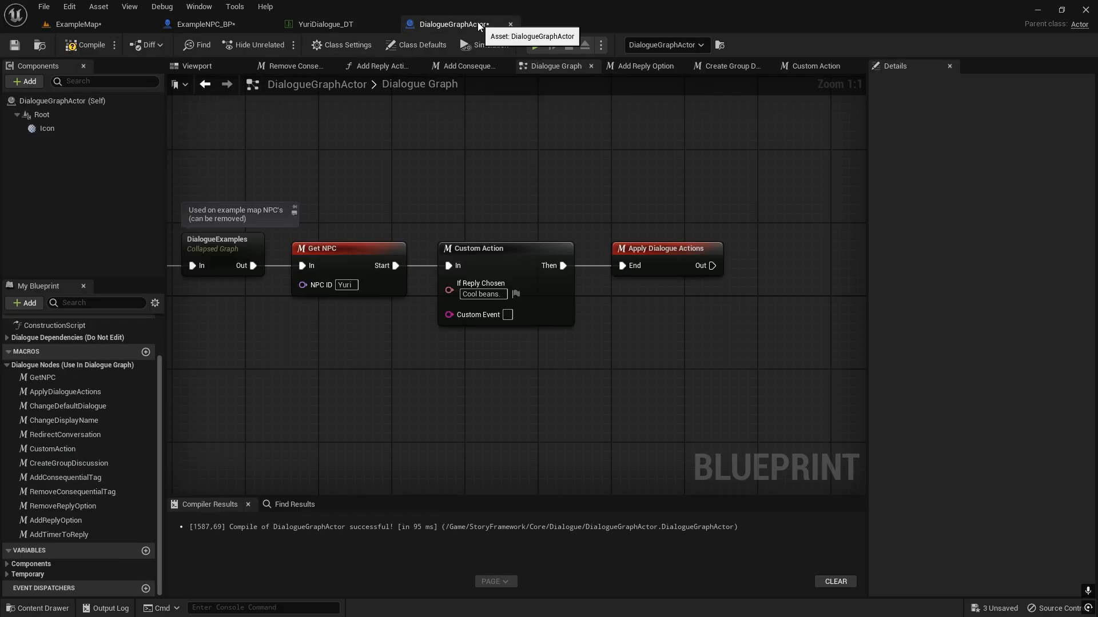
pyautogui.click(507, 314)
pyautogui.write('Test')
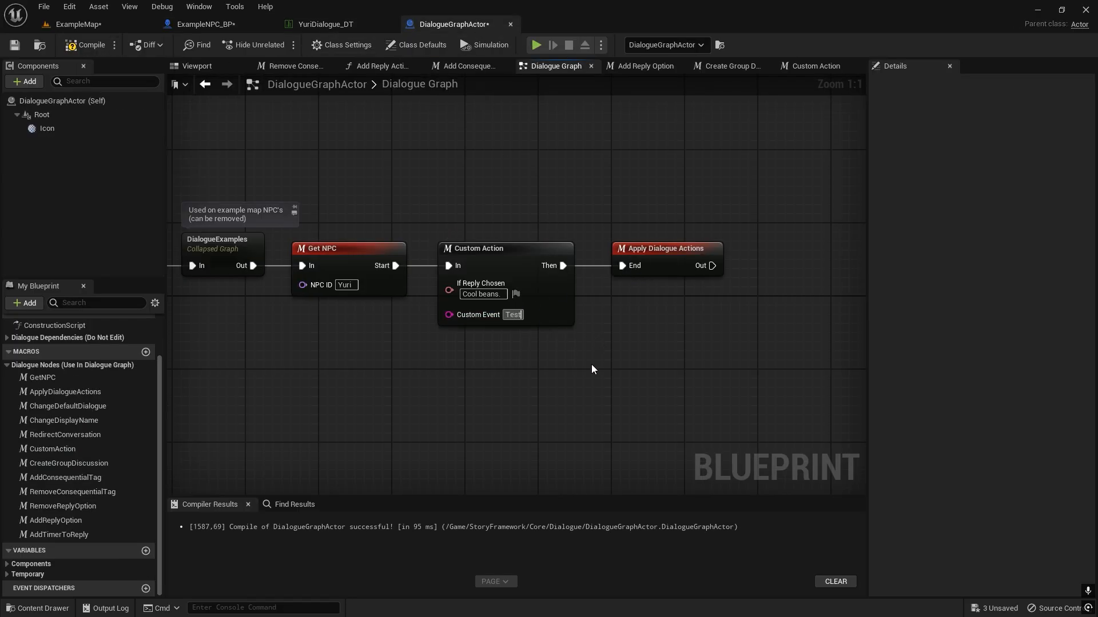
pyautogui.press('Return')
# Play ExampleMap and test the custom action by talking to Yuri and replying "Cool beans.", and end the play session.
pyautogui.click(106, 26)
pyautogui.press('f')
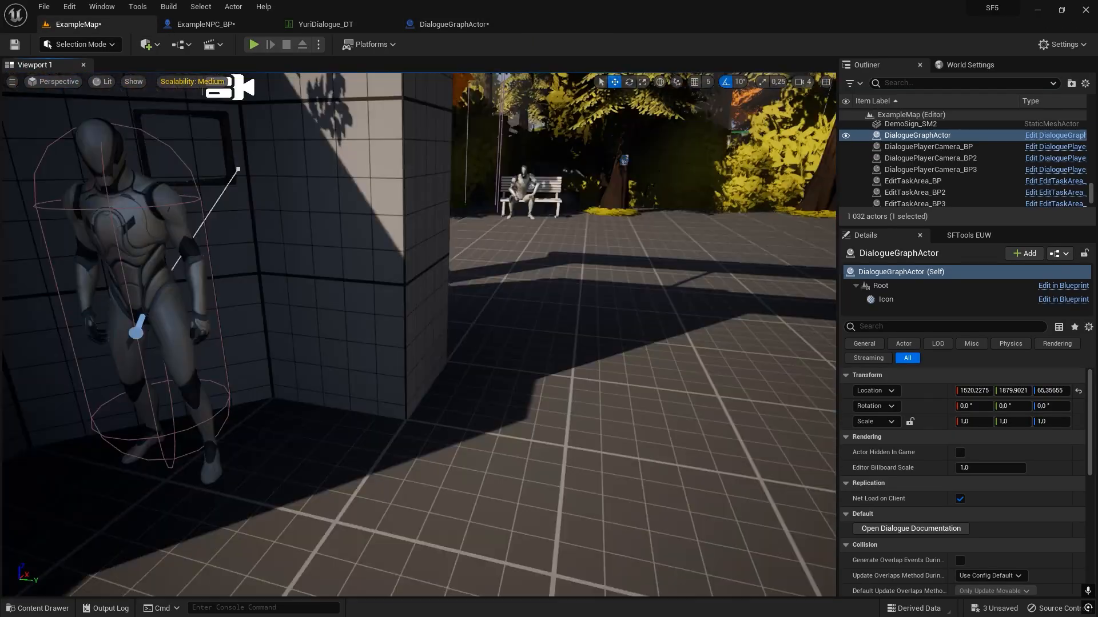
pyautogui.hotkey('alt', 'p')
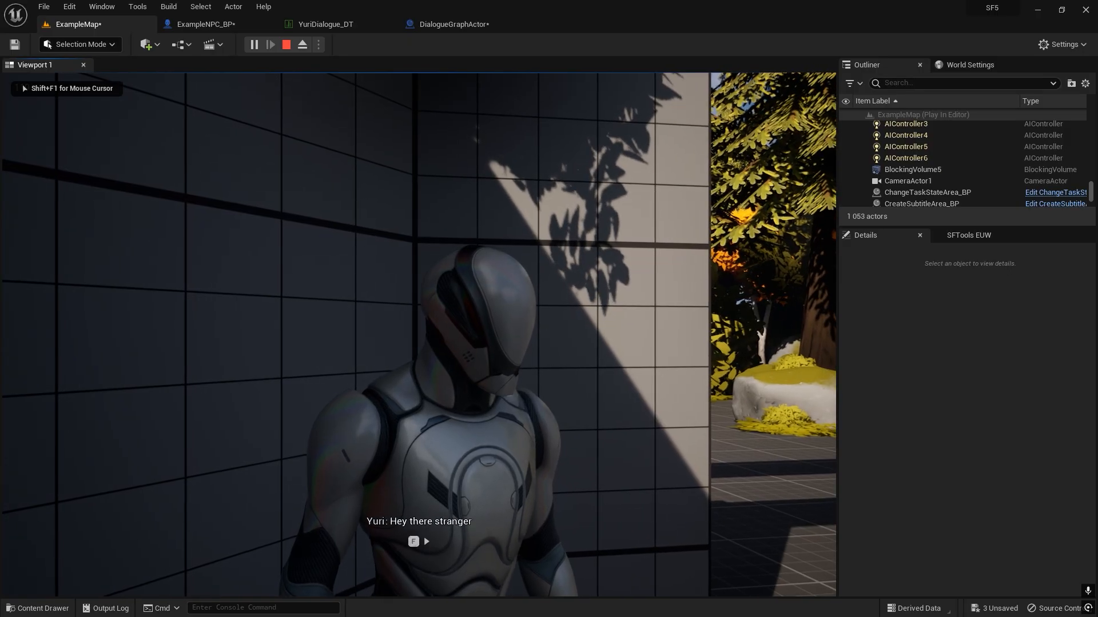
pyautogui.press('f')
pyautogui.press('e')
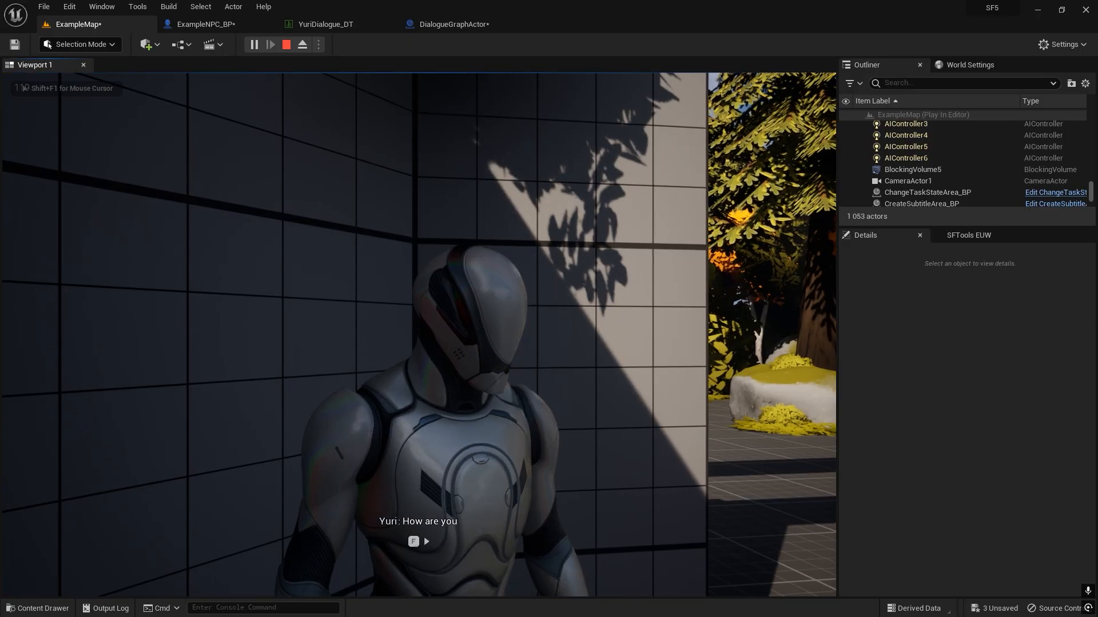
pyautogui.press('e')
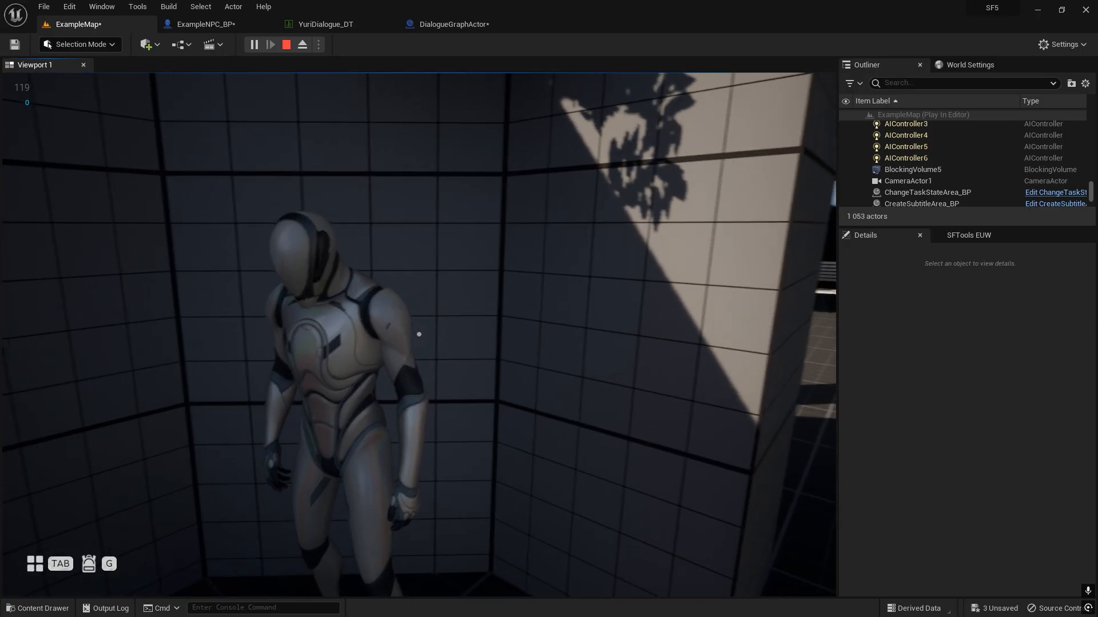
pyautogui.press('Escape')
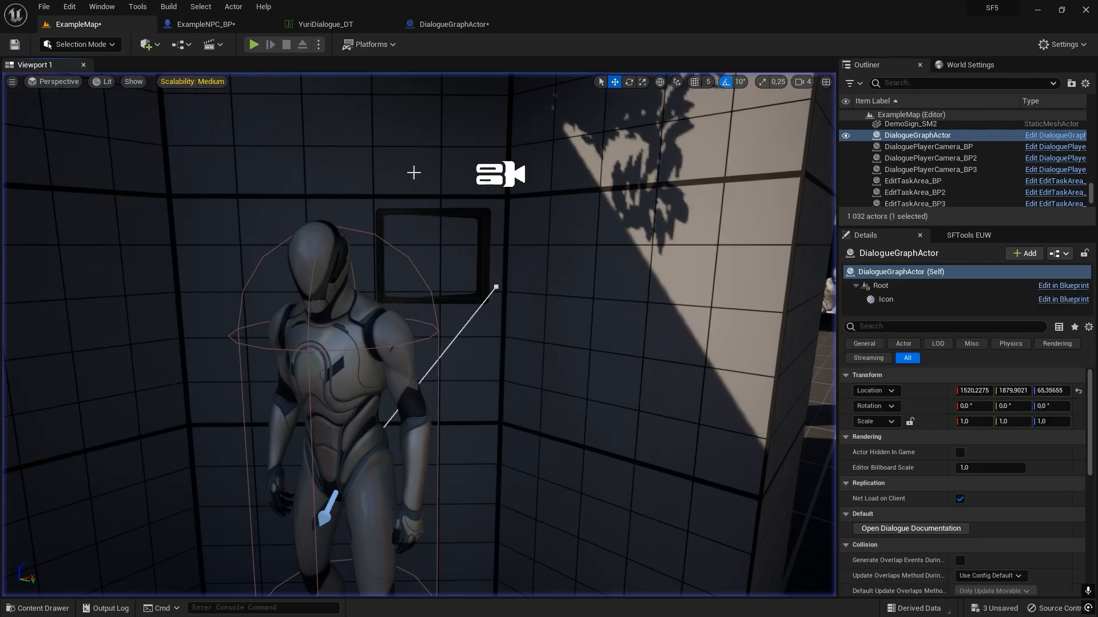
# Delete the Print Int node from ExampleNPC_BP's event graph and align the Test event with the Start Conversation row.
pyautogui.click(429, 25)
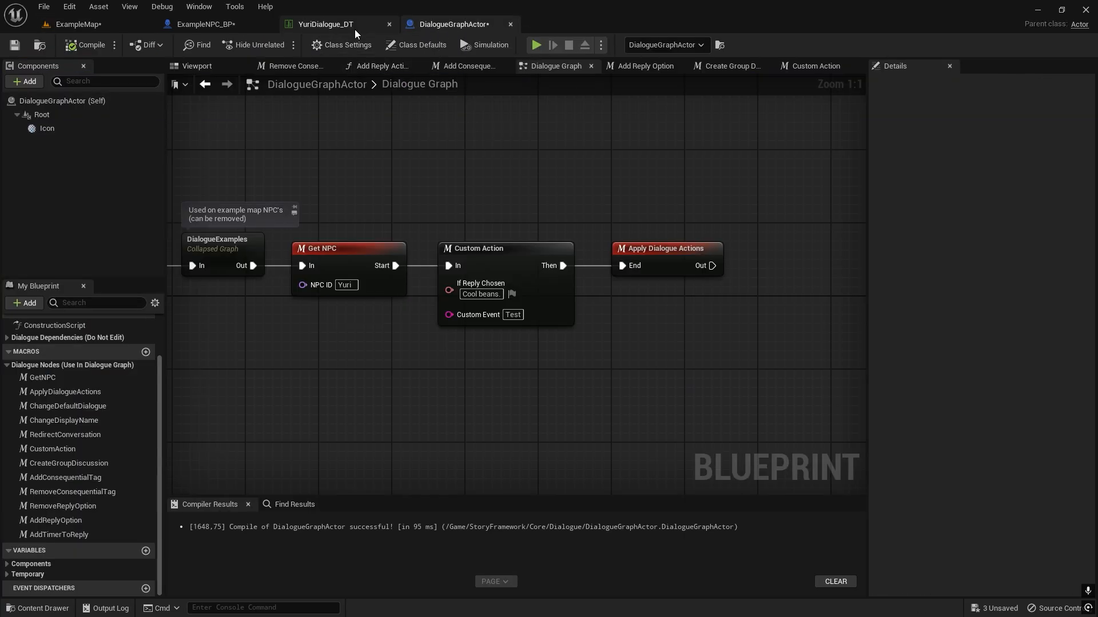
pyautogui.click(204, 24)
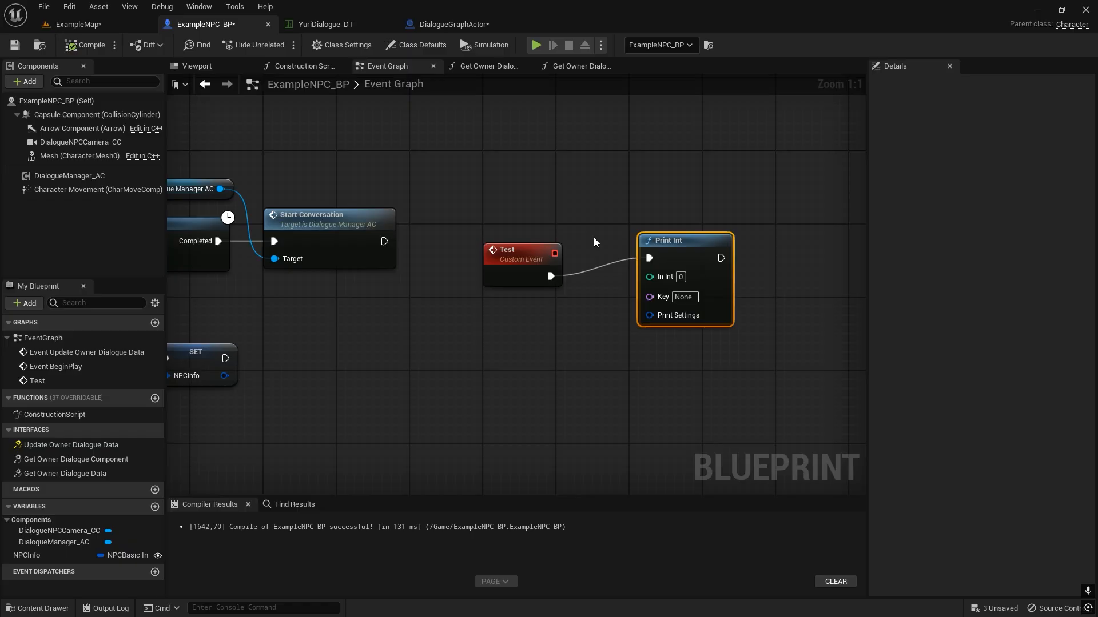
pyautogui.moveTo(593, 242); pyautogui.dragTo(567, 256, button='right')
pyautogui.scroll(-2, 567, 256)
pyautogui.moveTo(558, 221); pyautogui.dragTo(630, 314)
pyautogui.press('Delete')
pyautogui.moveTo(536, 303); pyautogui.dragTo(603, 288, button='right')
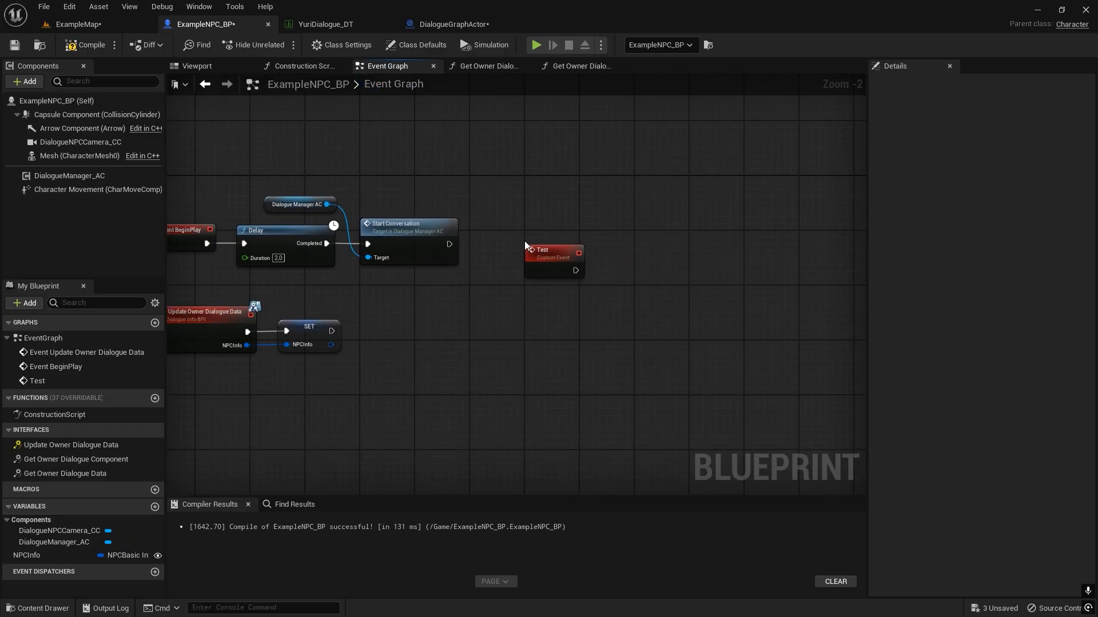
pyautogui.moveTo(538, 258); pyautogui.dragTo(535, 244)
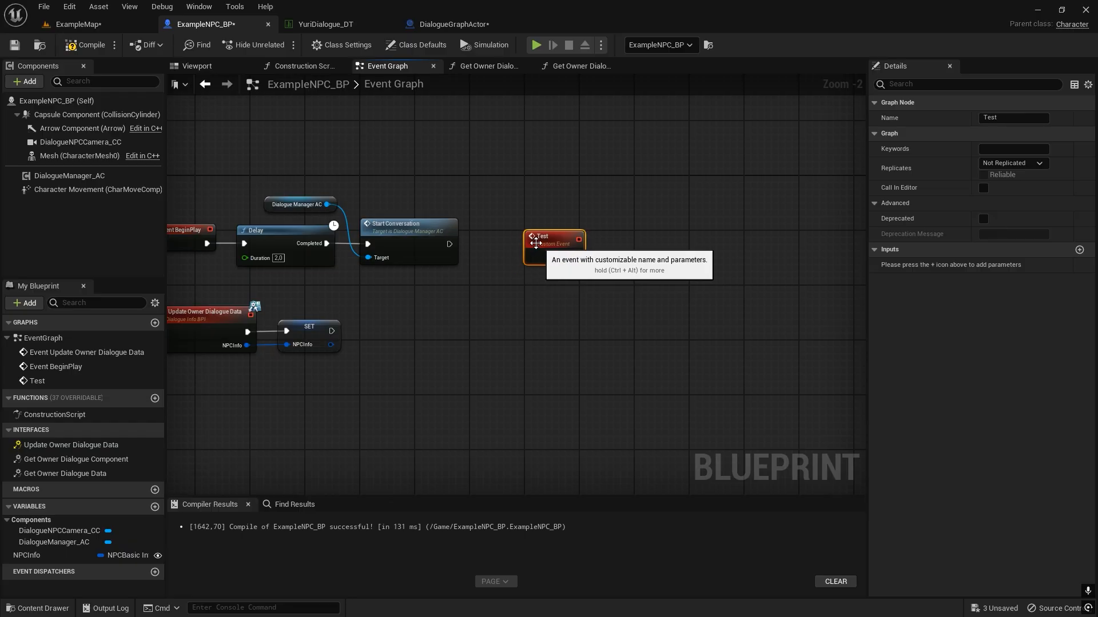
# Delete the Custom Action node from DialogueGraphActor's Dialogue Graph.
pyautogui.click(326, 24)
pyautogui.click(451, 24)
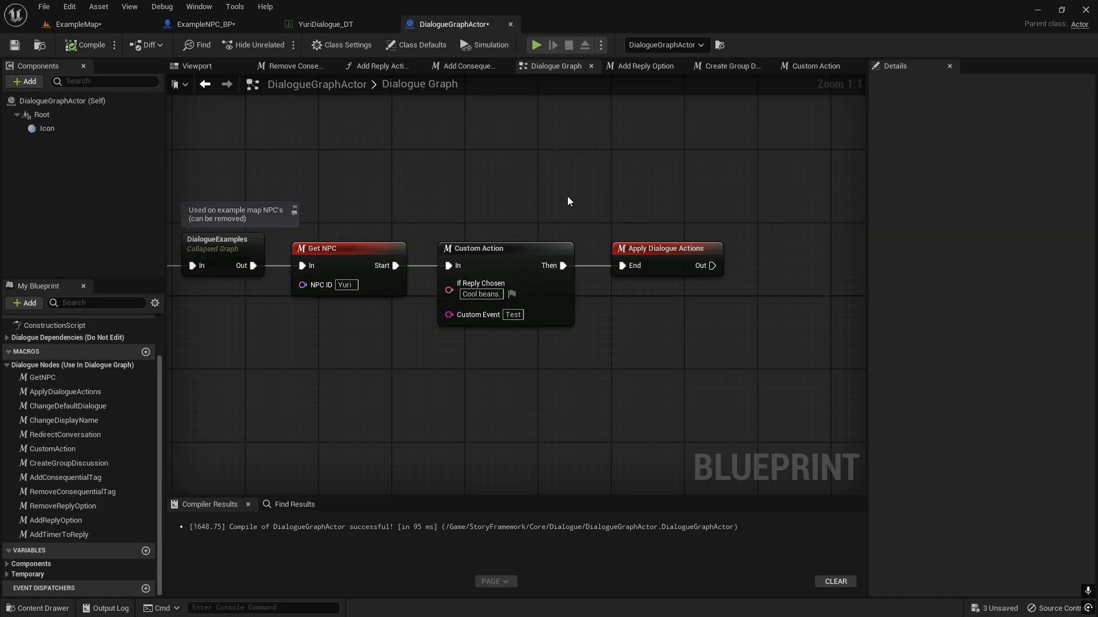
pyautogui.click(492, 248)
pyautogui.moveTo(513, 152); pyautogui.dragTo(543, 122, button='right')
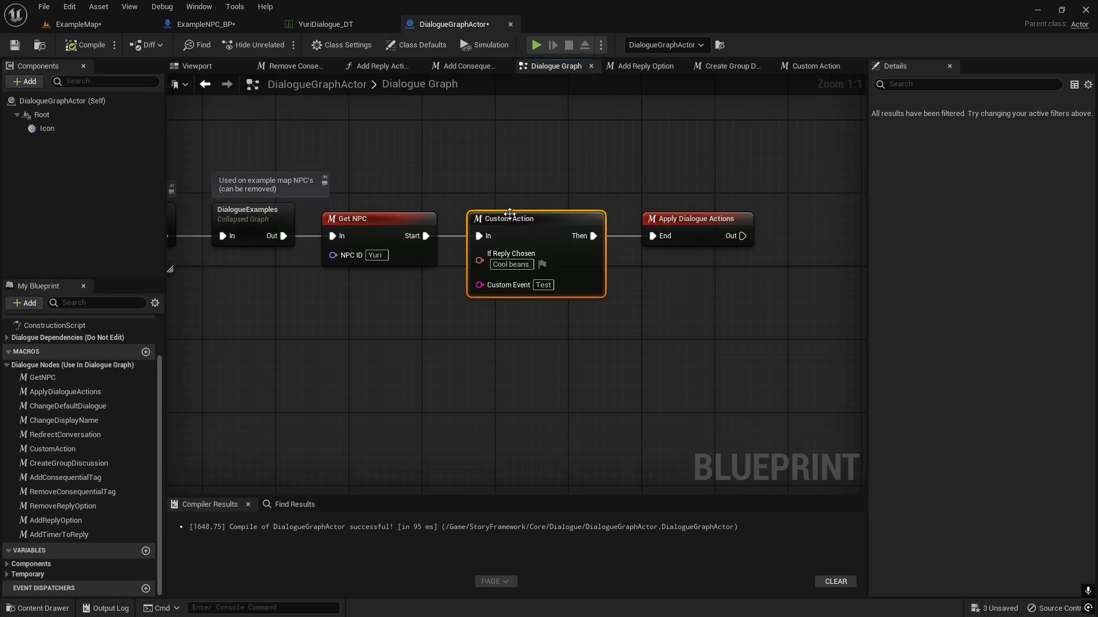
pyautogui.moveTo(483, 201); pyautogui.dragTo(484, 221, button='right')
pyautogui.moveTo(408, 384); pyautogui.dragTo(401, 397, button='right')
pyautogui.press('Delete')
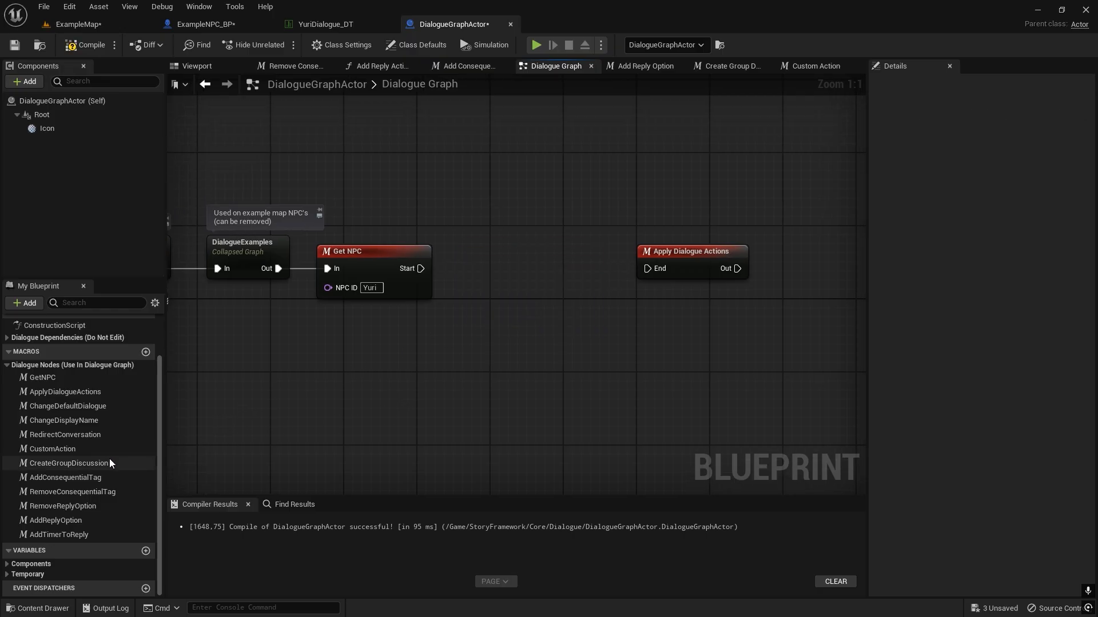
# Add a ChangeDisplayName macro after Get NPC, straighten its connection, and connect its Then pin to Apply Dialogue Actions.
pyautogui.moveTo(63, 420); pyautogui.dragTo(469, 264)
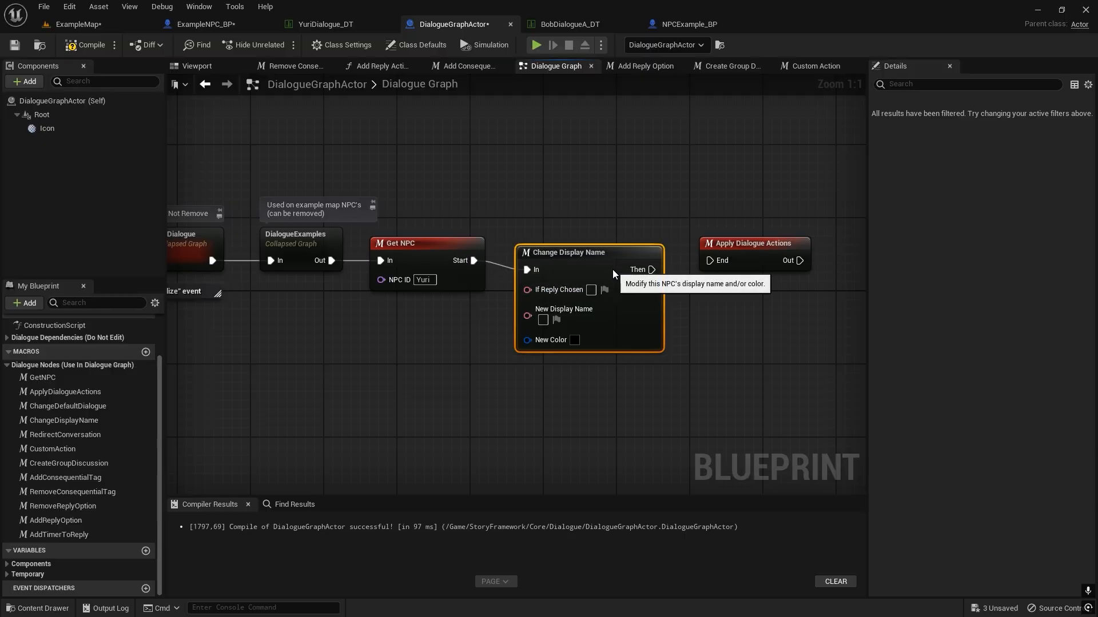
pyautogui.press('q')
pyautogui.moveTo(650, 262); pyautogui.dragTo(713, 272)
pyautogui.click(696, 333)
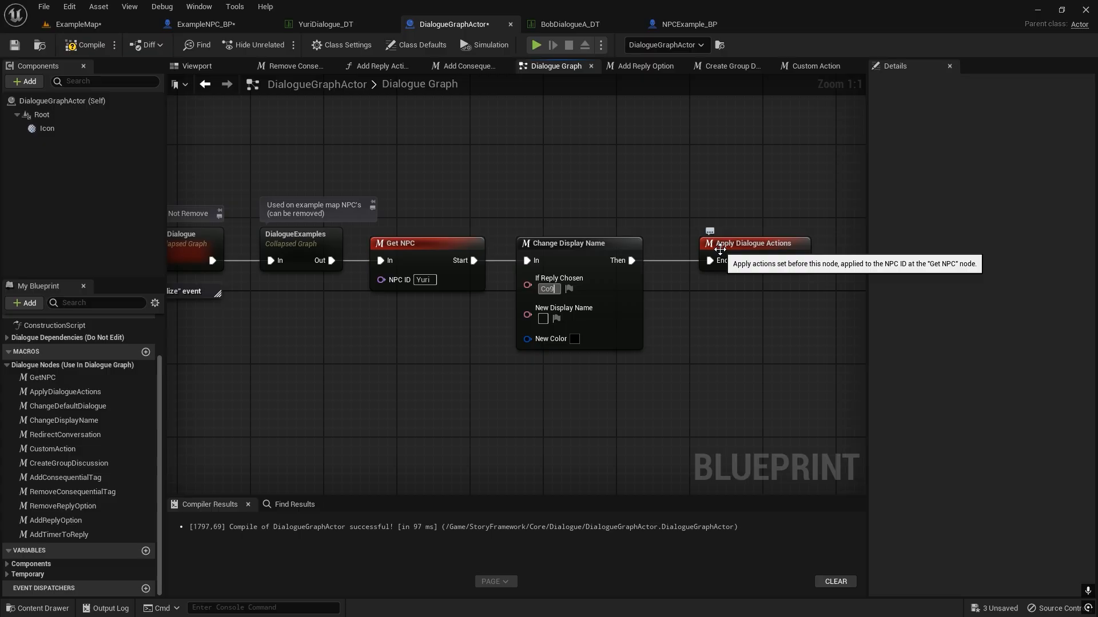
# On the Change Display Name node, set If Reply Chosen to "Cool beans" and New Display Name to "Yuri (Friendly)".
pyautogui.press('BackSpace')
pyautogui.write('ol beans')
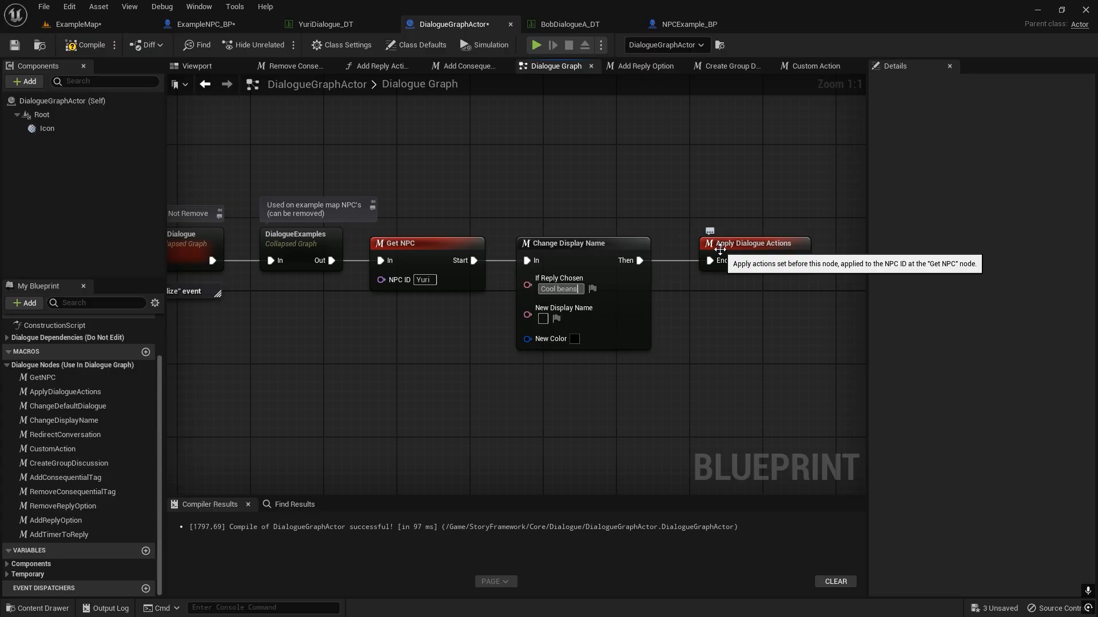
pyautogui.click(543, 319)
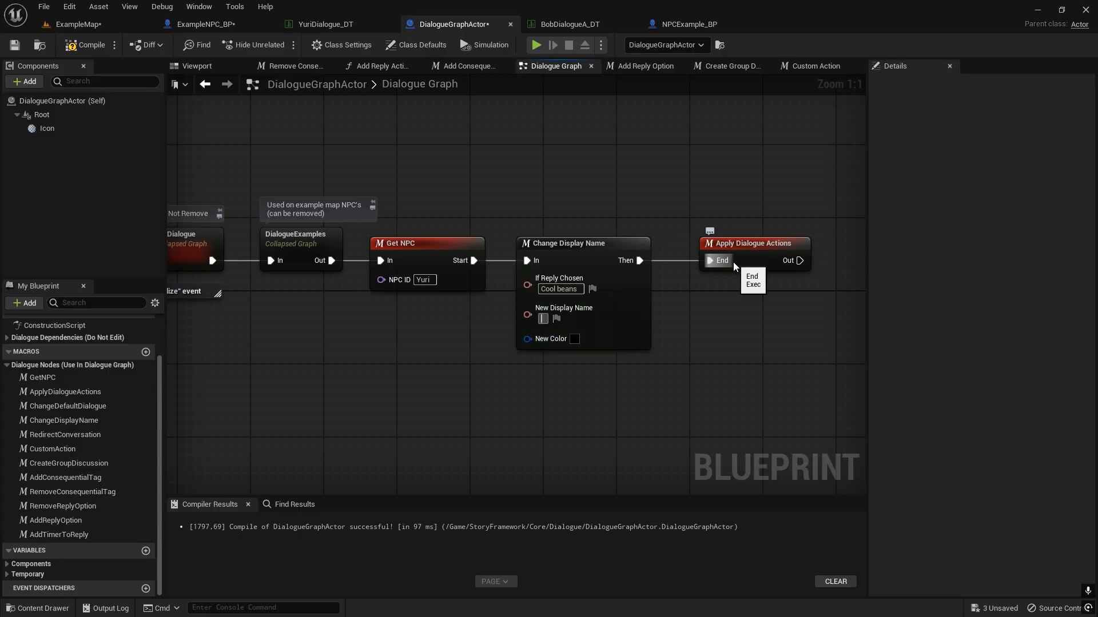
pyautogui.write('Yuri')
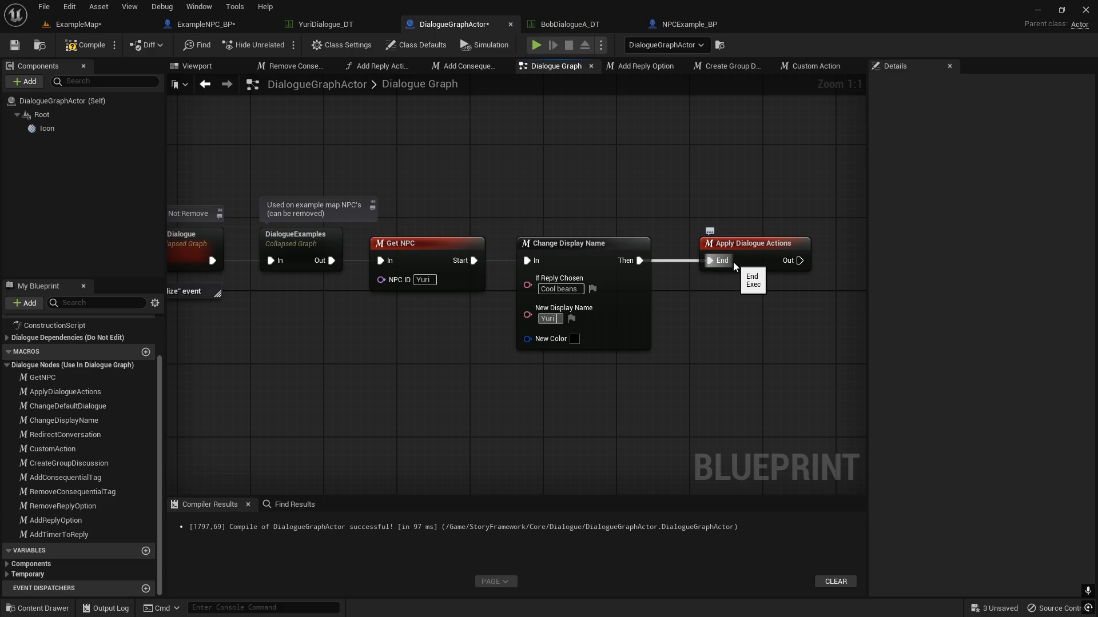
pyautogui.write(' (Friendly)')
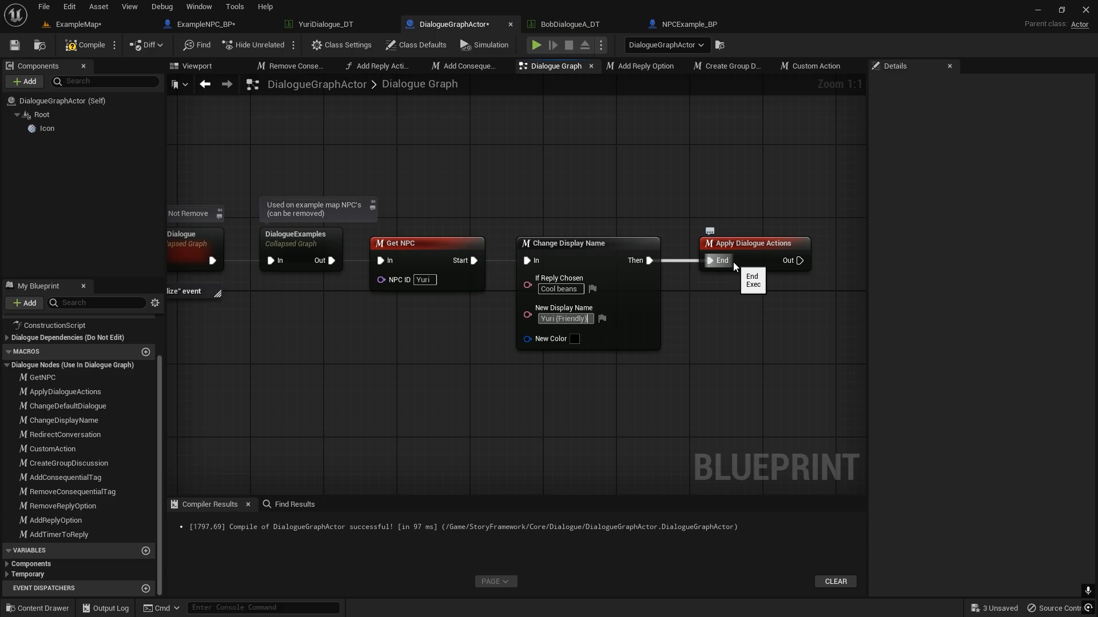
# Set New Color on the Change Display Name node to a blue with hue about 218, saturation 1 and value about 0.9.
pyautogui.click(575, 339)
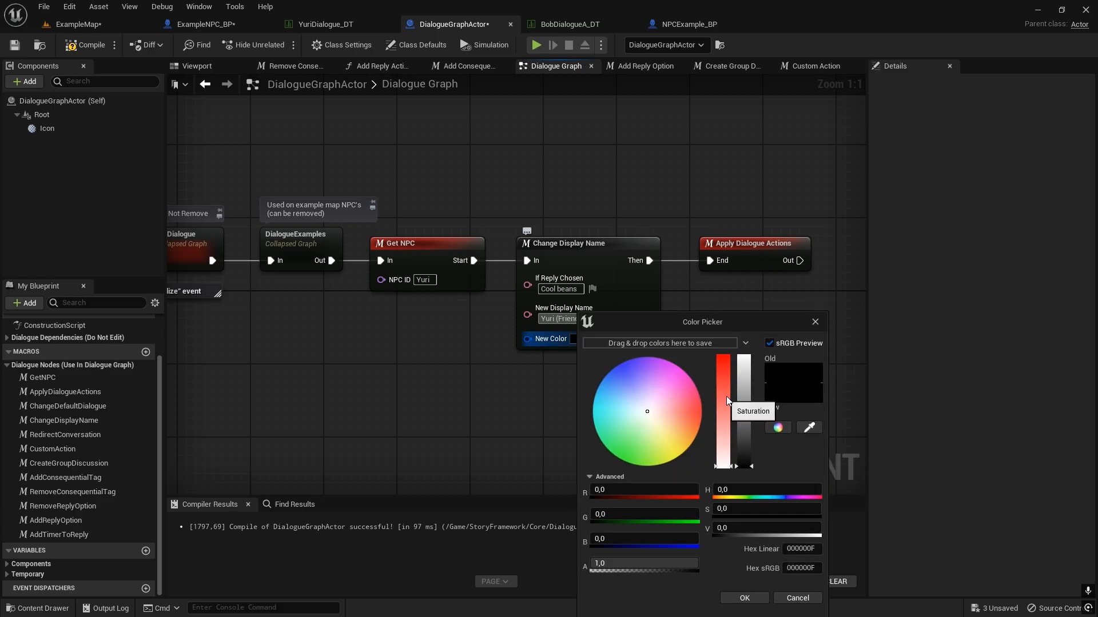
pyautogui.click(608, 380)
pyautogui.moveTo(724, 391); pyautogui.dragTo(745, 368)
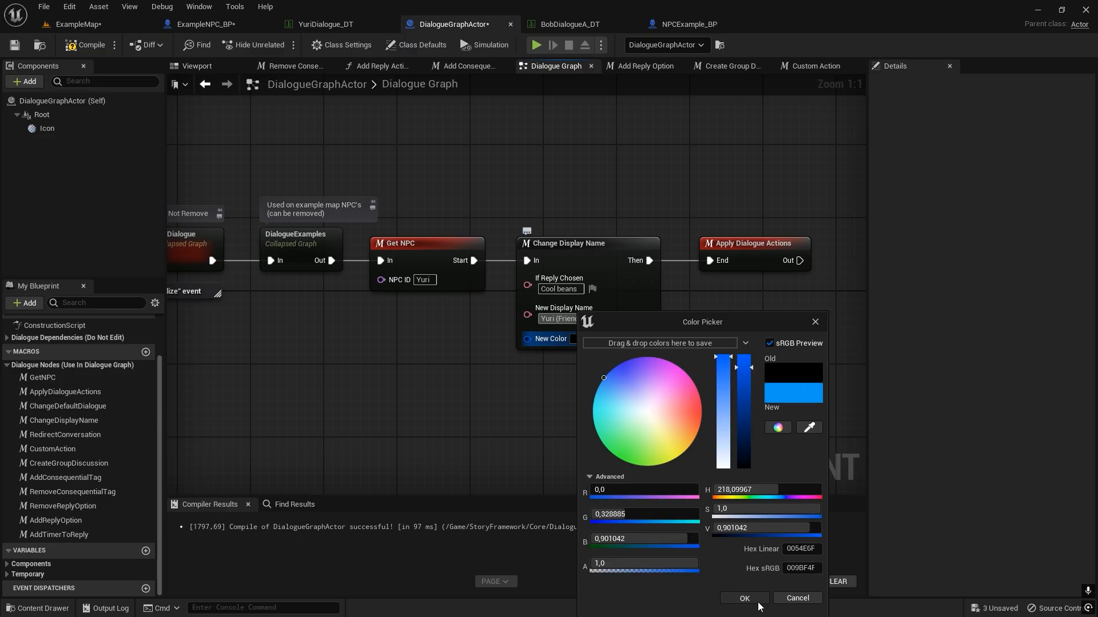
pyautogui.click(757, 602)
# Move the Apply Dialogue Actions node farther from Change Display Name to leave room for another node between them.
pyautogui.moveTo(618, 331); pyautogui.dragTo(383, 339, button='right')
pyautogui.scroll(-1, 442, 324)
pyautogui.moveTo(483, 262); pyautogui.dragTo(722, 260)
pyautogui.click(454, 274)
pyautogui.click(436, 212)
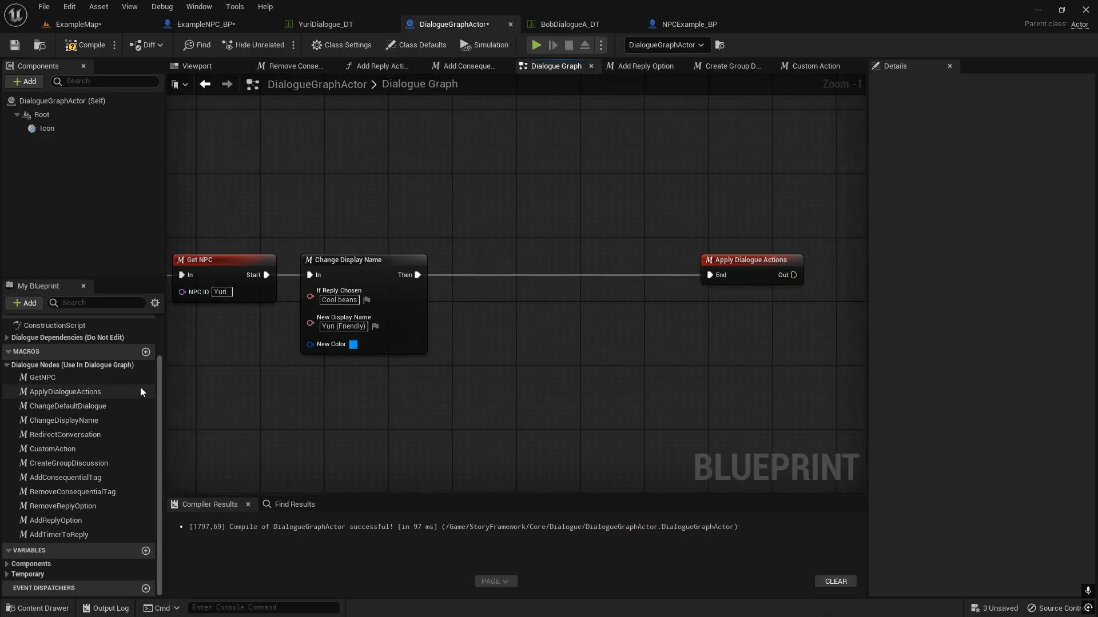
pyautogui.scroll(1, 337, 320)
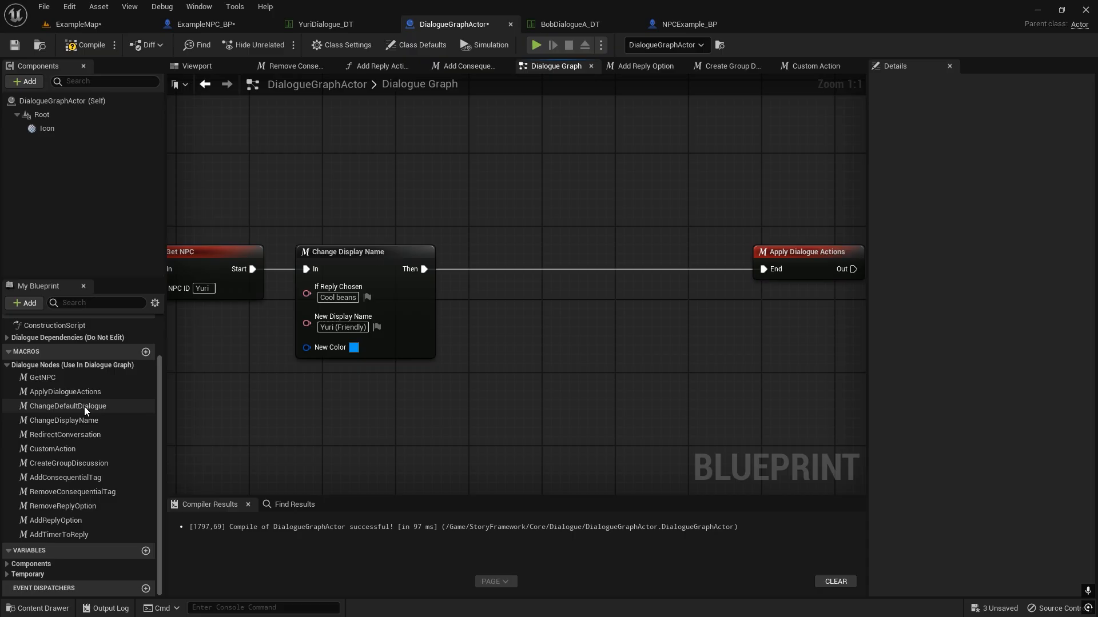
# Add a RedirectConversation macro connected after Change Display Name and straighten its connection.
pyautogui.moveTo(86, 435); pyautogui.dragTo(480, 257)
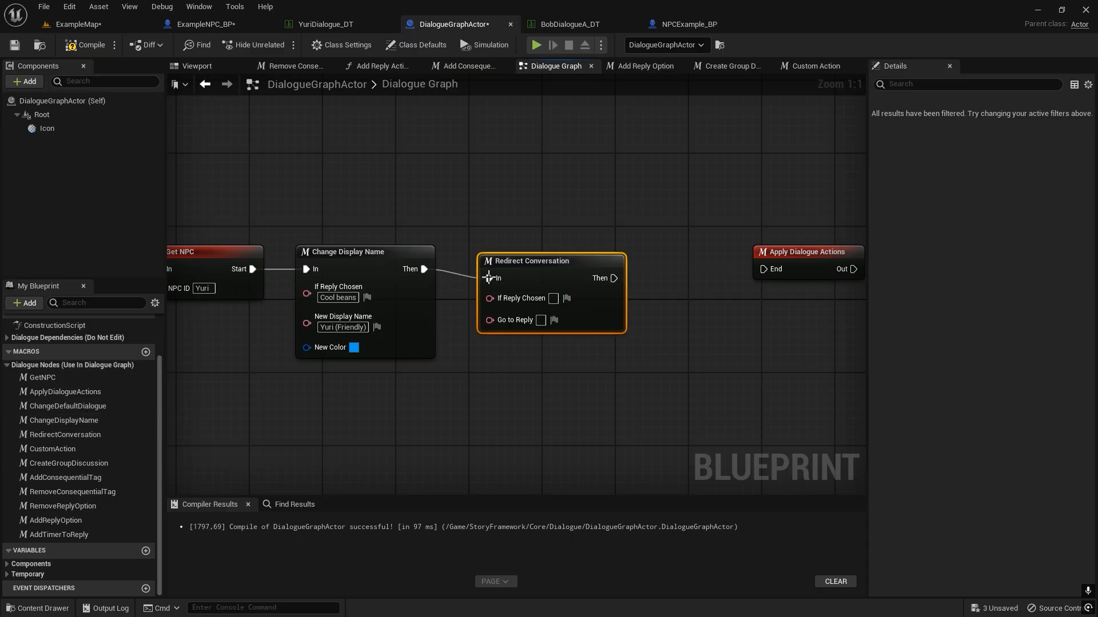
pyautogui.keyDown('shift'); pyautogui.moveTo(407, 262); pyautogui.dragTo(407, 262); pyautogui.keyUp('shift')
pyautogui.press('q')
# On the Redirect Conversation node, copy "Cool beans" into If Reply Chosen and set Go to Reply to "Hey there".
pyautogui.click(403, 231)
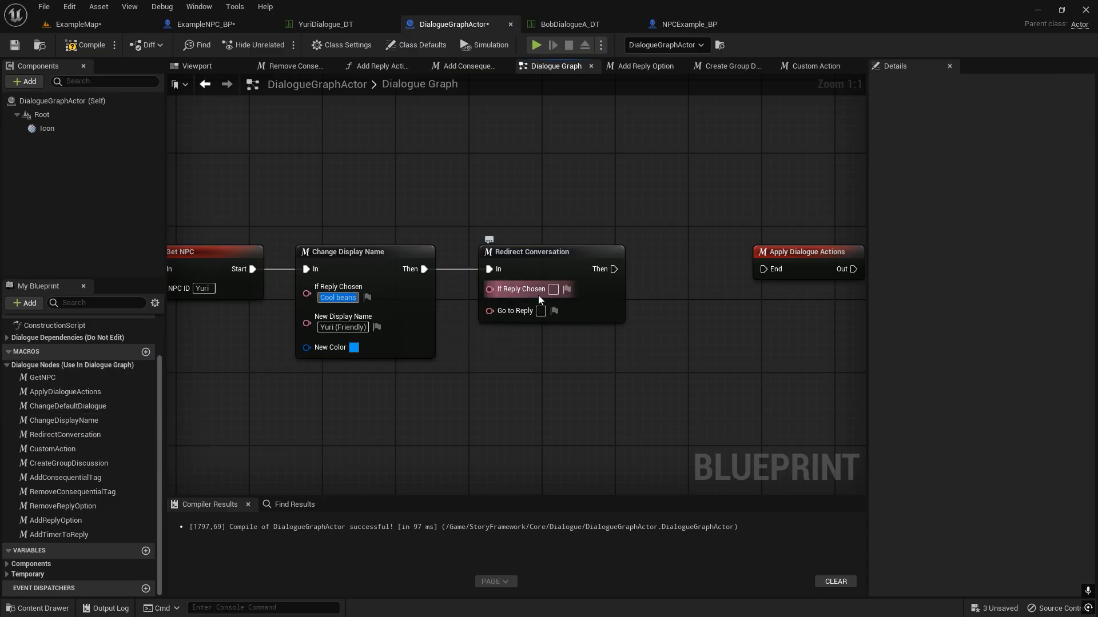
pyautogui.write('Cool beans')
pyautogui.click(566, 387)
pyautogui.click(542, 320)
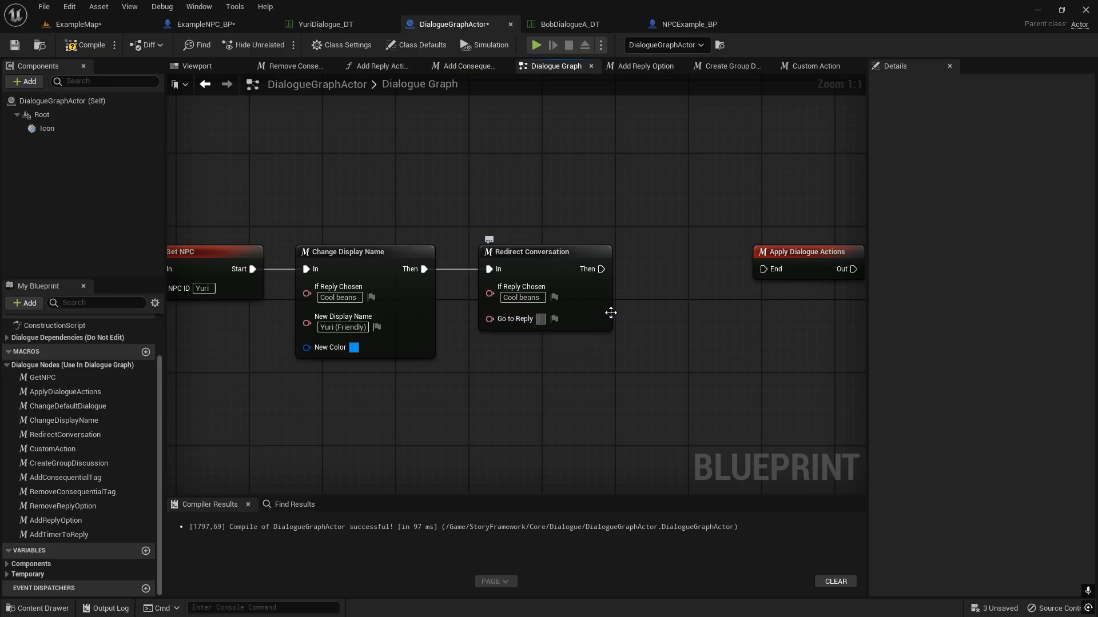
pyautogui.write('Hey there')
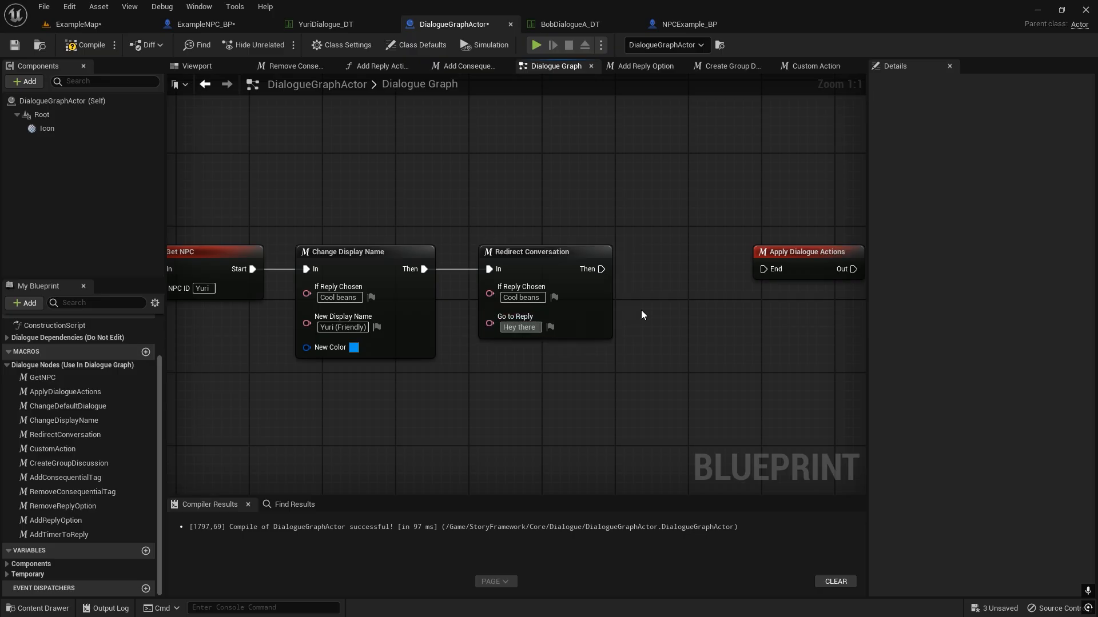
# Connect Redirect Conversation's Then pin to Apply Dialogue Actions and place that node closer, in line with the chain.
pyautogui.moveTo(601, 268); pyautogui.dragTo(695, 264)
pyautogui.click(538, 194)
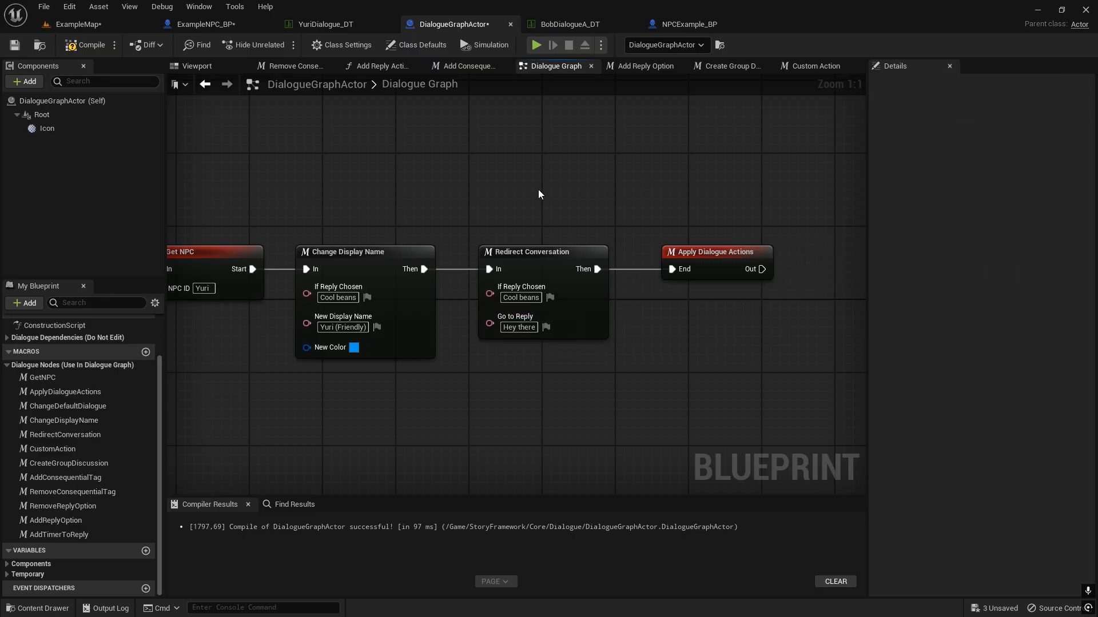
pyautogui.moveTo(344, 163); pyautogui.dragTo(421, 145, button='right')
pyautogui.moveTo(426, 141); pyautogui.dragTo(448, 365)
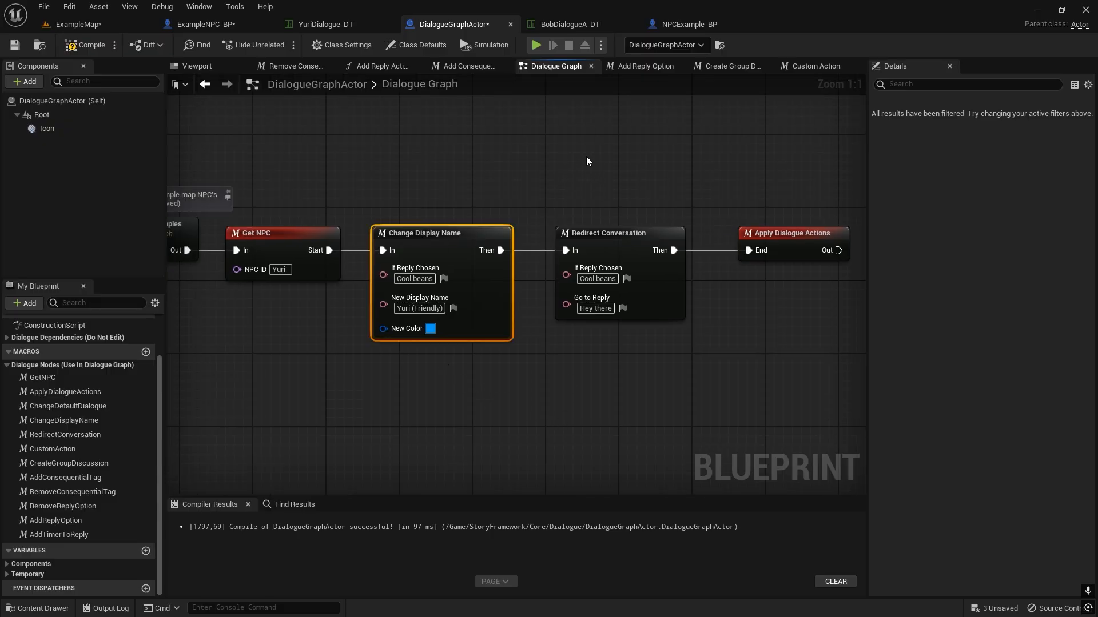
pyautogui.moveTo(585, 156); pyautogui.dragTo(721, 411)
# Play-test the redirect in ExampleMap by talking to Yuri and choosing the replies "Hey there" and "Cool beans".
pyautogui.click(87, 25)
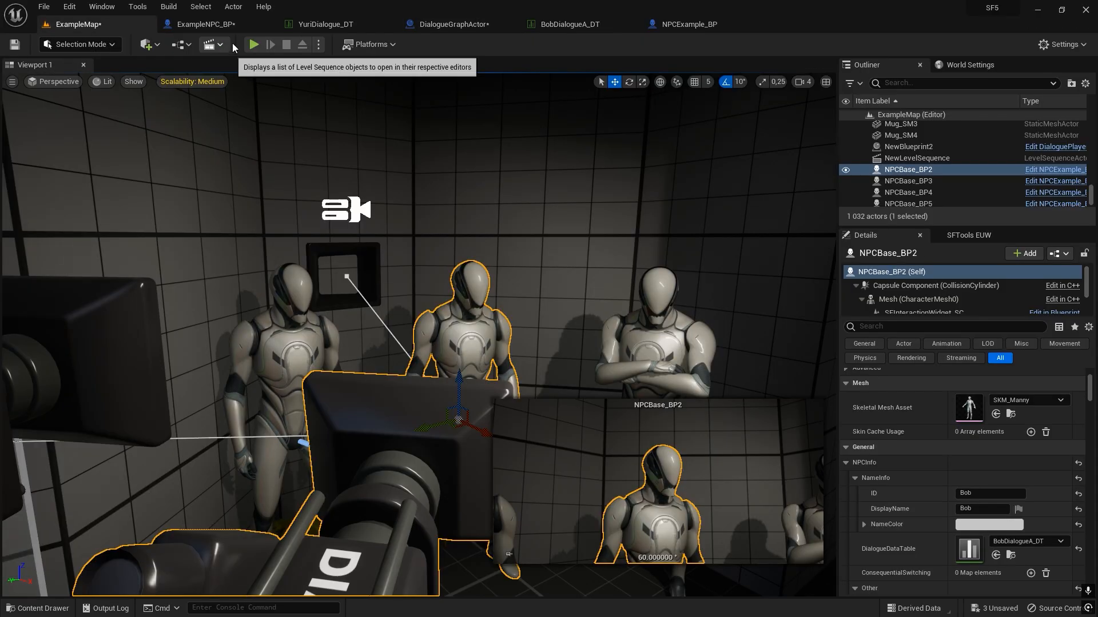
pyautogui.click(253, 44)
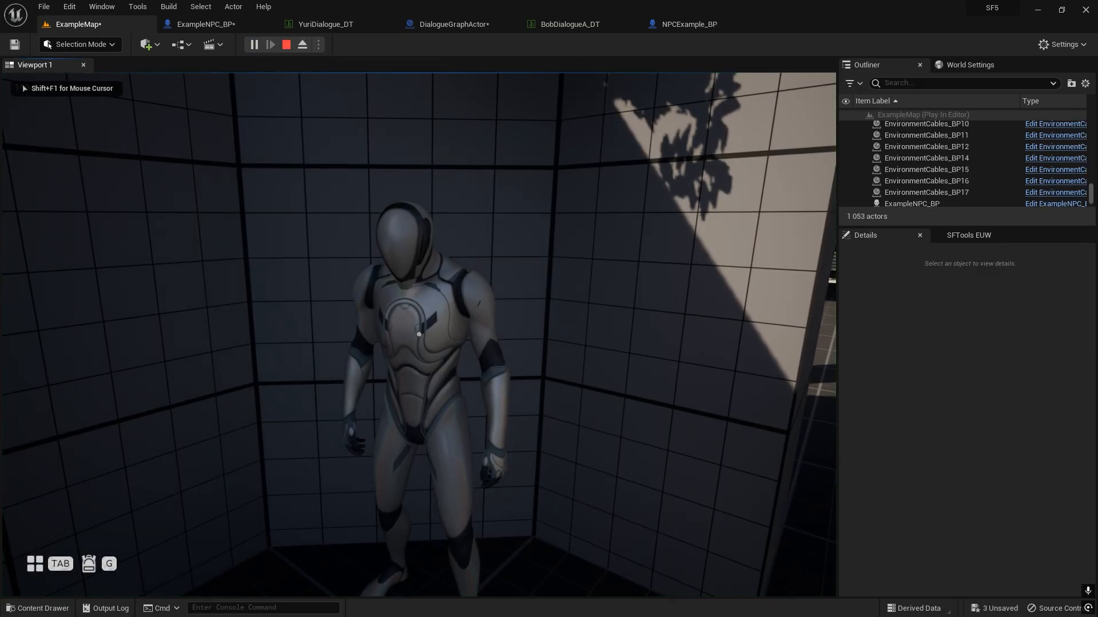
pyautogui.press('f')
pyautogui.press('f')
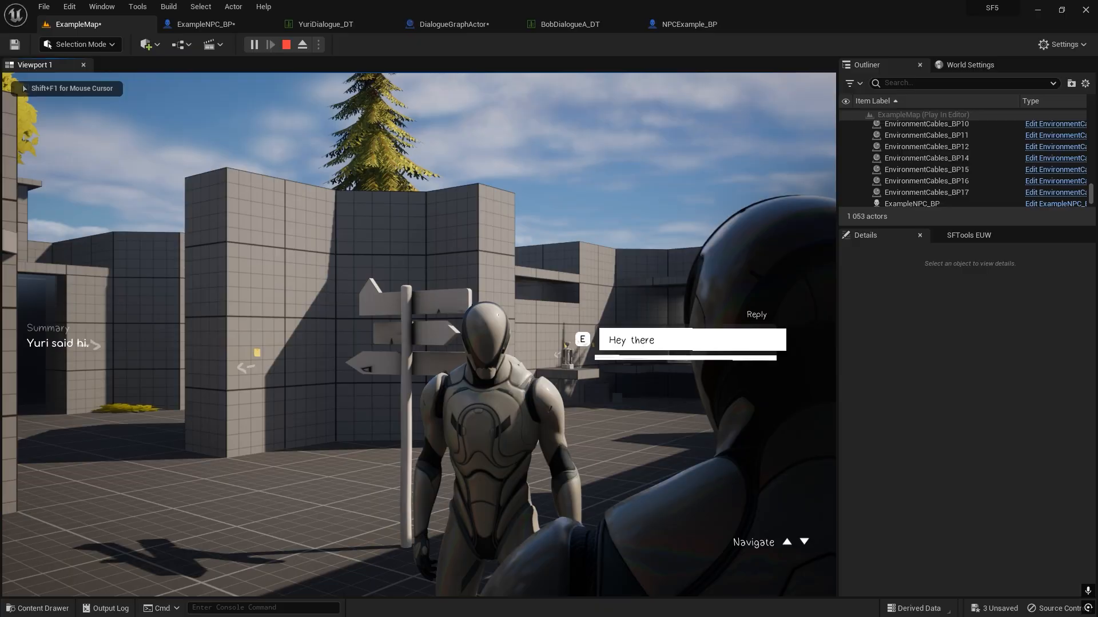
pyautogui.press('e')
pyautogui.press('f')
pyautogui.press('e')
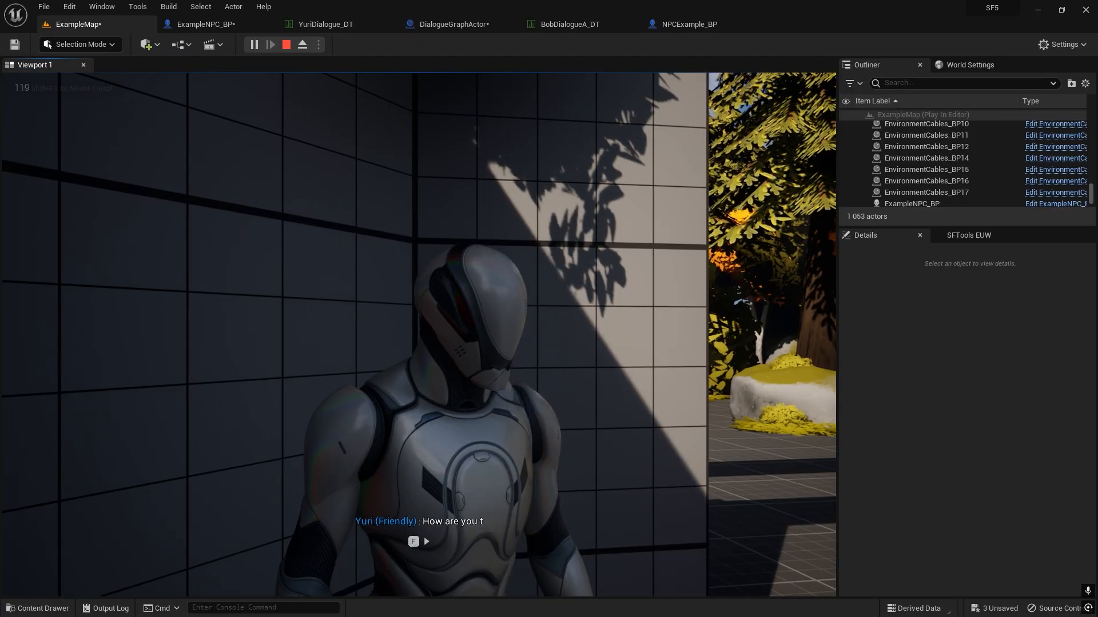
pyautogui.press('f')
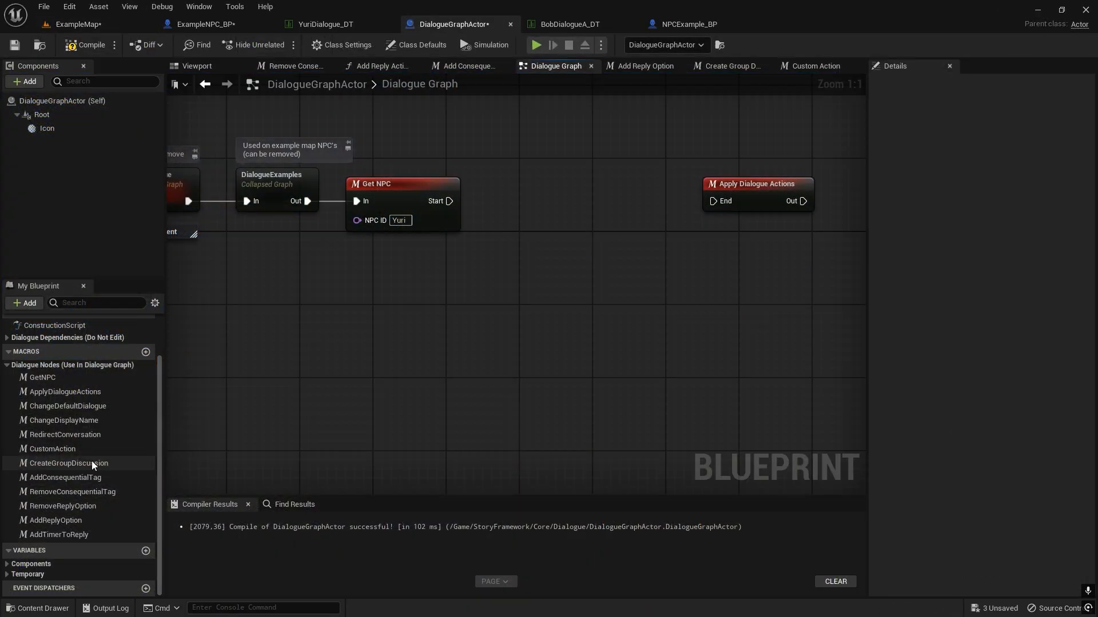
# Add a CreateGroupDiscussion macro between Get NPC and Apply Dialogue Actions, connect its Then pin to End, and align the nodes.
pyautogui.moveTo(93, 464); pyautogui.dragTo(508, 207)
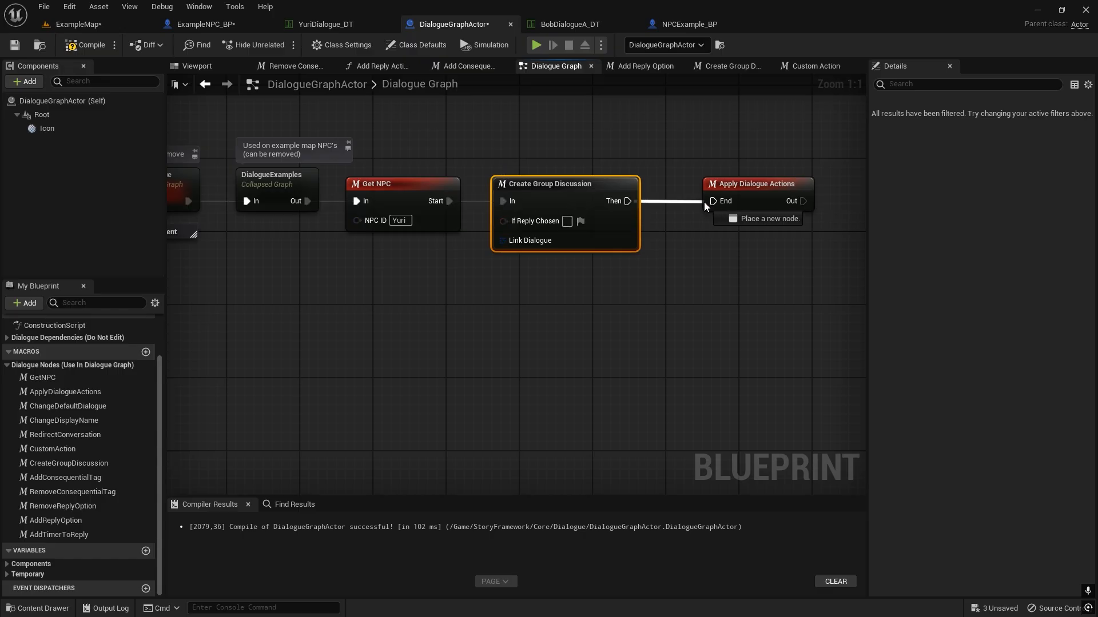
pyautogui.moveTo(704, 203); pyautogui.dragTo(711, 187)
pyautogui.click(656, 147)
pyautogui.moveTo(574, 169); pyautogui.dragTo(607, 161, button='right')
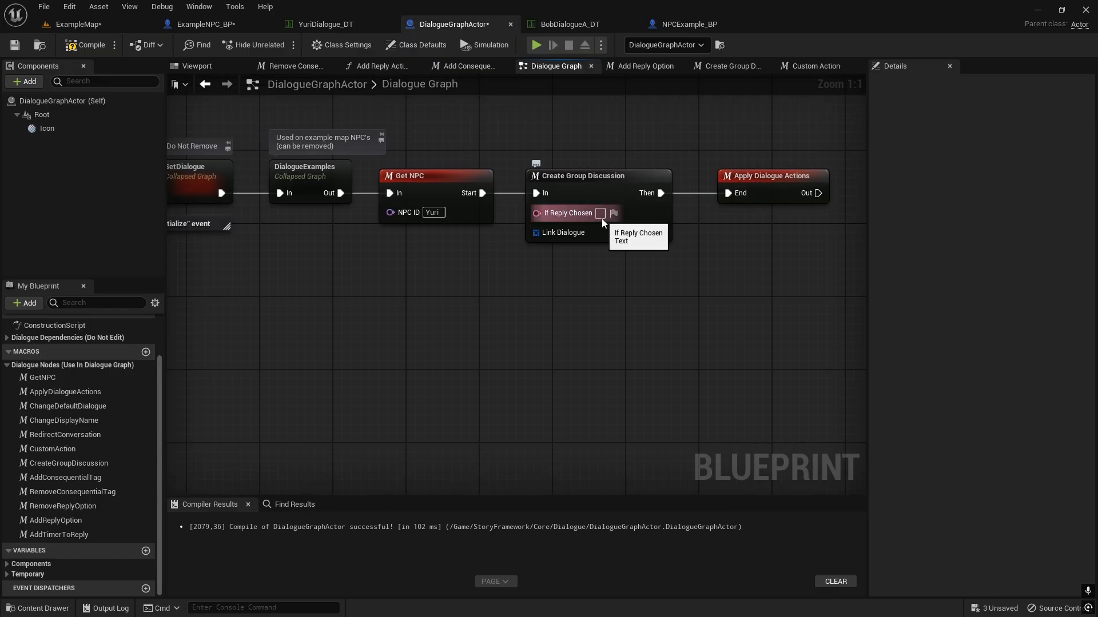
pyautogui.moveTo(616, 282); pyautogui.dragTo(558, 291, button='right')
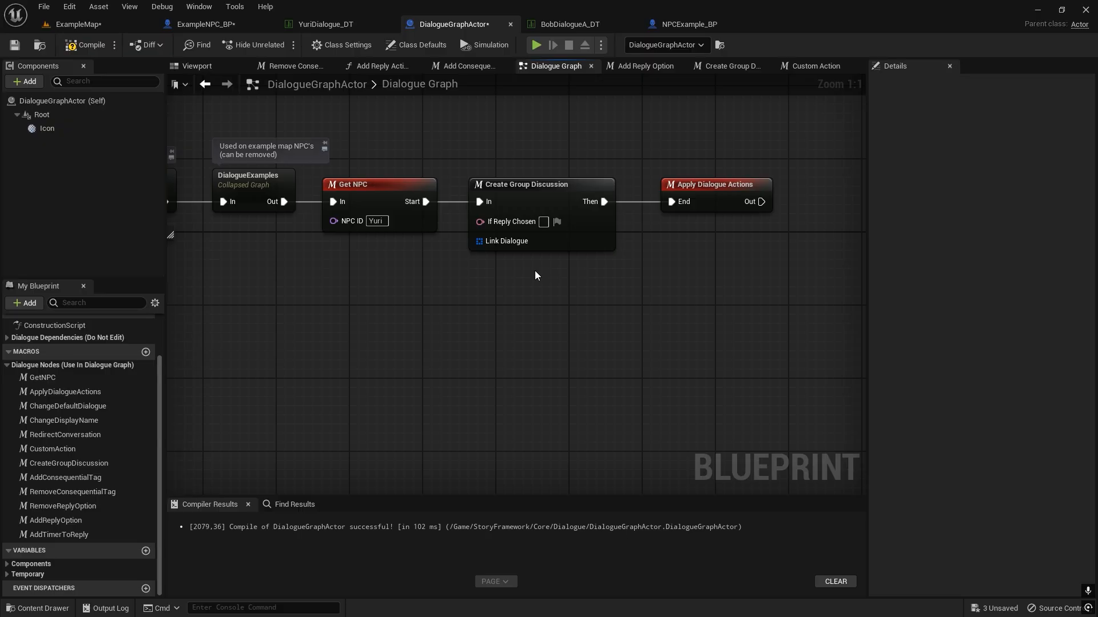
# Set If Reply Chosen on the Create Group Discussion node to "Cool beans.".
pyautogui.moveTo(535, 271); pyautogui.dragTo(551, 276, button='right')
pyautogui.click(559, 226)
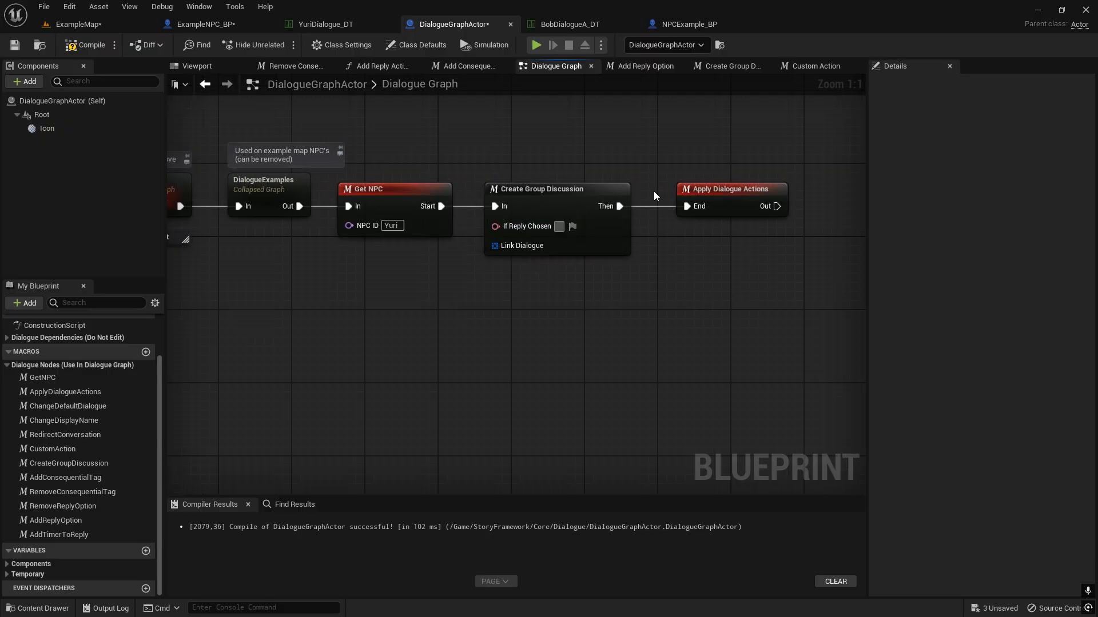
pyautogui.write('Cool')
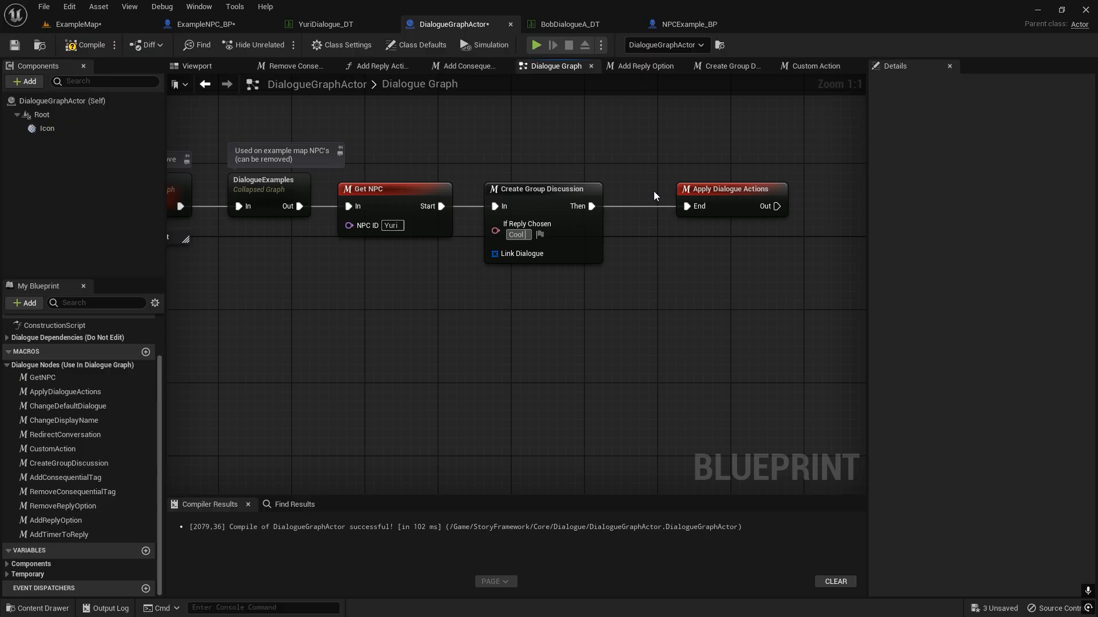
pyautogui.write(' beans.')
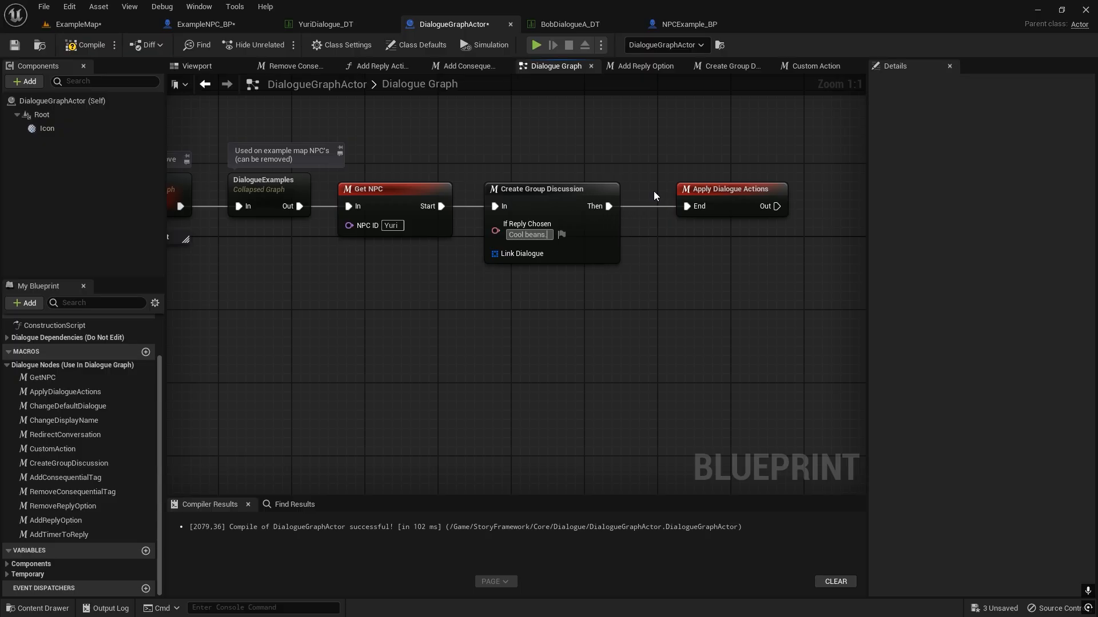
# Feed the Link Dialogue input from a new Make Array node and add a second element pin to it.
pyautogui.moveTo(502, 255); pyautogui.dragTo(420, 297)
pyautogui.write('mak')
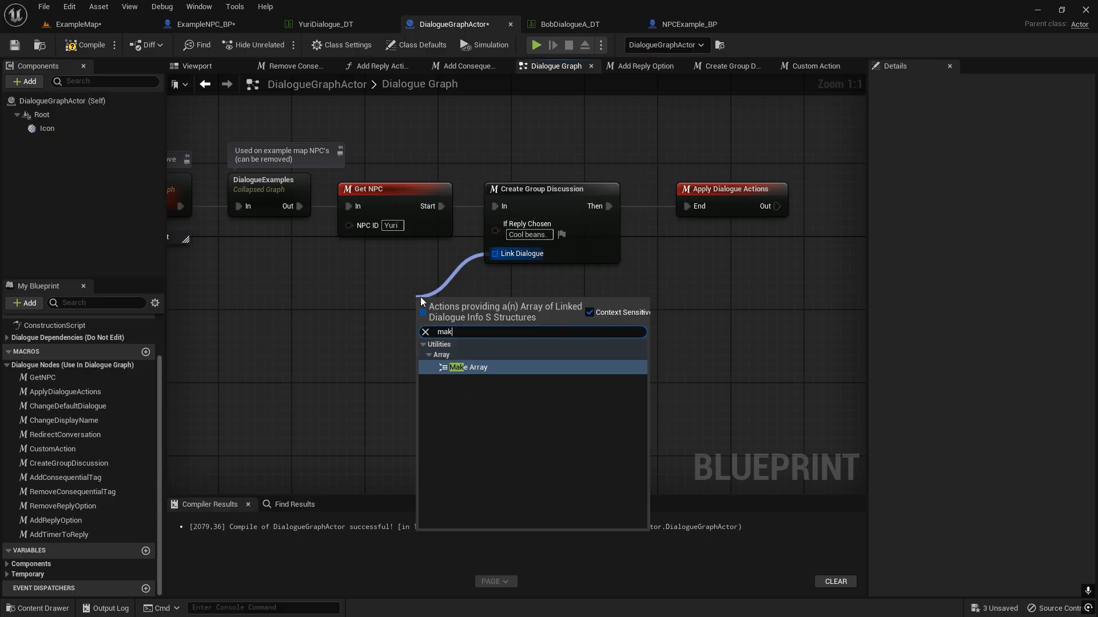
pyautogui.press('Return')
pyautogui.click(476, 332)
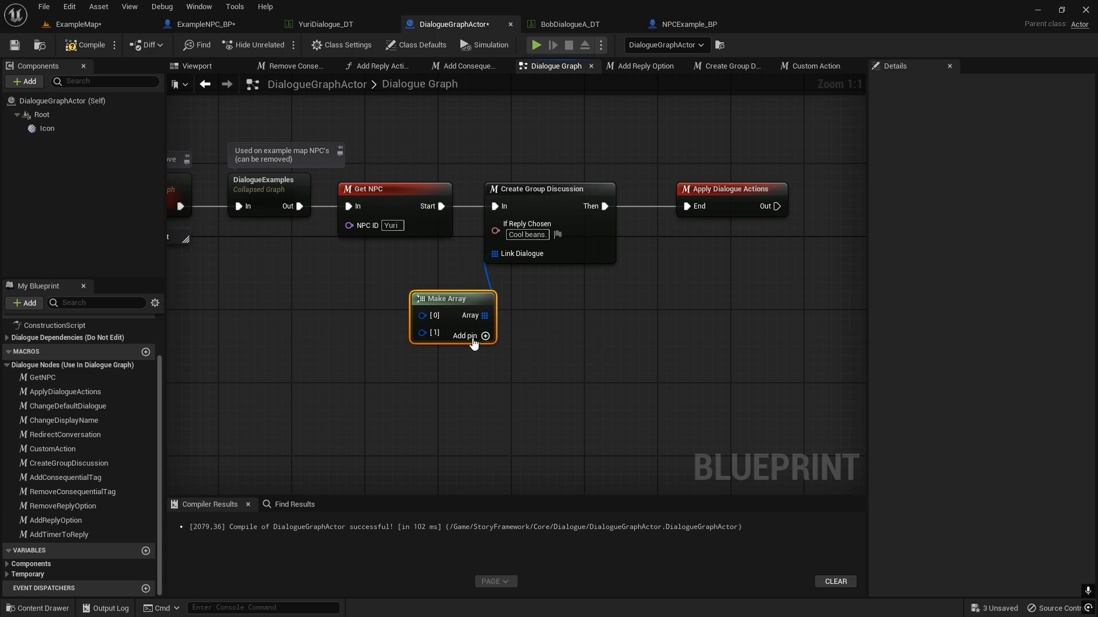
# Split both struct pins of the Make Array node and place it below Get NPC.
pyautogui.rightClick(436, 322)
pyautogui.click(473, 356)
pyautogui.rightClick(430, 358)
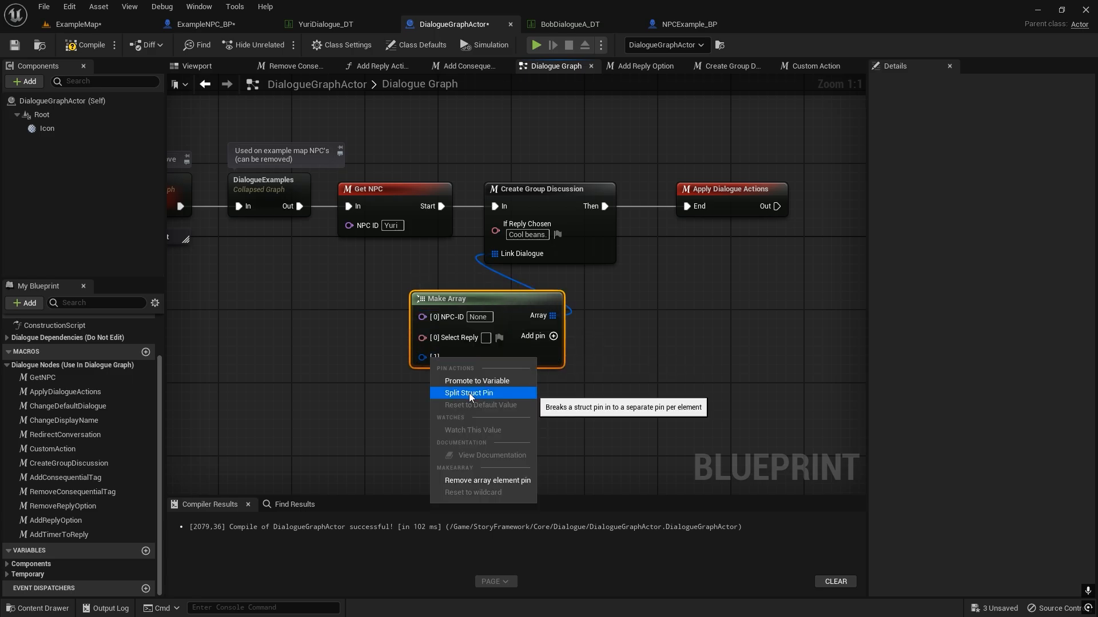
pyautogui.click(468, 393)
pyautogui.moveTo(517, 357); pyautogui.dragTo(408, 313)
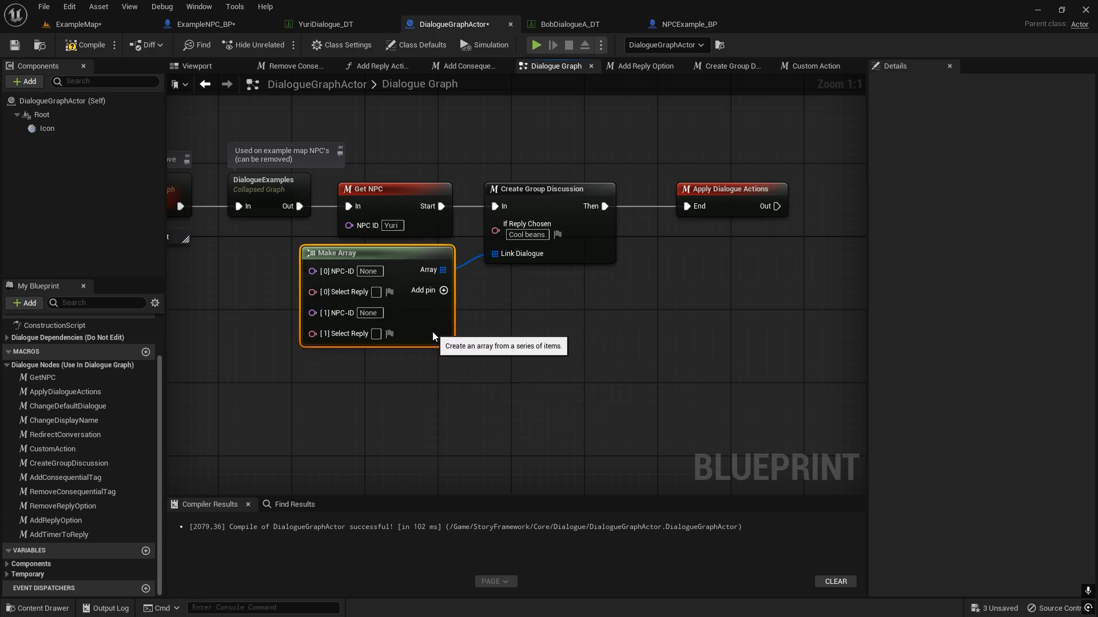
pyautogui.click(530, 341)
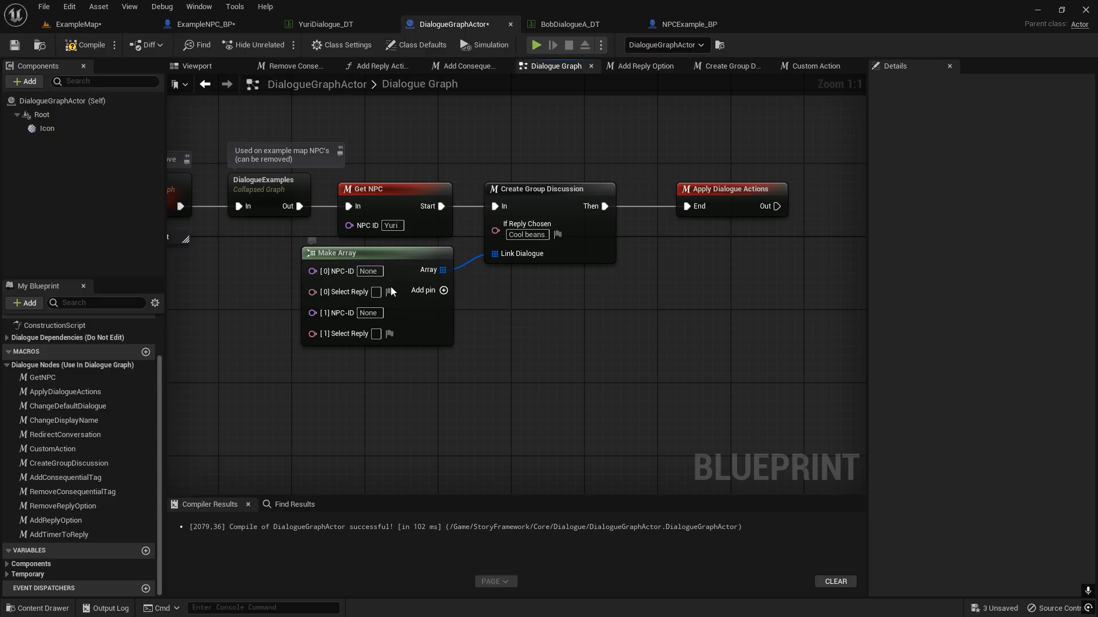
# Check Bob's NPC ID in ExampleMap and copy "How are you today?" from LineB of BobDialogueA_DT into the array's [0] Select Reply.
pyautogui.click(91, 28)
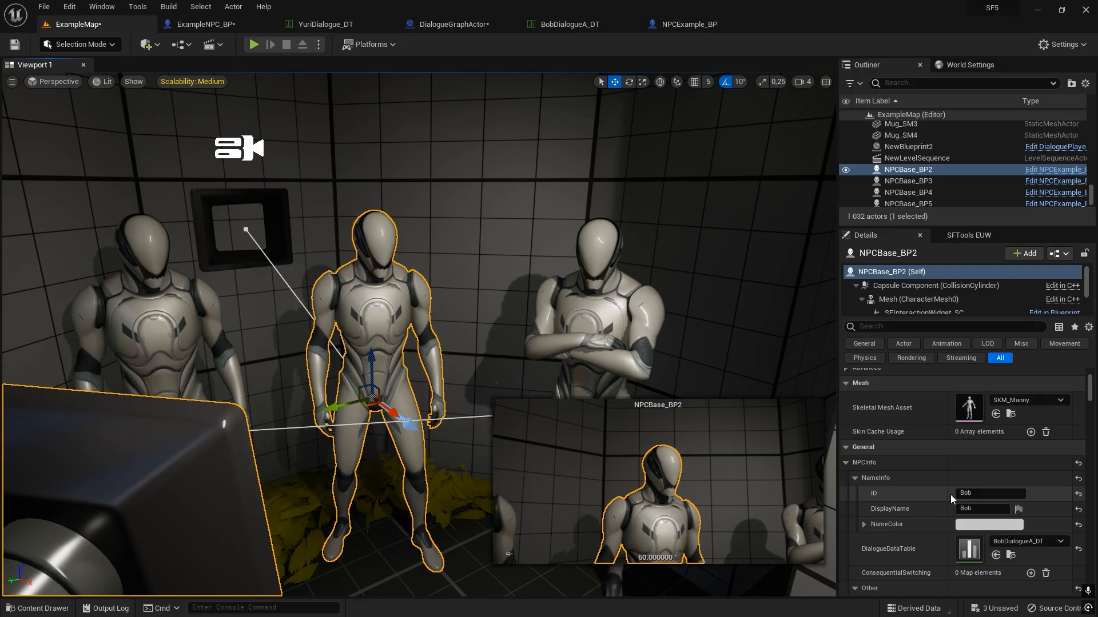
pyautogui.click(566, 25)
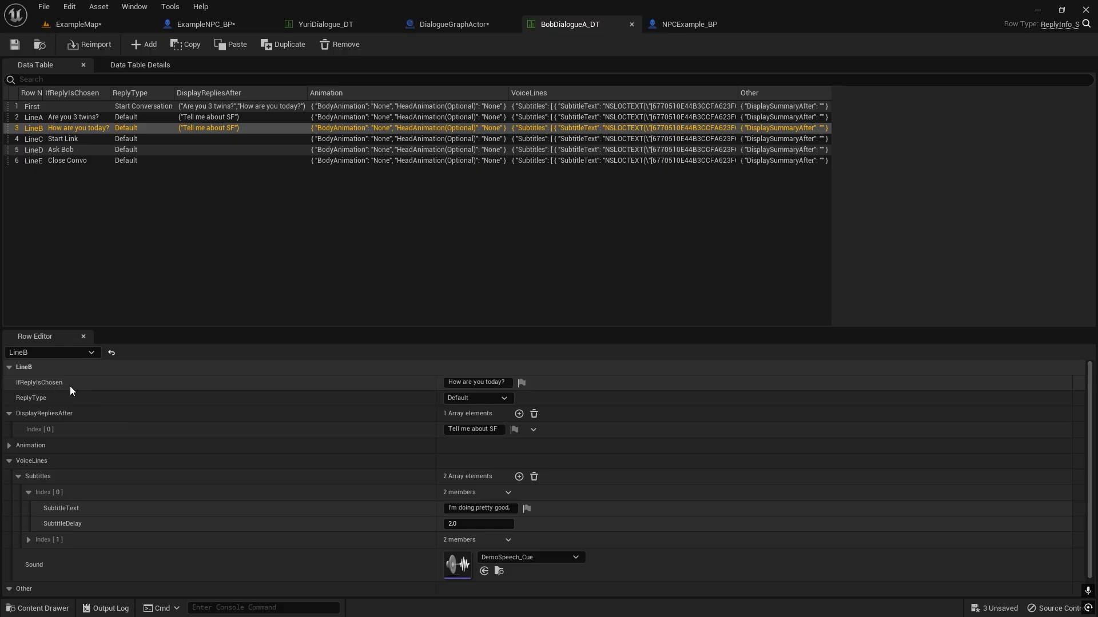
pyautogui.click(503, 382)
pyautogui.hotkey('ctrl', 'c')
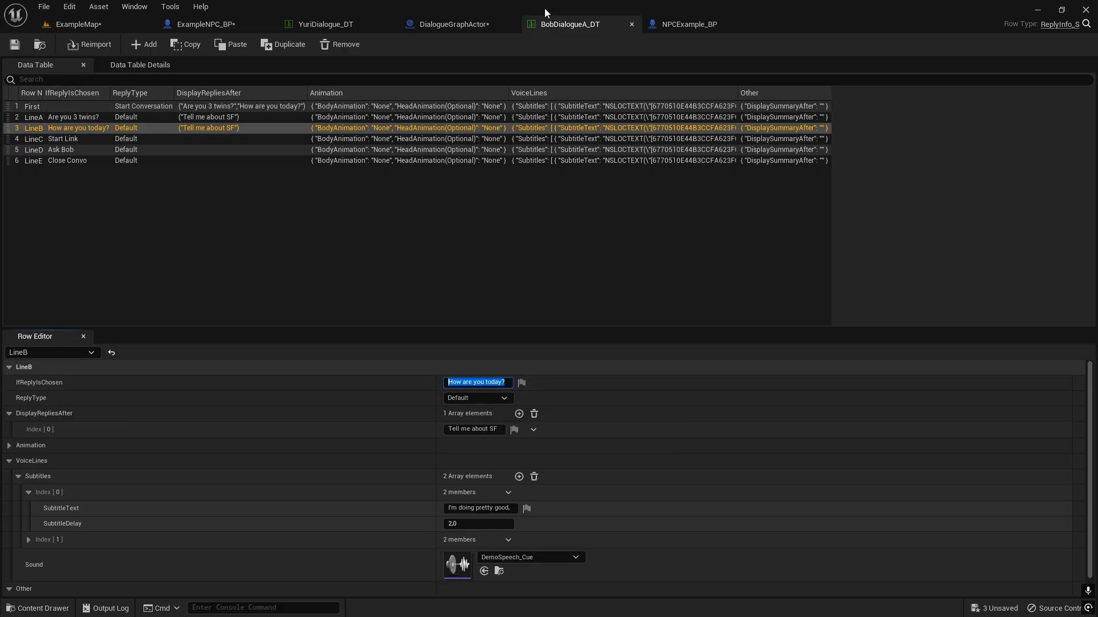
pyautogui.click(449, 24)
pyautogui.click(376, 294)
pyautogui.hotkey('ctrl', 'v')
pyautogui.click(477, 324)
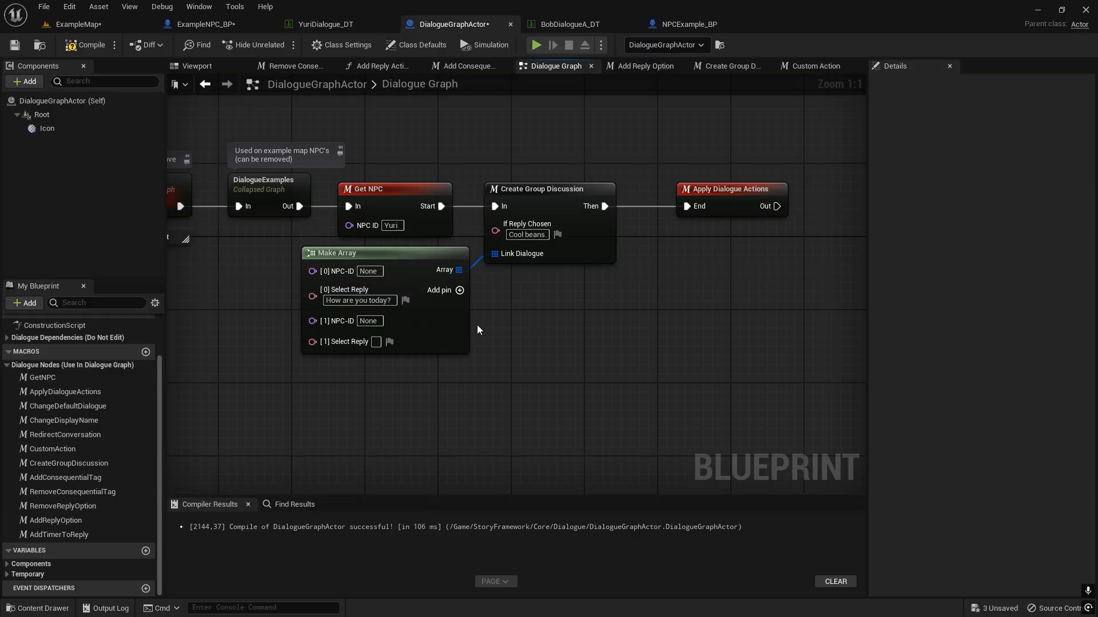
# On the Make Array node, set [0] NPC-ID to Bob, [1] NPC-ID to Yuri and [1] Select Reply to "Hey there".
pyautogui.moveTo(450, 324); pyautogui.dragTo(437, 327)
pyautogui.click(359, 280)
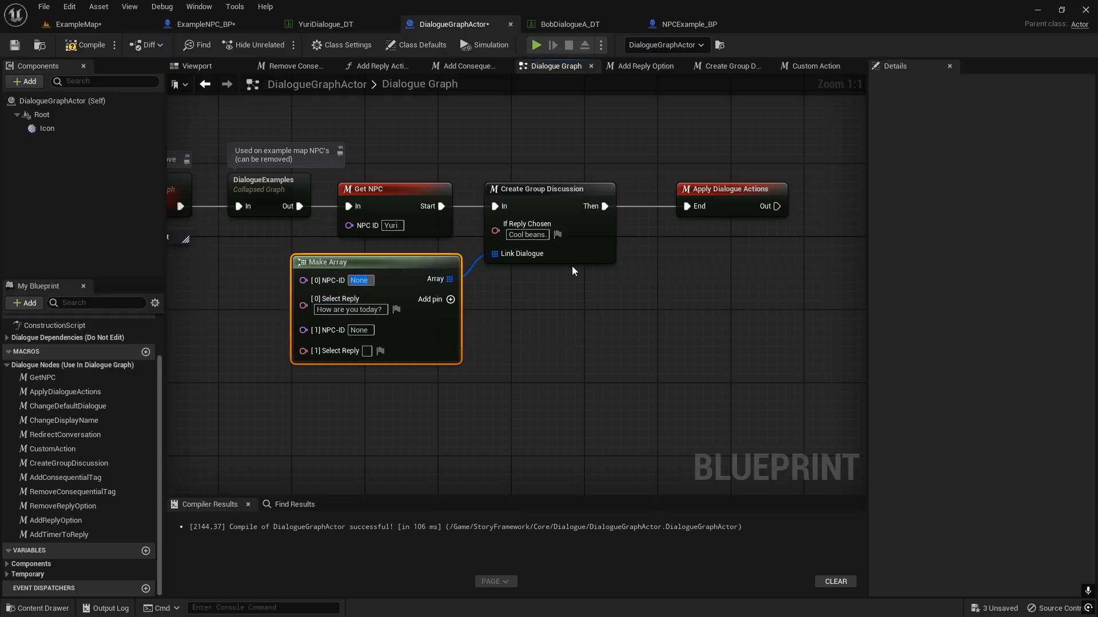
pyautogui.write('Bob')
pyautogui.click(562, 369)
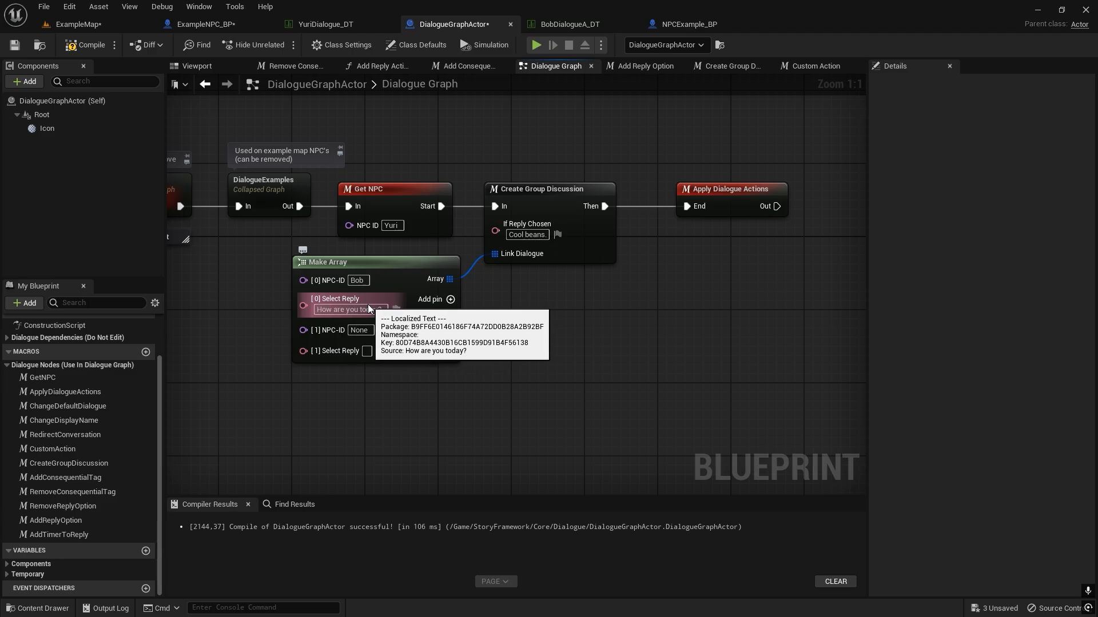
pyautogui.click(366, 331)
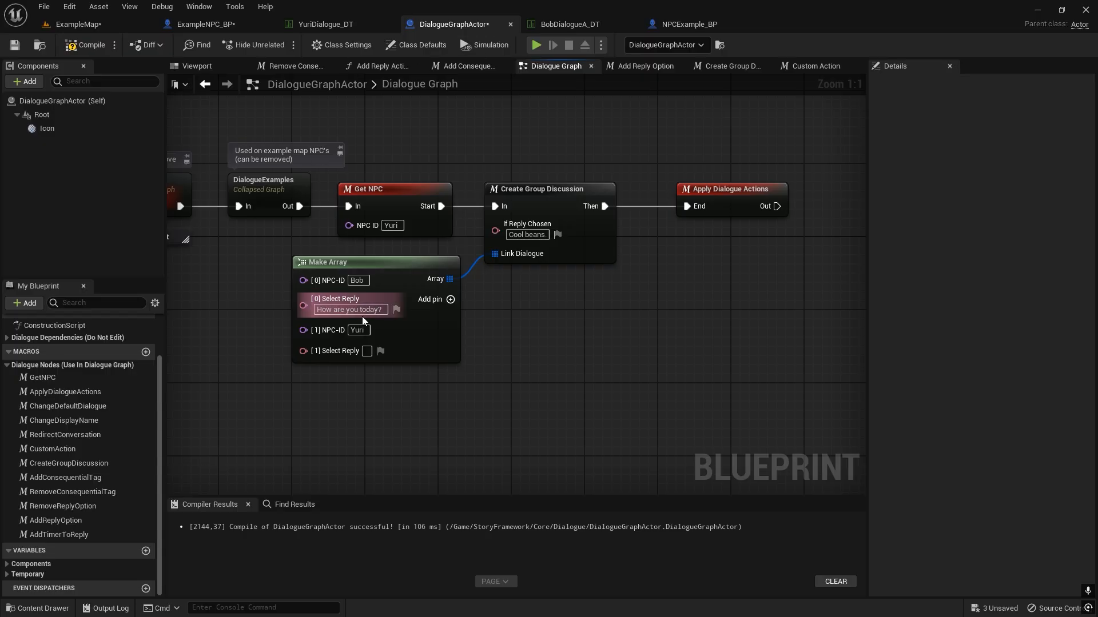
pyautogui.write('Hey there')
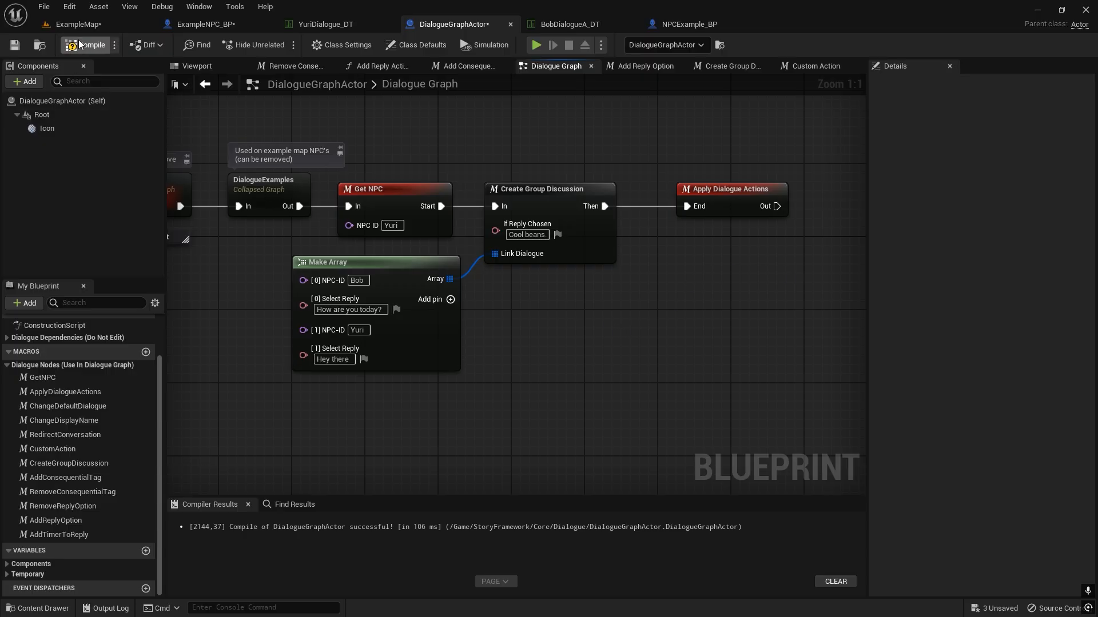
# Play-test the group discussion in ExampleMap by talking to Yuri, answering "Hey there" and choosing "Cool beans.".
pyautogui.click(100, 26)
pyautogui.press('f')
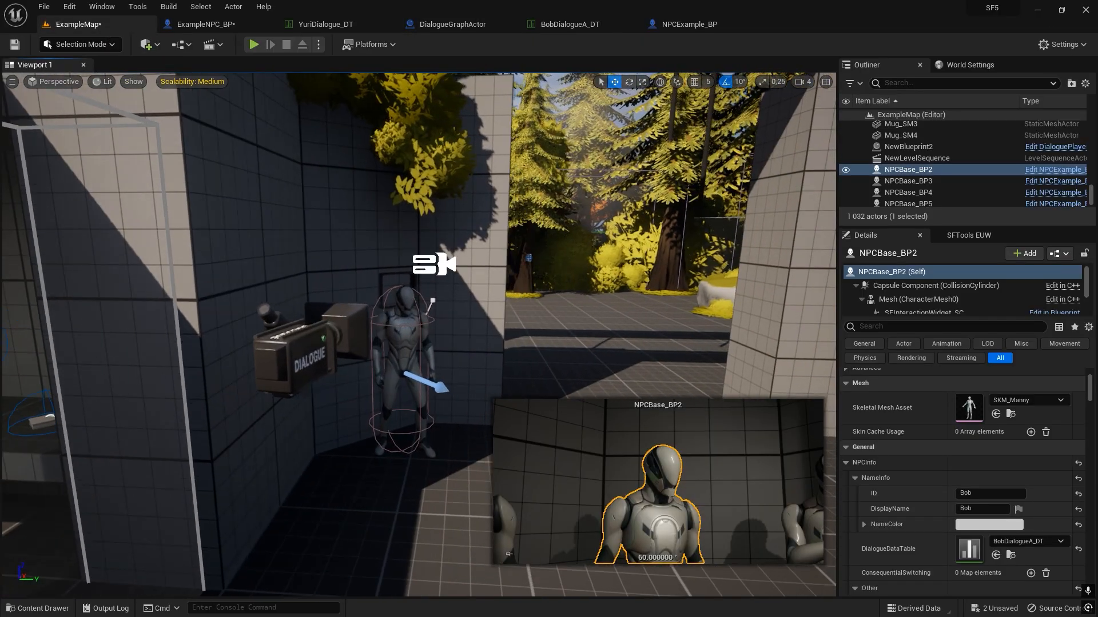
pyautogui.hotkey('alt', 'p')
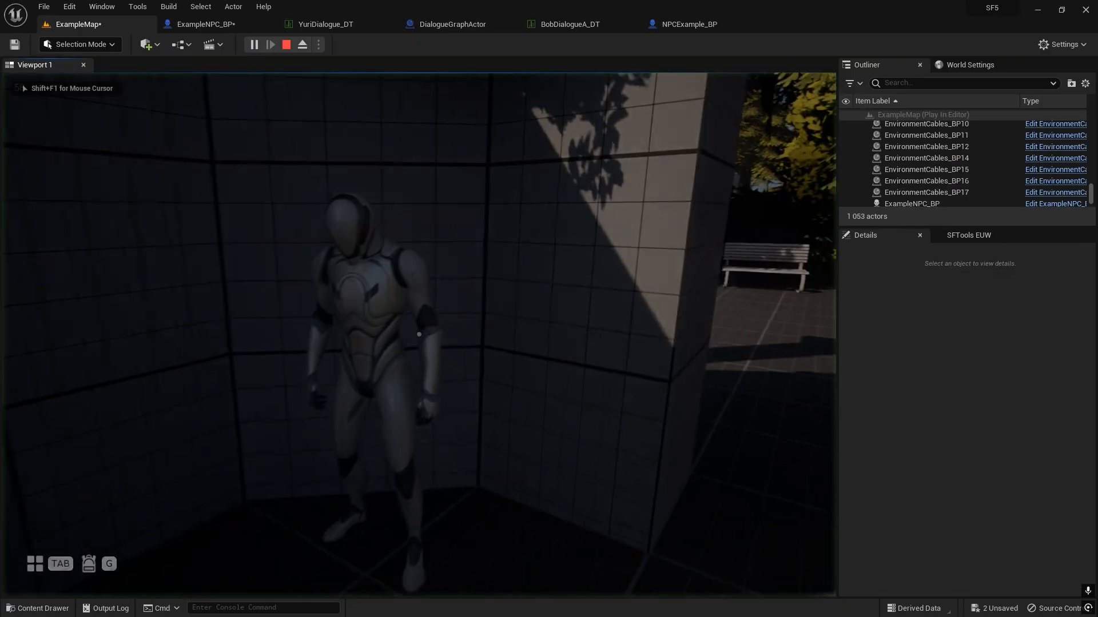
pyautogui.press('f')
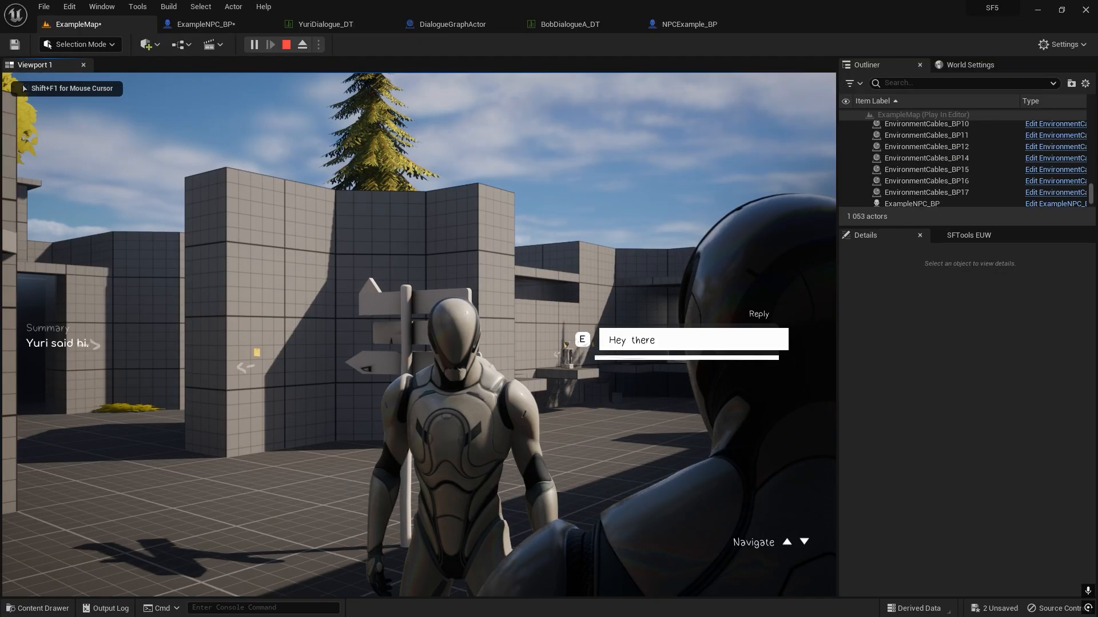
pyautogui.press('e')
pyautogui.press('f')
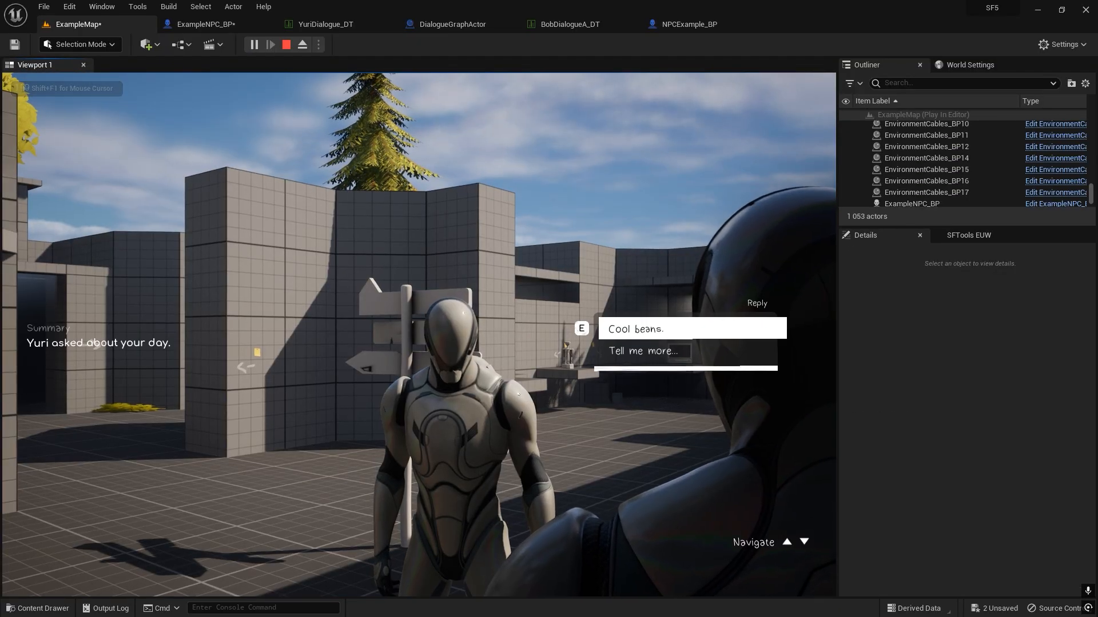
pyautogui.press('e')
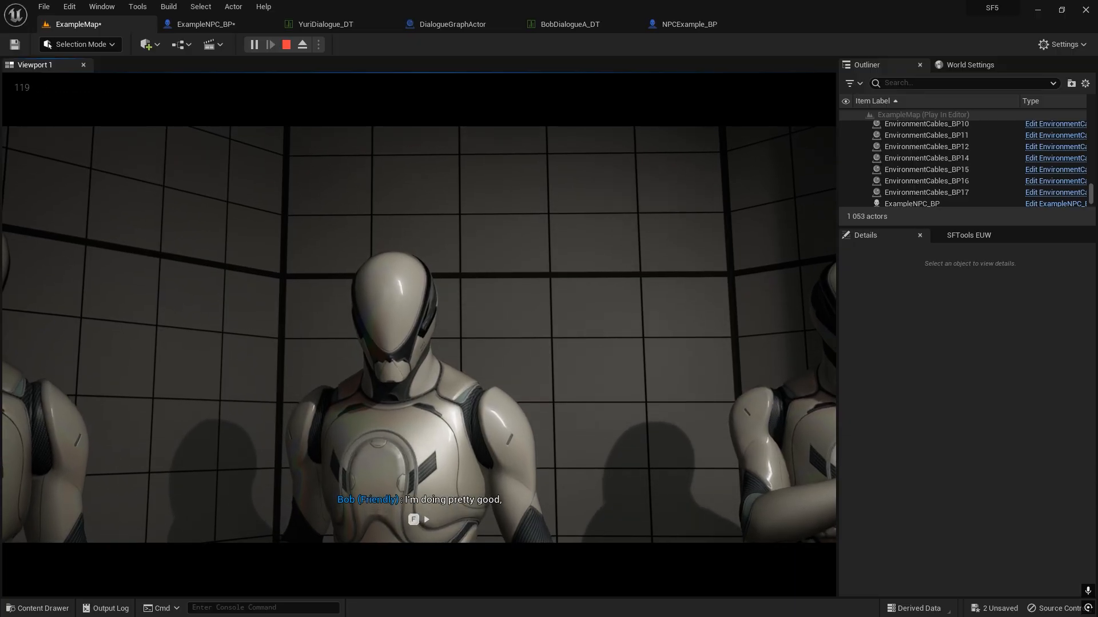
# Advance the group discussion between Bob and Yuri, answer "Tell me more..." and walk over to Bob.
pyautogui.press('f')
pyautogui.press('f')
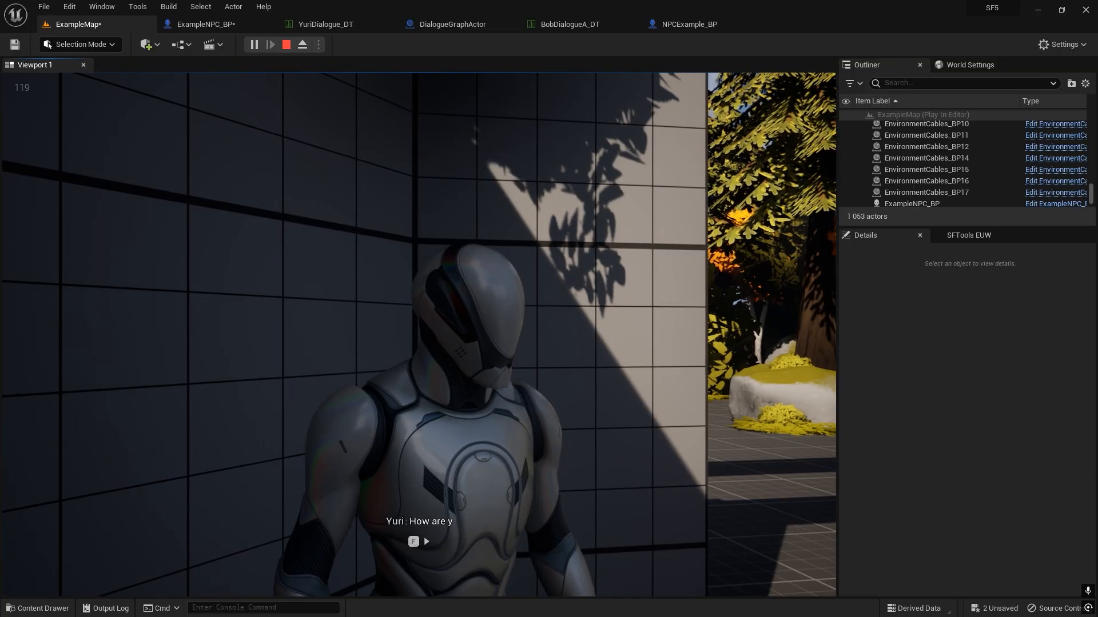
pyautogui.press('f')
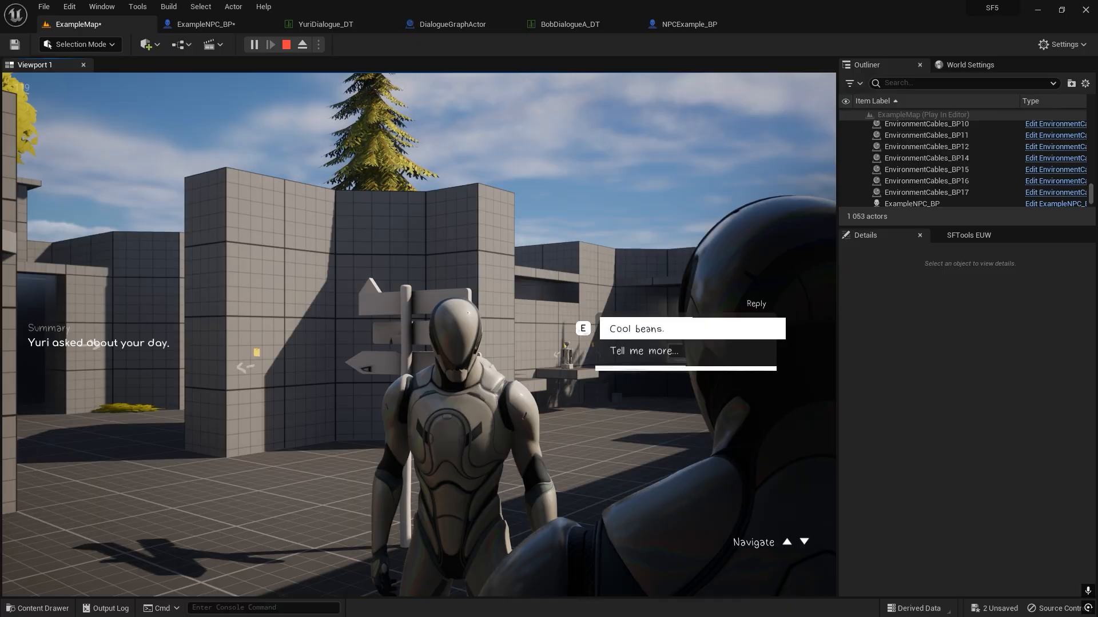
pyautogui.press('Down')
pyautogui.press('e')
pyautogui.press('w')
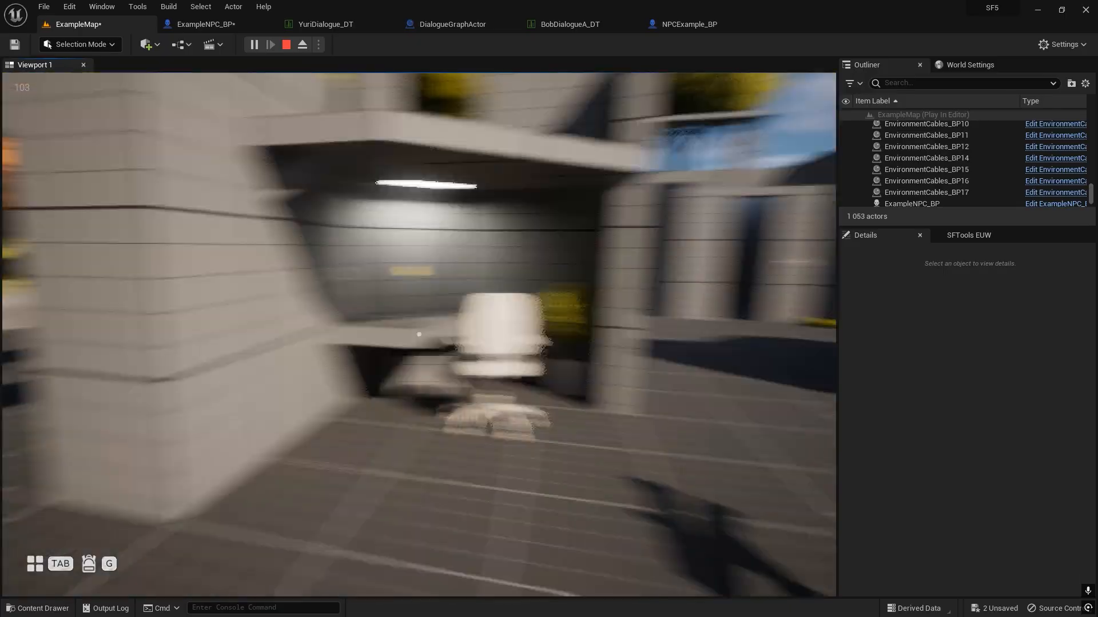
pyautogui.press('w')
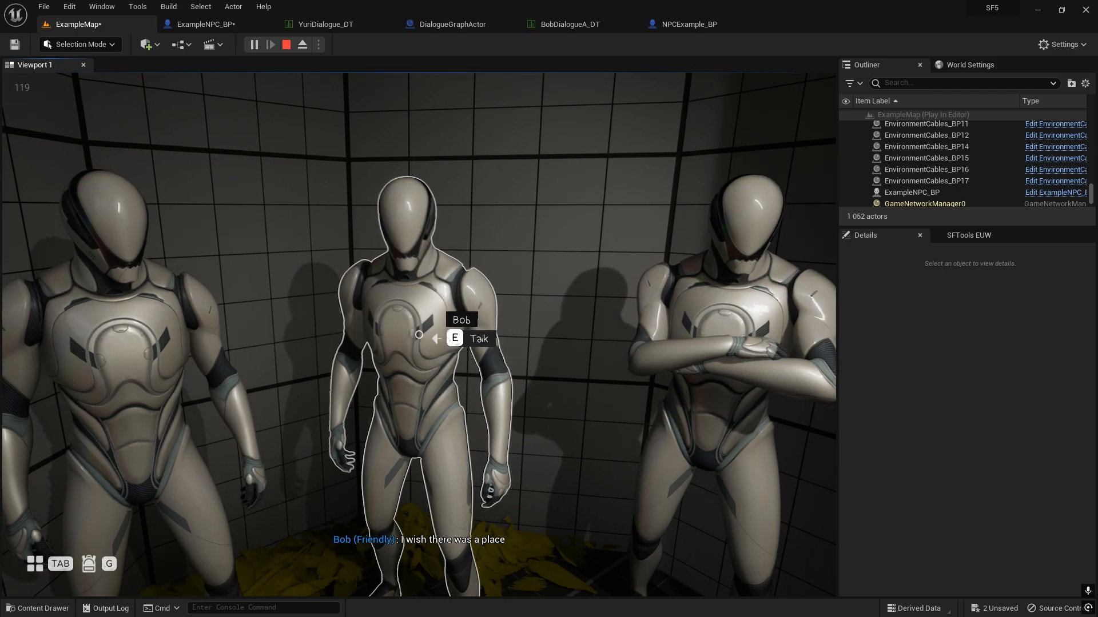
# Play-test Bob's own group conversation, answering "Tell me about SF" and "Awesome." until it ends.
pyautogui.press('e')
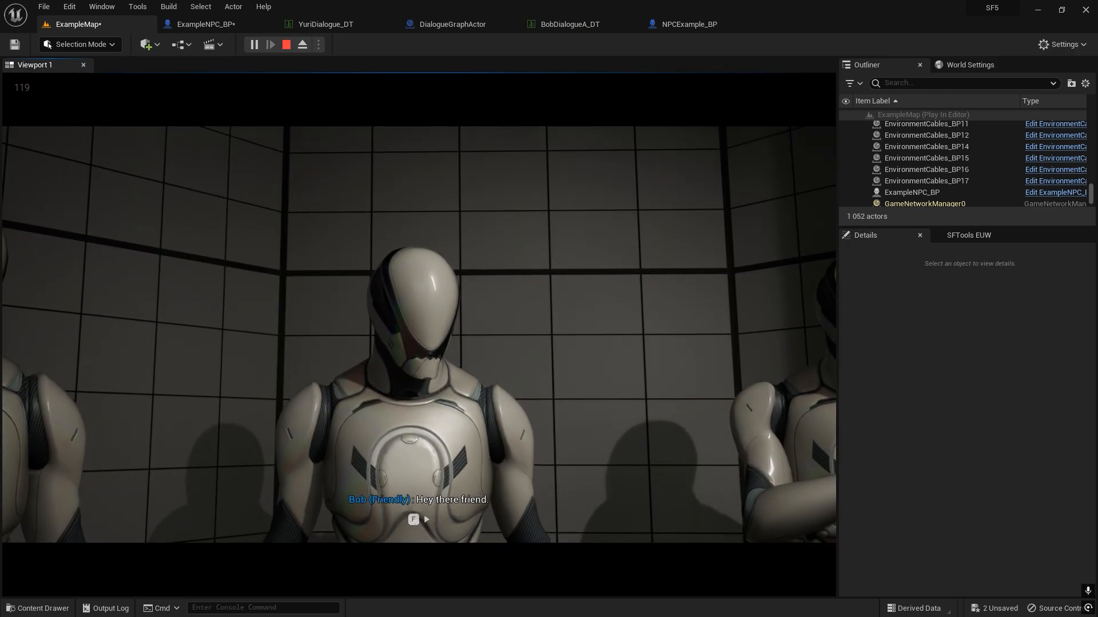
pyautogui.press('f')
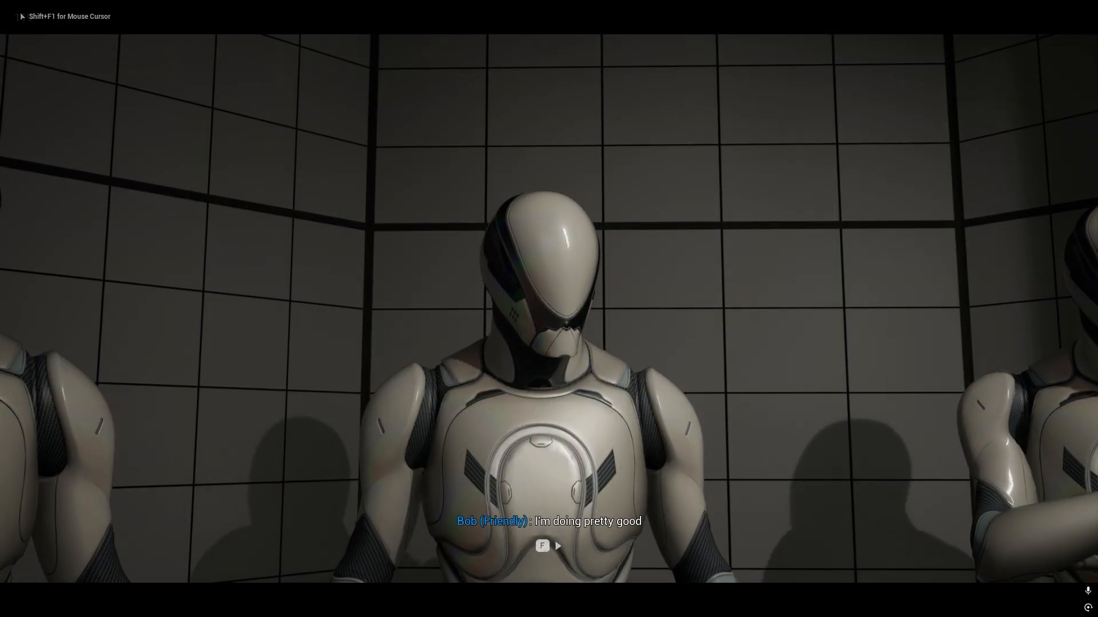
pyautogui.press('f')
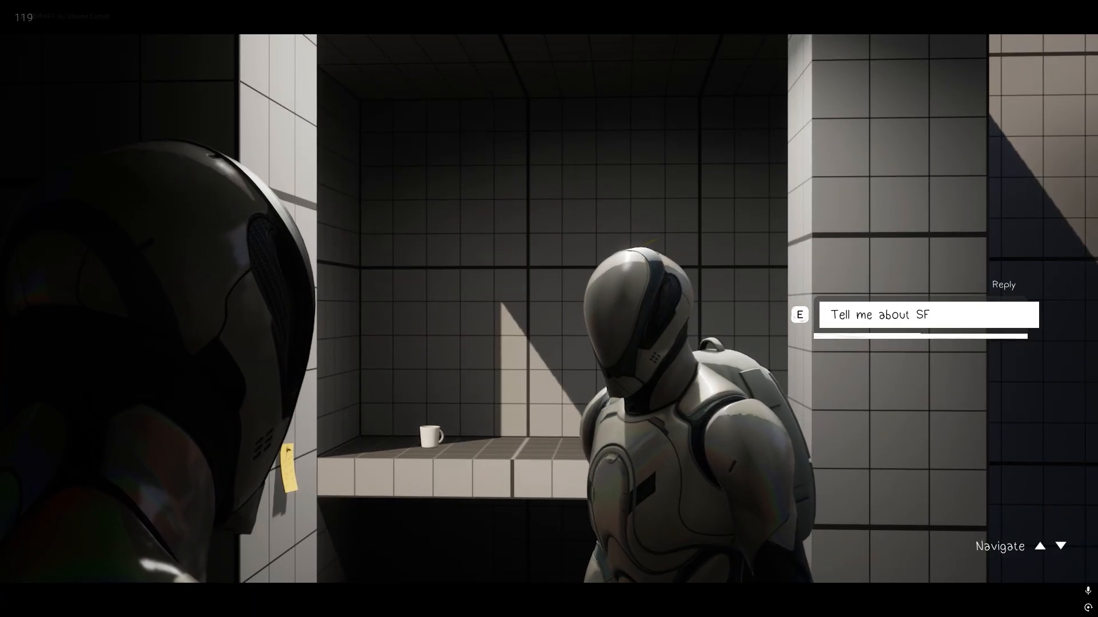
pyautogui.press('e')
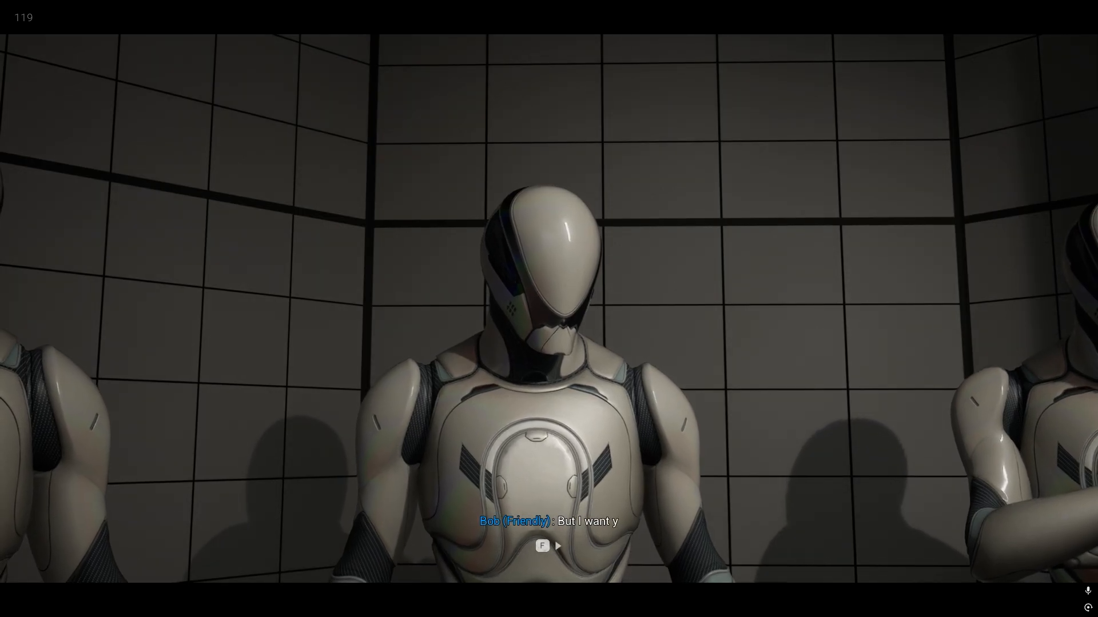
pyautogui.press('f')
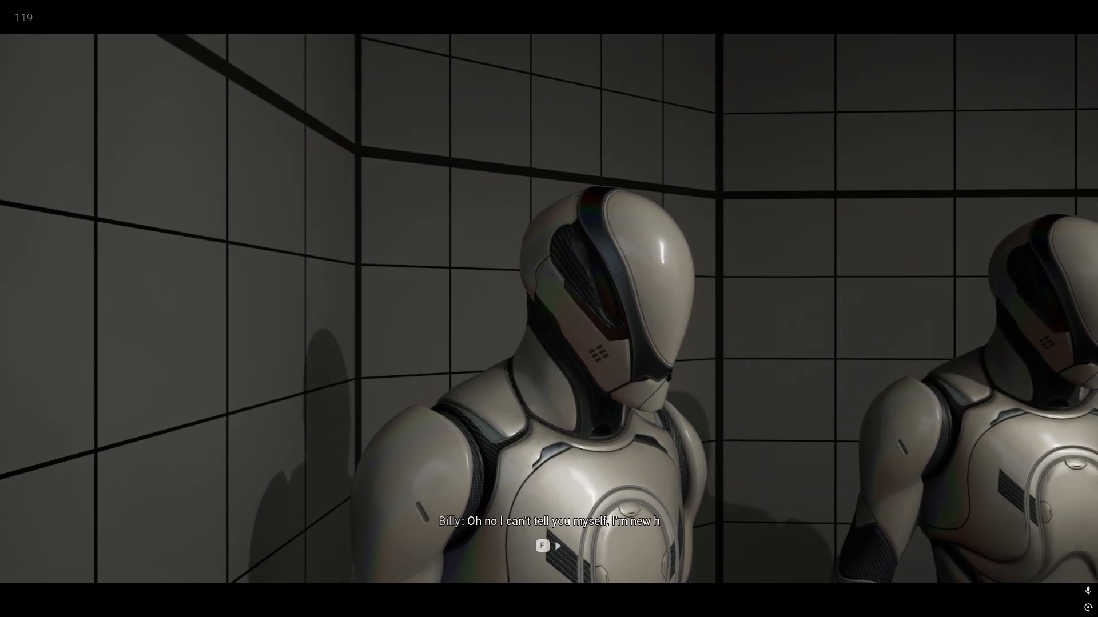
pyautogui.press('f')
pyautogui.press('f')
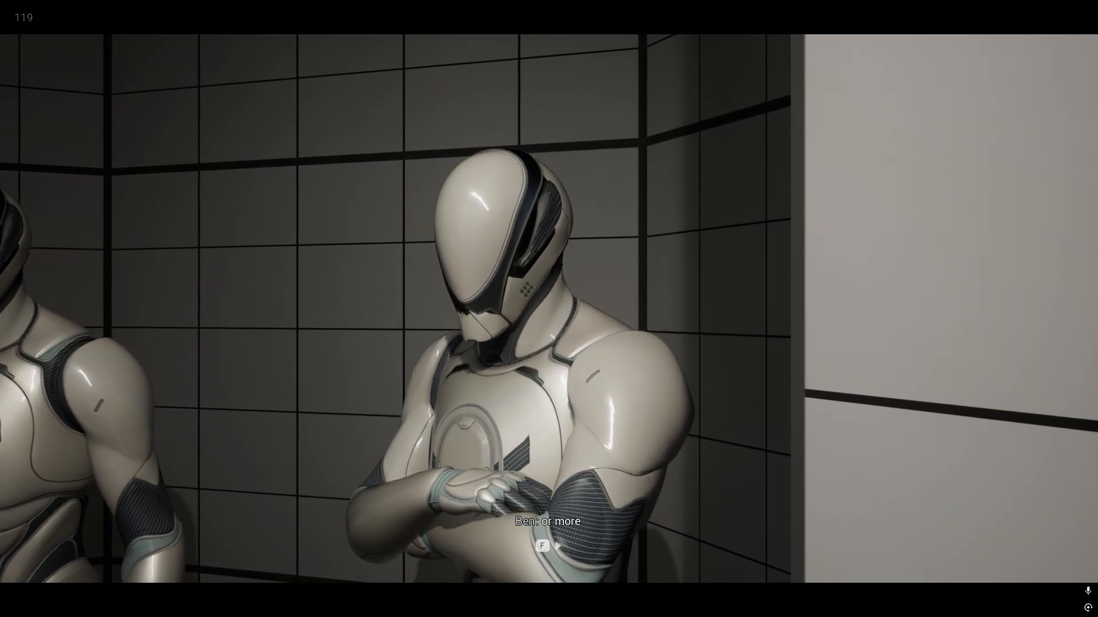
pyautogui.press('f')
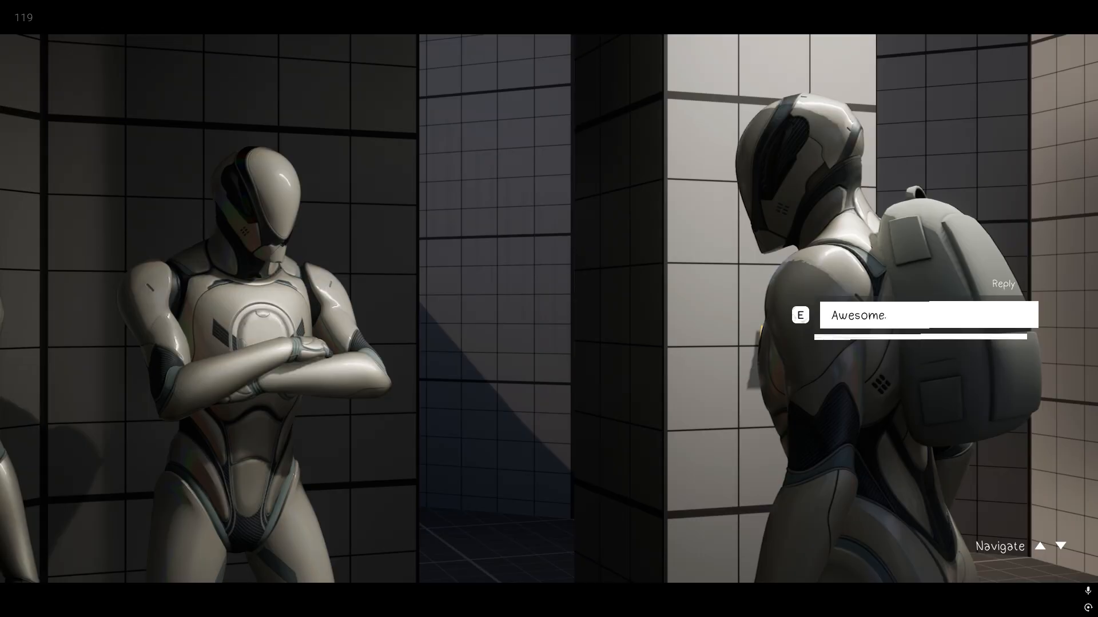
pyautogui.press('e')
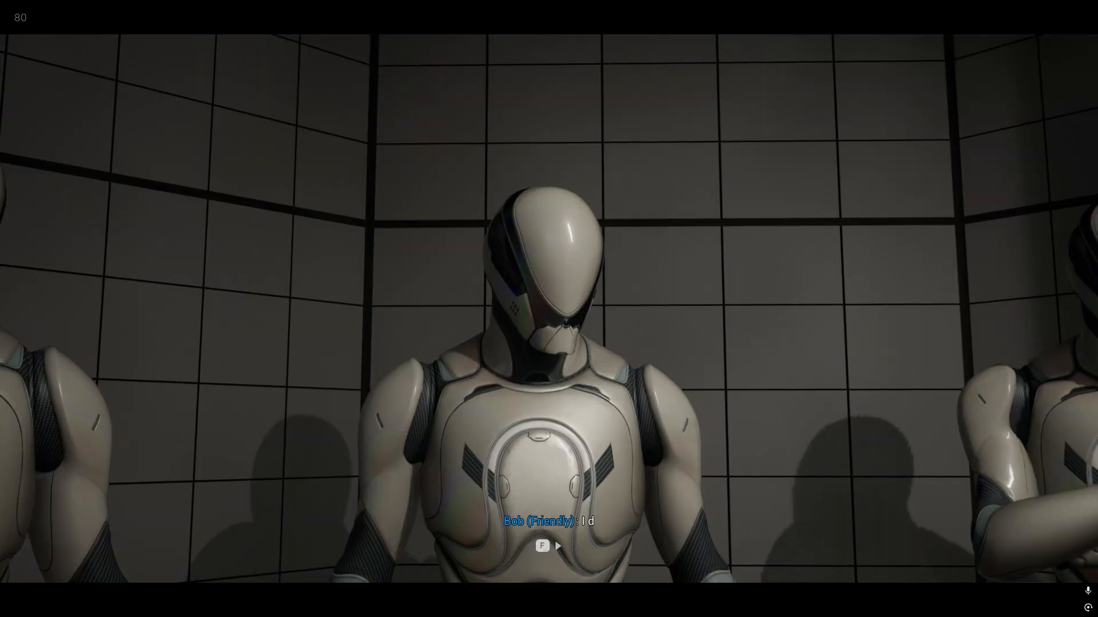
pyautogui.press('f')
# Stop the play session and bring the ExampleMap viewport out of full screen.
pyautogui.press('w')
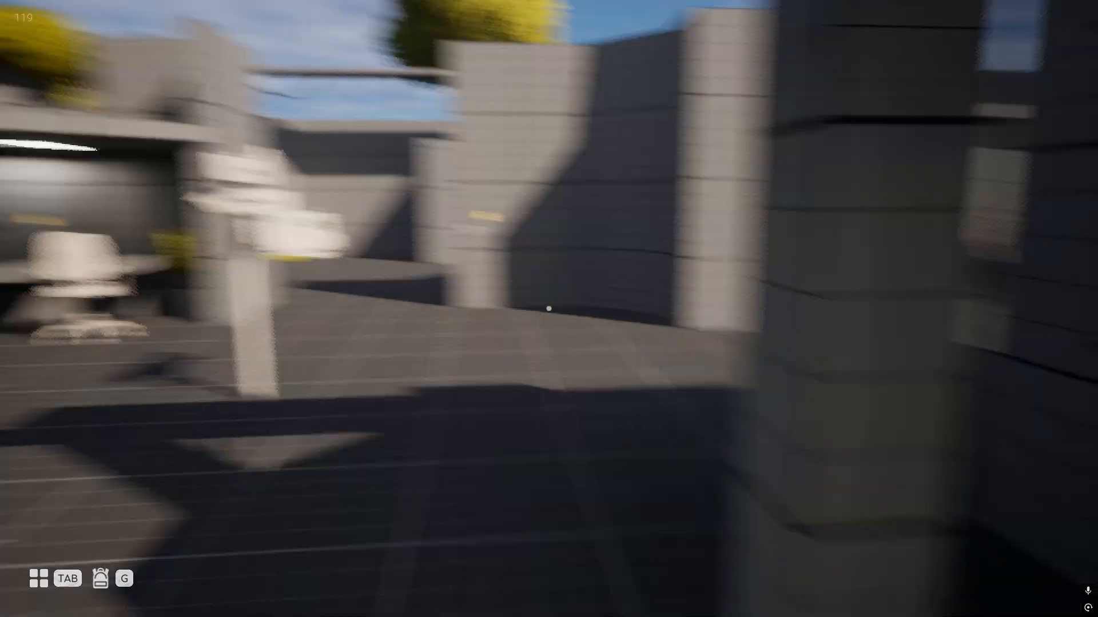
pyautogui.press('Escape')
pyautogui.press('w')
pyautogui.moveTo(362, 196); pyautogui.dragTo(515, 200, button='right')
pyautogui.press('F11')
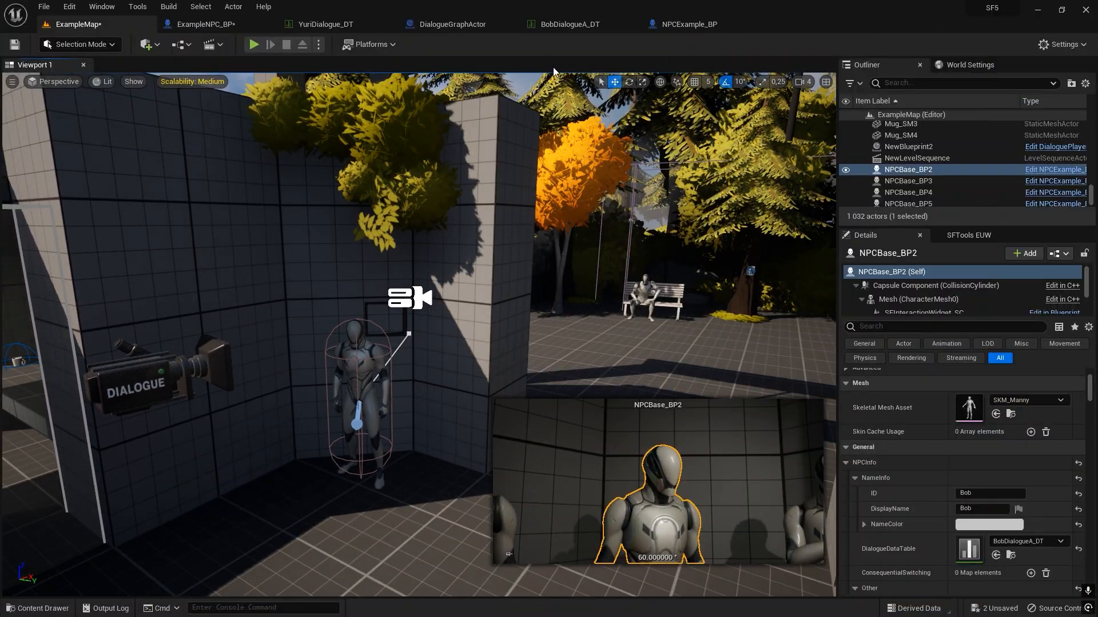
# Delete the Create Group Discussion and Make Array nodes from the Dialogue Graph of DialogueGraphActor.
pyautogui.click(567, 28)
pyautogui.click(491, 26)
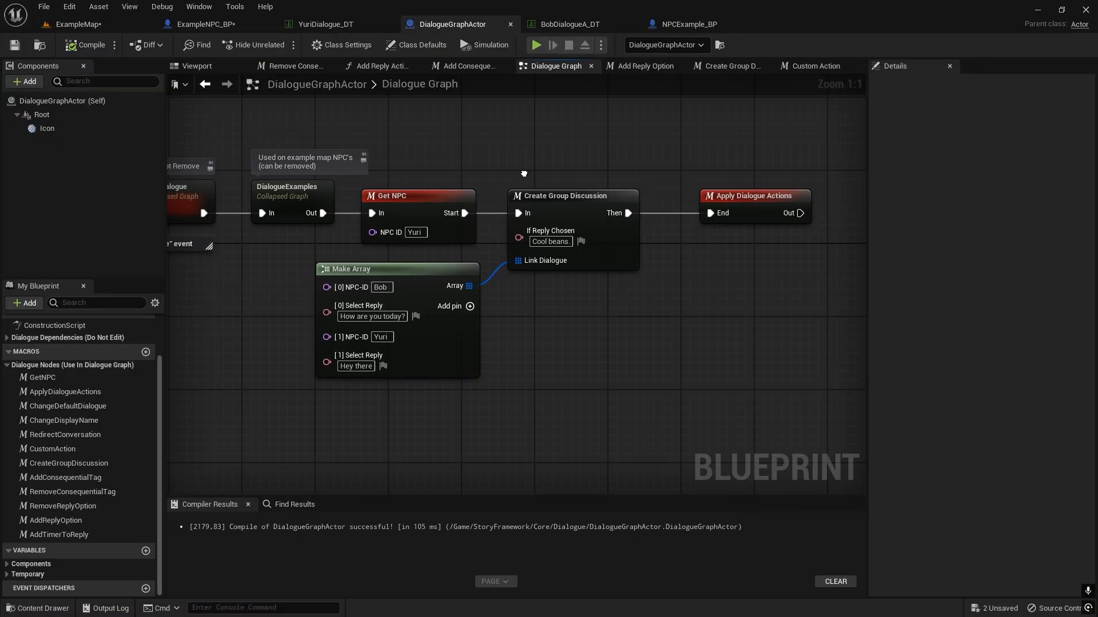
pyautogui.press('Delete')
pyautogui.moveTo(532, 292); pyautogui.dragTo(313, 303)
pyautogui.press('Delete')
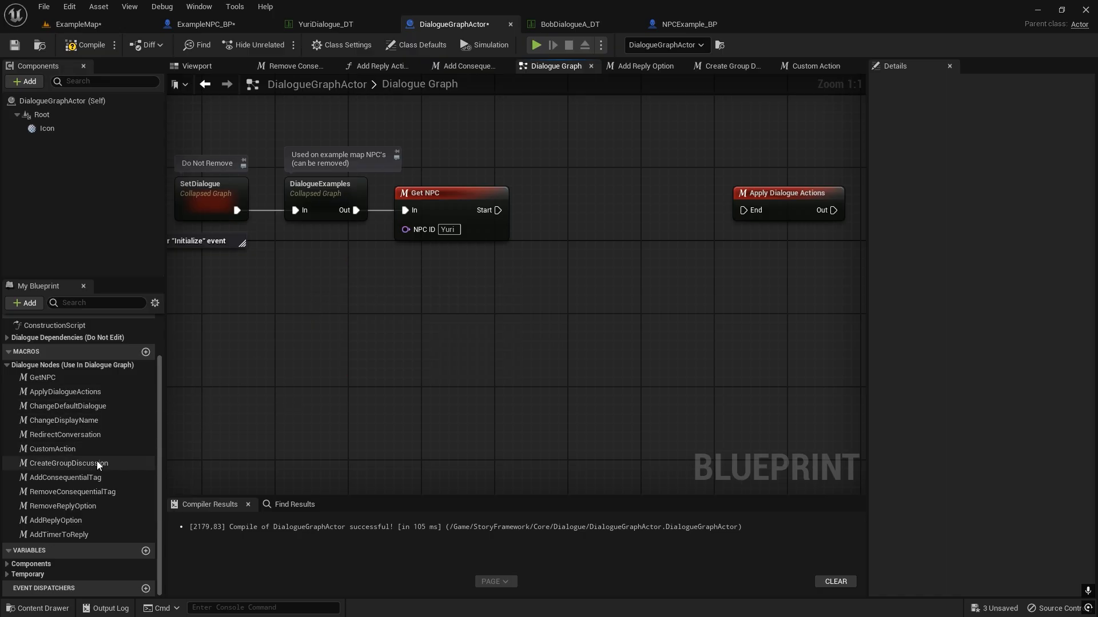
pyautogui.click(89, 479)
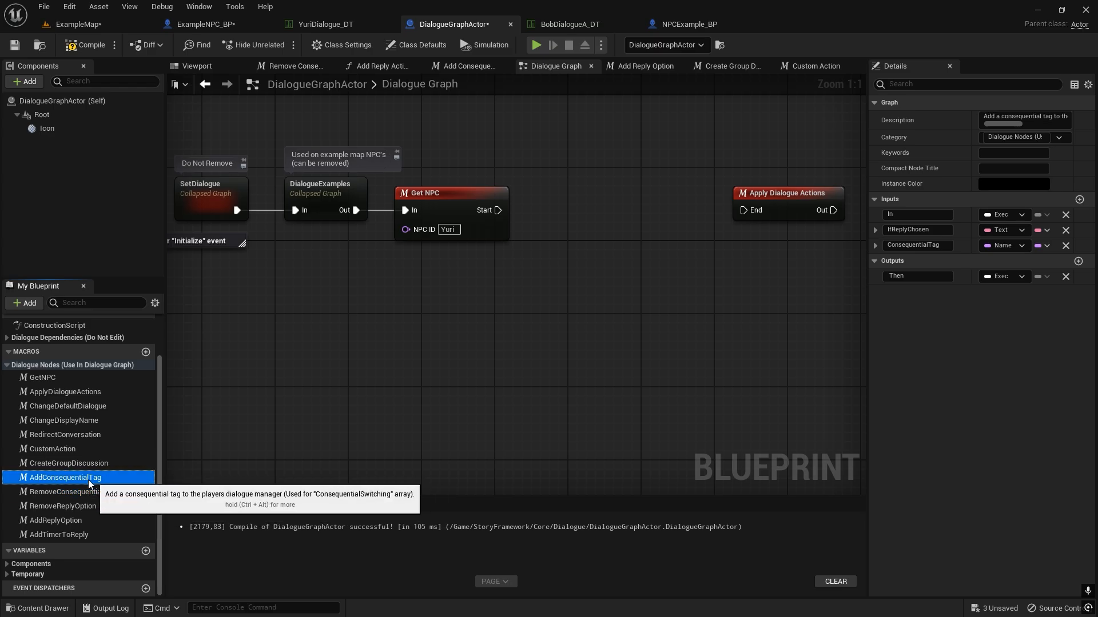
pyautogui.moveTo(88, 479); pyautogui.dragTo(447, 325)
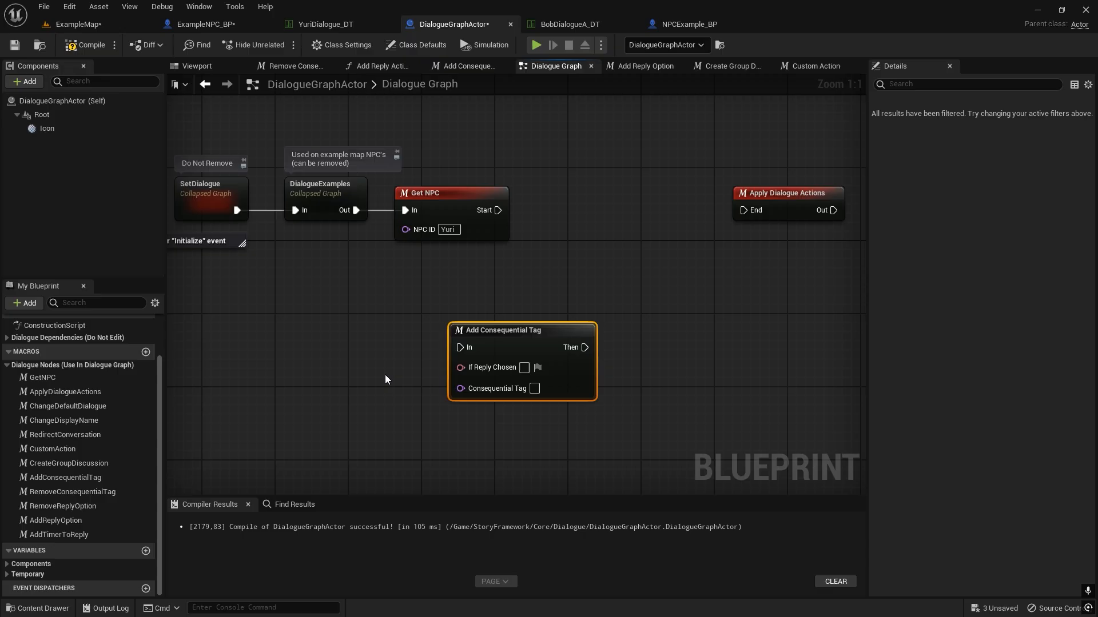
pyautogui.press('Delete')
# Insert an Add Reply Option node between Get NPC and Apply Dialogue Actions with If Reply Chosen set to "Cool beans.".
pyautogui.click(63, 521)
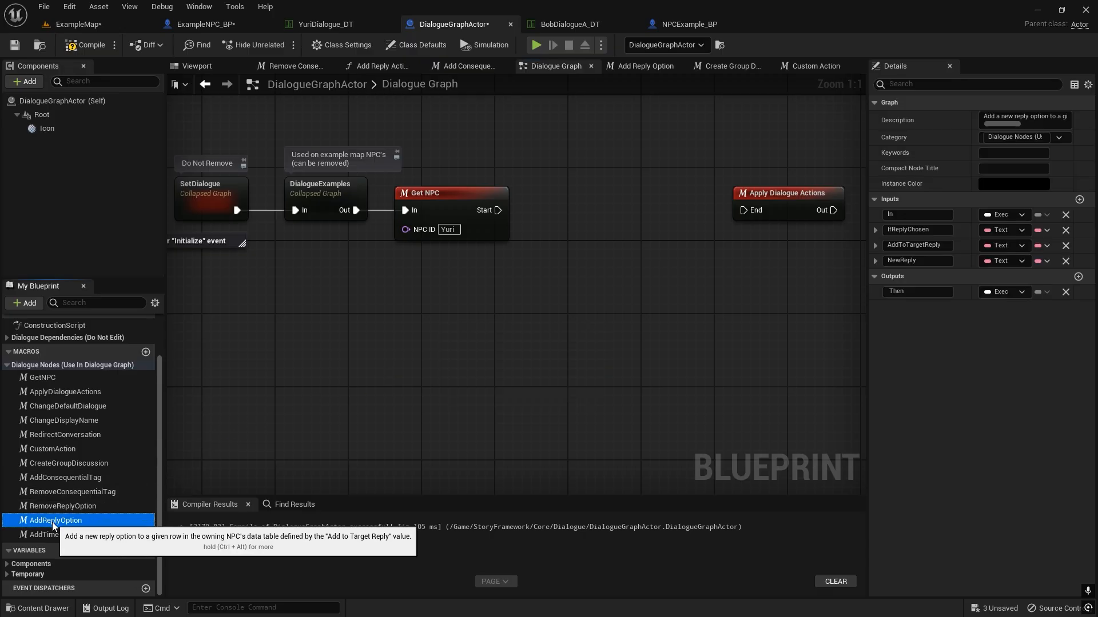
pyautogui.moveTo(541, 224); pyautogui.dragTo(552, 217)
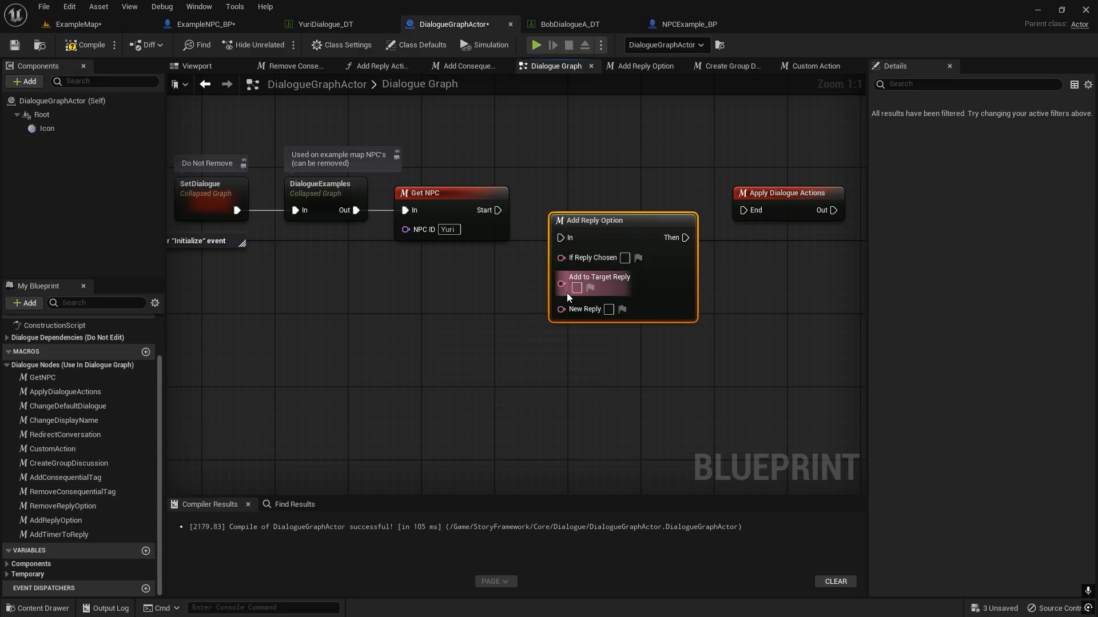
pyautogui.moveTo(411, 357); pyautogui.dragTo(327, 389, button='right')
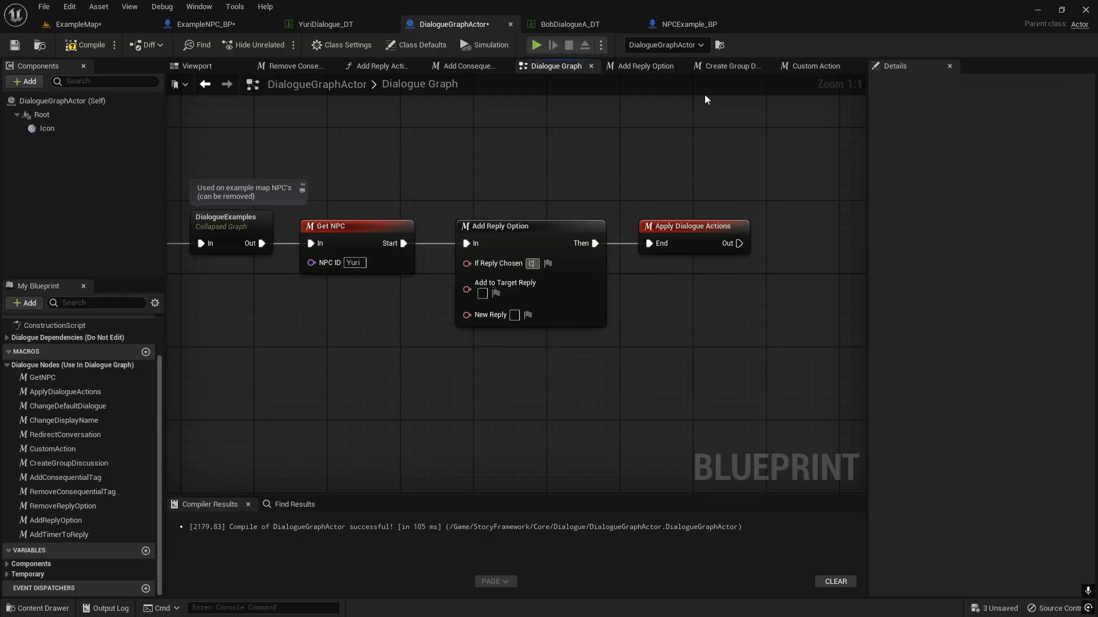
pyautogui.write('beans.')
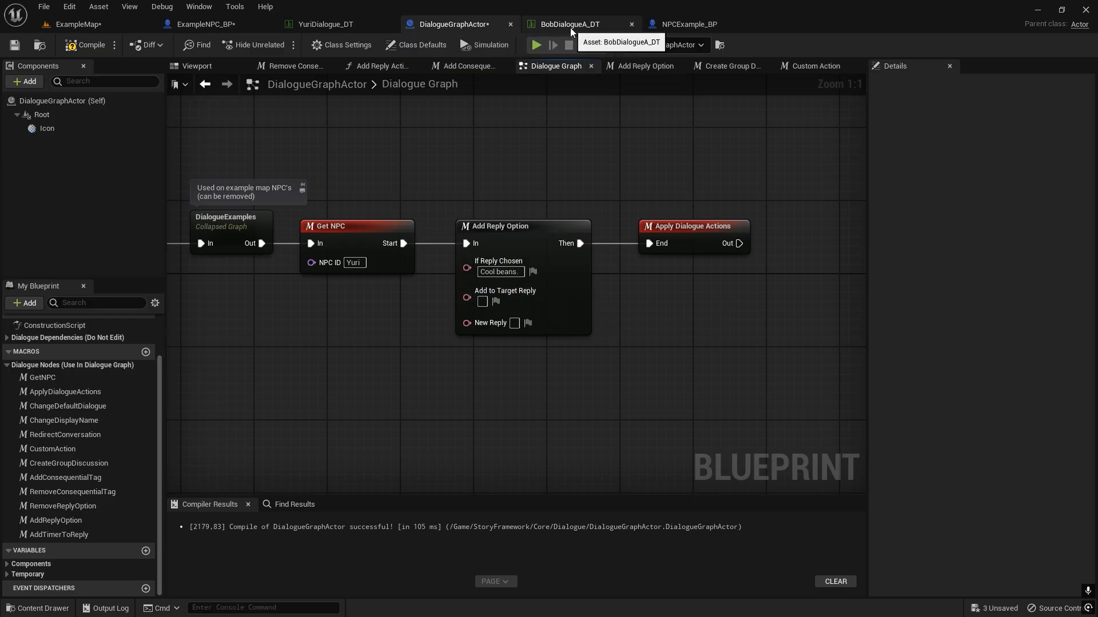
# Copy "Hey there" from NewRow_0 of YuriDialogue_DT into Add to Target Reply, and set New Reply to "Added Example".
pyautogui.click(329, 24)
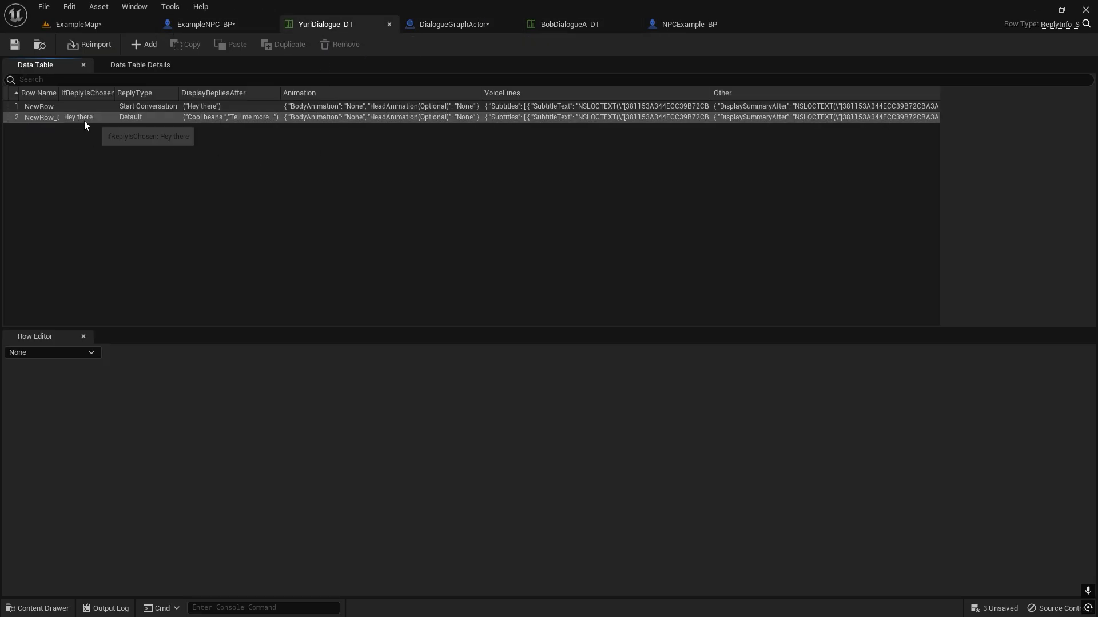
pyautogui.click(104, 117)
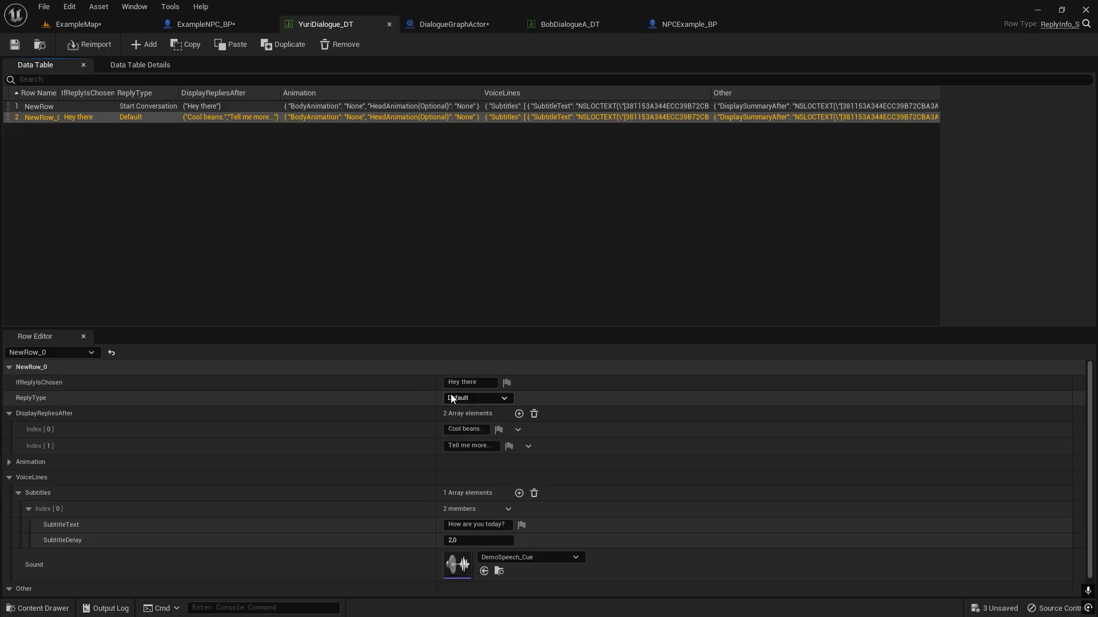
pyautogui.click(478, 382)
pyautogui.hotkey('ctrl', 'c')
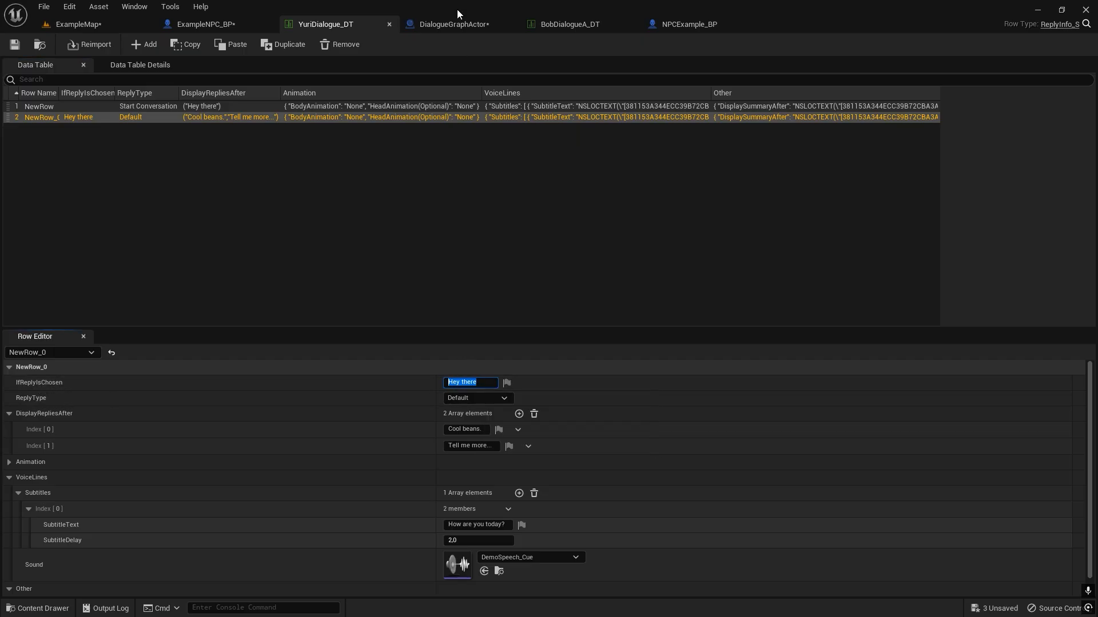
pyautogui.click(454, 24)
pyautogui.click(481, 301)
pyautogui.hotkey('ctrl', 'v')
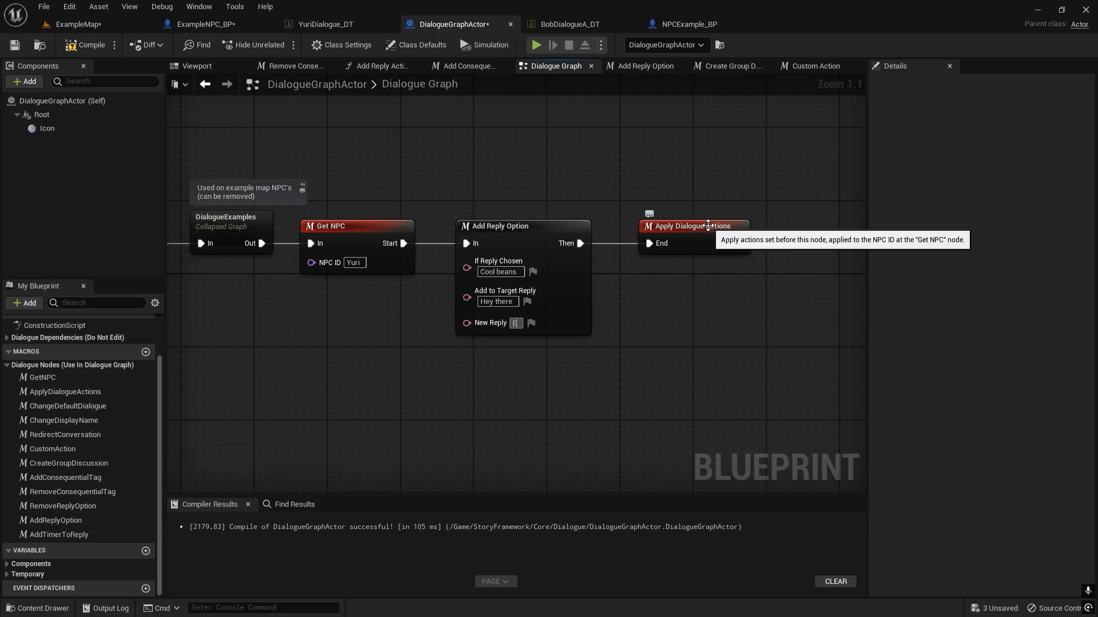
pyautogui.write('Added Example')
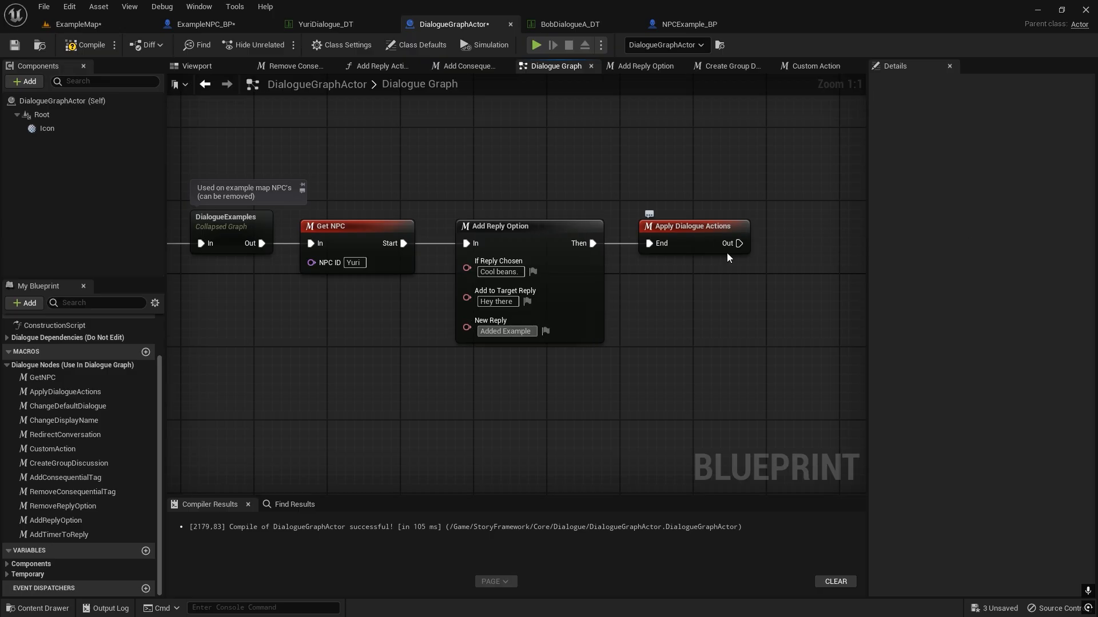
pyautogui.click(734, 315)
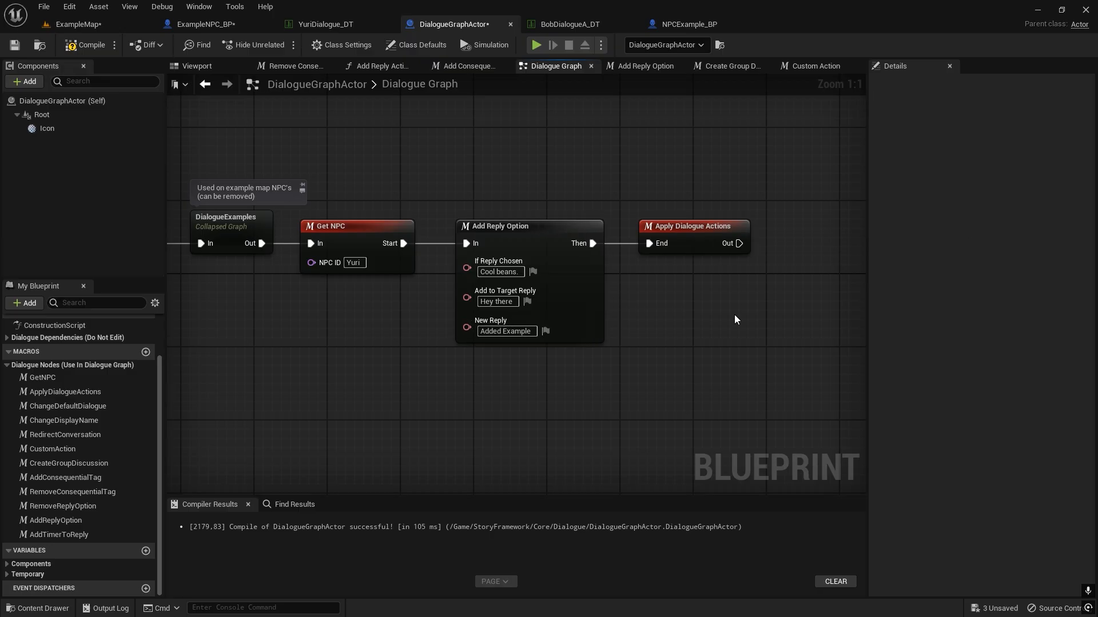
# Move Apply Dialogue Actions farther right and connect a Redirect Conversation node between it and Add Reply Option.
pyautogui.moveTo(666, 232); pyautogui.dragTo(465, 236, button='right')
pyautogui.moveTo(469, 235); pyautogui.dragTo(708, 235)
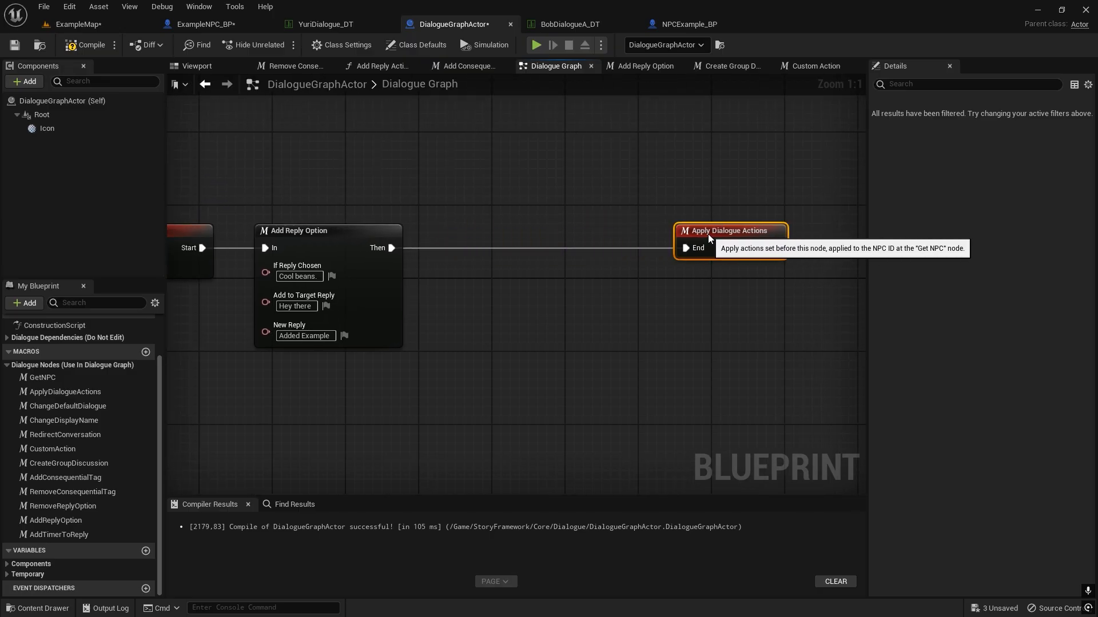
pyautogui.click(466, 224)
pyautogui.moveTo(464, 223); pyautogui.dragTo(521, 190, button='right')
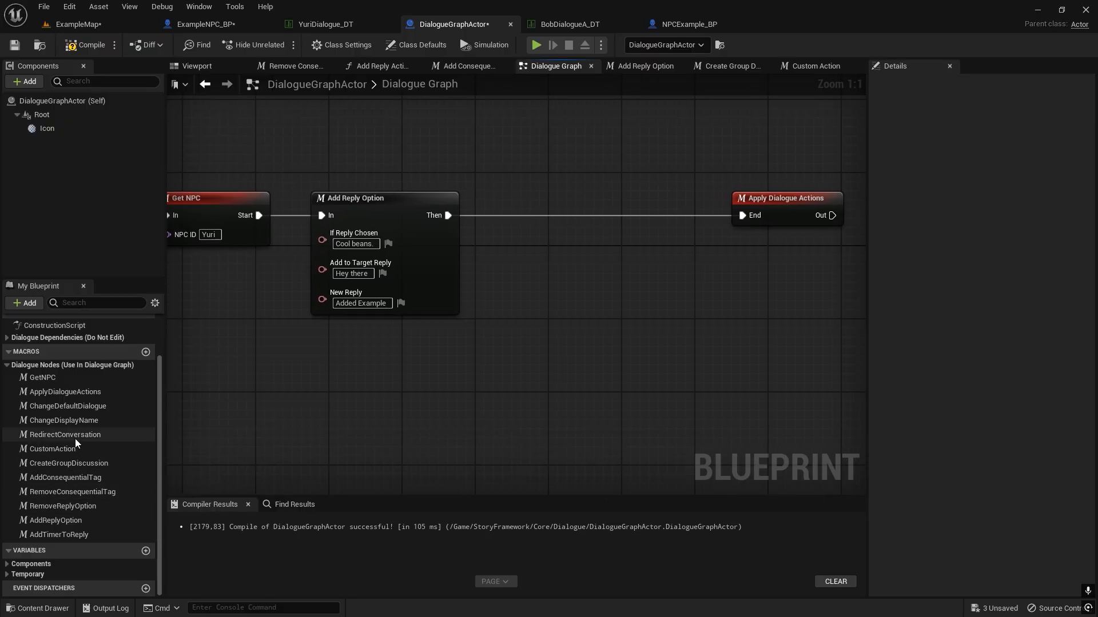
pyautogui.moveTo(75, 436); pyautogui.dragTo(443, 215)
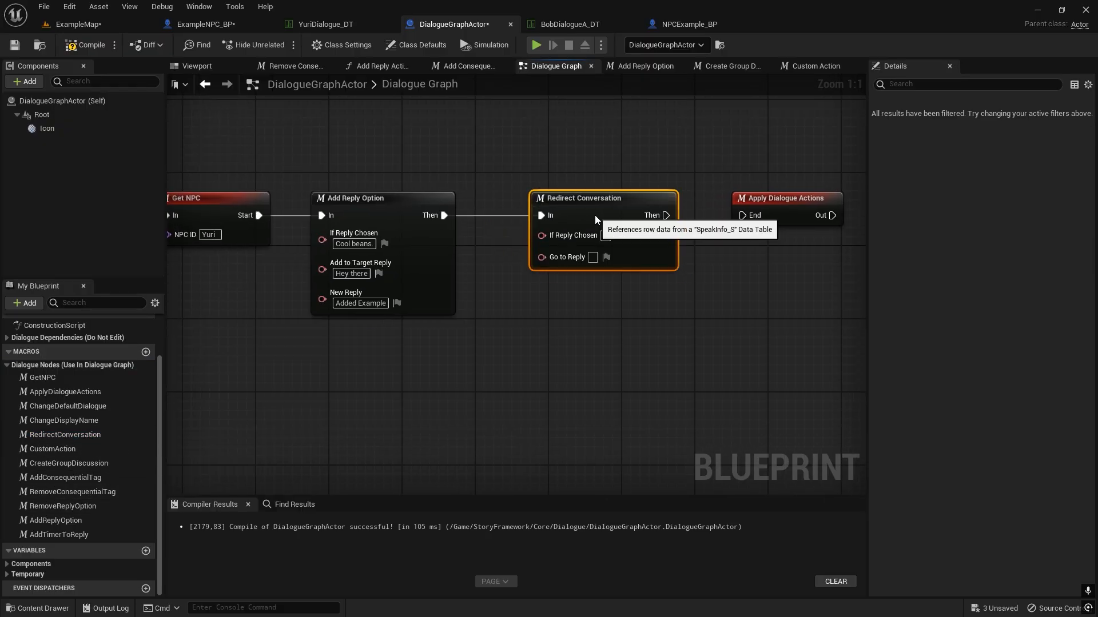
pyautogui.moveTo(666, 215); pyautogui.dragTo(742, 216)
# On the Redirect Conversation node, set If Reply Chosen to "Cool beans." and Go to Reply to "Hey there".
pyautogui.click(354, 243)
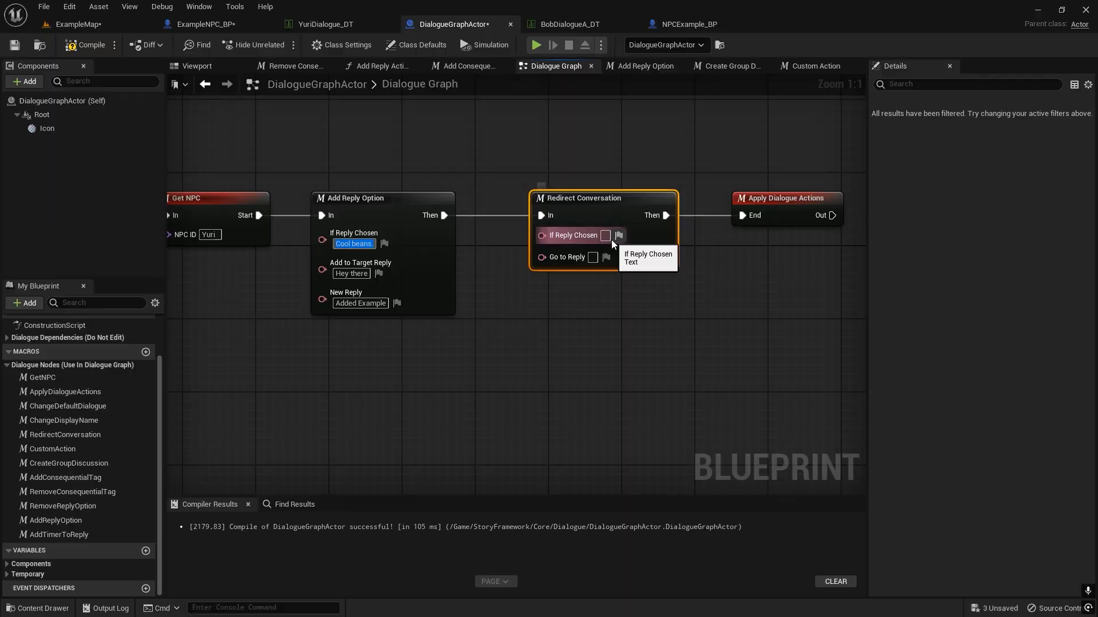
pyautogui.click(605, 236)
pyautogui.write('Cool beans.')
pyautogui.click(594, 266)
pyautogui.write('H')
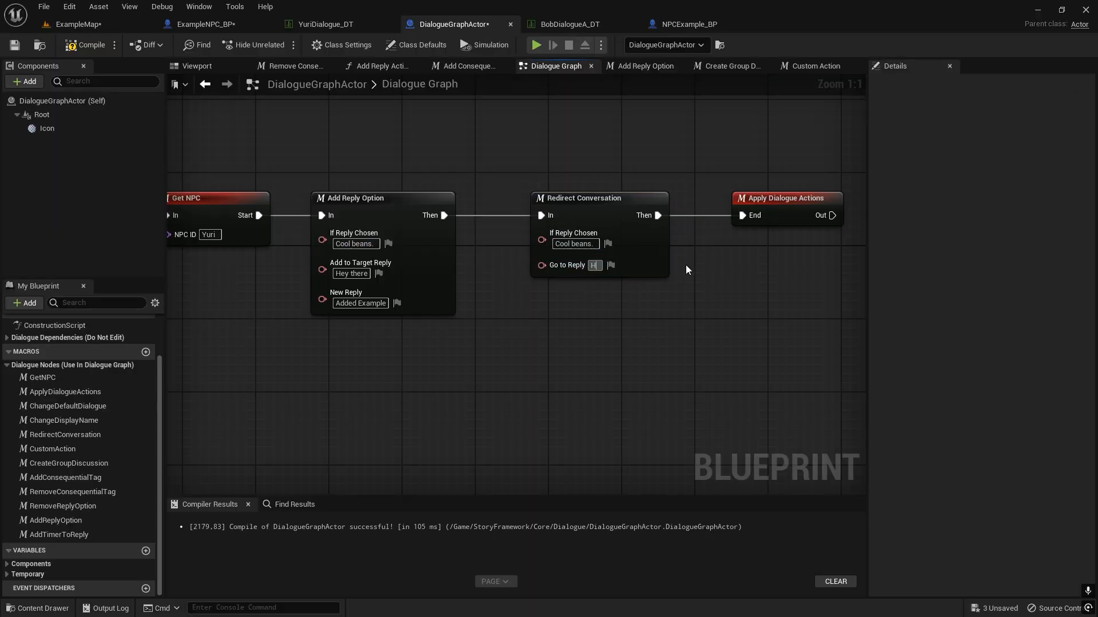
pyautogui.write('ey there')
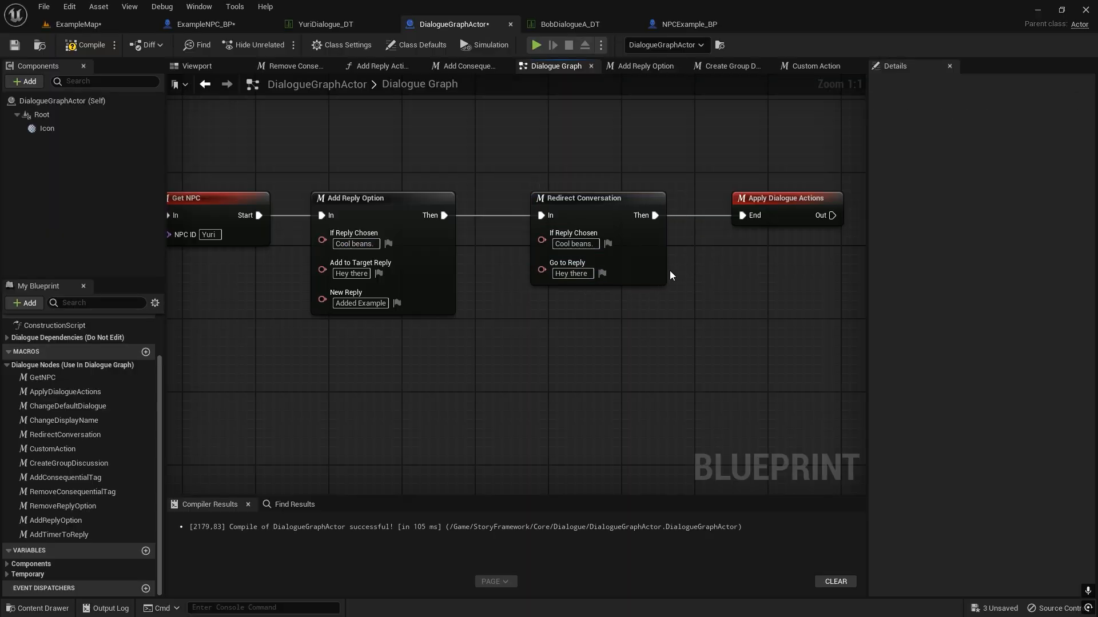
# Play ExampleMap and talk to Yuri, advancing the conversation to the replies for the question about your day.
pyautogui.click(78, 24)
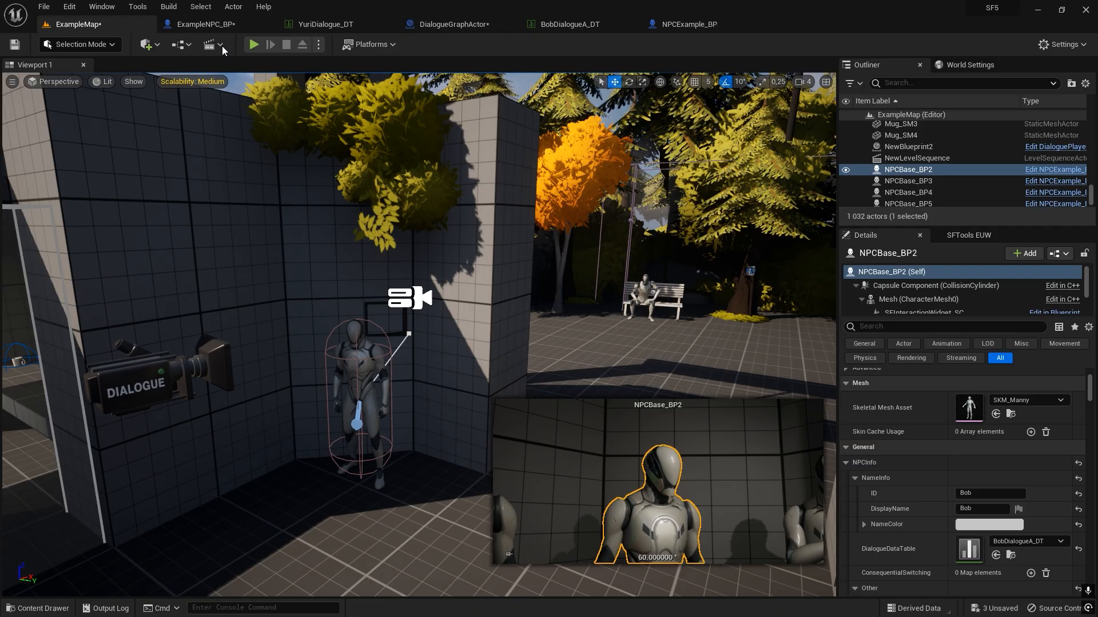
pyautogui.click(254, 44)
pyautogui.press('w')
pyautogui.press('f')
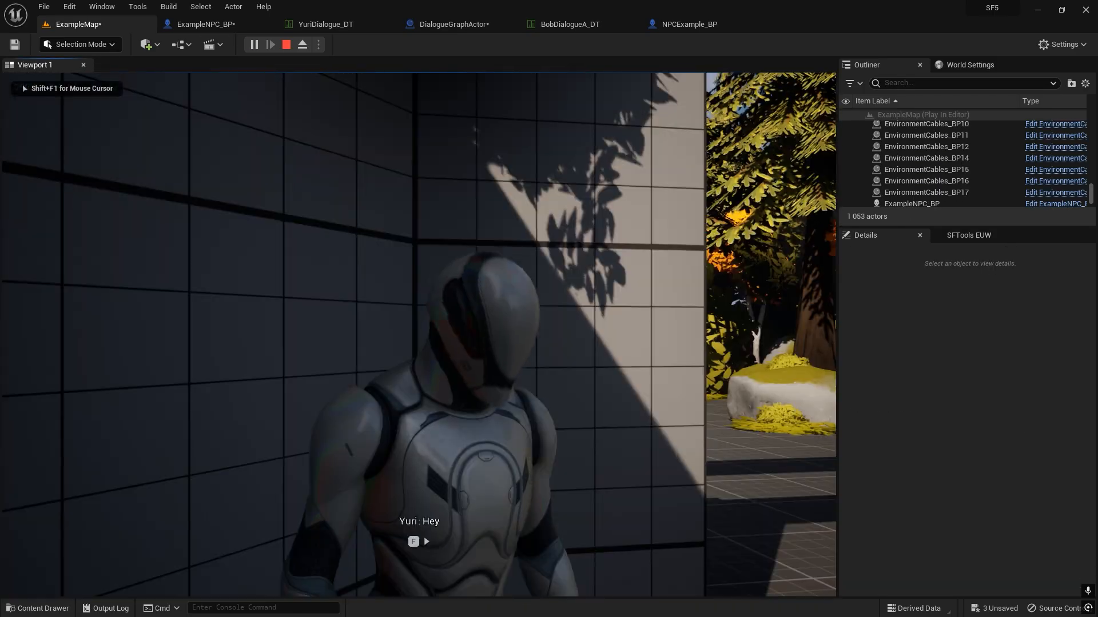
pyautogui.press('f')
pyautogui.press('f')
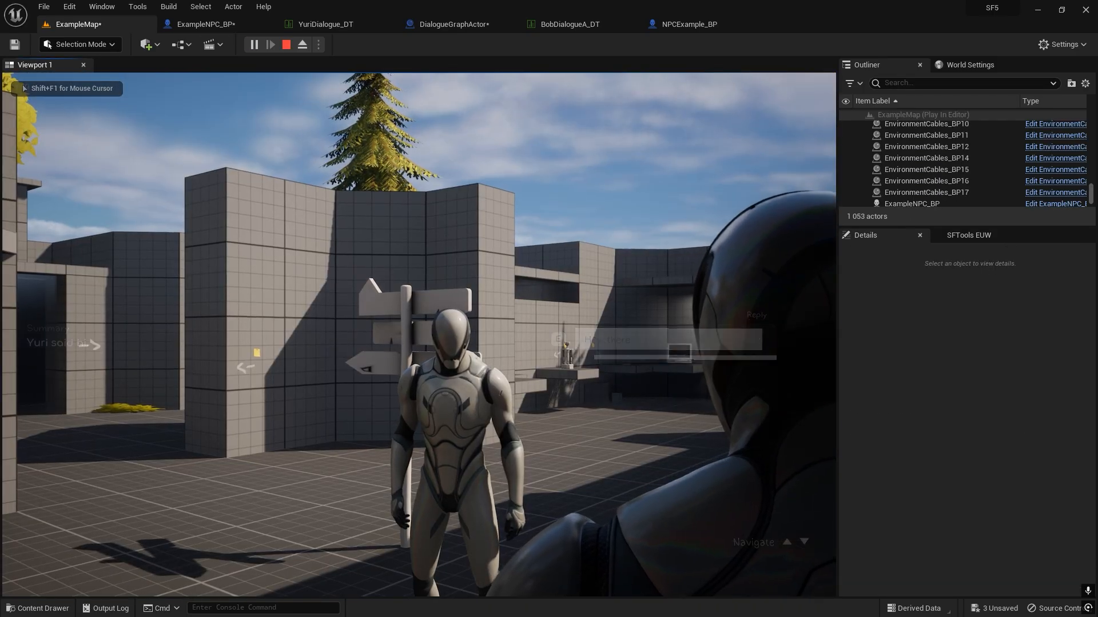
# Browse Yuri's reply options between "Tell me more..." and "Added Example" to check the added reply.
pyautogui.press('f')
pyautogui.press('f')
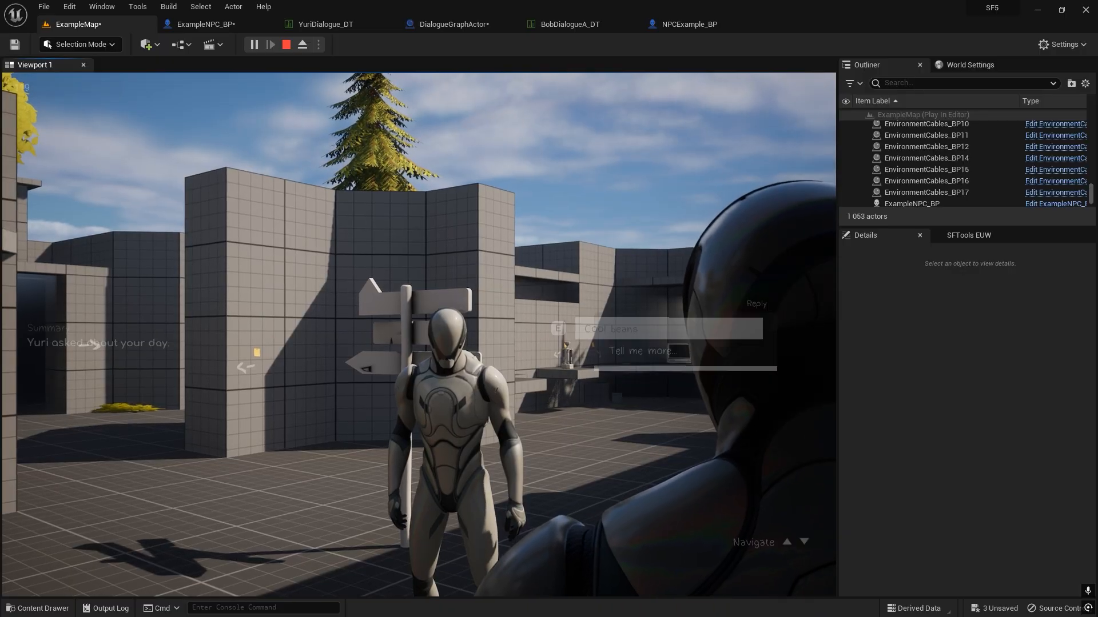
pyautogui.press('f')
pyautogui.press('Down')
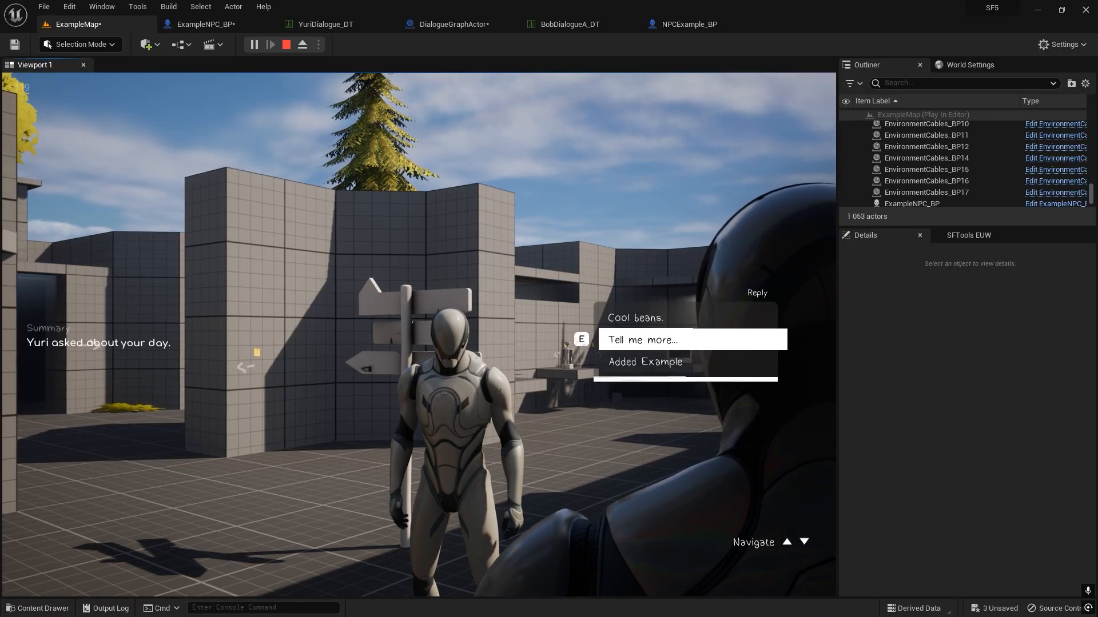
pyautogui.press('Down')
pyautogui.press('Up')
pyautogui.press('Down')
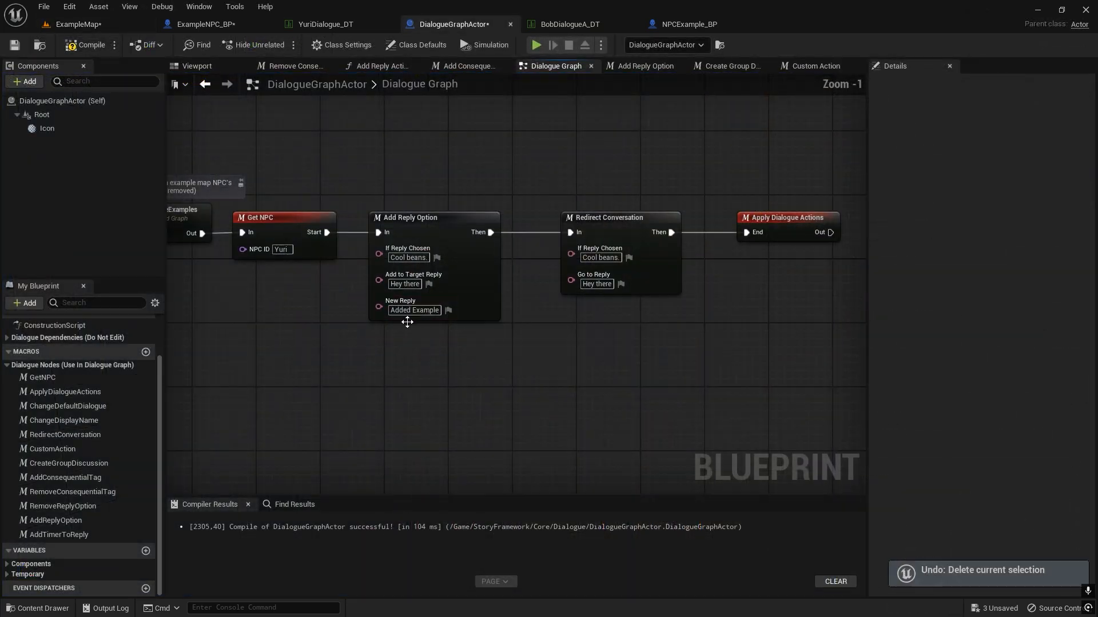
# Open the DialogueExamples collapsed graph in DialogueGraphActor and examine Bob's chain of dialogue action nodes.
pyautogui.scroll(-1, 423, 360)
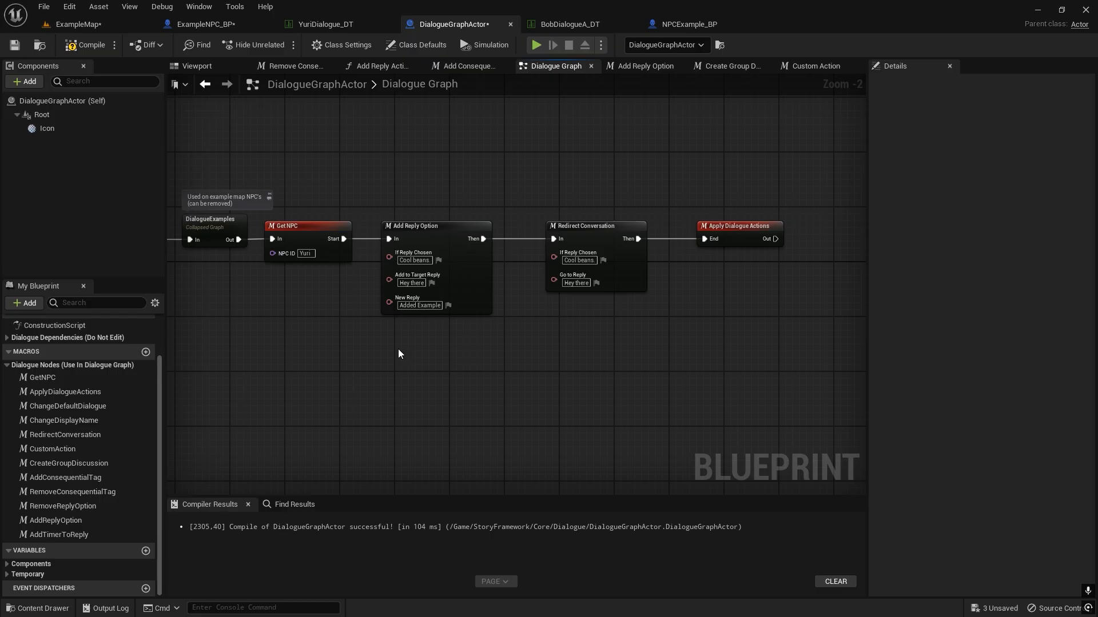
pyautogui.moveTo(398, 349); pyautogui.dragTo(612, 295, button='right')
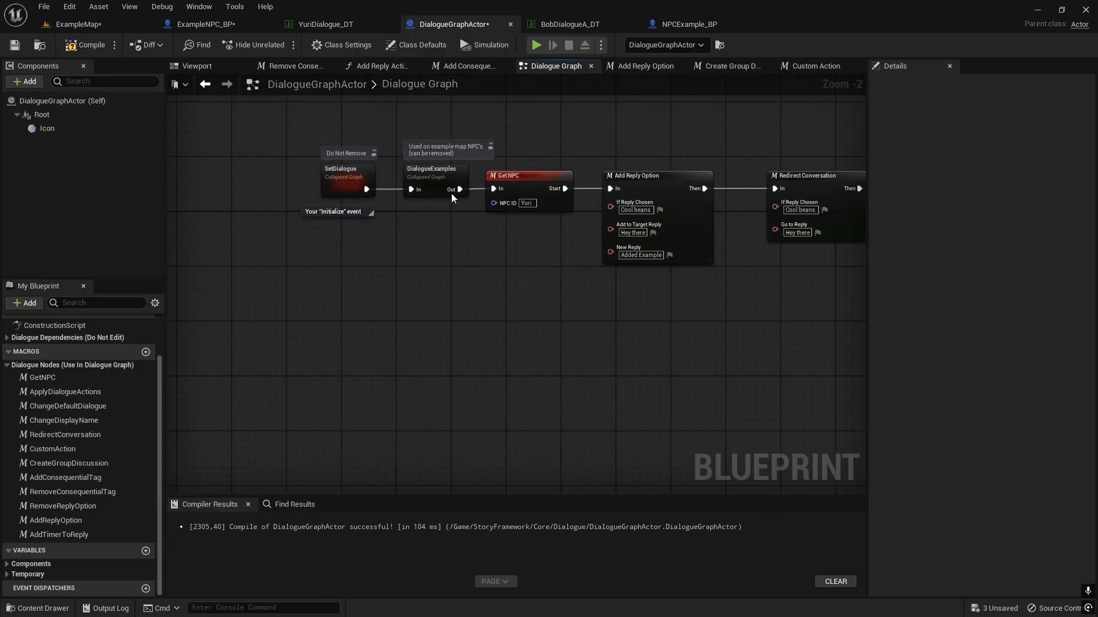
pyautogui.doubleClick(451, 194)
pyautogui.scroll(6, 325, 268)
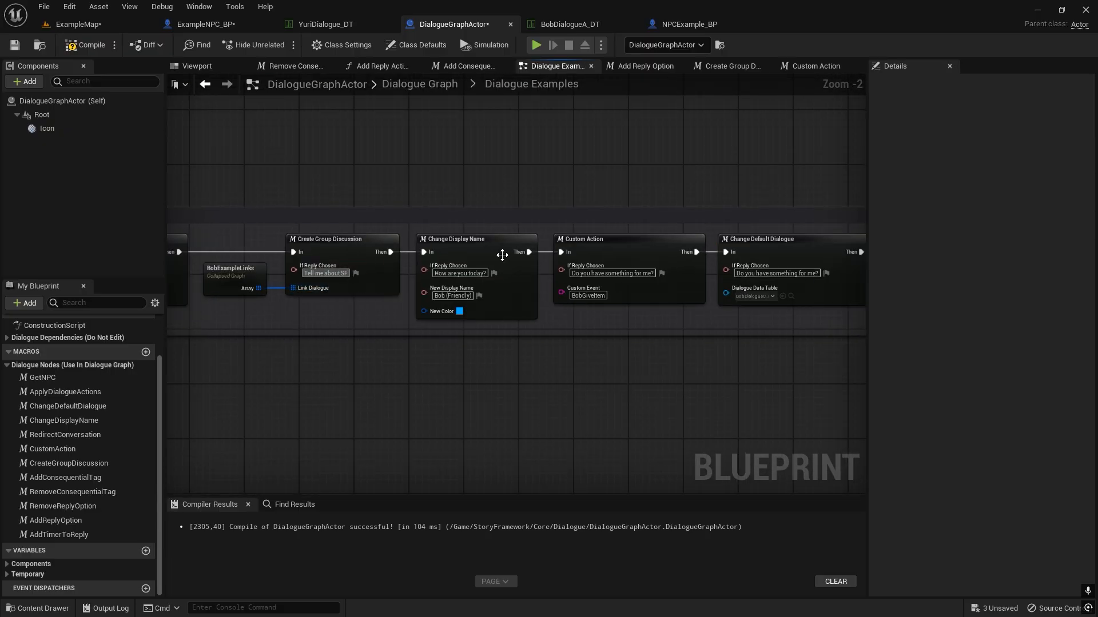
pyautogui.moveTo(325, 215); pyautogui.dragTo(675, 187, button='right')
pyautogui.scroll(1, 615, 228)
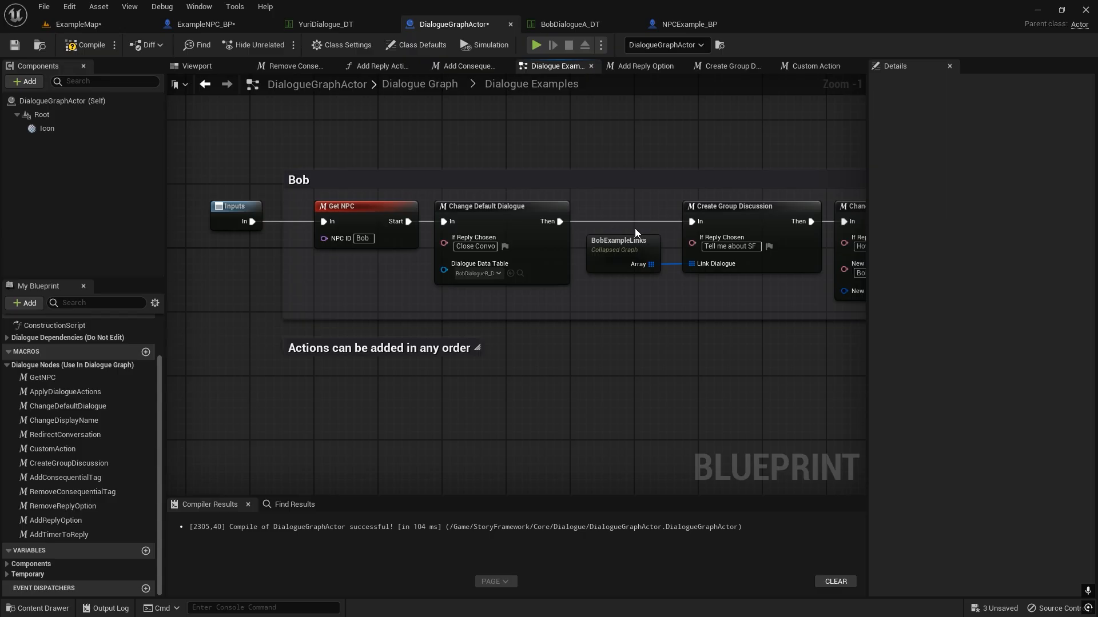
pyautogui.moveTo(635, 228); pyautogui.dragTo(277, 255, button='right')
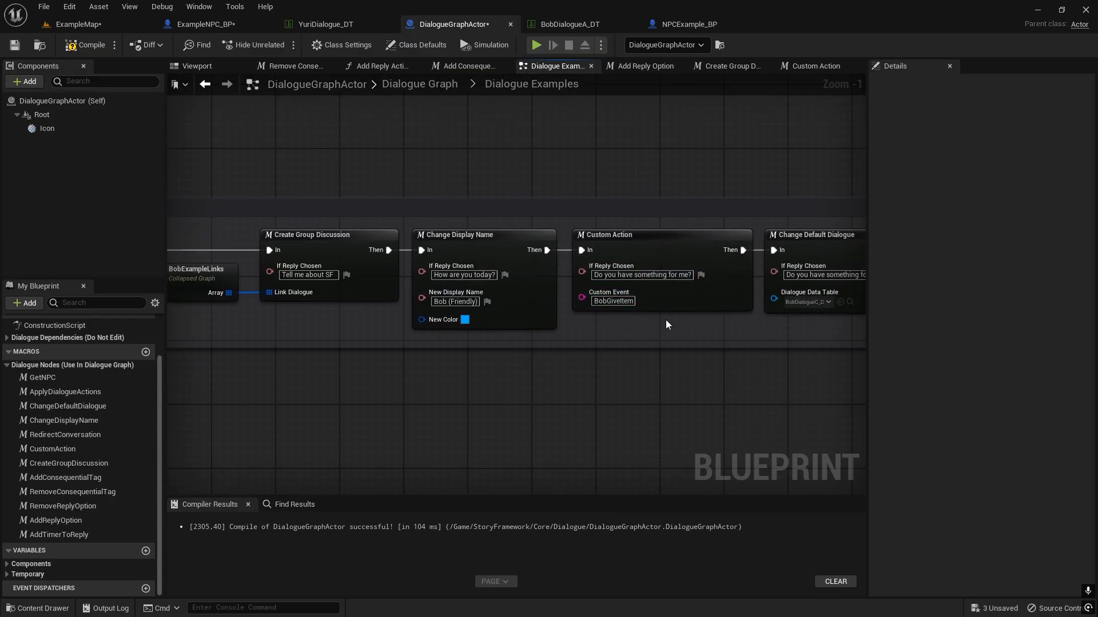
pyautogui.moveTo(667, 320); pyautogui.dragTo(405, 342, button='right')
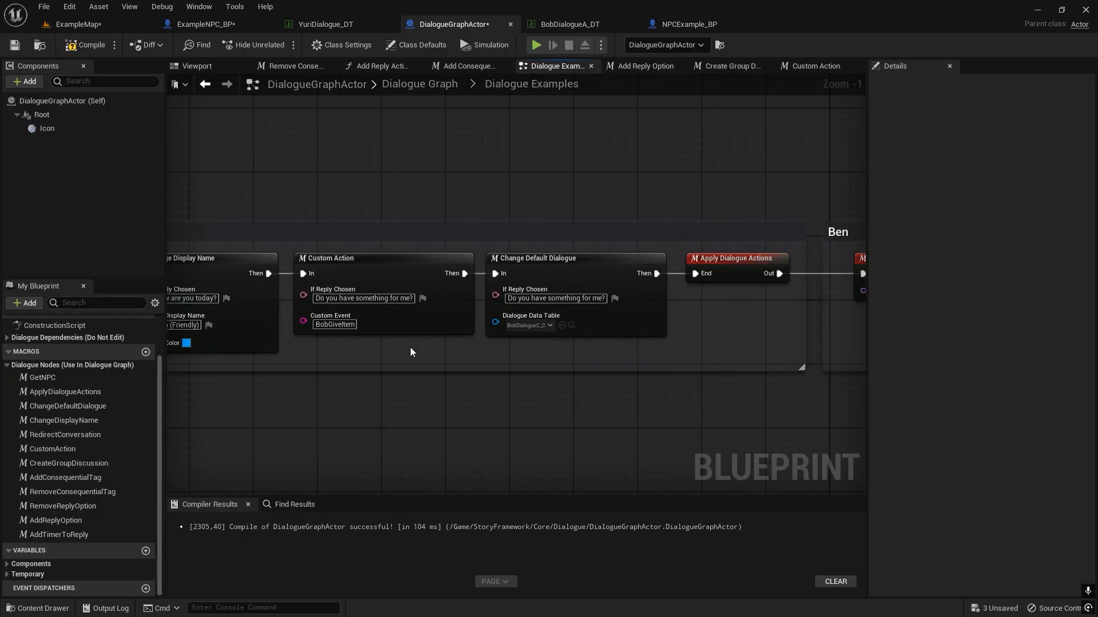
pyautogui.scroll(-2, 554, 318)
pyautogui.moveTo(554, 318); pyautogui.dragTo(393, 333, button='right')
pyautogui.moveTo(487, 311); pyautogui.dragTo(672, 299, button='right')
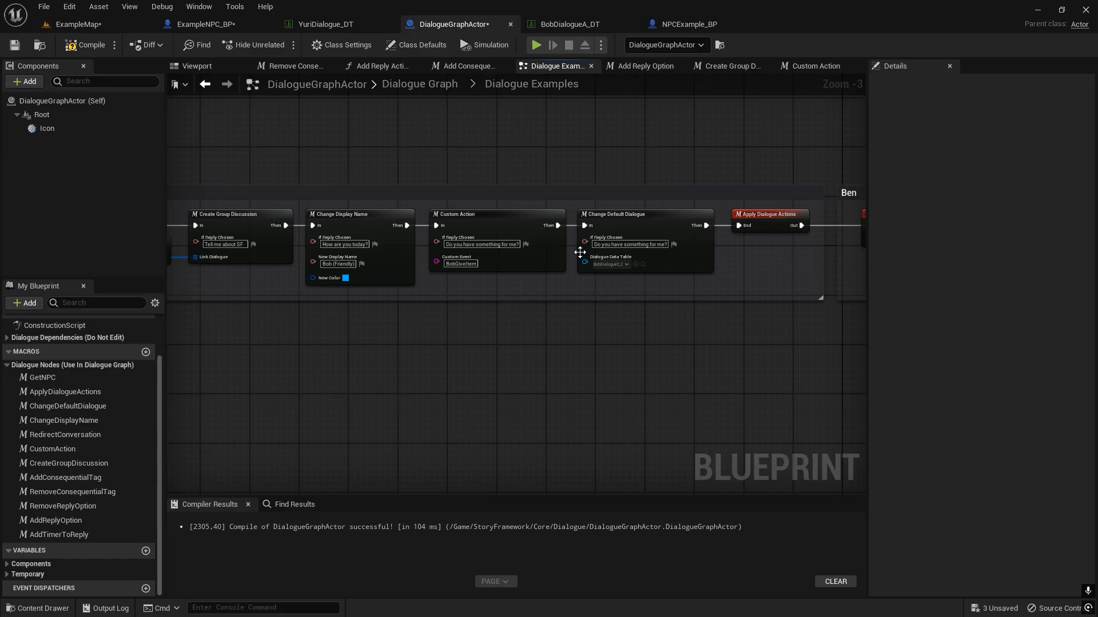
pyautogui.scroll(2, 467, 262)
pyautogui.moveTo(491, 295); pyautogui.dragTo(623, 297, button='right')
pyautogui.scroll(-2, 631, 275)
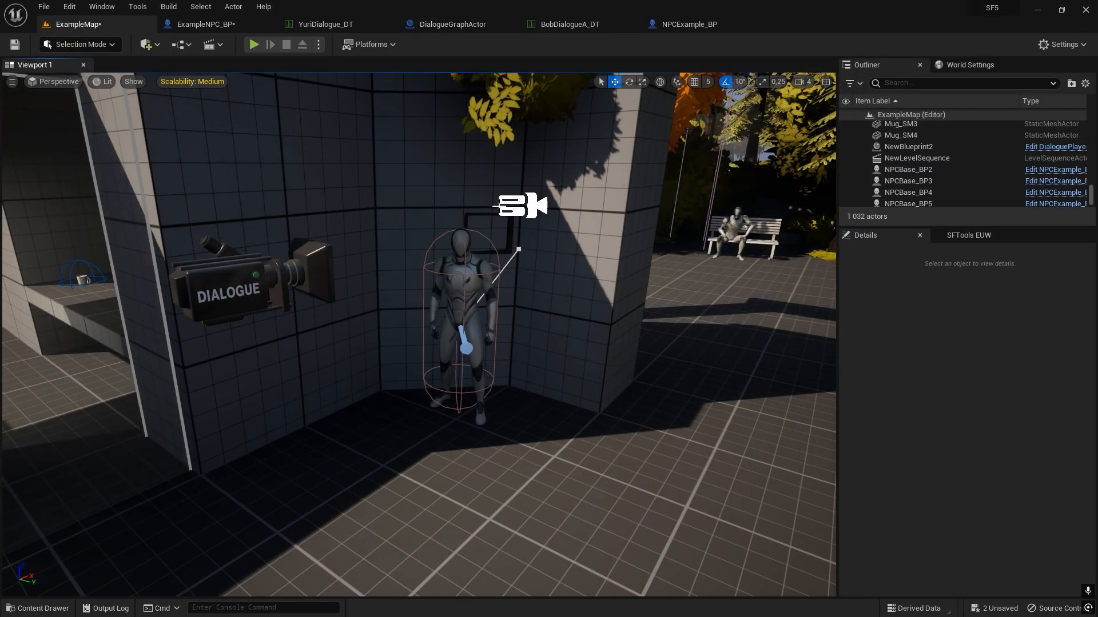
# Open the StoryFrameworkValues asset from the StoryFramework folder, set Subtitle Style to Artistic, and save it.
pyautogui.hotkey('ctrl', 'space')
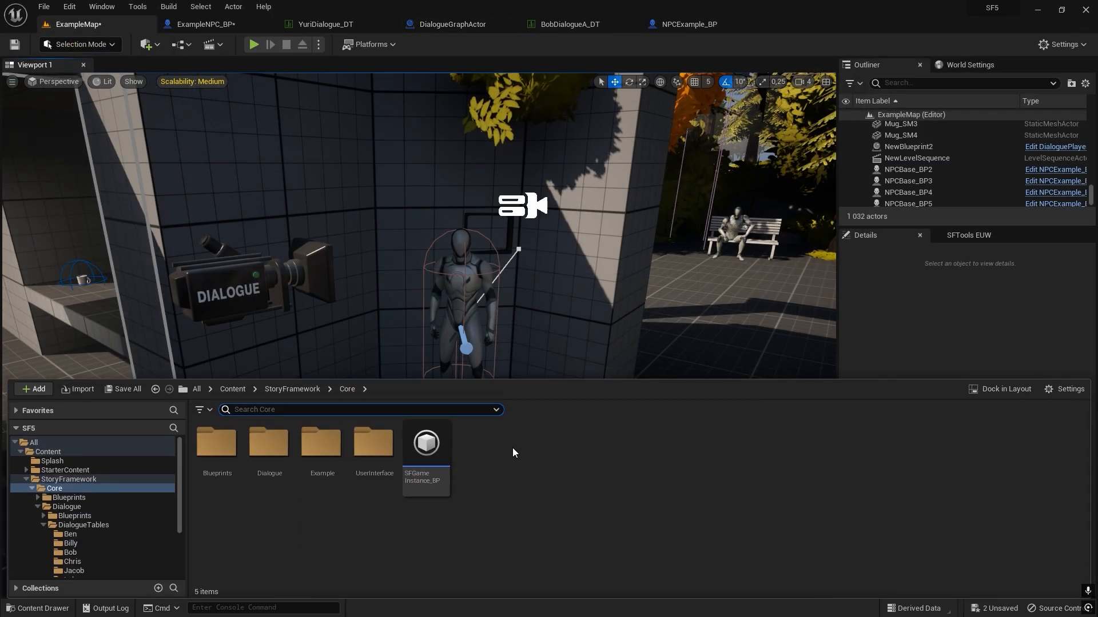
pyautogui.click(217, 493)
pyautogui.doubleClick(218, 496)
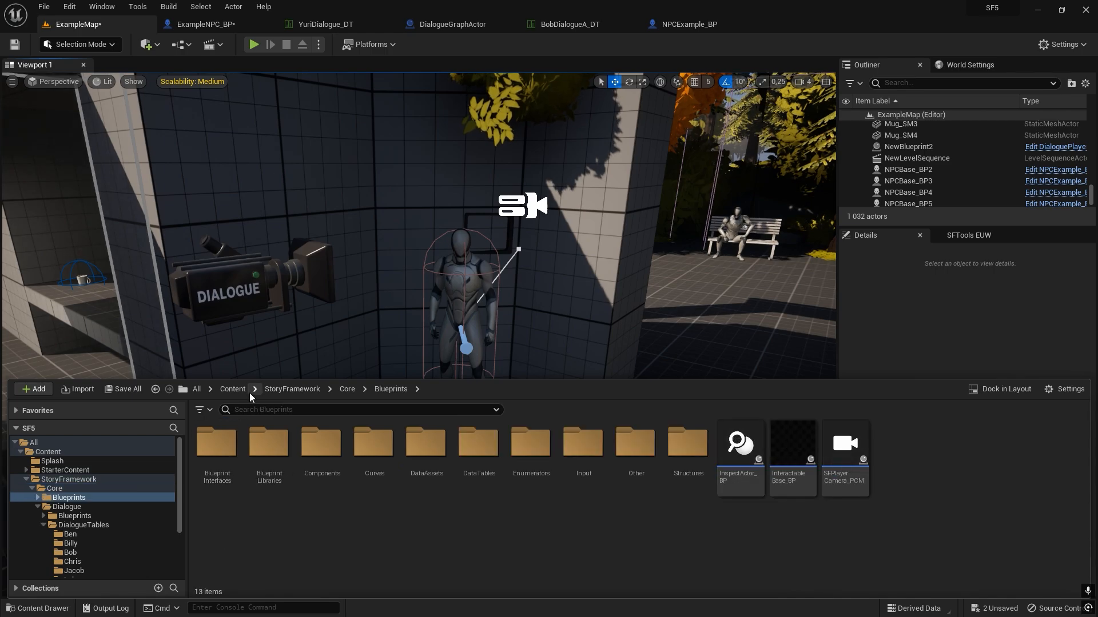
pyautogui.click(286, 390)
pyautogui.doubleClick(430, 454)
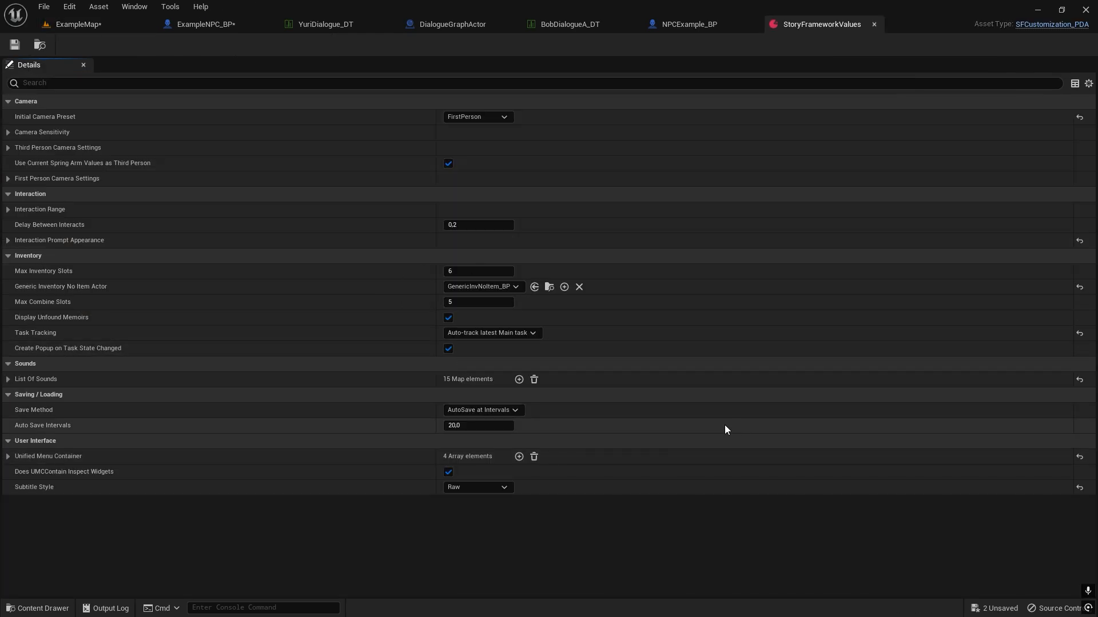
pyautogui.click(492, 487)
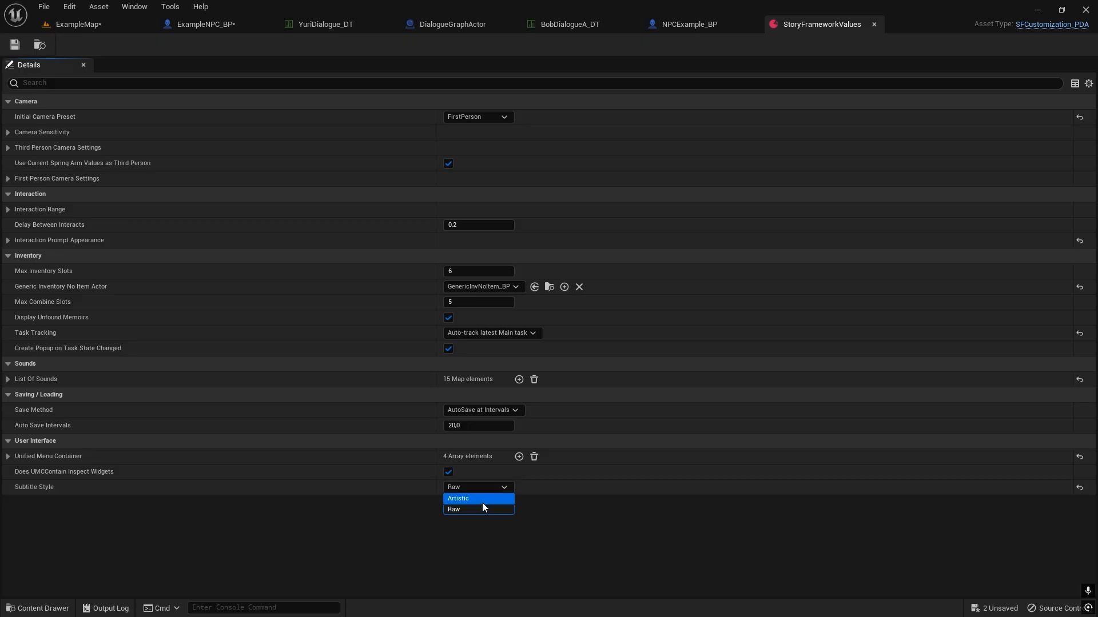
pyautogui.click(483, 501)
pyautogui.click(16, 46)
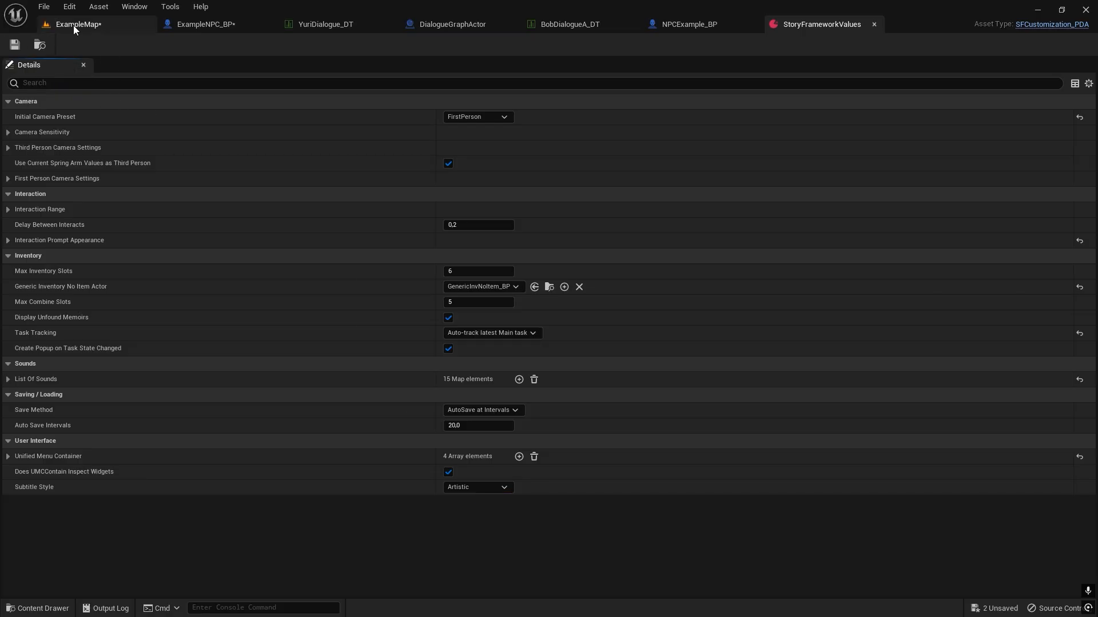
# Play ExampleMap and talk to Yuri, answering "Hey there", to check the Artistic subtitle style, and stop the session.
pyautogui.click(75, 26)
pyautogui.click(254, 45)
pyautogui.press('w')
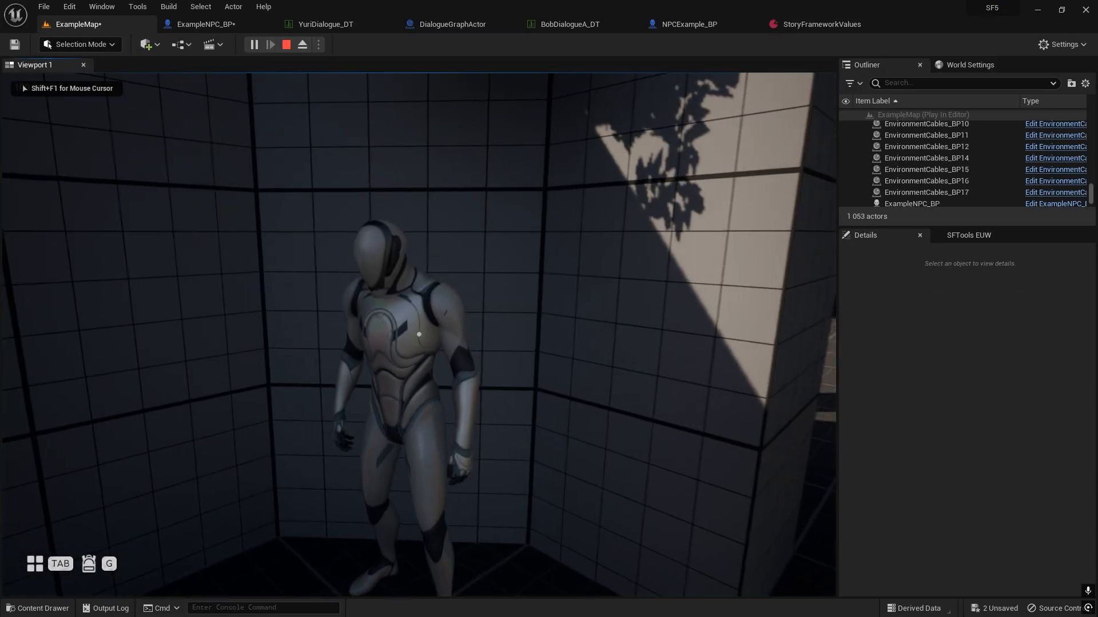
pyautogui.press('f')
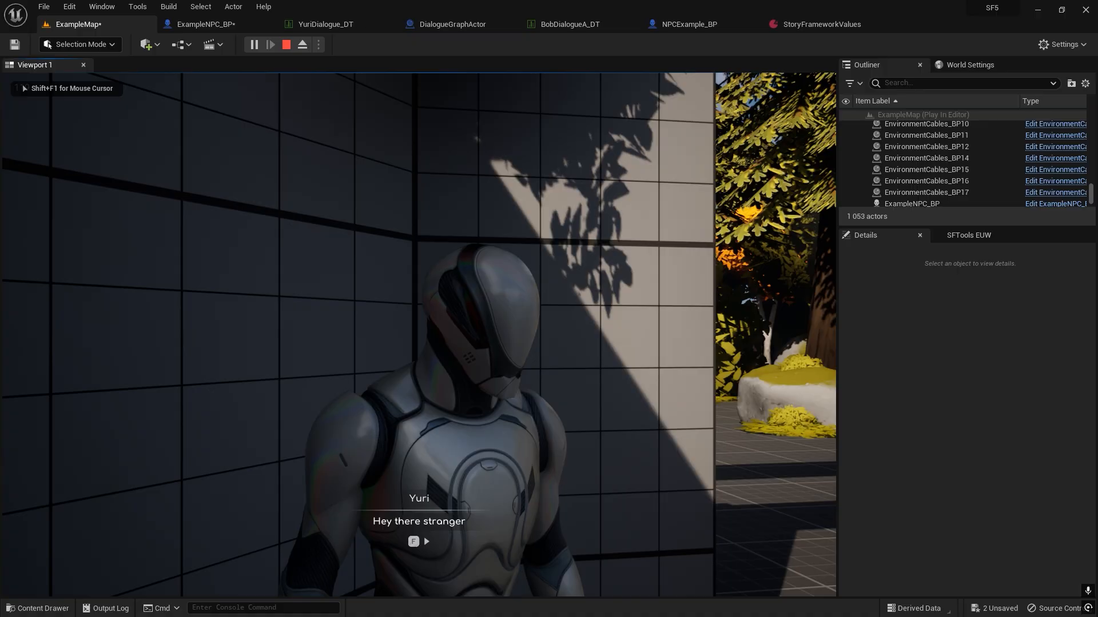
pyautogui.press('f')
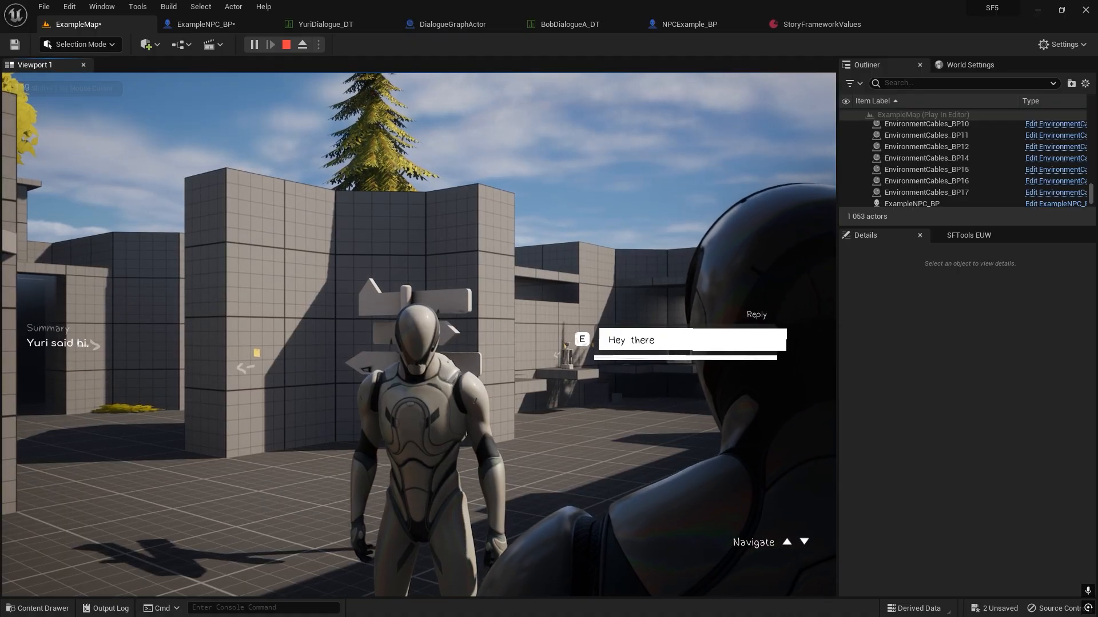
pyautogui.press('e')
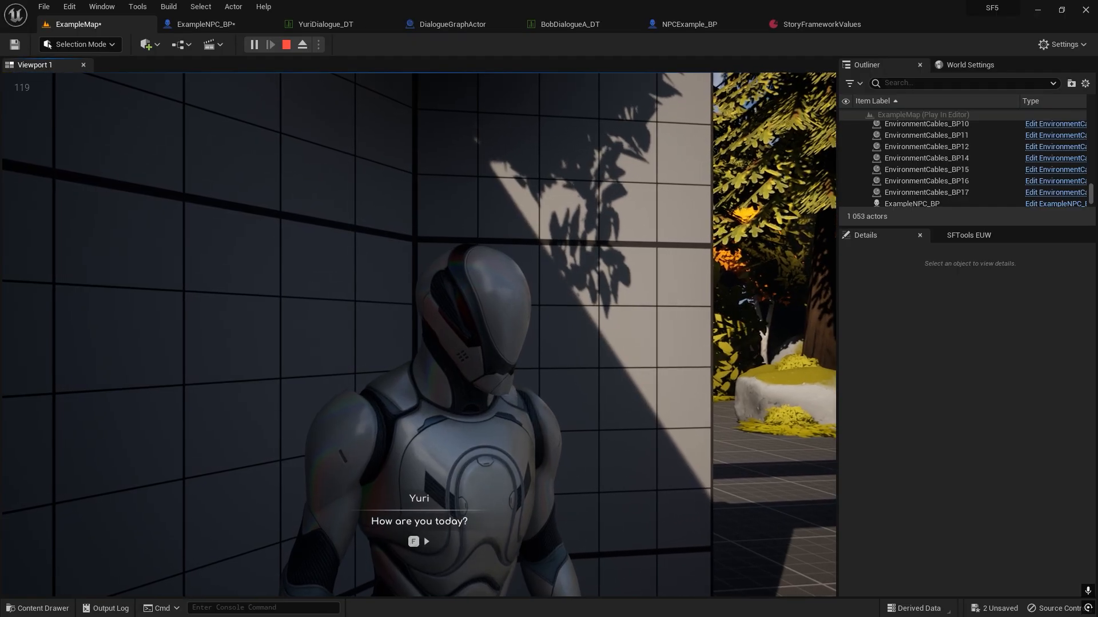
pyautogui.press('f')
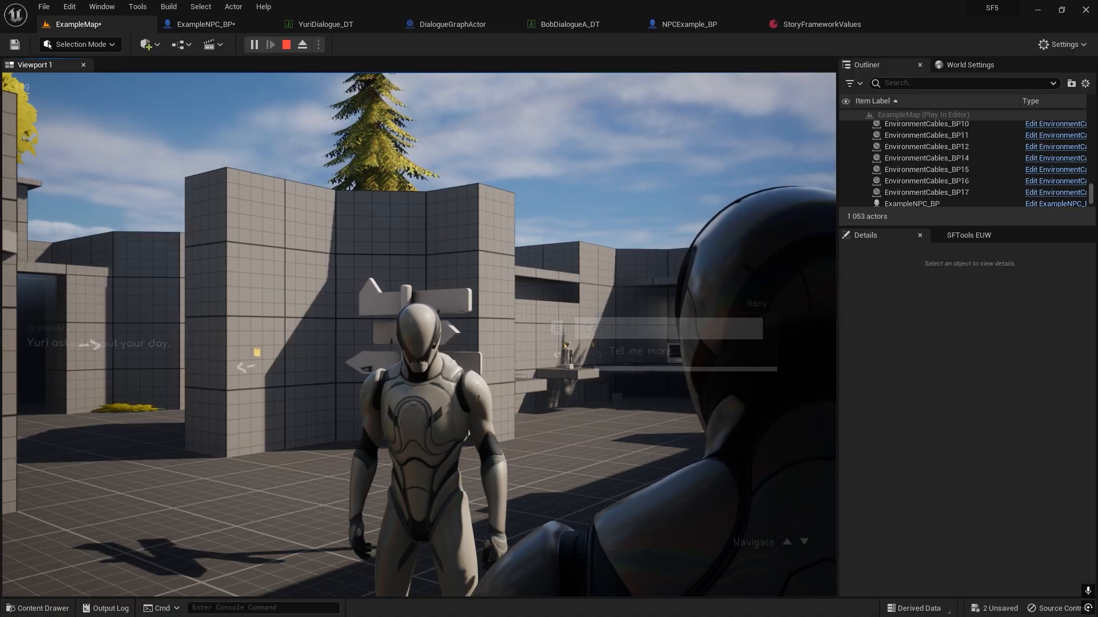
pyautogui.press('Escape')
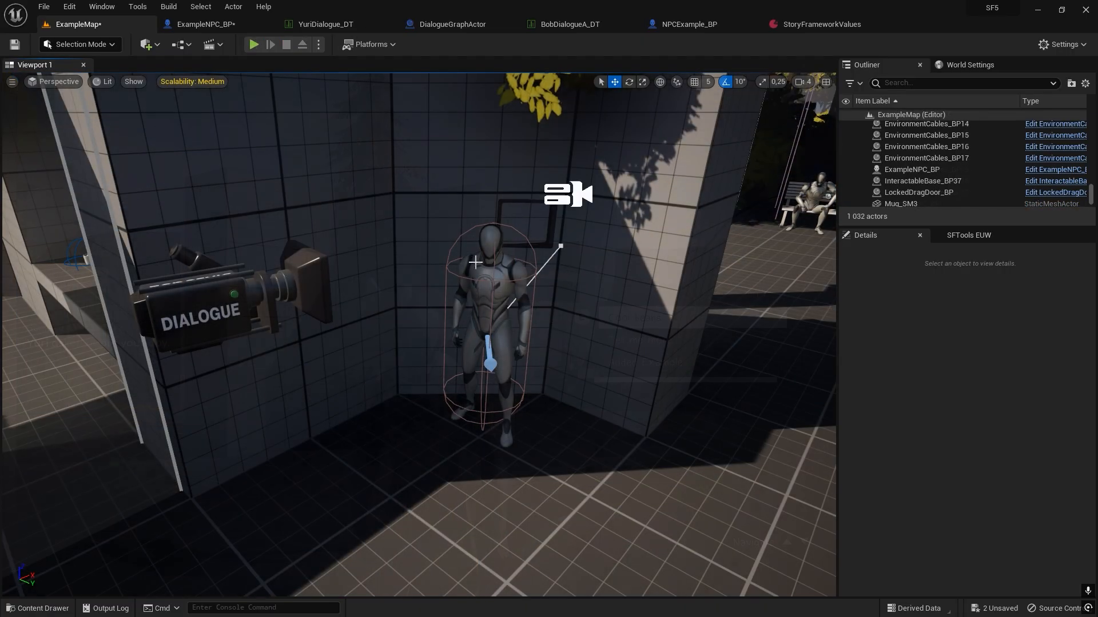
# Add a Dialogue NPCCamera CC component to the ExampleNPC_BP actor in the level.
pyautogui.click(491, 286)
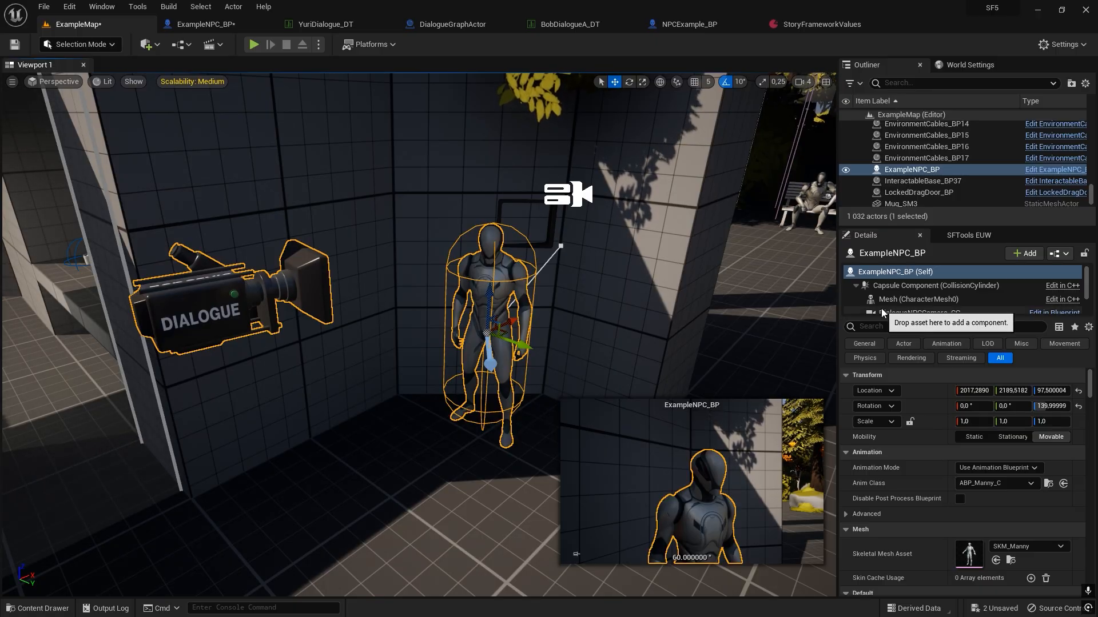
pyautogui.click(1017, 255)
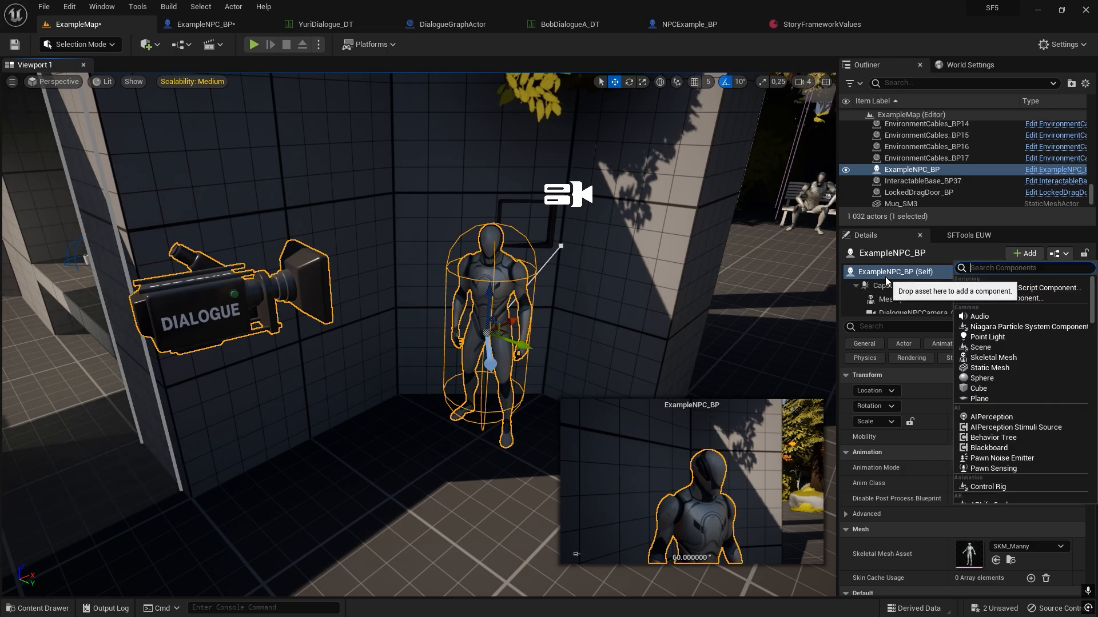
pyautogui.write('dia')
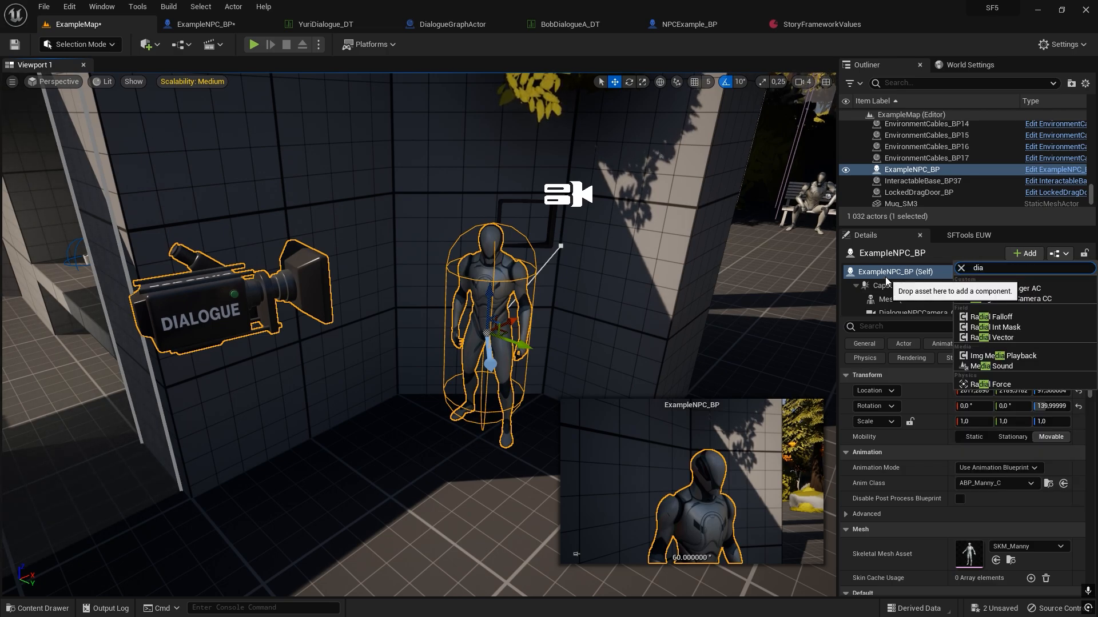
pyautogui.press('BackSpace')
pyautogui.press('BackSpace')
pyautogui.press('BackSpace')
pyautogui.press('BackSpace')
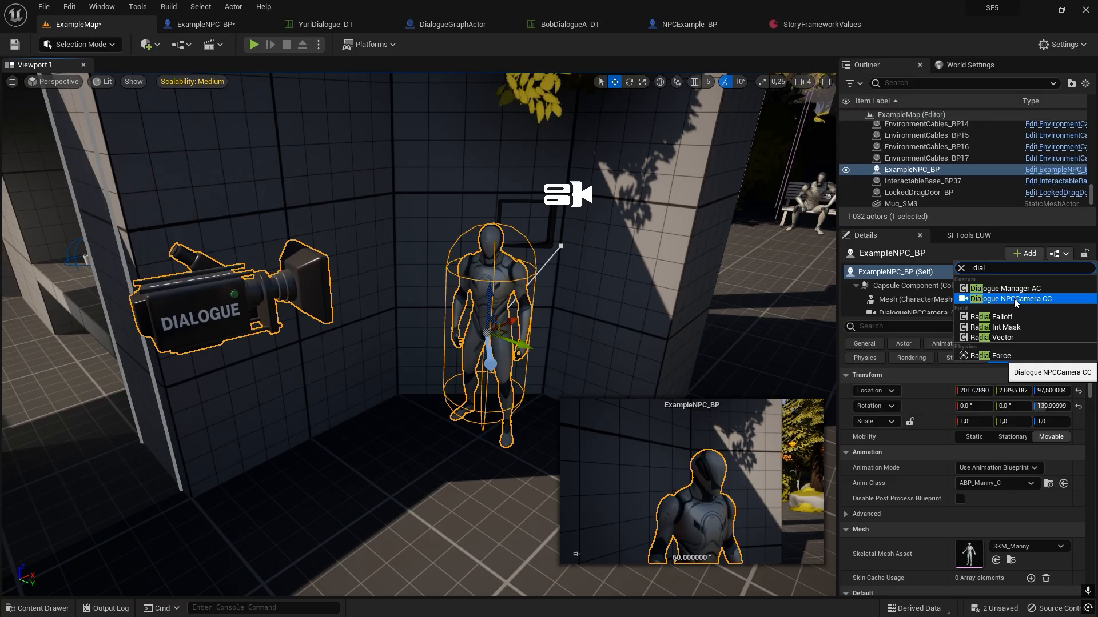
pyautogui.click(1015, 300)
pyautogui.scroll(4, 453, 295)
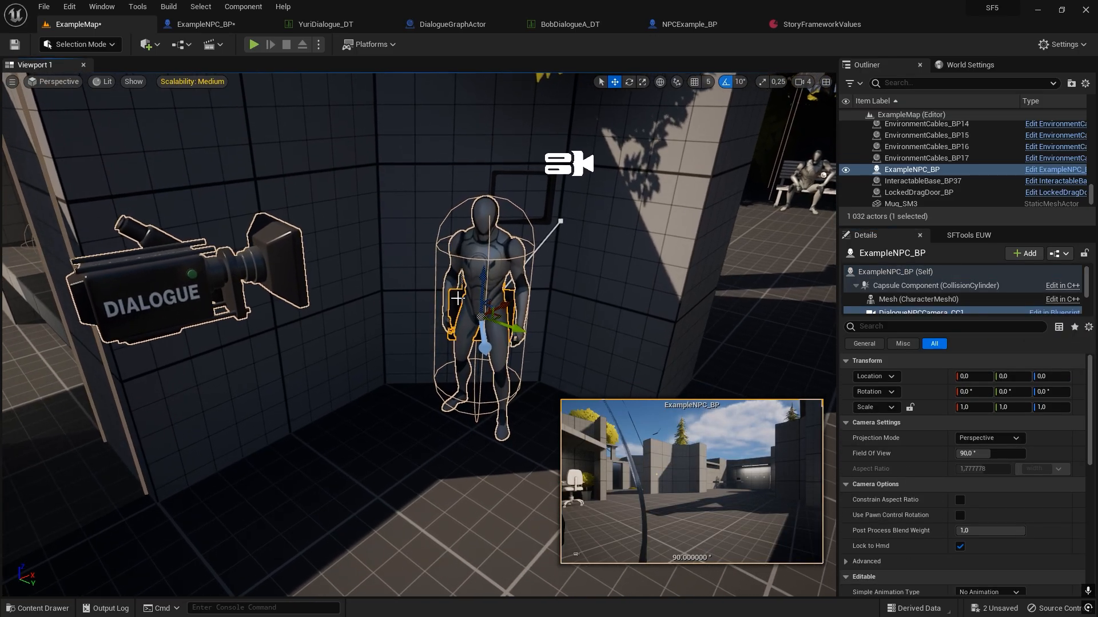
# Move the DialogueNPCCamera_CC1 component out in front of the NPC, to a location of about X 152.9, Y -20.9.
pyautogui.doubleClick(460, 308)
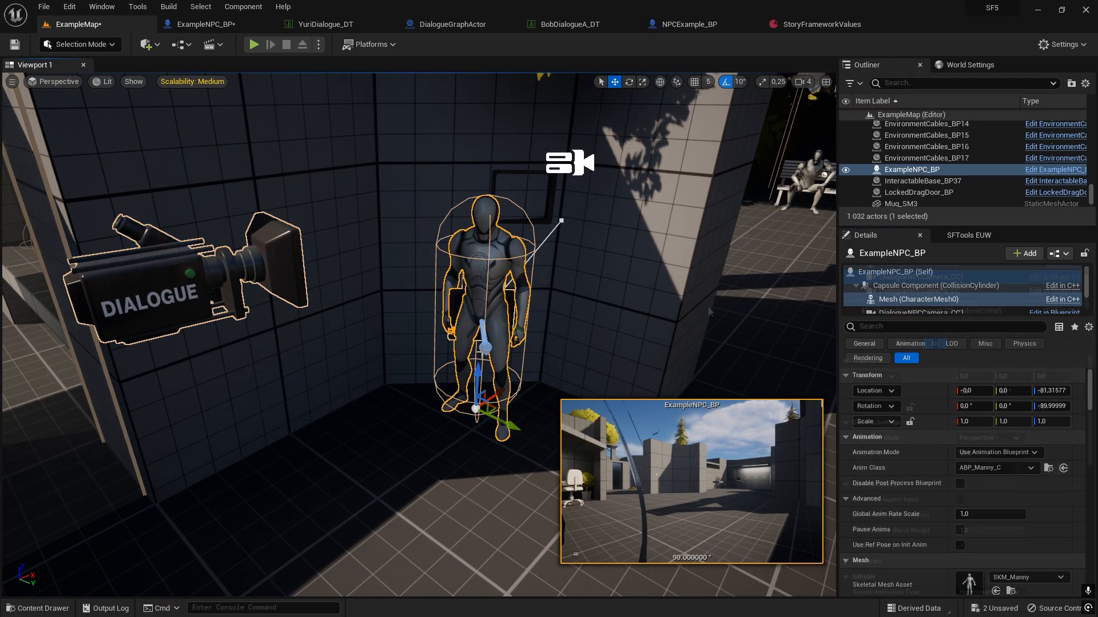
pyautogui.scroll(-1, 920, 280)
pyautogui.click(921, 277)
pyautogui.moveTo(557, 439); pyautogui.dragTo(550, 452)
pyautogui.moveTo(550, 453); pyautogui.dragTo(552, 509, button='right')
# Rotate the DialogueNPCCamera_CC1 component around so it faces the NPC, and clear the selection.
pyautogui.press('e')
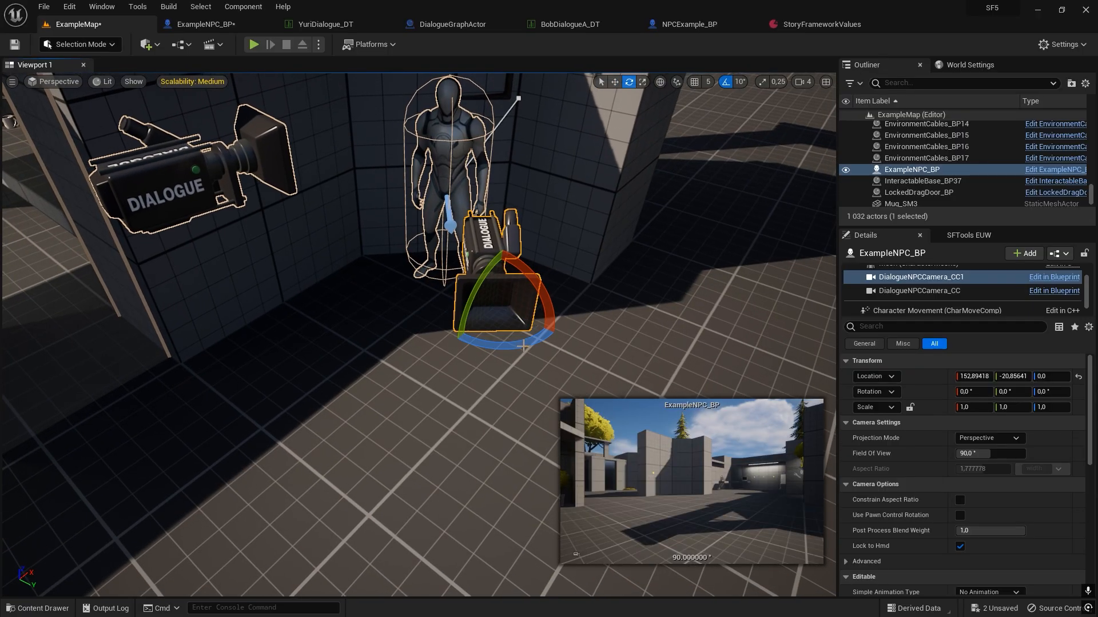
pyautogui.moveTo(503, 342); pyautogui.dragTo(430, 343)
pyautogui.moveTo(524, 286); pyautogui.dragTo(534, 296)
pyautogui.moveTo(504, 343); pyautogui.dragTo(495, 344)
pyautogui.press('Escape')
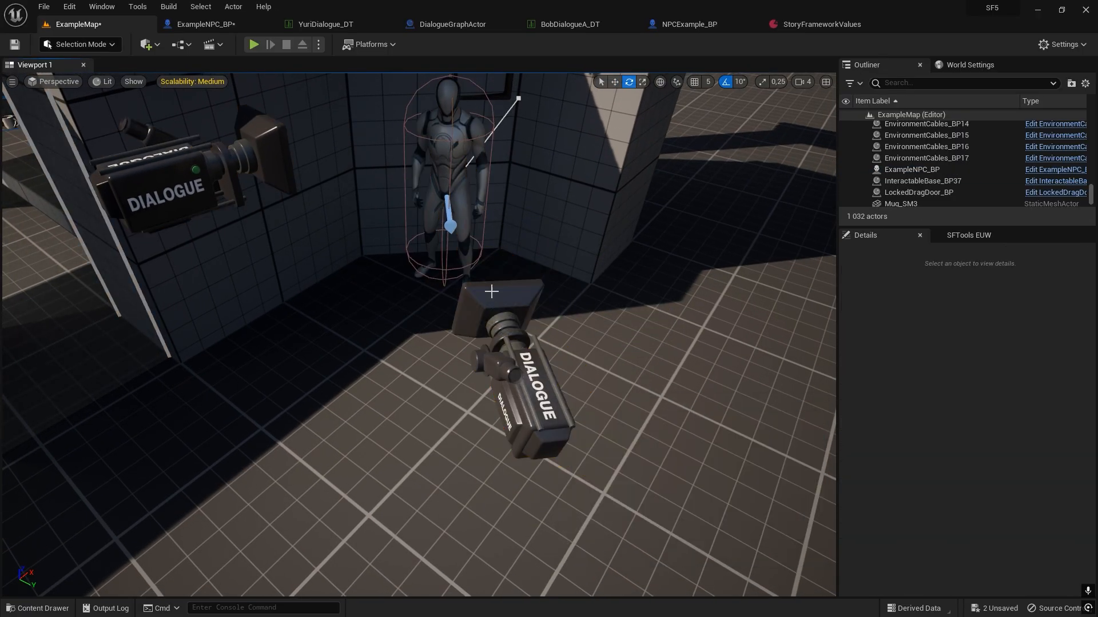
# Play ExampleMap and talk to Yuri to check the dialogue with the additional camera, and stop the session.
pyautogui.click(253, 44)
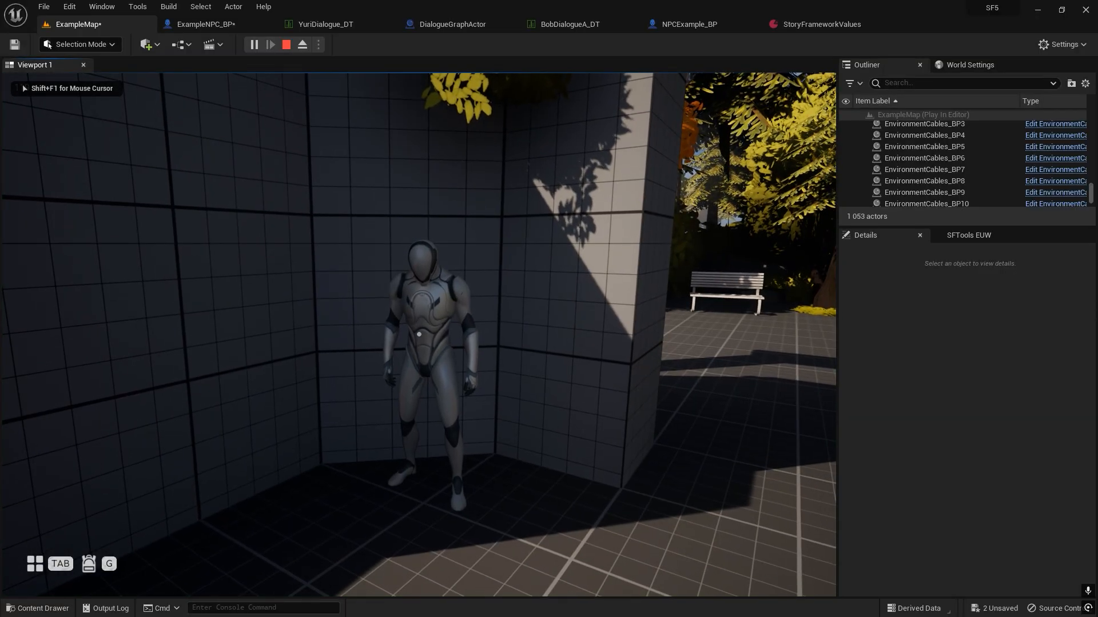
pyautogui.press('f')
pyautogui.press('f')
pyautogui.press('f')
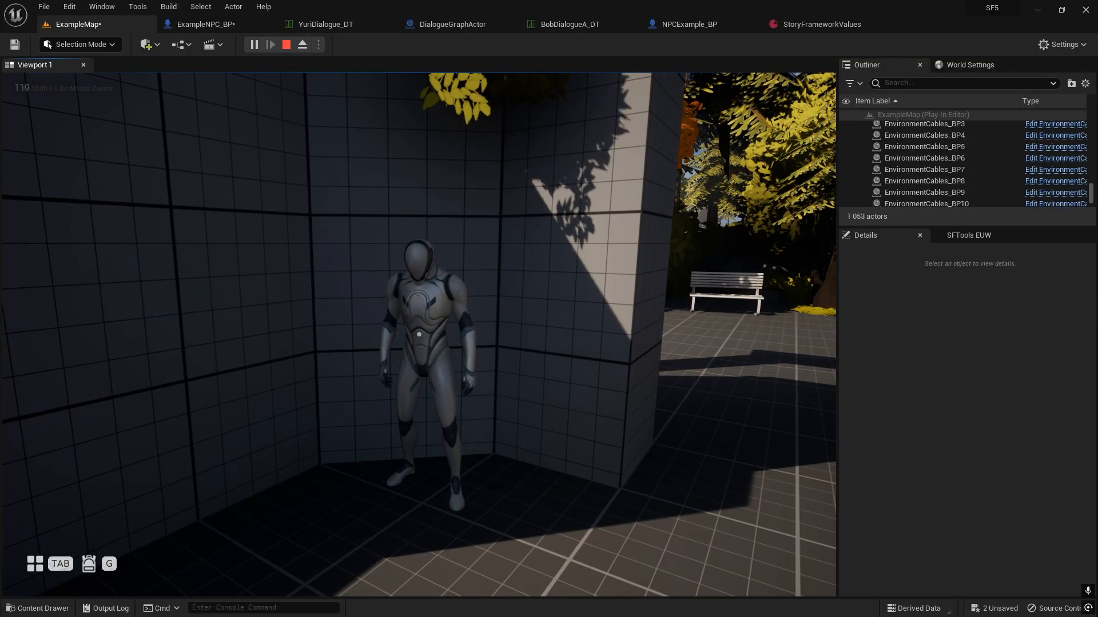
pyautogui.press('w')
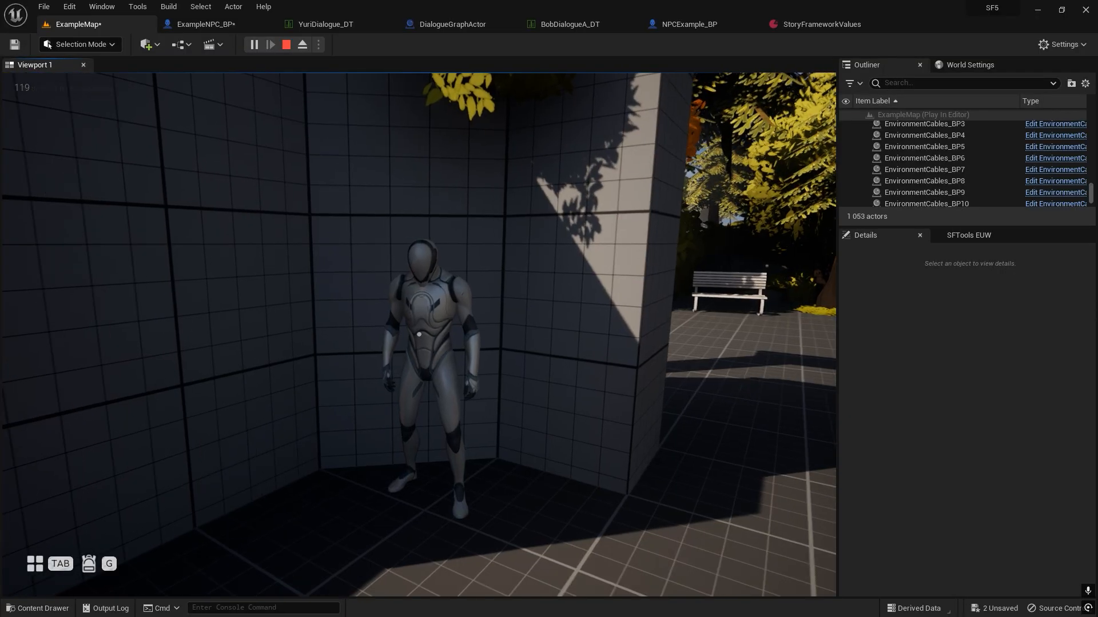
pyautogui.press('Escape')
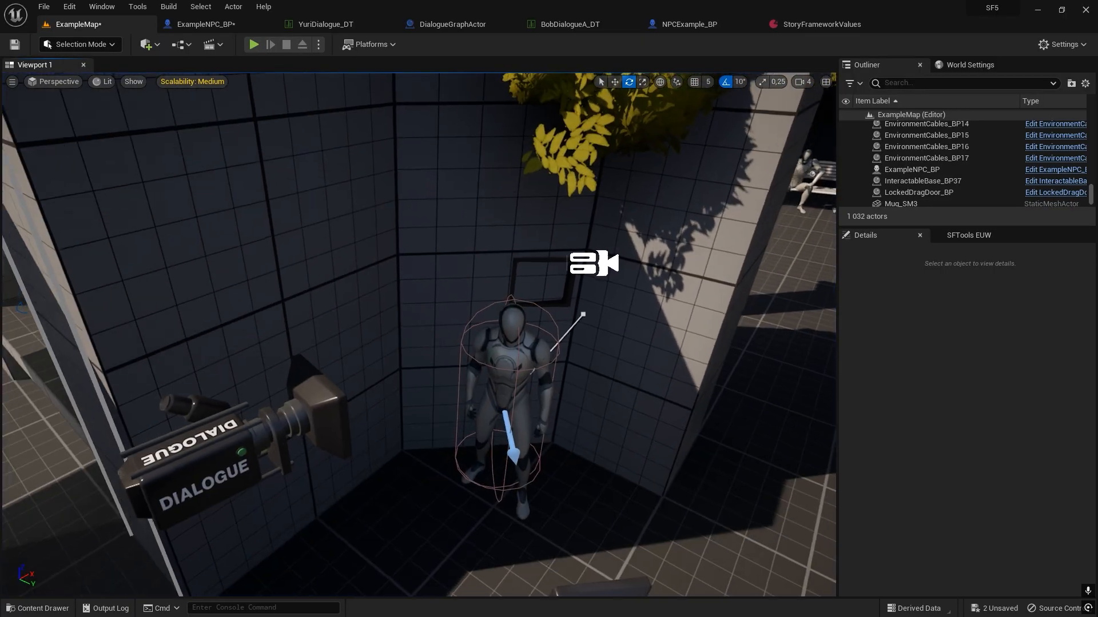
pyautogui.moveTo(326, 377); pyautogui.dragTo(331, 382, button='right')
pyautogui.moveTo(481, 445)
pyautogui.mouseDown(button='right')
pyautogui.moveTo(508, 457)
pyautogui.moveTo(498, 447)
pyautogui.mouseUp(button='right')
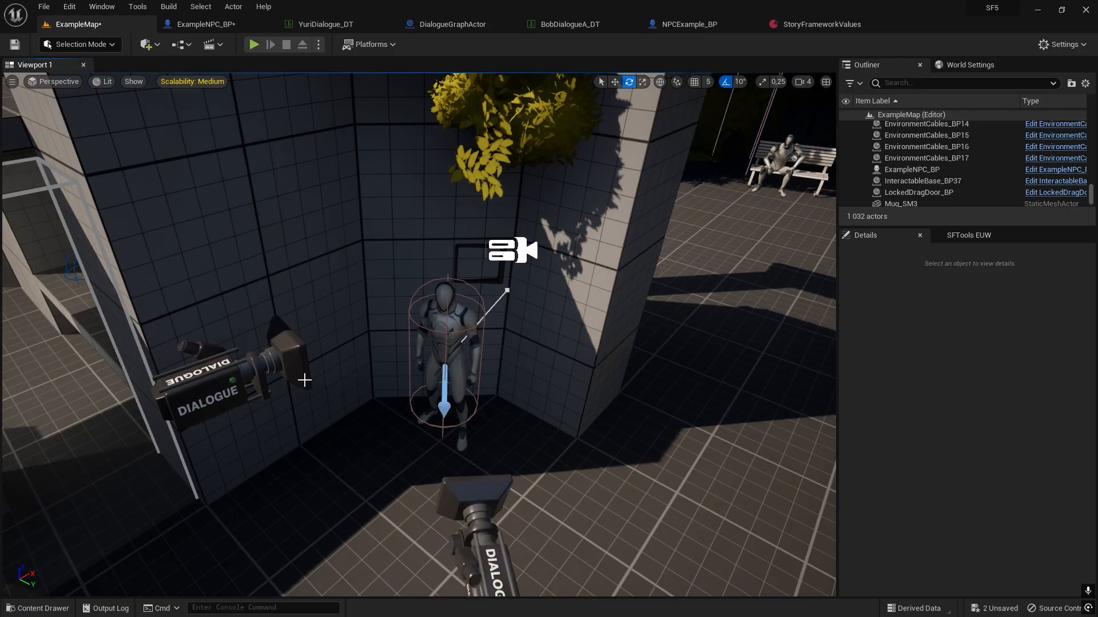
pyautogui.moveTo(536, 437)
pyautogui.mouseDown(button='right')
pyautogui.moveTo(563, 394)
pyautogui.moveTo(535, 437)
pyautogui.mouseUp(button='right')
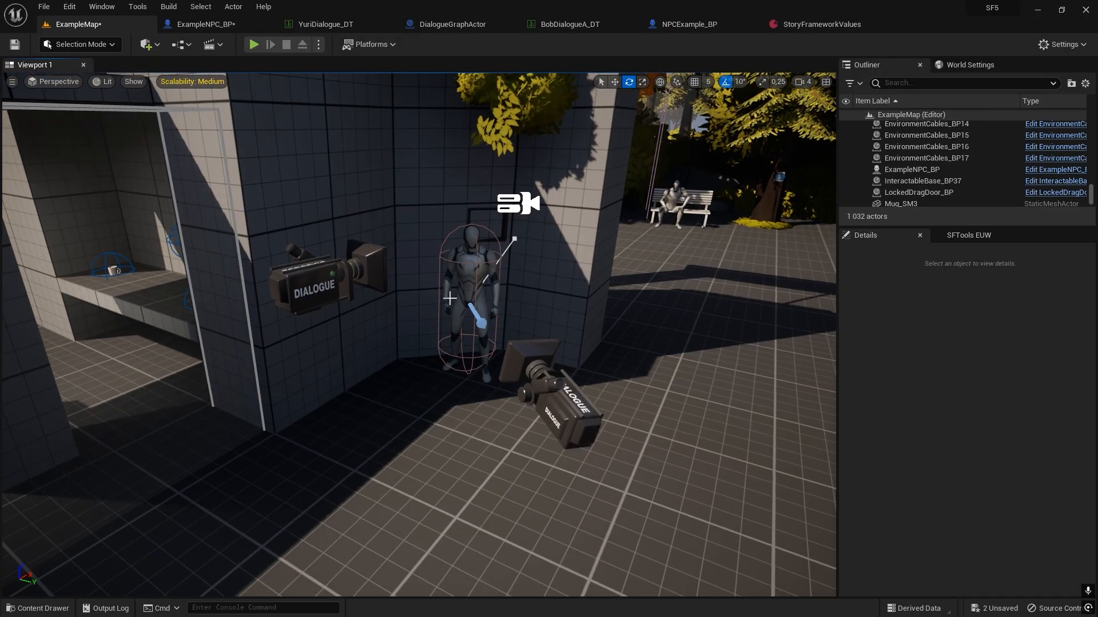
# Open the NPCGrunts_DT data table from the StoryFramework/Core/Dialogue/Blueprints/Other folder.
pyautogui.hotkey('ctrl', 'space')
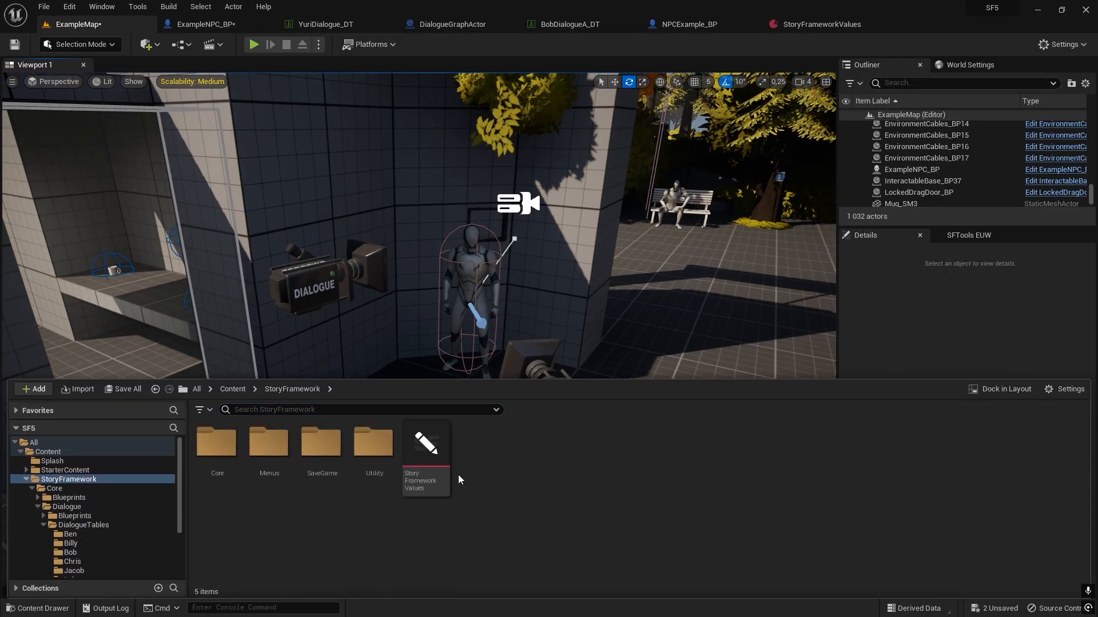
pyautogui.doubleClick(220, 487)
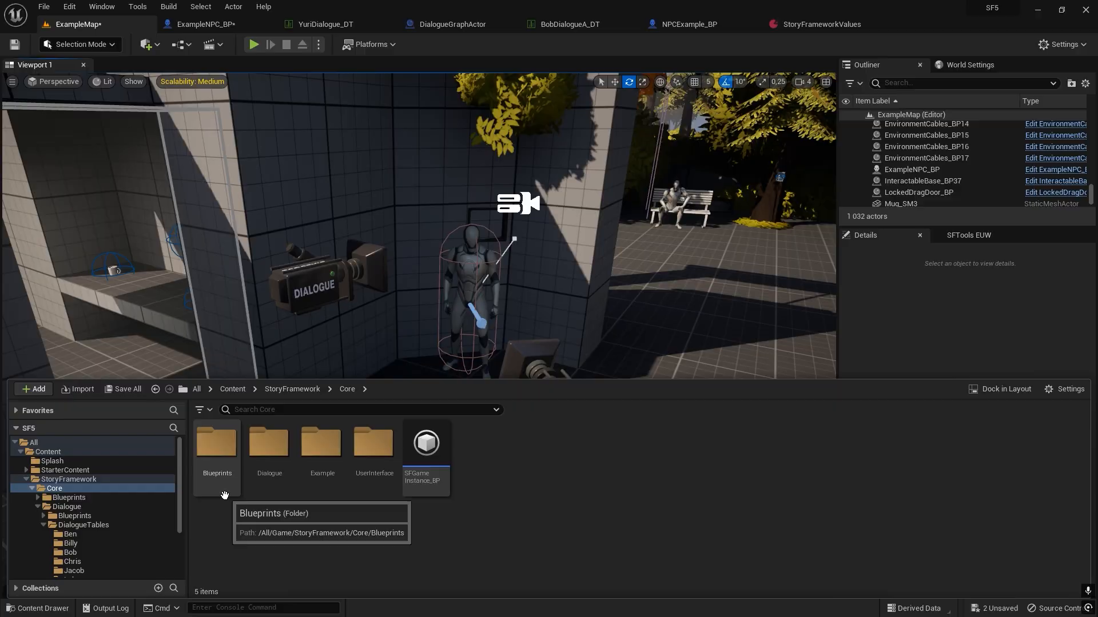
pyautogui.doubleClick(280, 493)
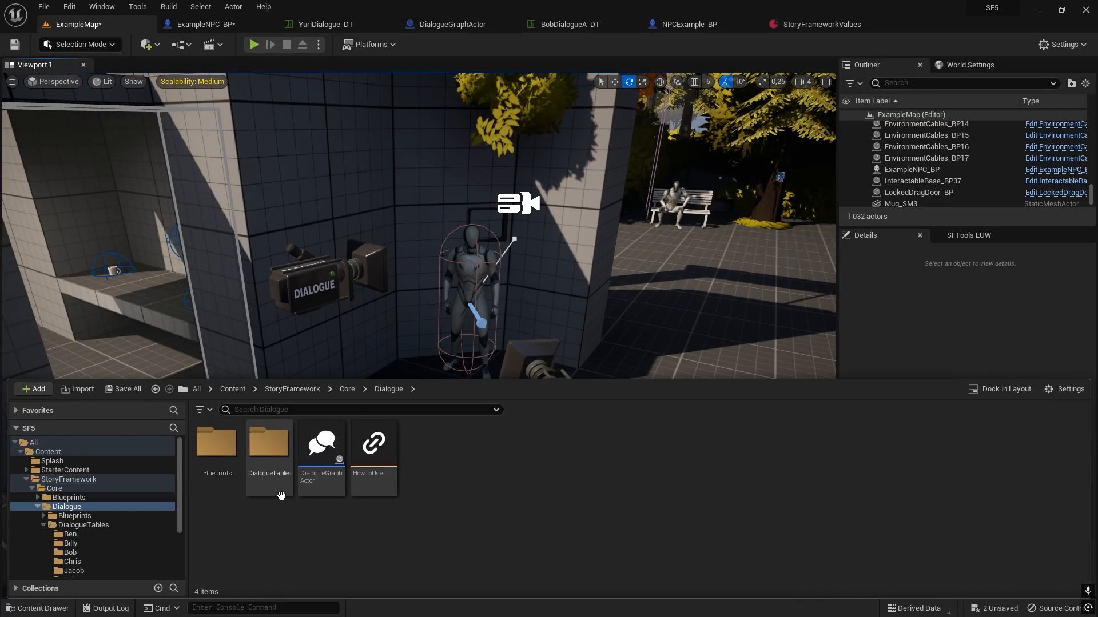
pyautogui.doubleClick(222, 486)
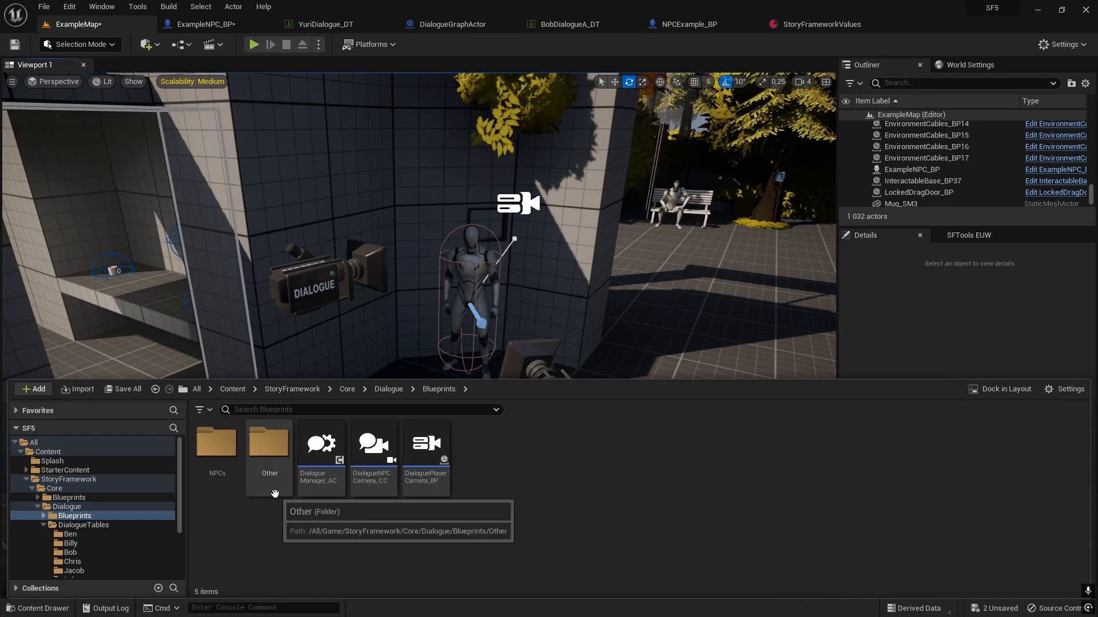
pyautogui.doubleClick(271, 457)
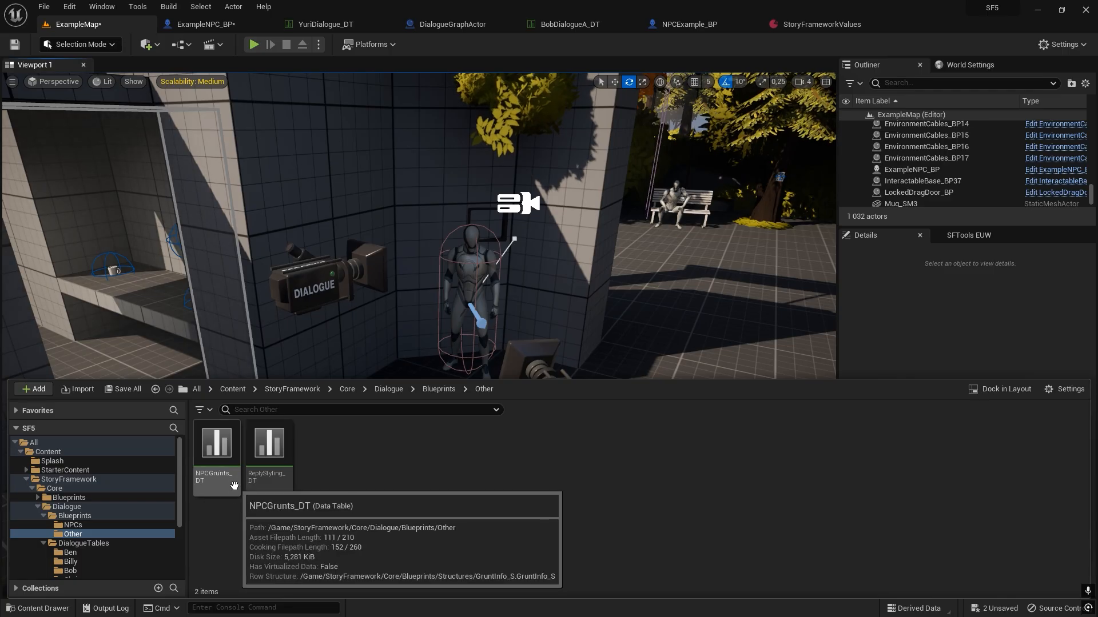
pyautogui.doubleClick(218, 452)
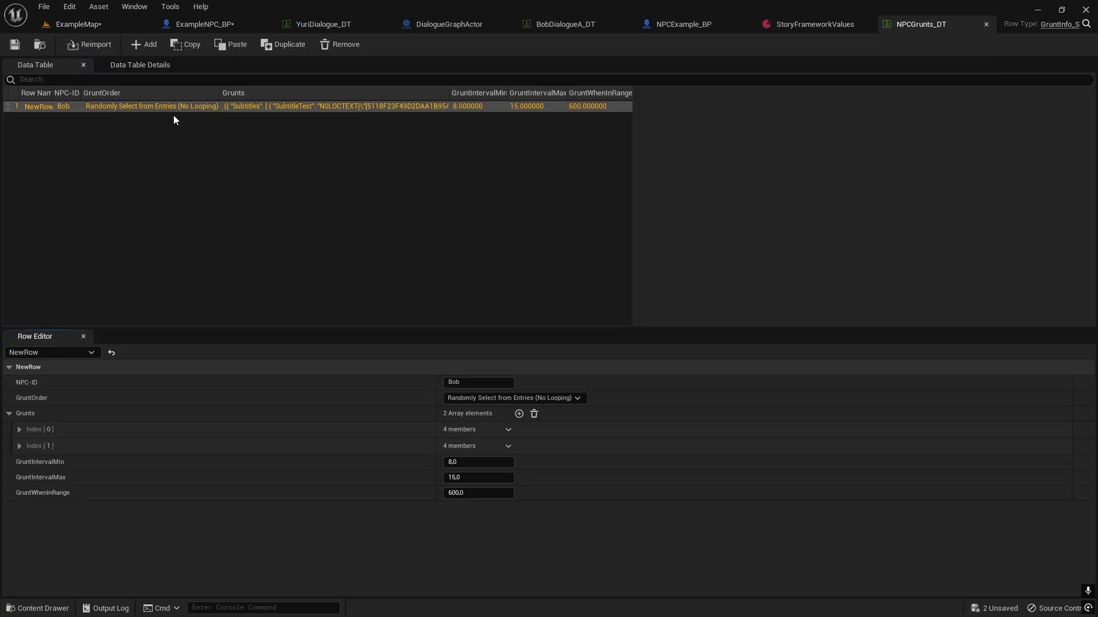
# Add a new row to NPCGrunts_DT and set its NPC-ID to Yuri.
pyautogui.click(142, 46)
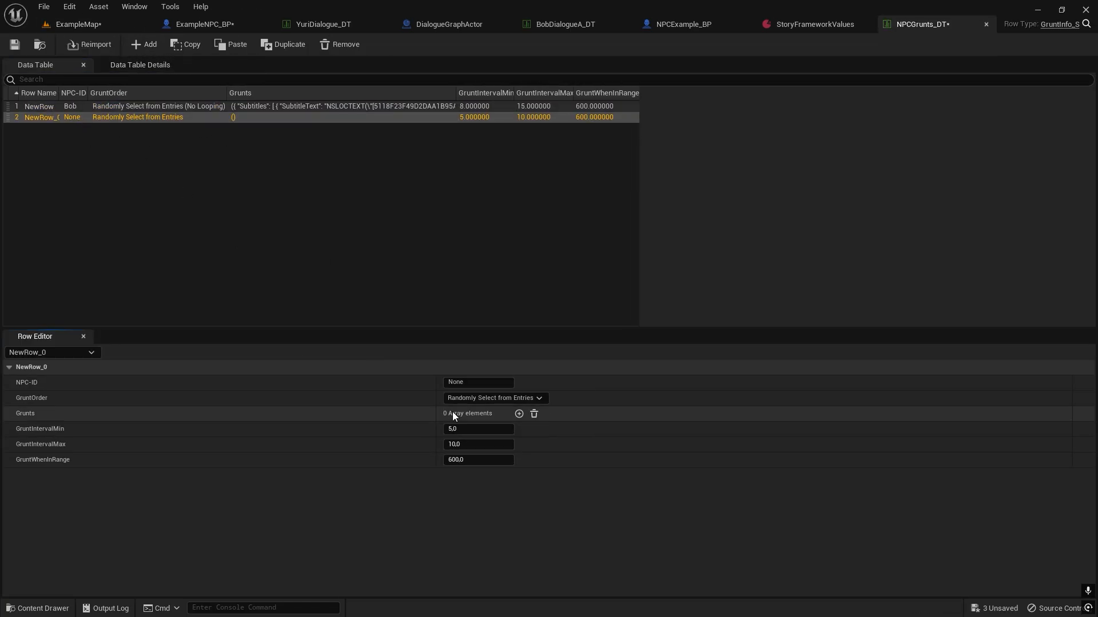
pyautogui.click(478, 382)
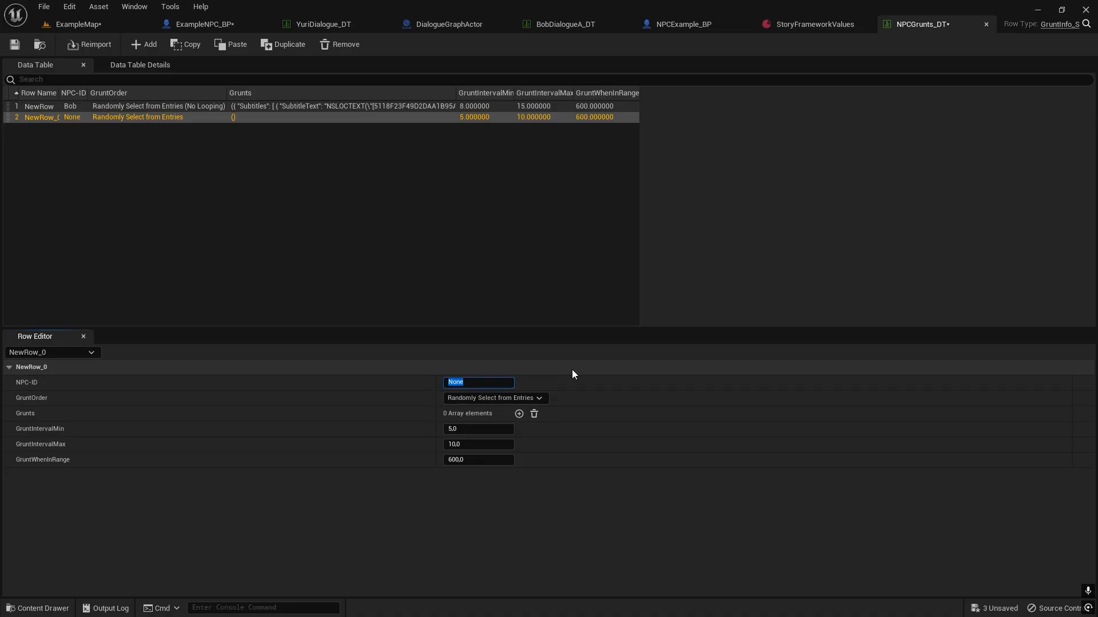
pyautogui.write('Yuri')
pyautogui.press('Return')
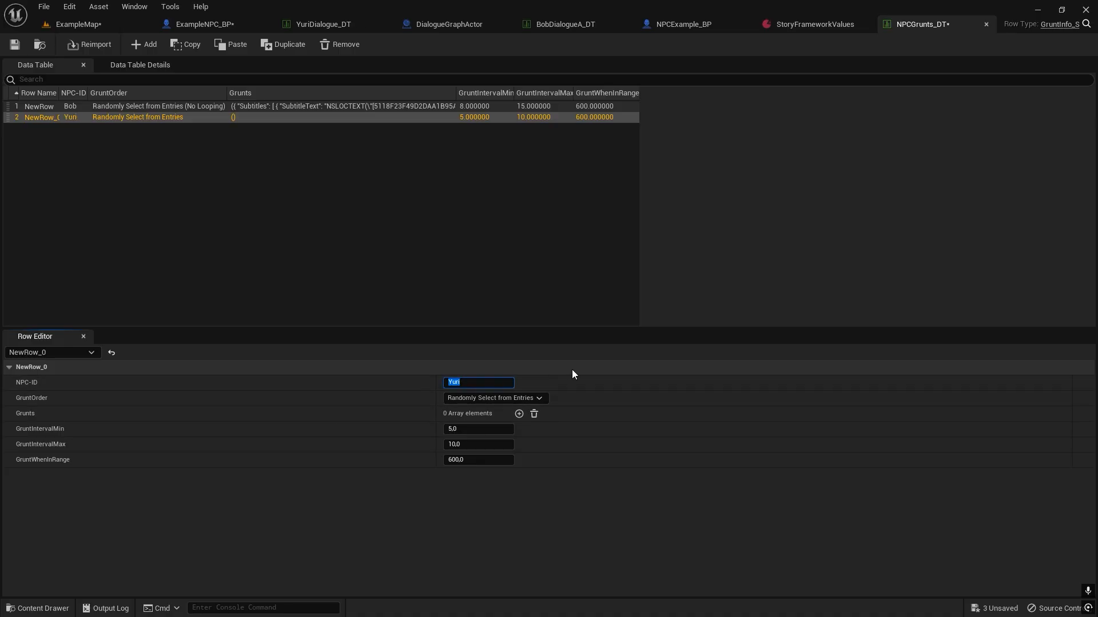
# Set the Yuri row's GruntOrder to Randomly Select from Entries (No Looping).
pyautogui.click(521, 399)
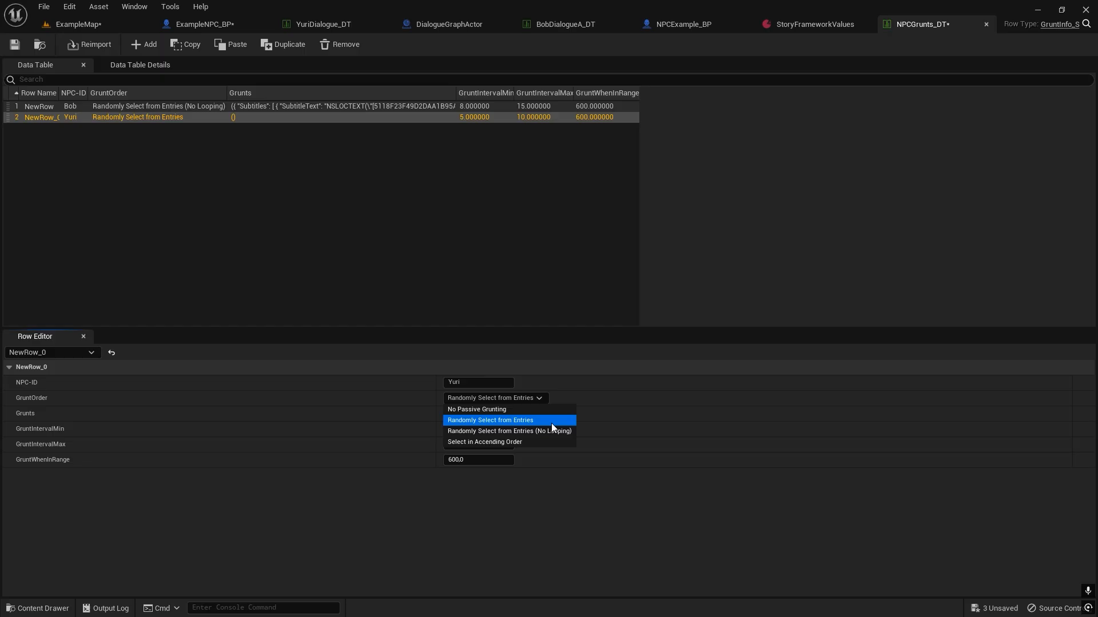
pyautogui.click(521, 420)
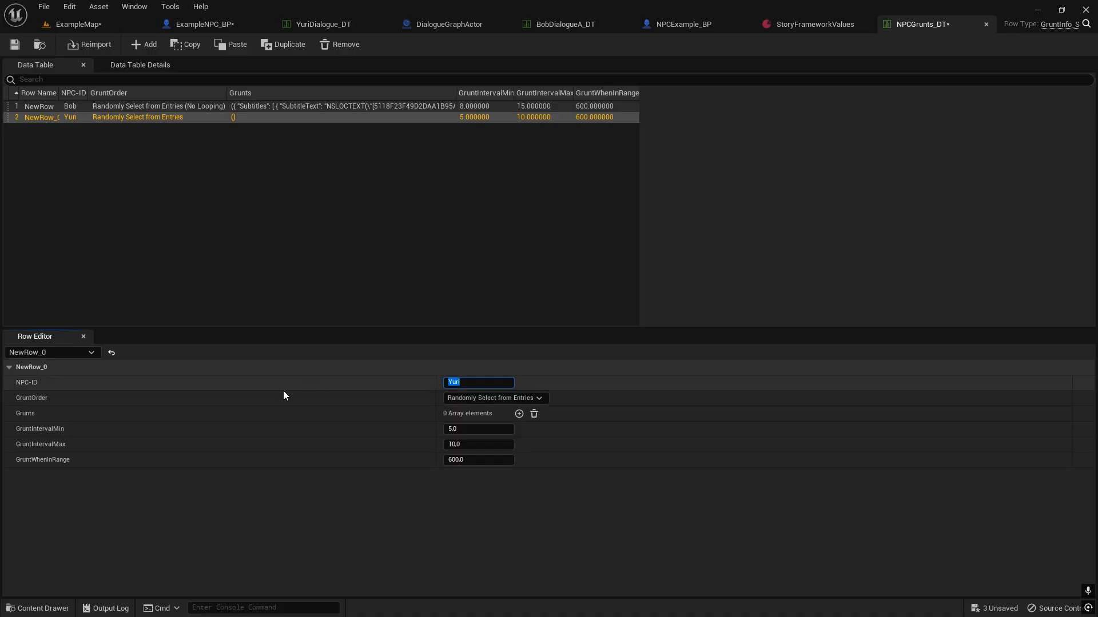
pyautogui.click(489, 398)
pyautogui.click(493, 431)
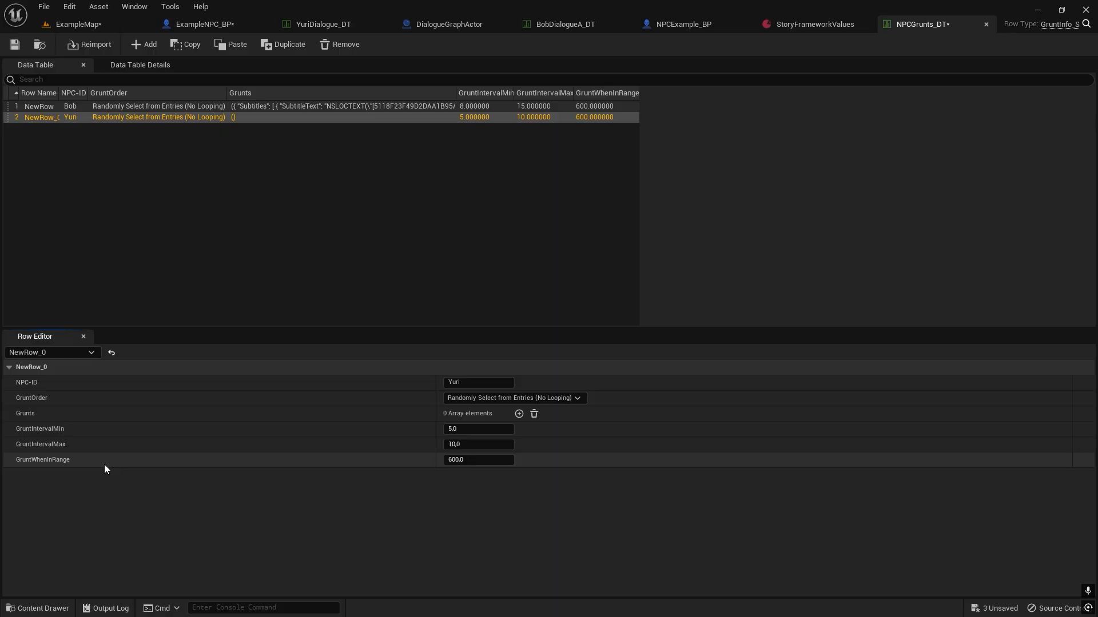
# Add a grunt entry to the Yuri row with one subtitle reading "Grrr..." and a SubtitleDelay of 2.
pyautogui.click(519, 414)
pyautogui.click(20, 429)
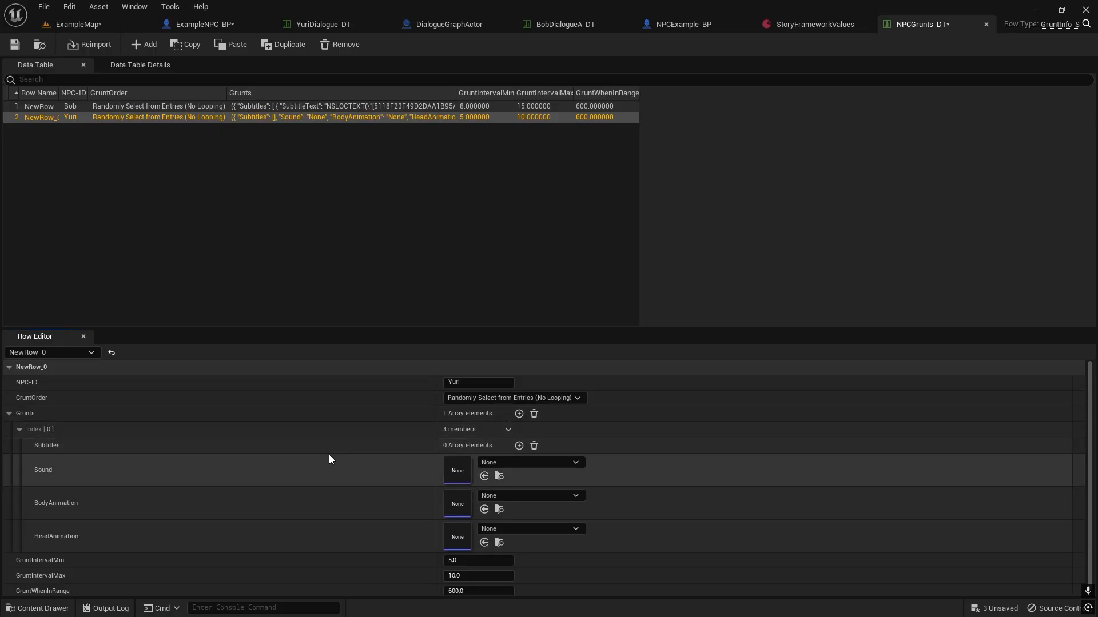
pyautogui.scroll(-1, 343, 457)
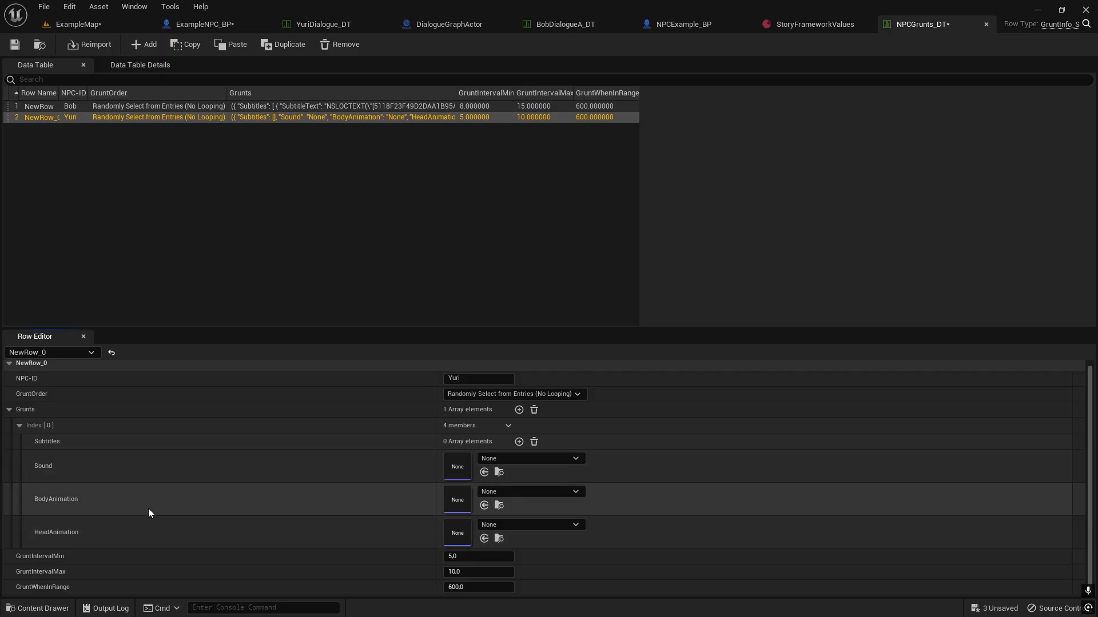
pyautogui.click(518, 442)
pyautogui.click(37, 458)
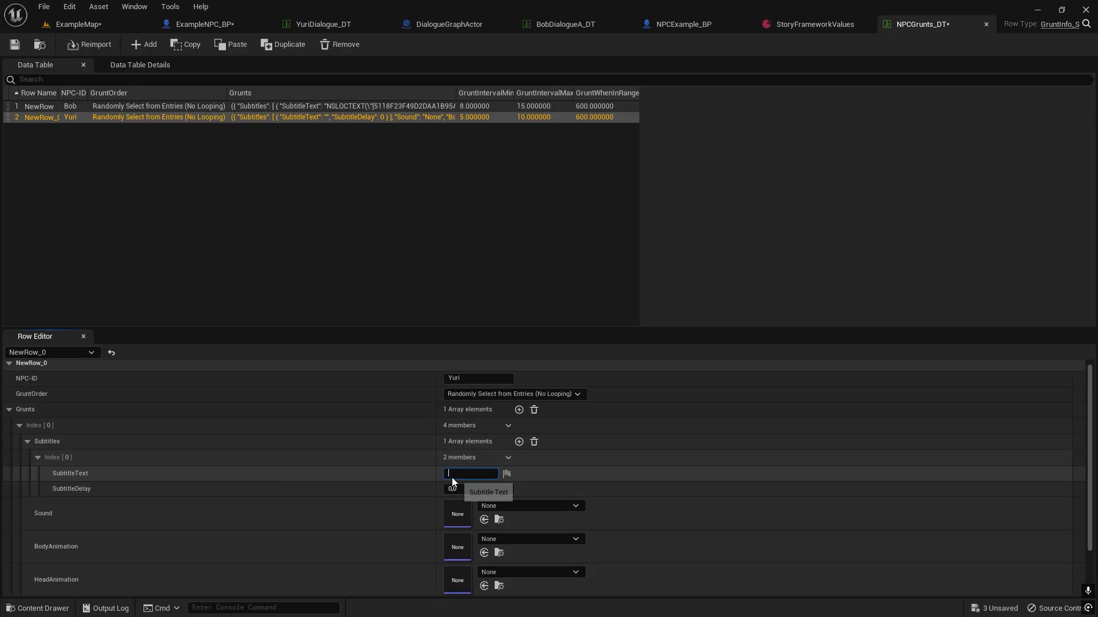
pyautogui.write('Gr')
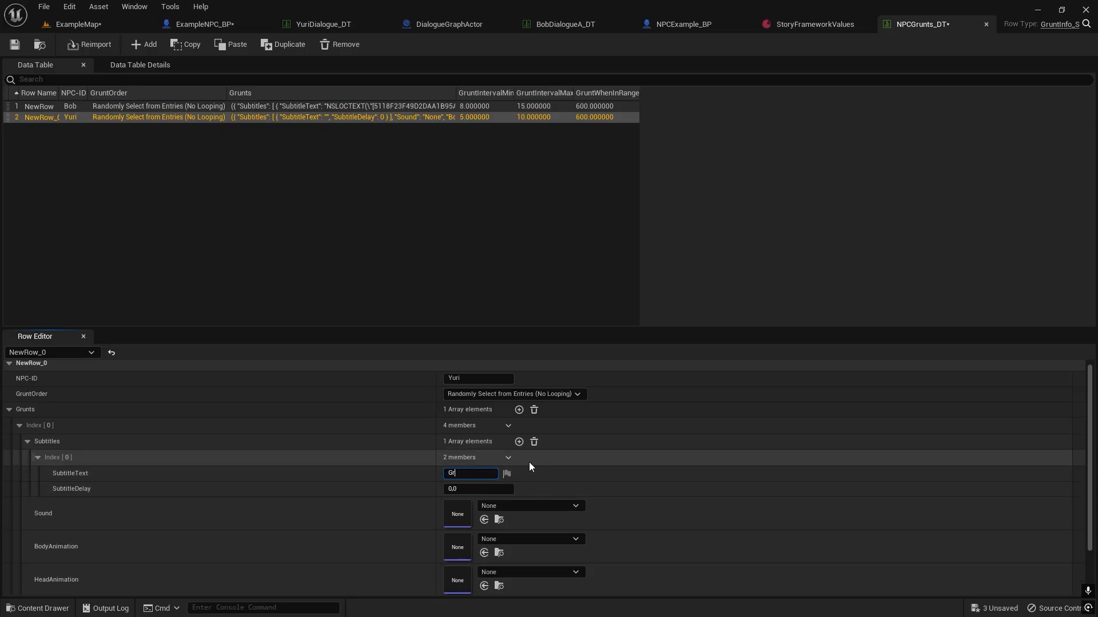
pyautogui.write('rr...')
pyautogui.press('Tab')
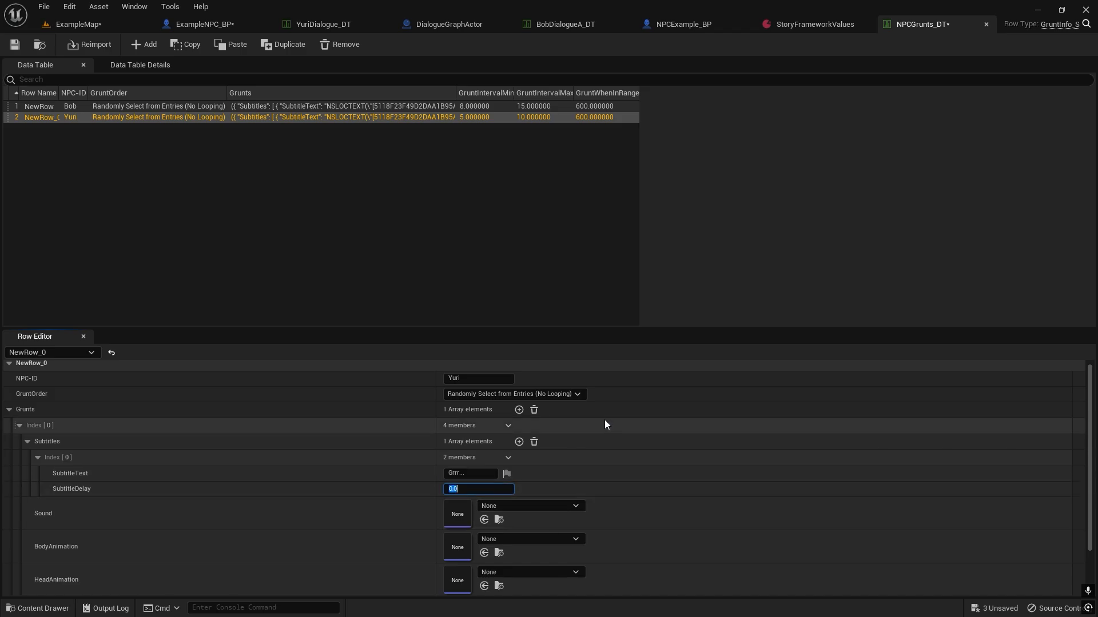
pyautogui.write('2')
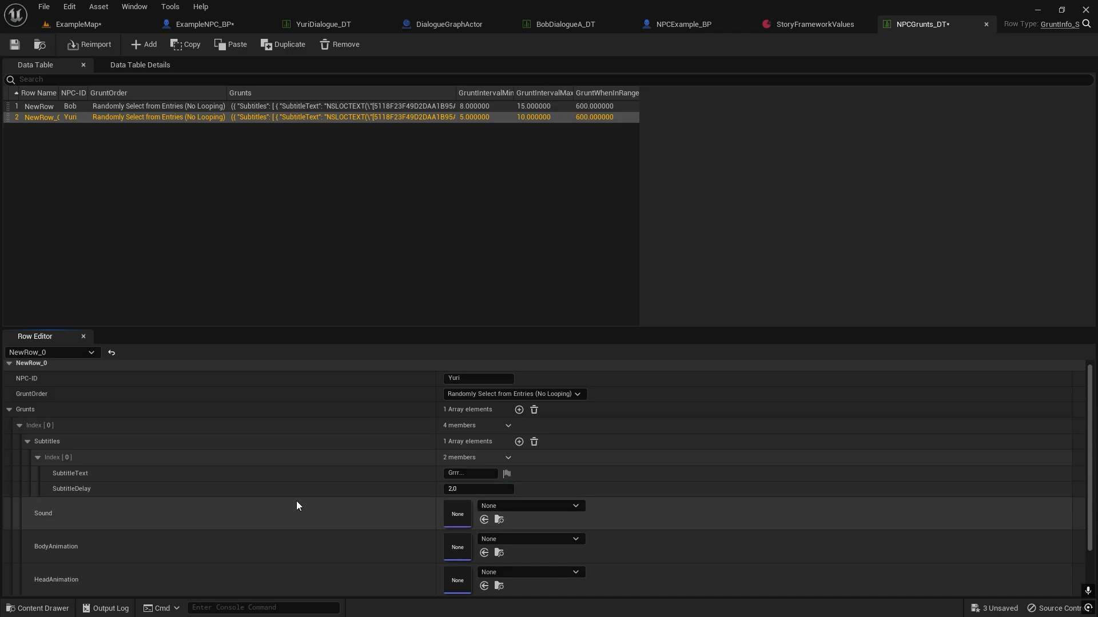
# Assign DemoSpeech_Cue as the Sound of Yuri's grunt entry and review the row's remaining grunt settings.
pyautogui.click(516, 505)
pyautogui.write('demosp')
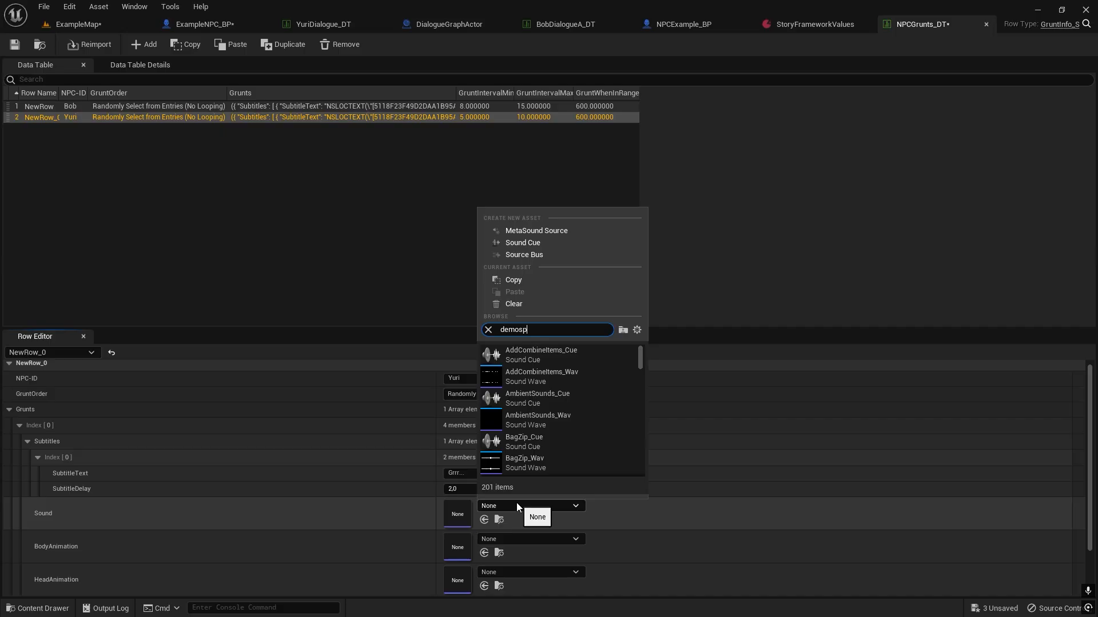
pyautogui.click(537, 355)
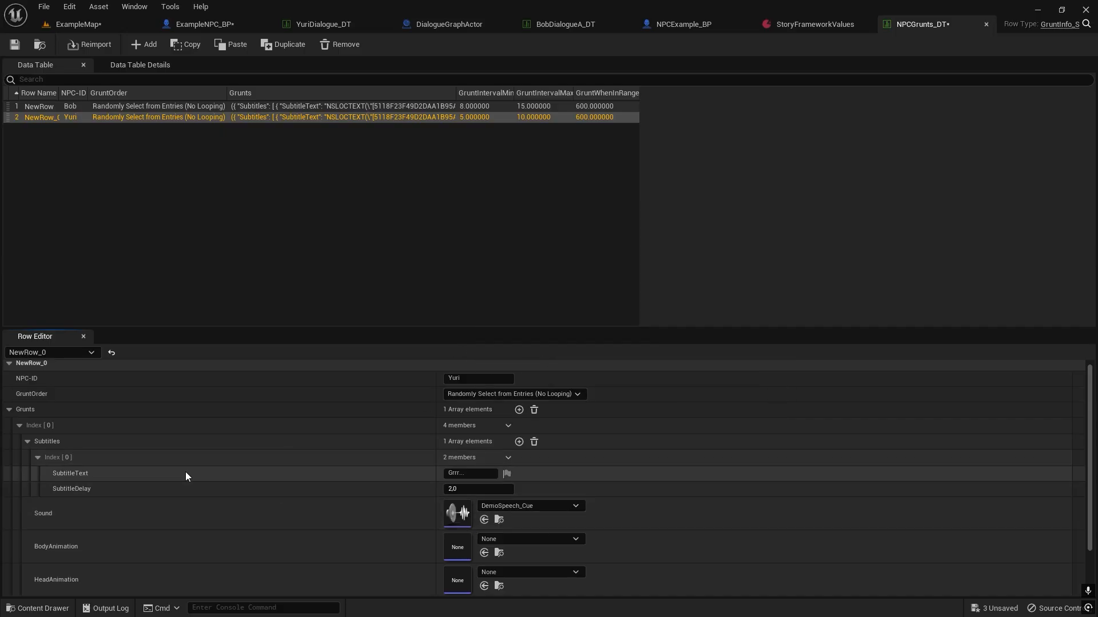
pyautogui.scroll(-1, 213, 482)
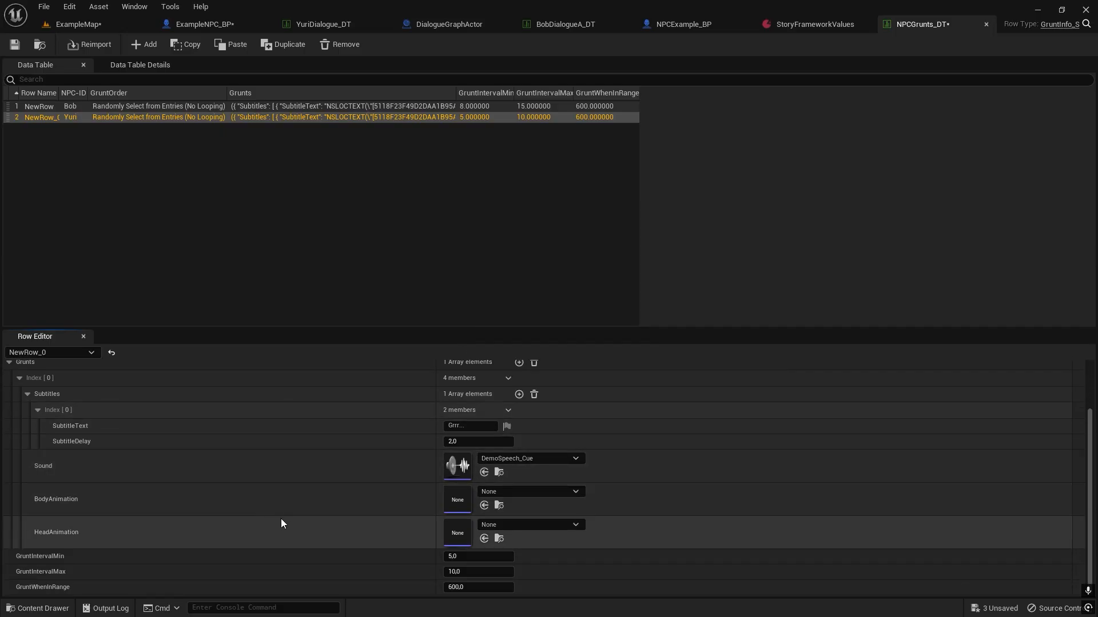
pyautogui.scroll(2, 282, 529)
pyautogui.scroll(-2, 282, 537)
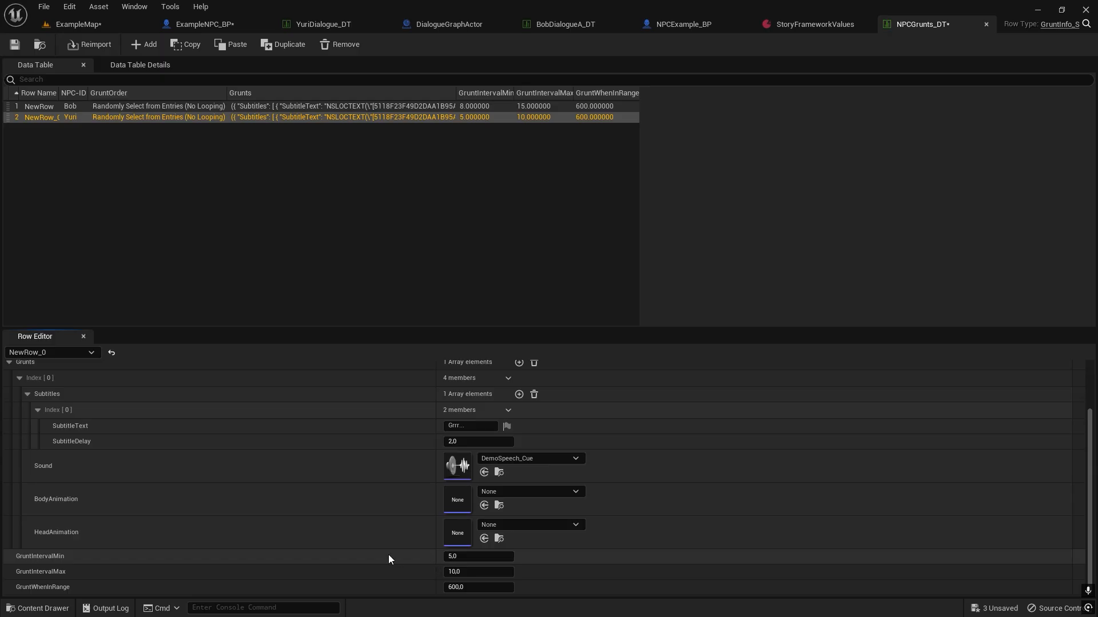
pyautogui.scroll(2, 274, 583)
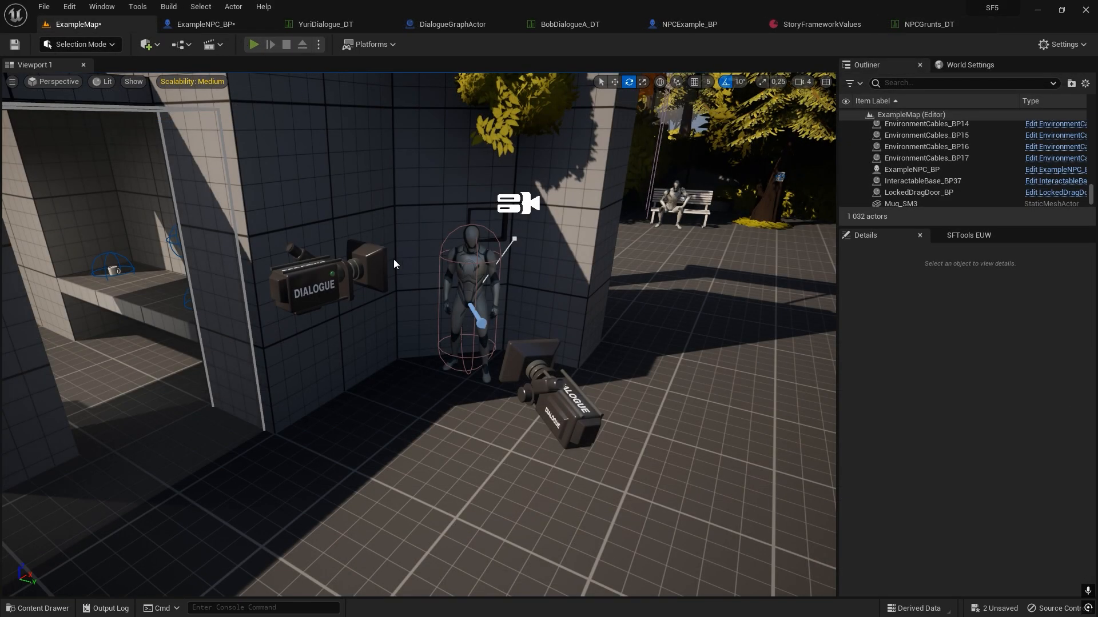
# Play ExampleMap and walk up to Yuri to check the passive grunt, and stop the session.
pyautogui.click(254, 44)
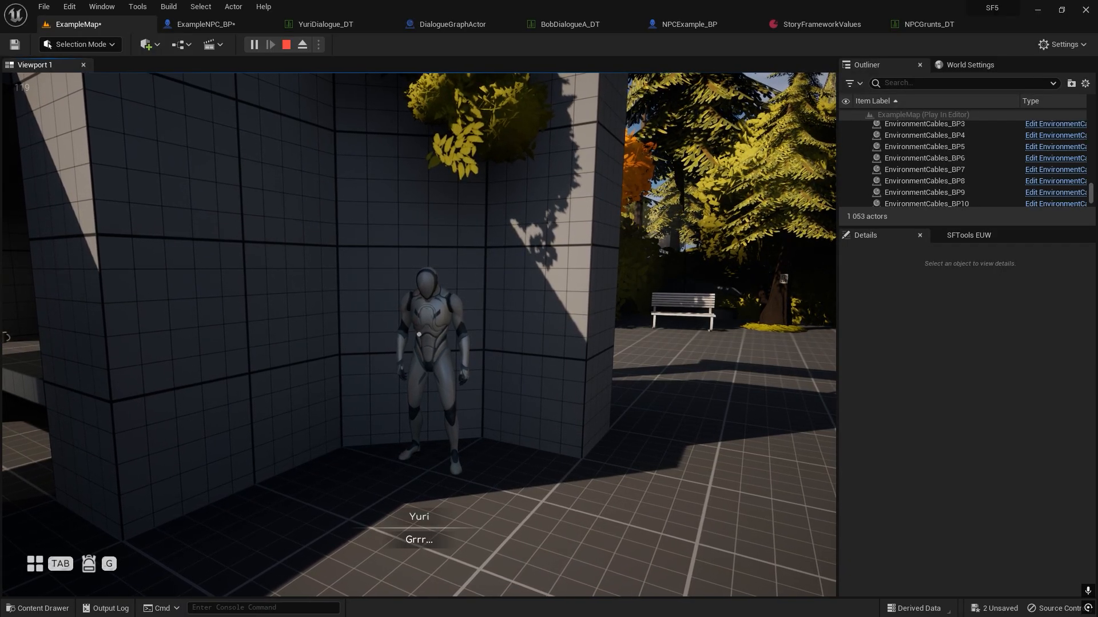
pyautogui.press('w')
pyautogui.press('w')
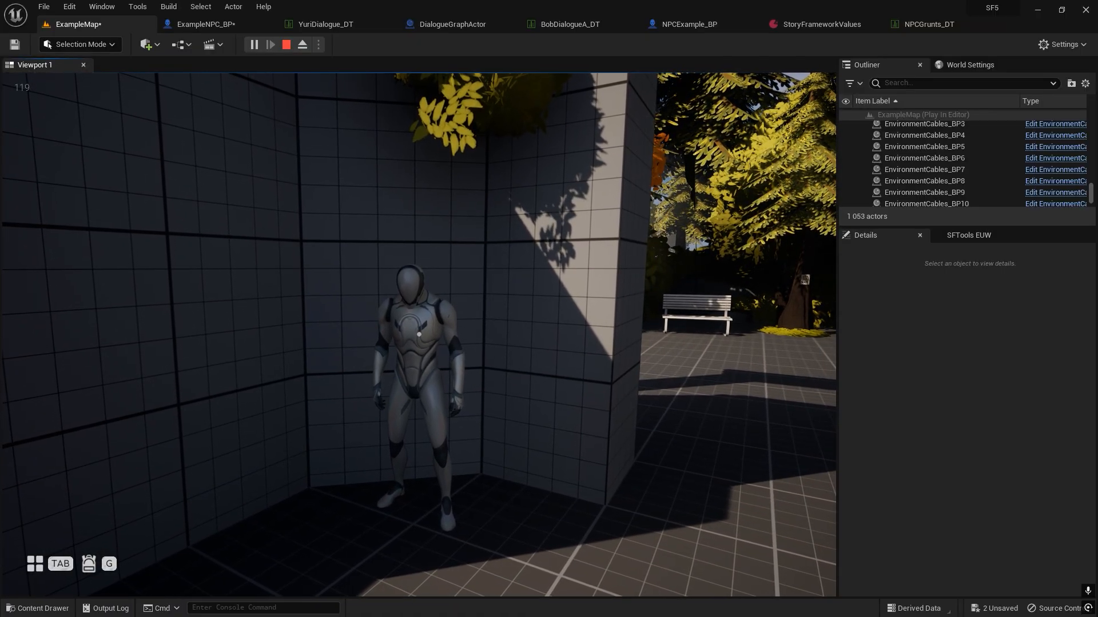
pyautogui.press('Escape')
# Return to NPCGrunts_DT and inspect the GruntOrder options available for the Yuri row.
pyautogui.click(918, 26)
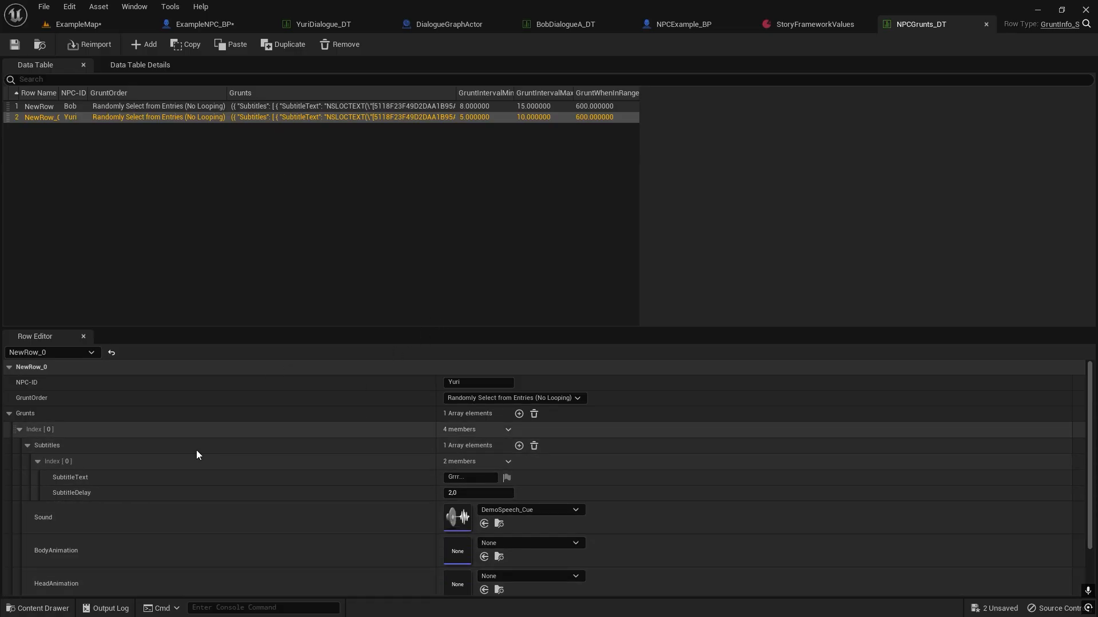
pyautogui.click(564, 398)
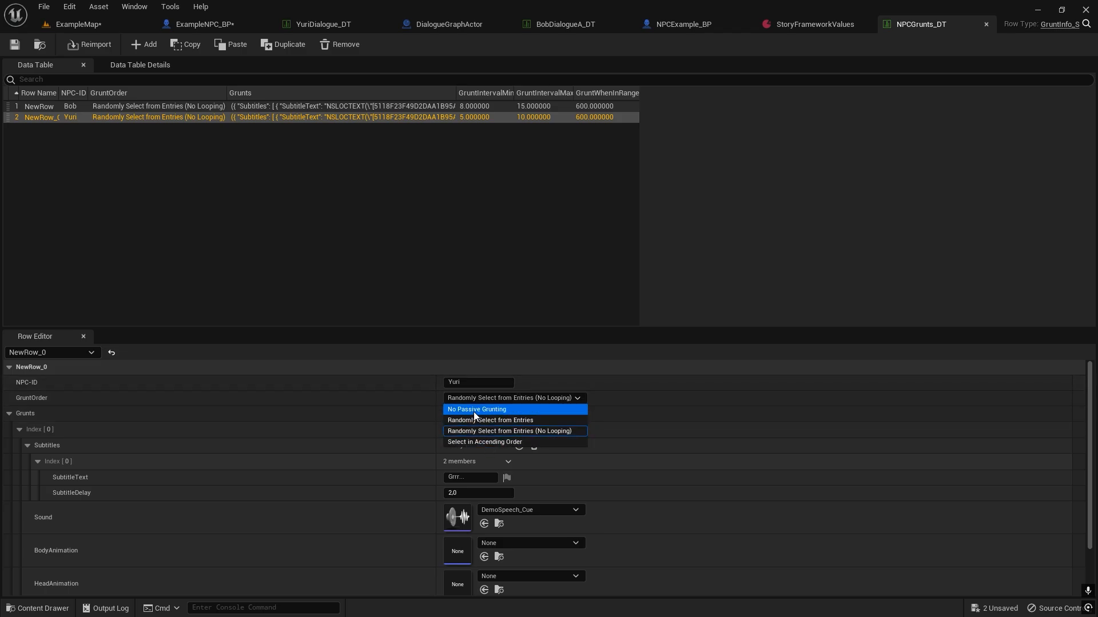
# Open the ReplyStyling_DT data table from the Dialogue/Blueprints/Other folder and bring the asset browser back up.
pyautogui.hotkey('ctrl', 'space')
pyautogui.click(282, 466)
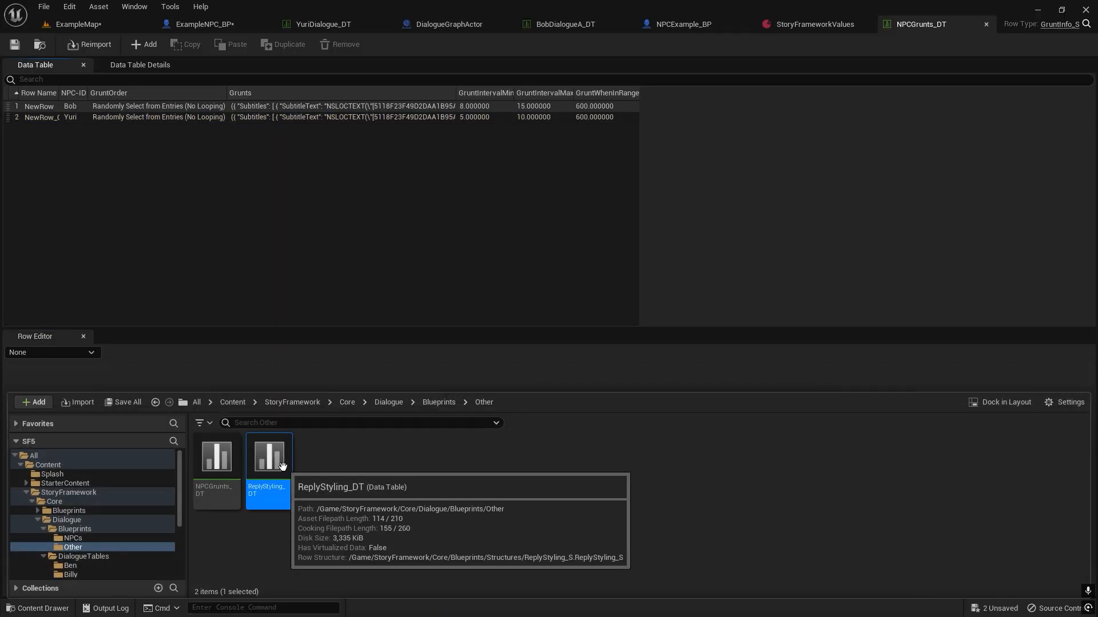
pyautogui.doubleClick(282, 465)
pyautogui.hotkey('ctrl', 'space')
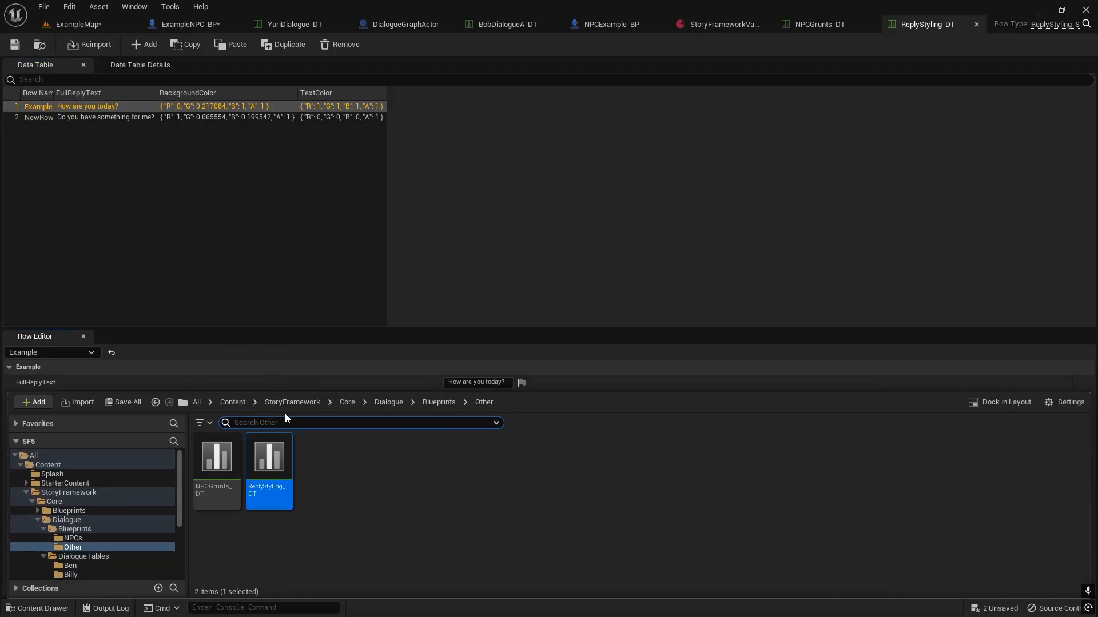
# Retrace the Dialogue/Blueprints/Other folder path to ReplyStyling_DT in the asset browser and return to the table.
pyautogui.click(384, 403)
pyautogui.doubleClick(217, 473)
pyautogui.doubleClick(264, 494)
pyautogui.click(264, 494)
pyautogui.click(205, 210)
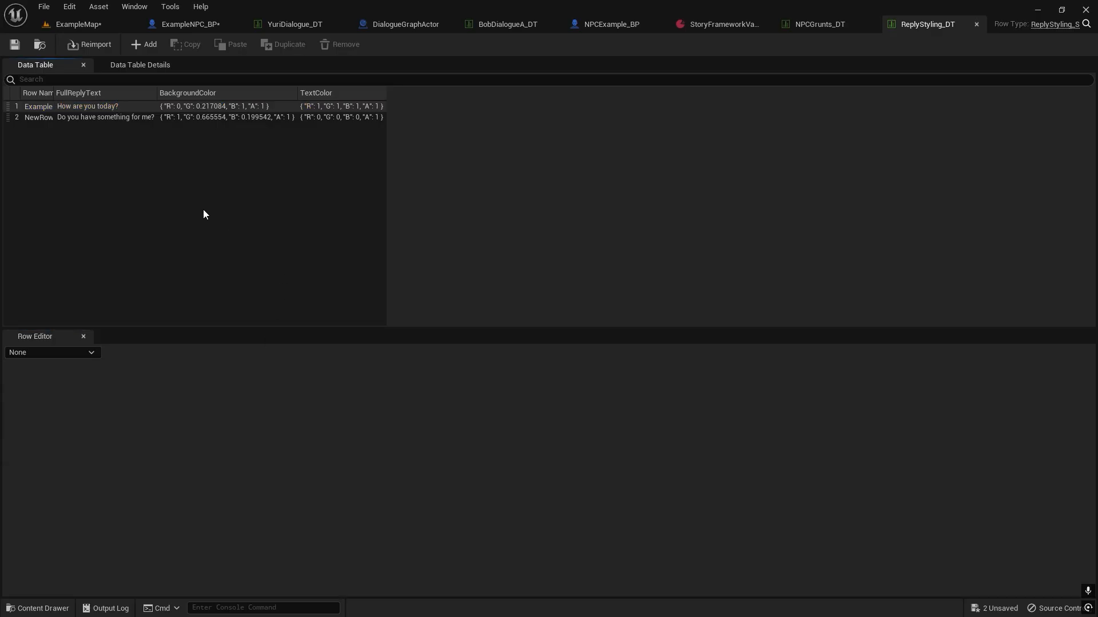
# Compare the reply text, background colour and text colour of the Example and NewRow rows in ReplyStyling_DT.
pyautogui.click(105, 118)
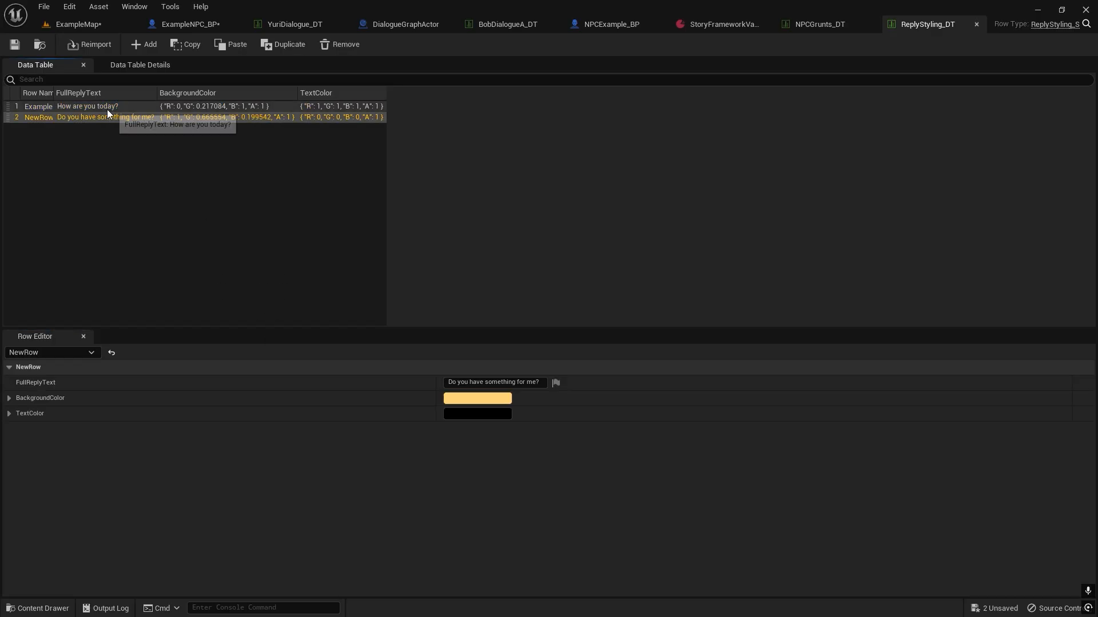
pyautogui.click(107, 108)
pyautogui.click(115, 117)
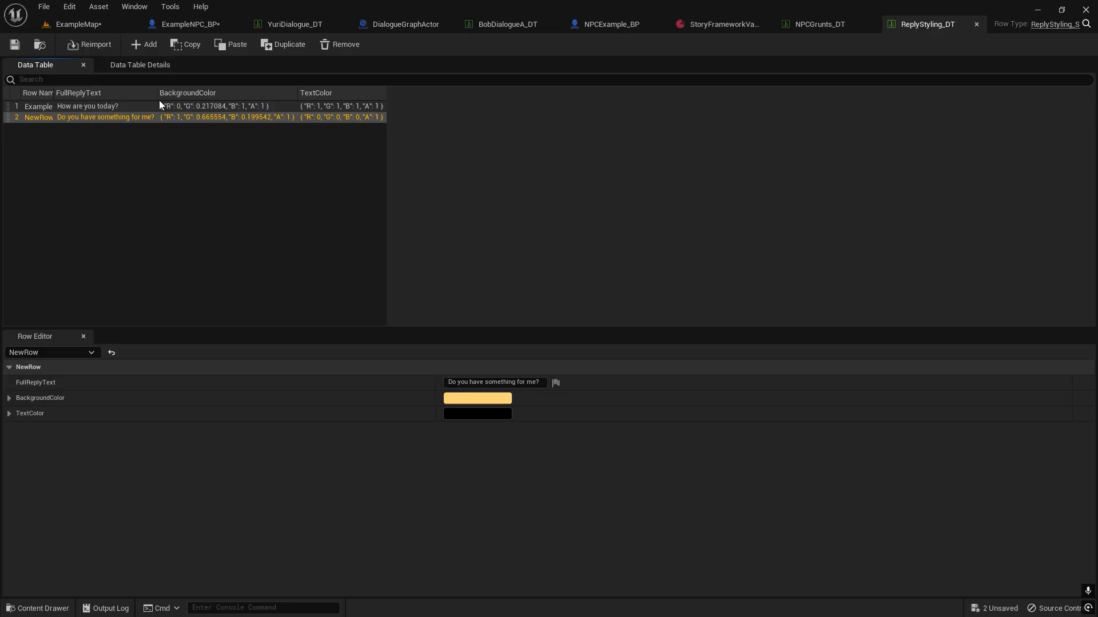
pyautogui.click(127, 107)
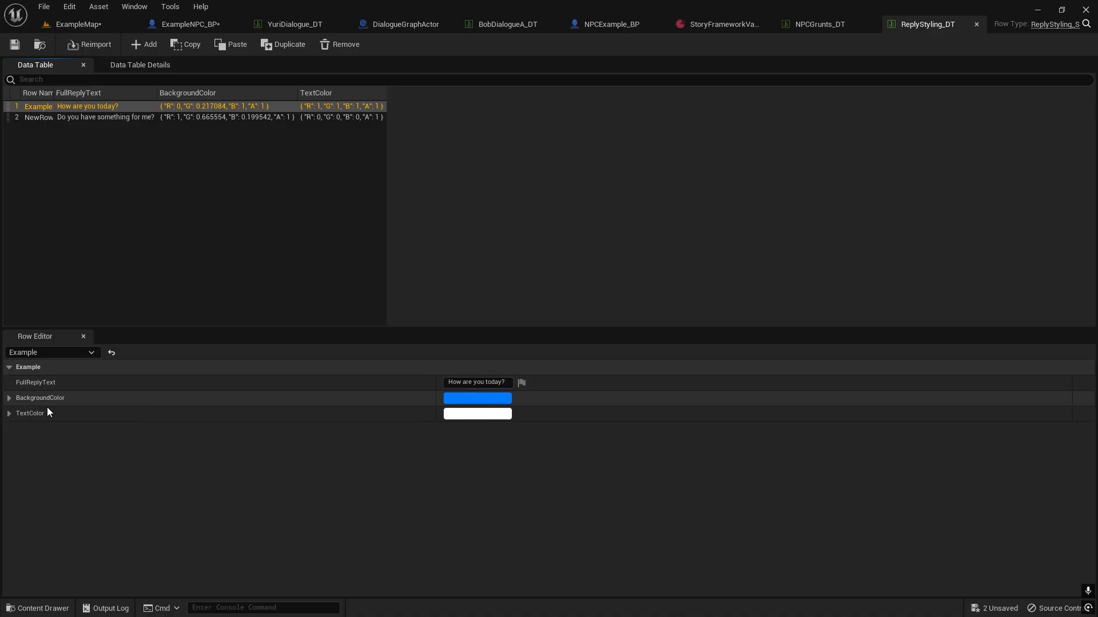
# Play ExampleMap, talk to Bob and highlight the "How are you today?" reply to check its styling.
pyautogui.click(67, 30)
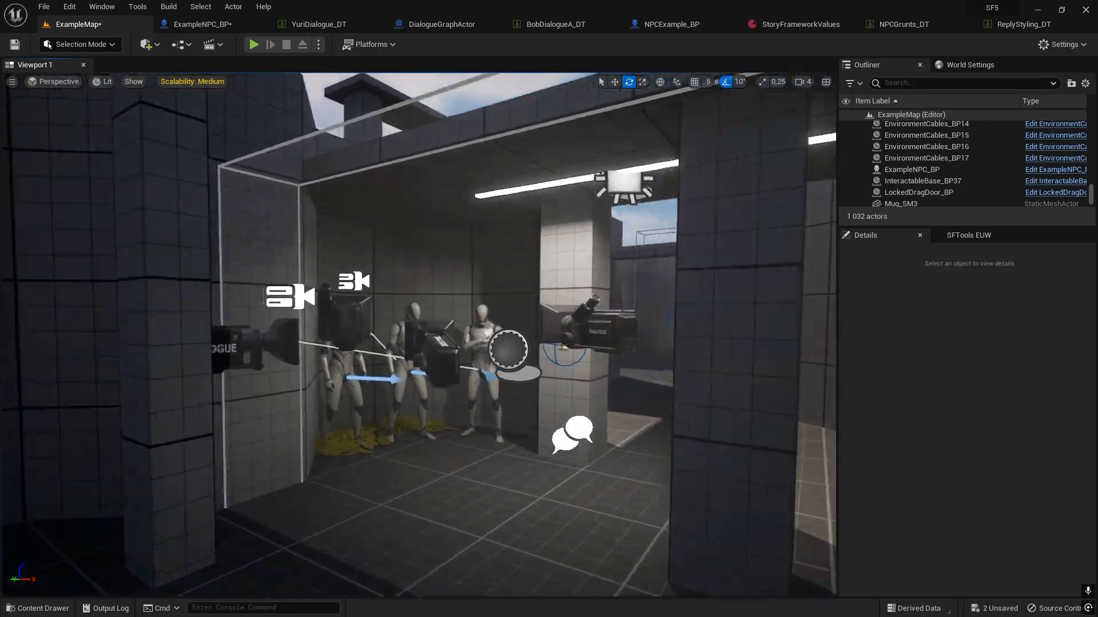
pyautogui.press('w')
pyautogui.moveTo(420, 321); pyautogui.dragTo(400, 343, button='right')
pyautogui.press('s')
pyautogui.click(256, 45)
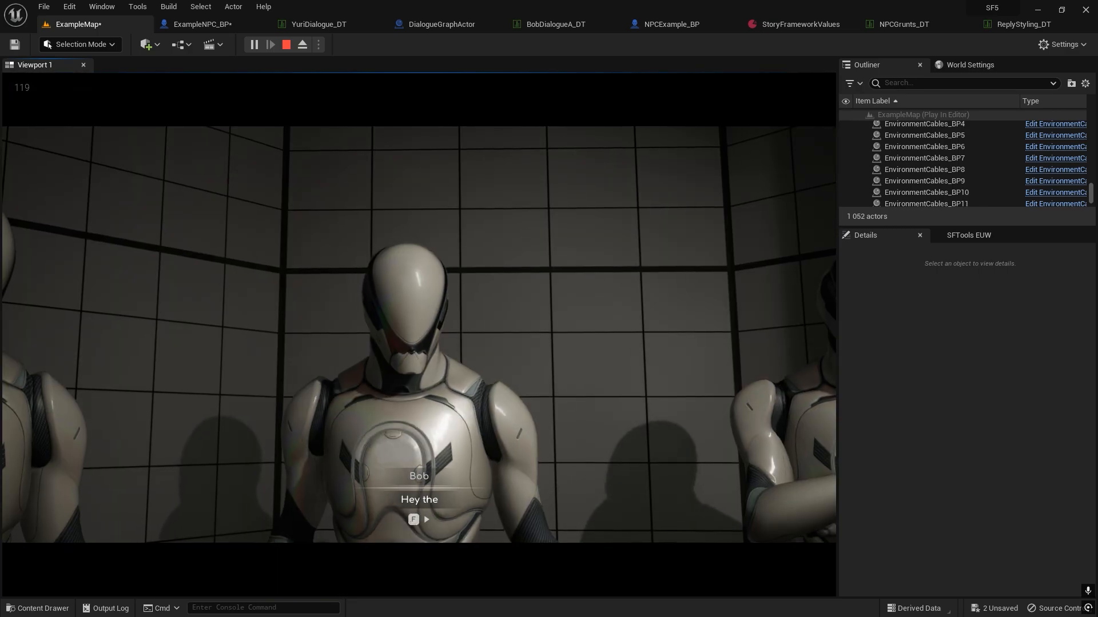
pyautogui.press('f')
pyautogui.press('Down')
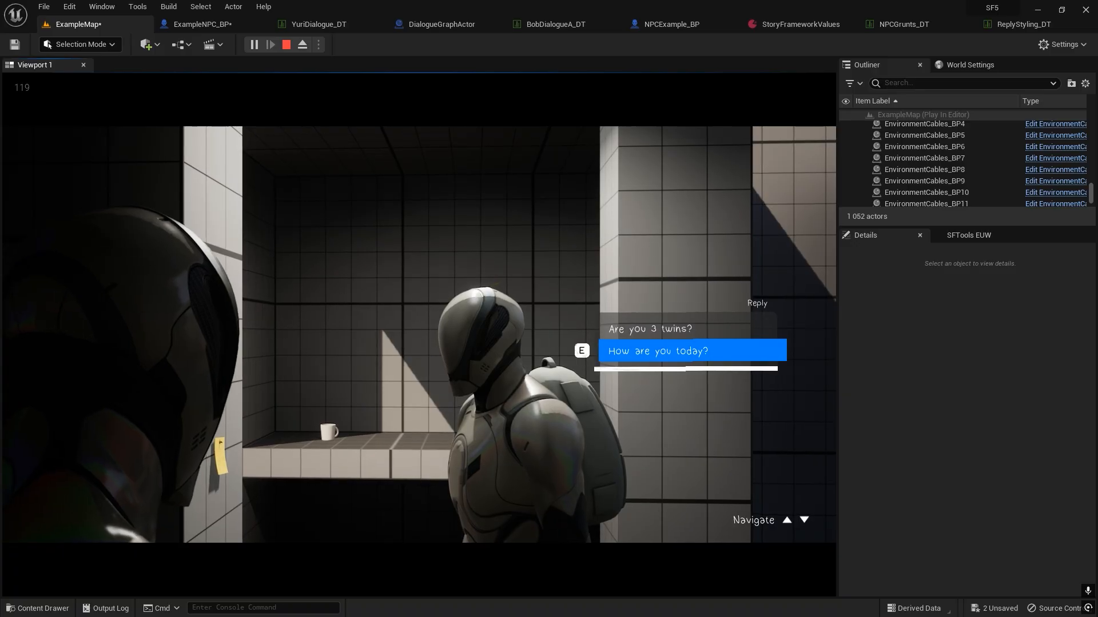
# Answer Bob with "How are you today?" and "Are you 3 twins?", and advance the dialogue to its end.
pyautogui.press('e')
pyautogui.press('f')
pyautogui.press('e')
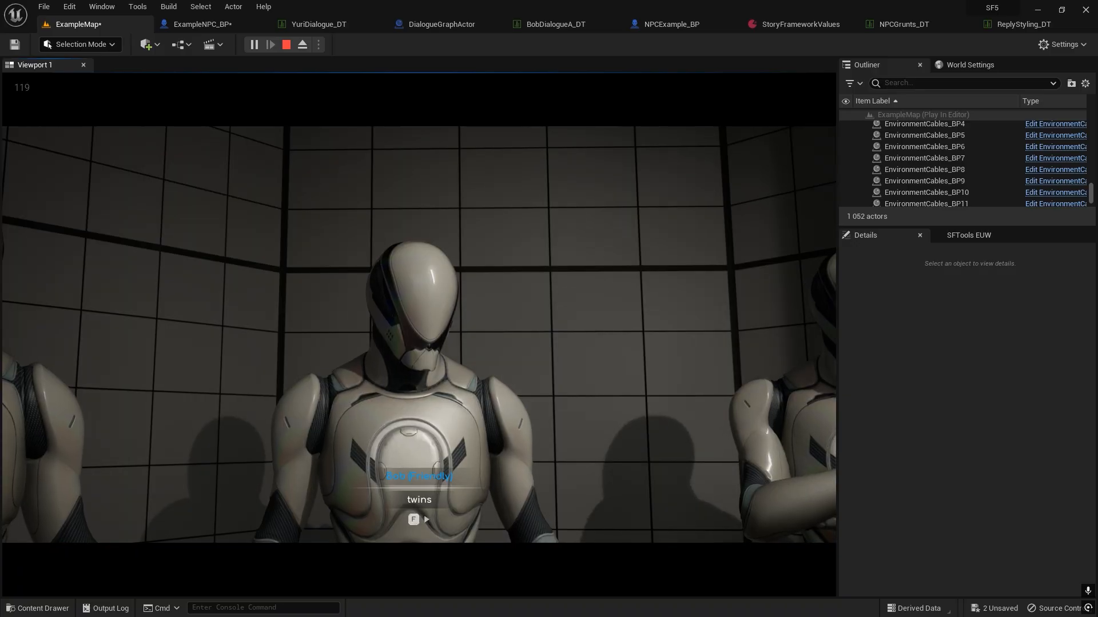
pyautogui.press('f')
pyautogui.press('f')
pyautogui.press('f')
pyautogui.press('e')
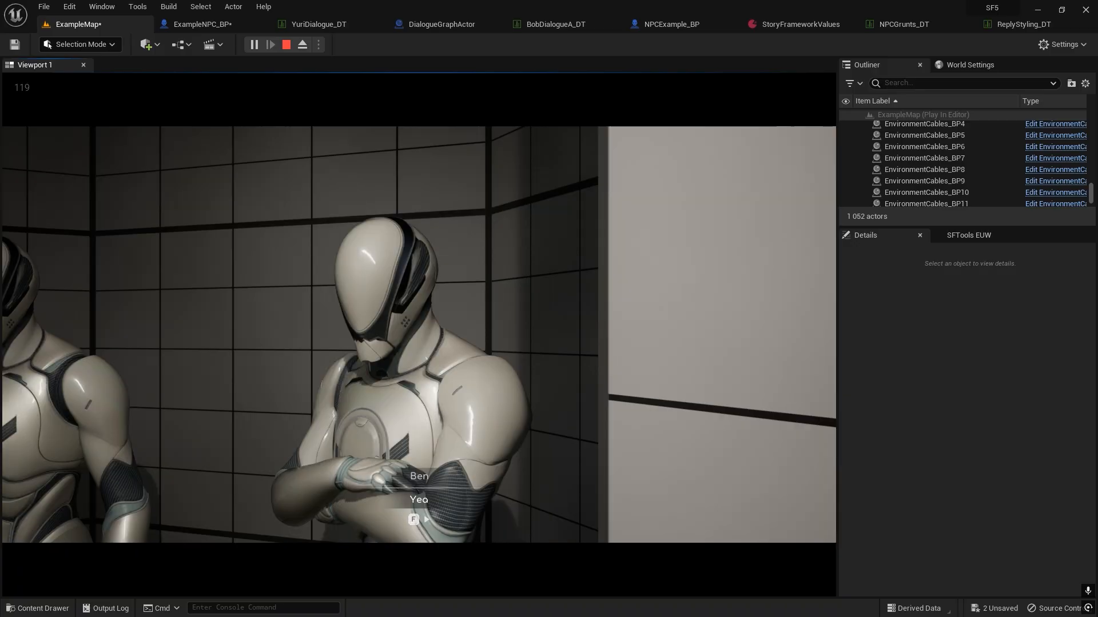
pyautogui.press('f')
pyautogui.press('f')
pyautogui.press('f')
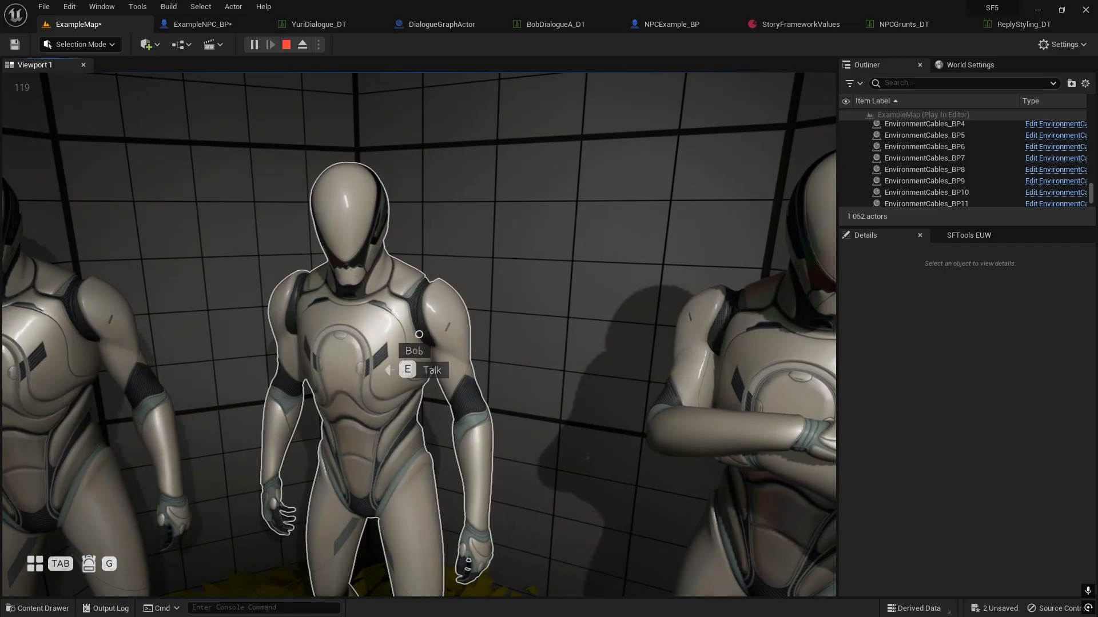
# Talk to Bob again, choose the styled reply "Do you have something for me?" and stop the play session.
pyautogui.press('e')
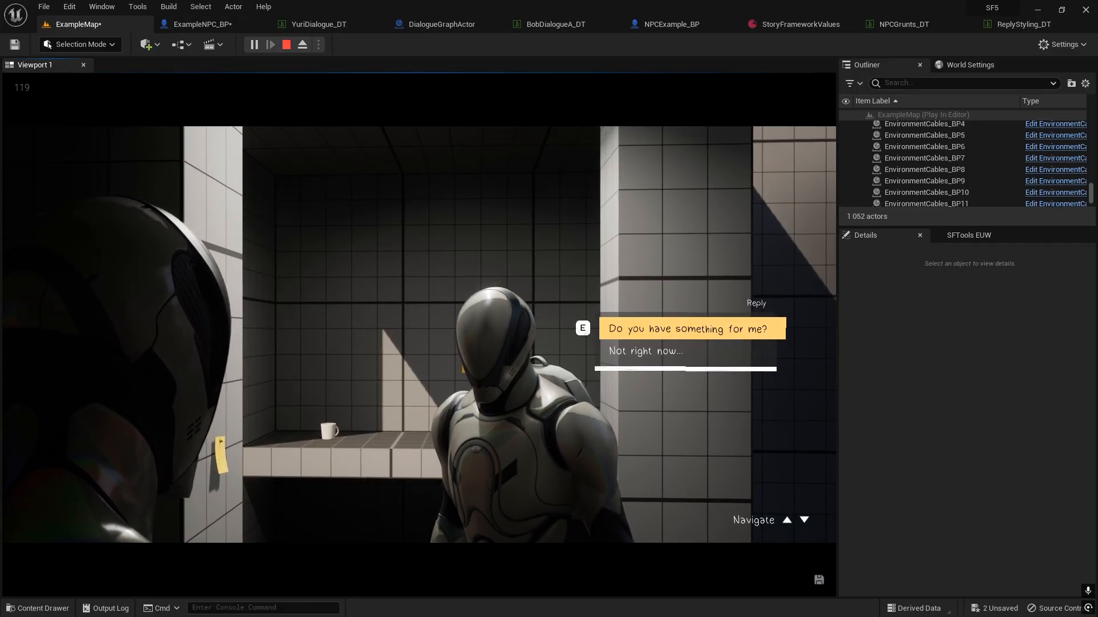
pyautogui.press('e')
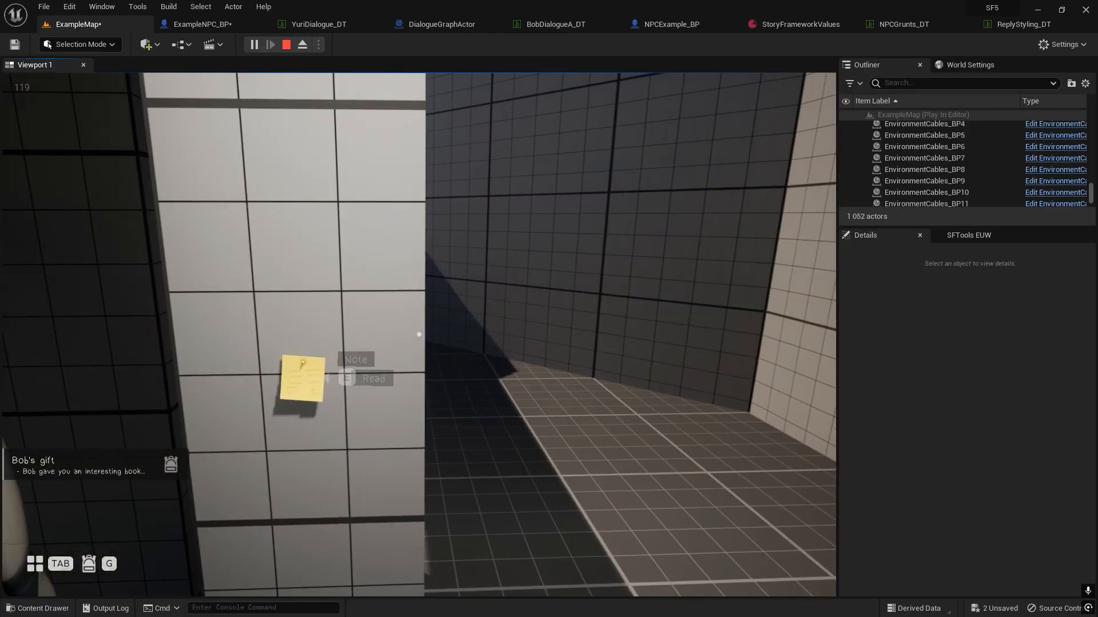
pyautogui.press('Escape')
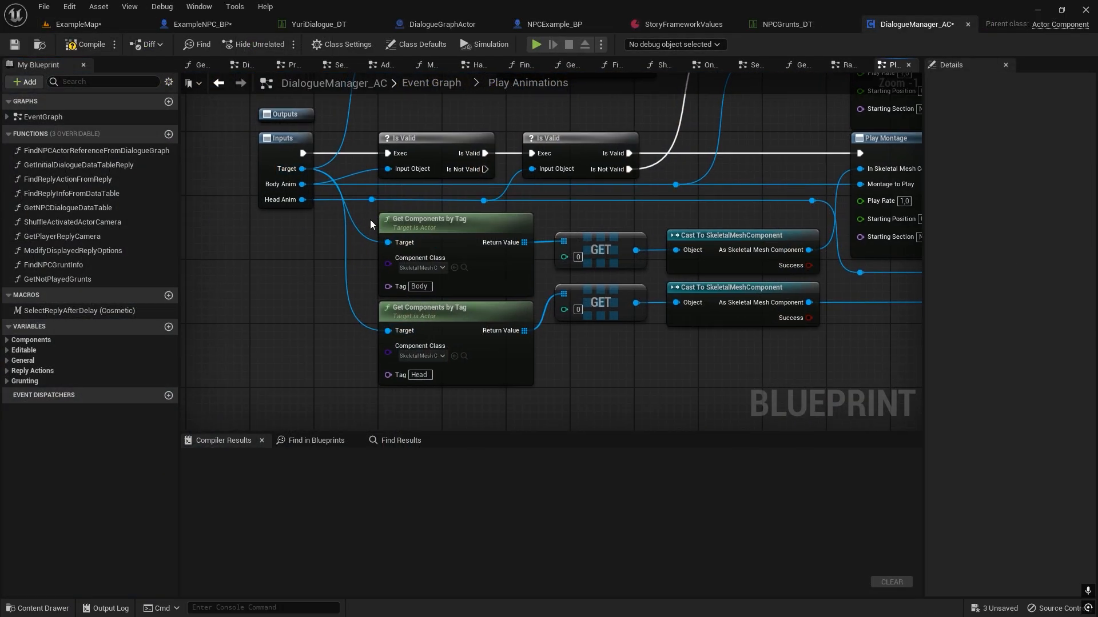
# Examine the Body and Head Get Components by Tag nodes in the Play Animations graph, and compile DialogueManager_AC.
pyautogui.scroll(-1, 369, 219)
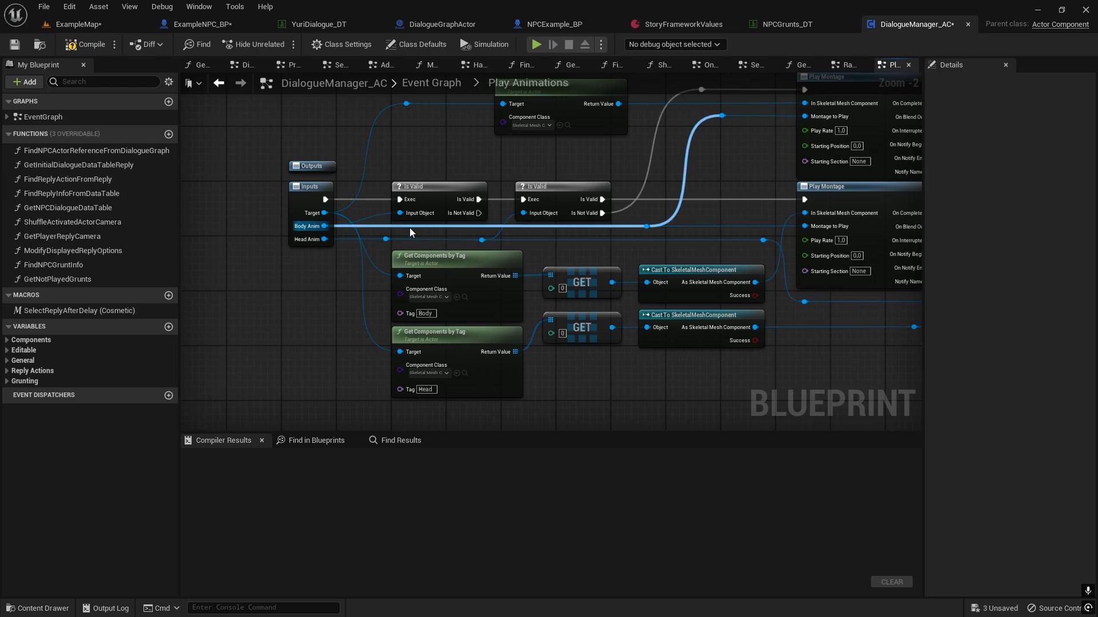
pyautogui.moveTo(373, 286); pyautogui.dragTo(318, 294, button='right')
pyautogui.scroll(1, 378, 311)
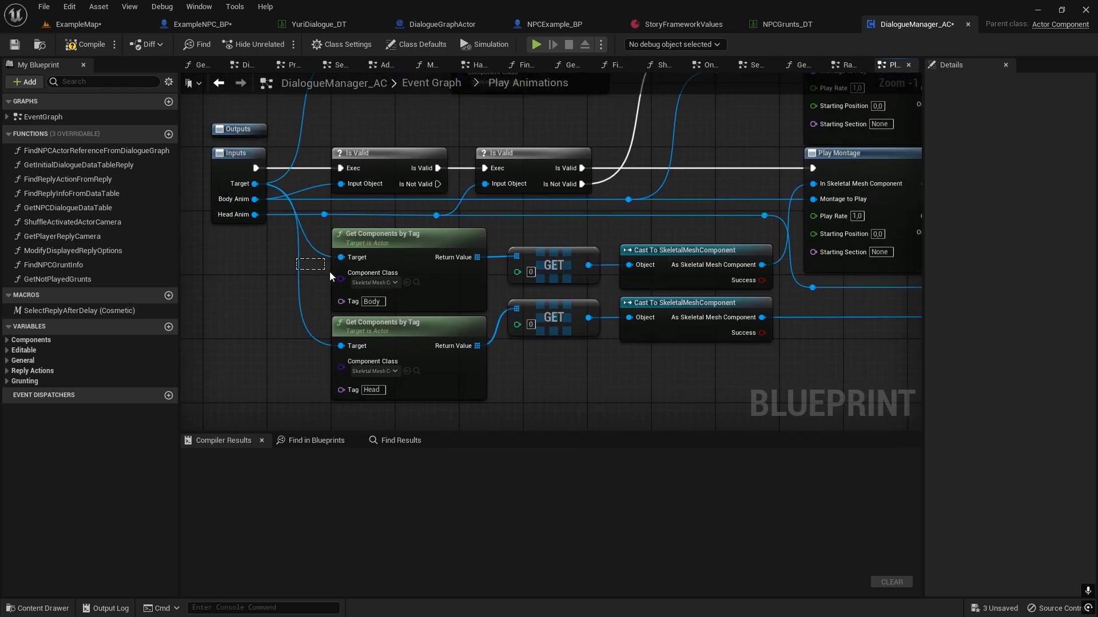
pyautogui.moveTo(329, 273); pyautogui.dragTo(338, 276)
pyautogui.click(410, 284)
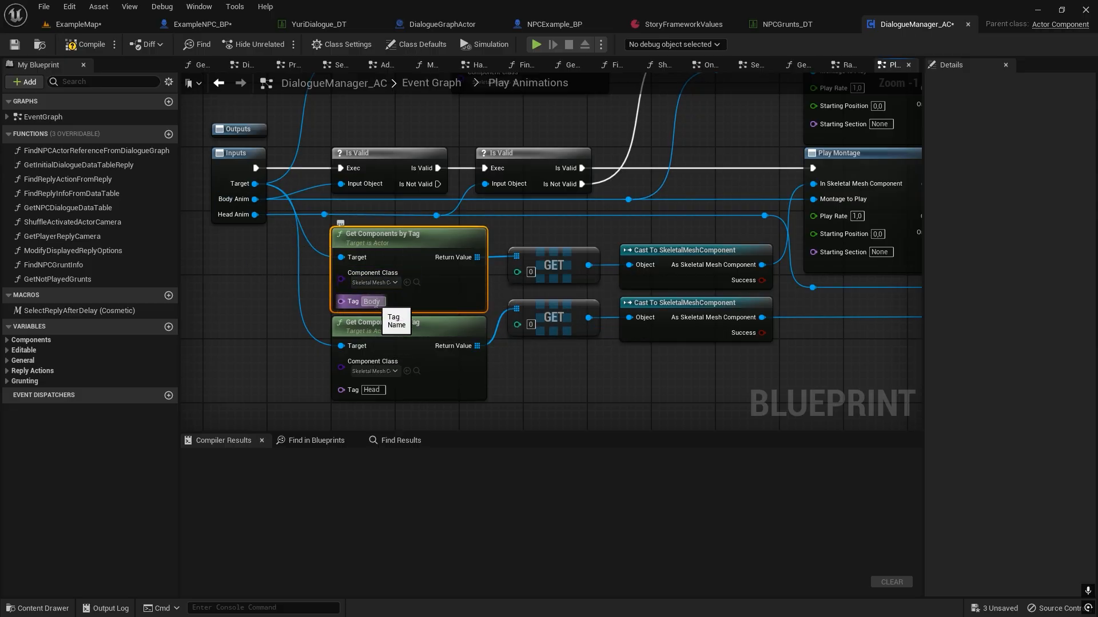
pyautogui.click(309, 349)
pyautogui.click(86, 44)
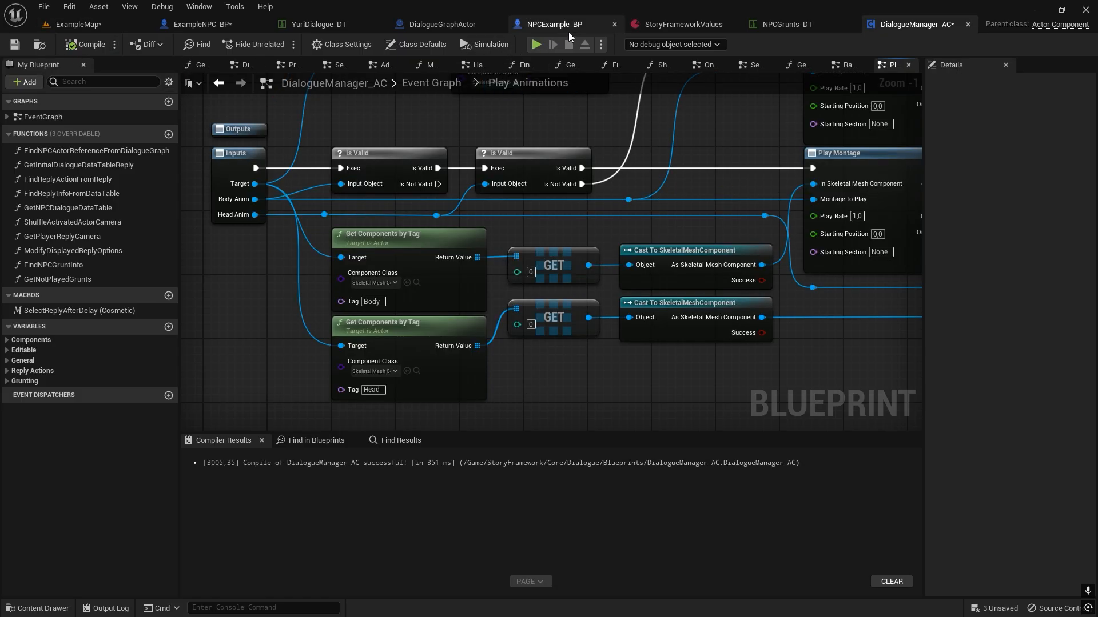
# Open the 3D preview of NPCExample_BP and inspect its character mesh.
pyautogui.click(546, 25)
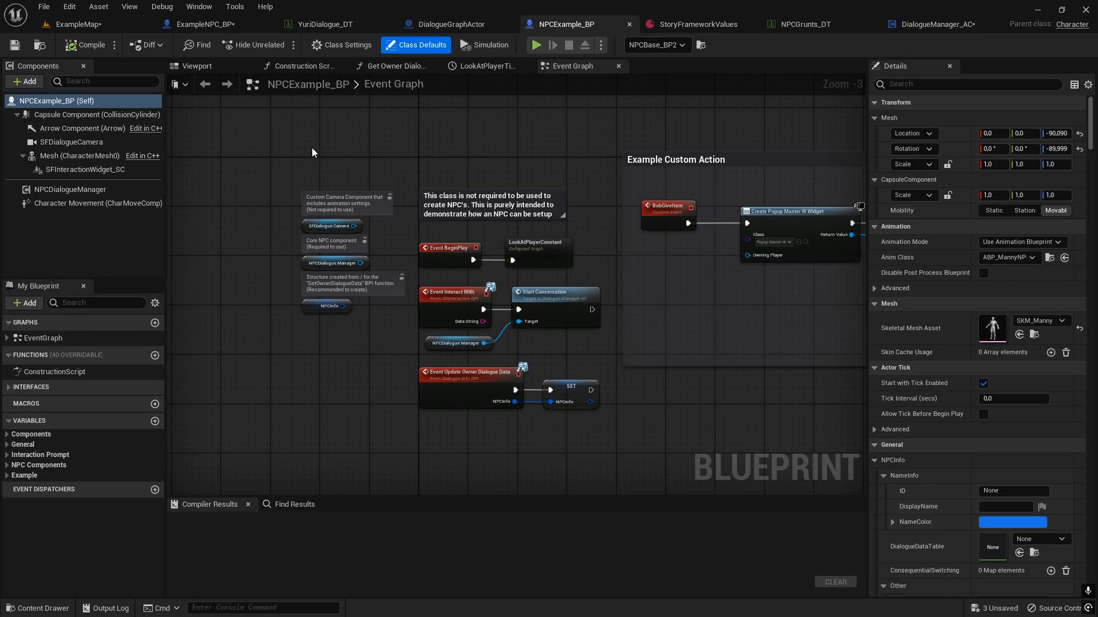
pyautogui.click(200, 70)
pyautogui.click(532, 210)
pyautogui.moveTo(632, 207); pyautogui.dragTo(508, 269, button='right')
# Add the component tag Body to the character mesh of ExampleNPC_BP and compile the blueprint.
pyautogui.click(203, 24)
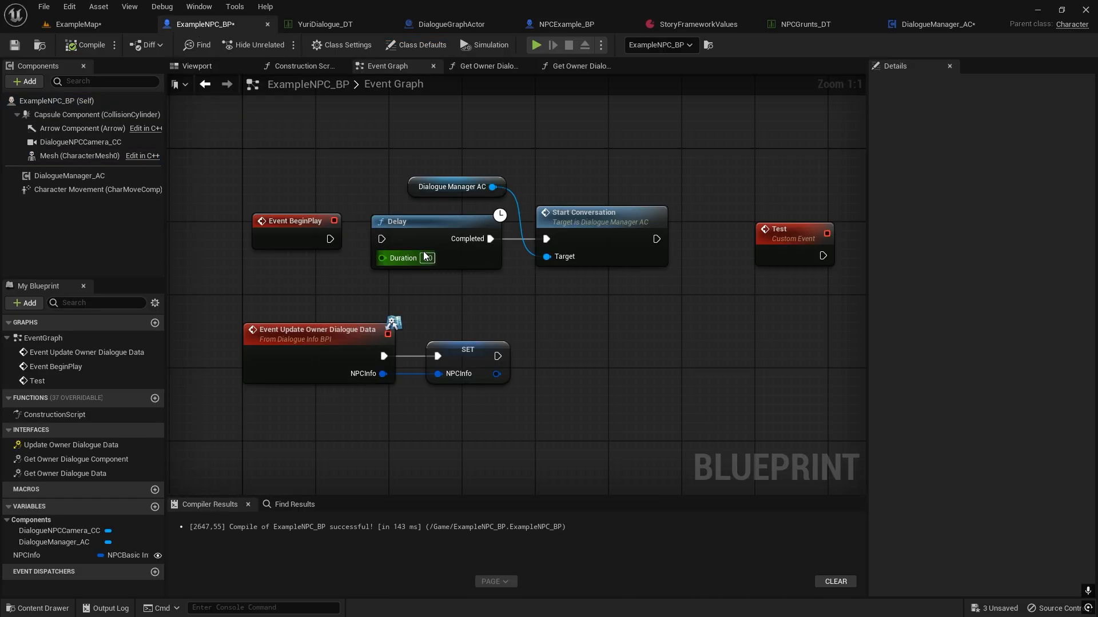
pyautogui.click(223, 67)
pyautogui.click(522, 241)
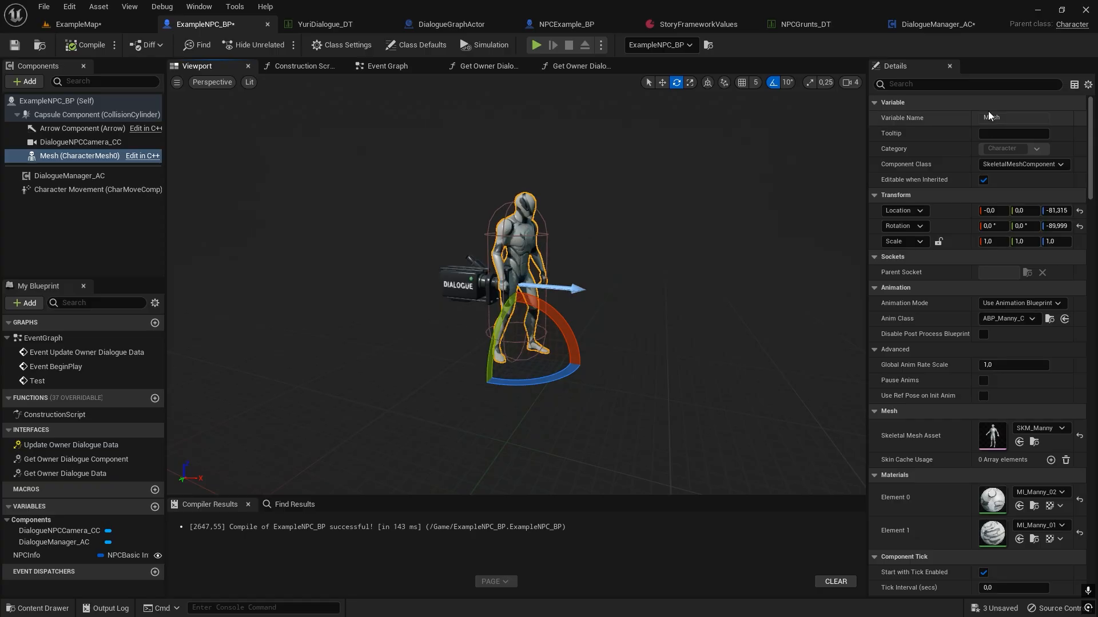
pyautogui.click(938, 86)
pyautogui.write('tag')
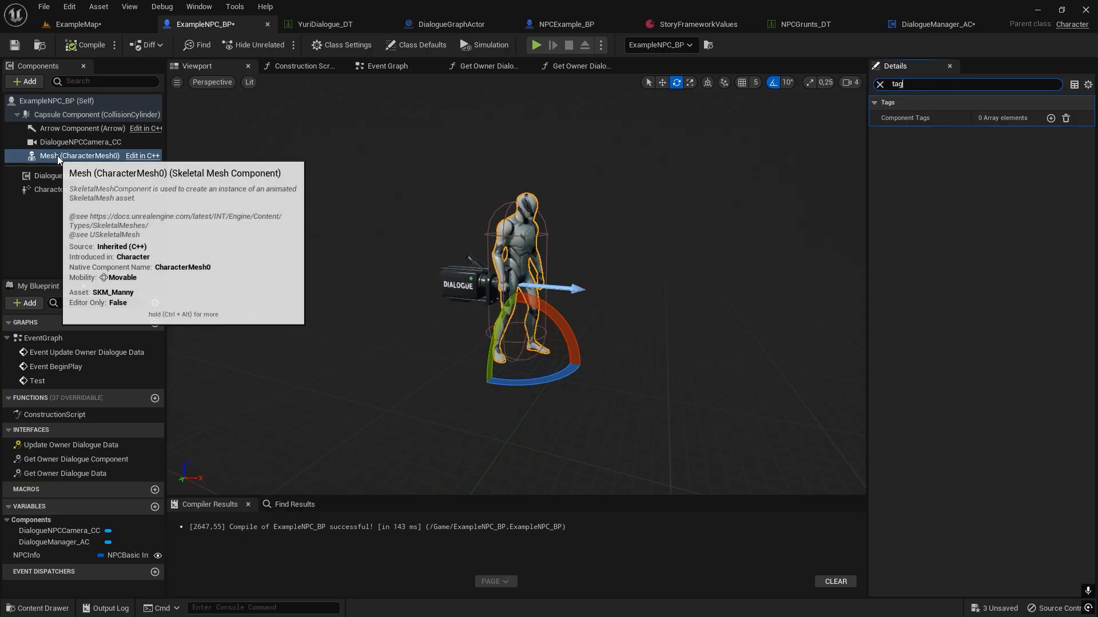
pyautogui.click(1050, 118)
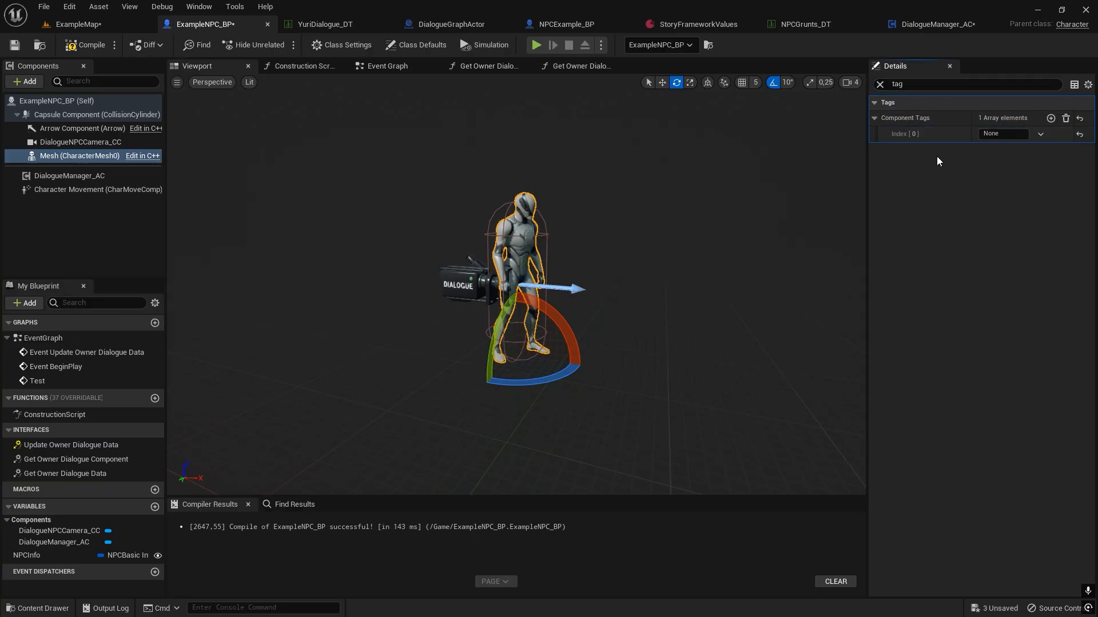
pyautogui.click(1005, 134)
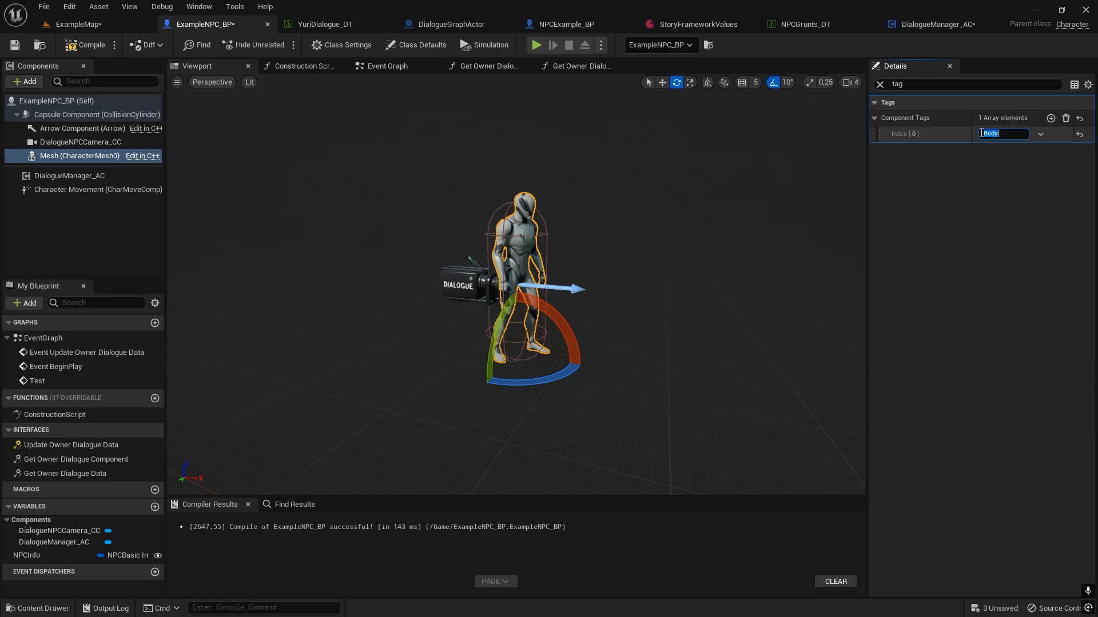
pyautogui.click(880, 84)
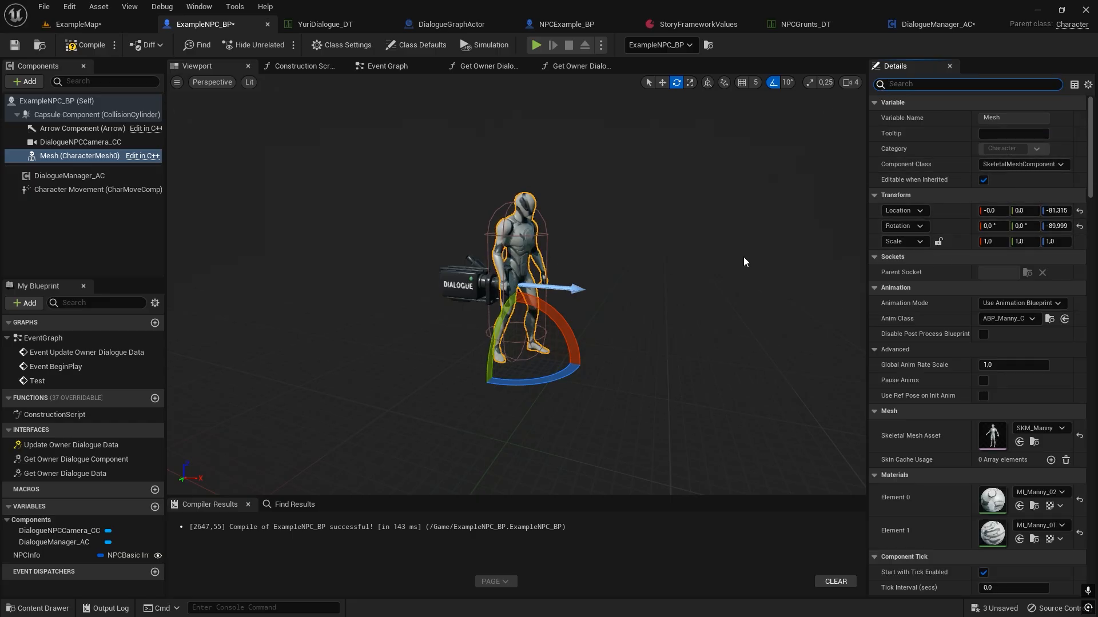
pyautogui.click(93, 46)
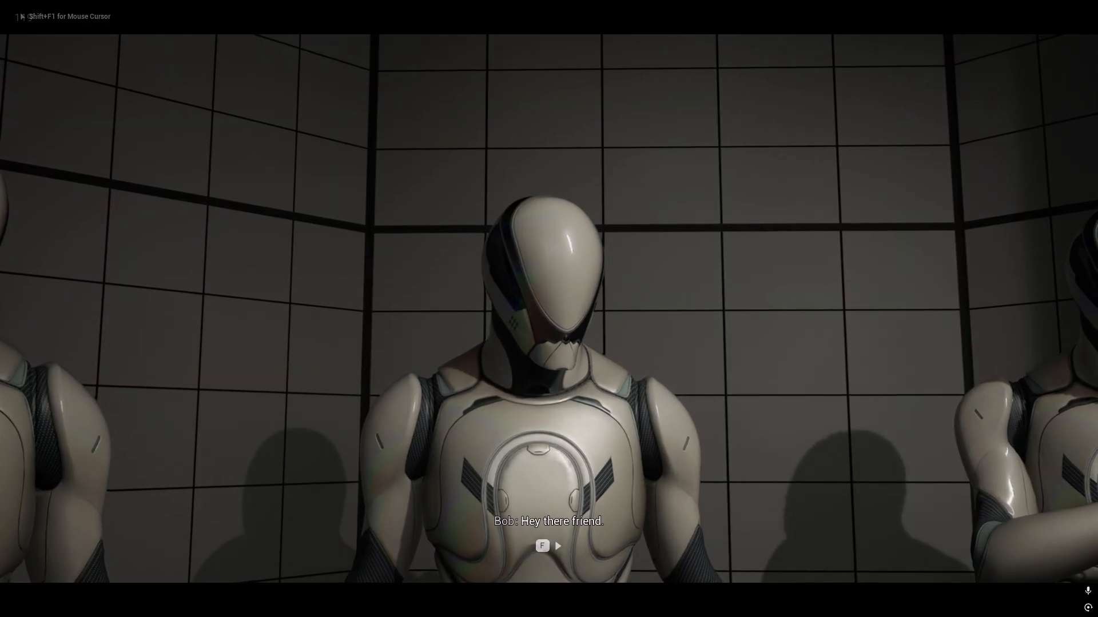
# Advance Bob's conversation in the full-screen play session, replying "How are you today?" and "Tell me about SF".
pyautogui.press('f')
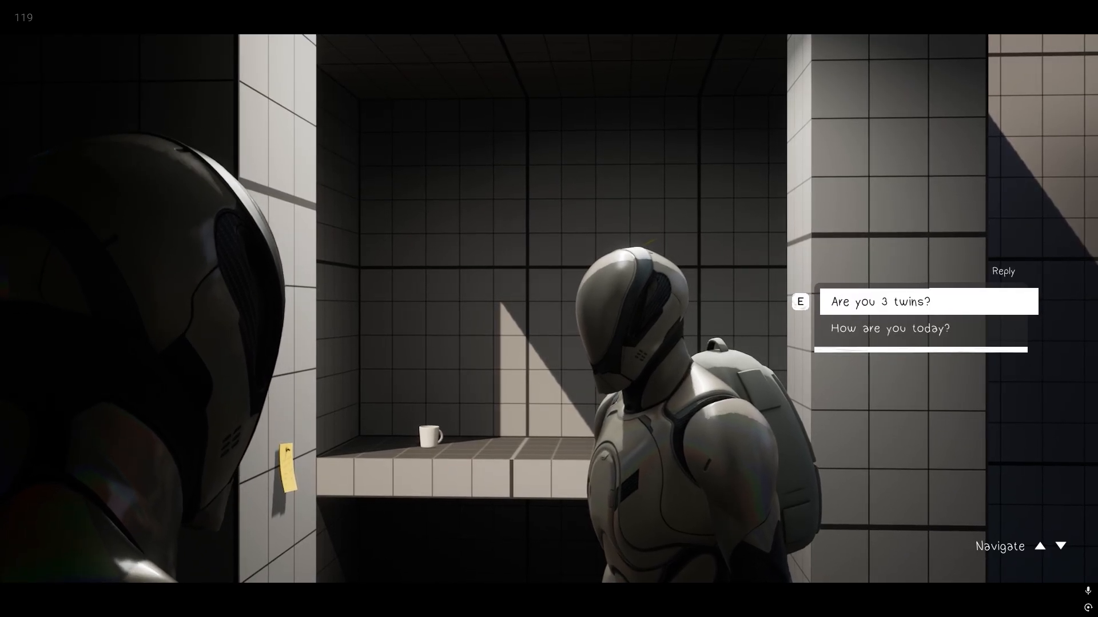
pyautogui.press('Down')
pyautogui.press('e')
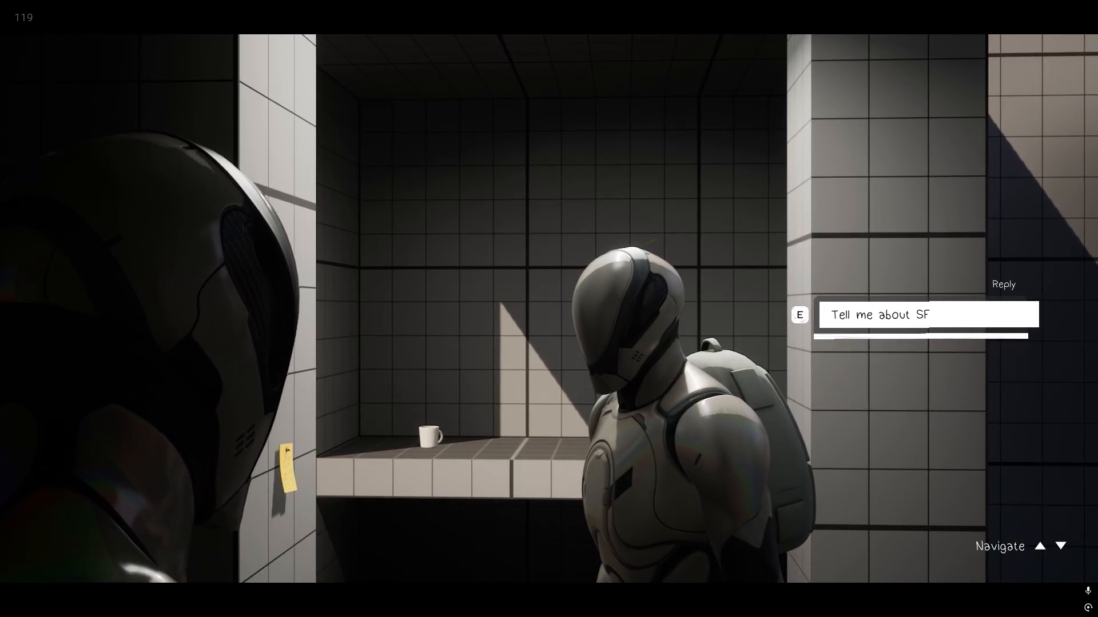
pyautogui.press('e')
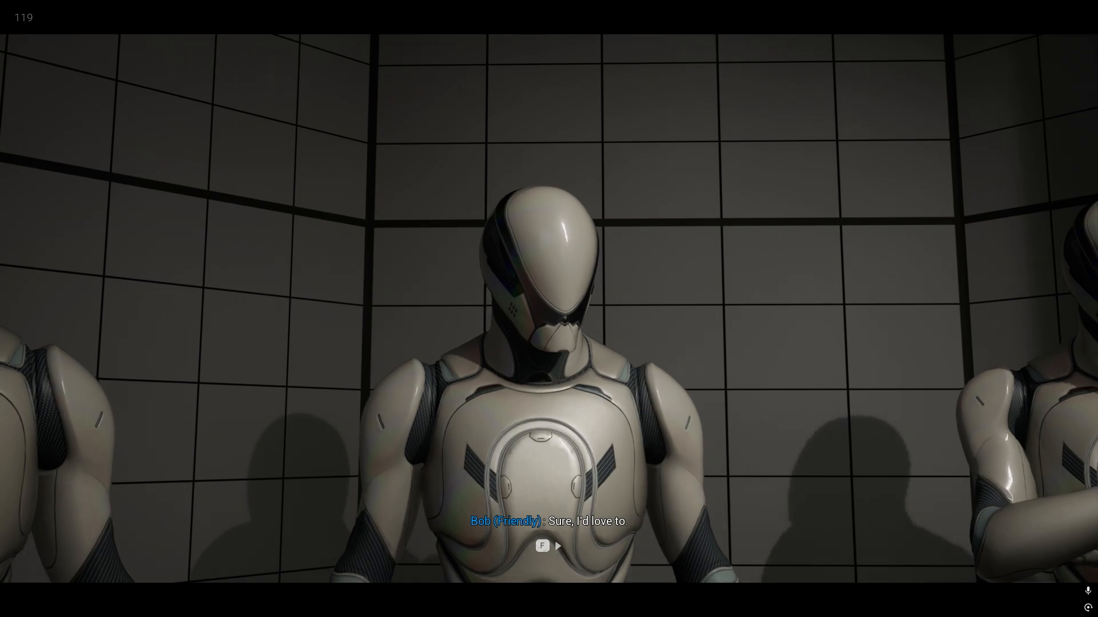